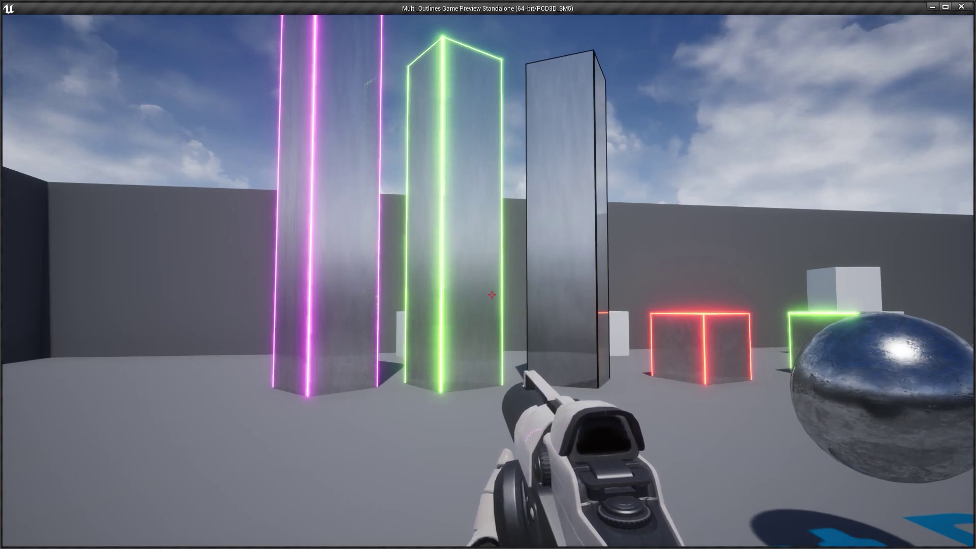
Step: Walk around the running game preview and examine the glowing outlines on the pillars and the floating sphere
key(w)
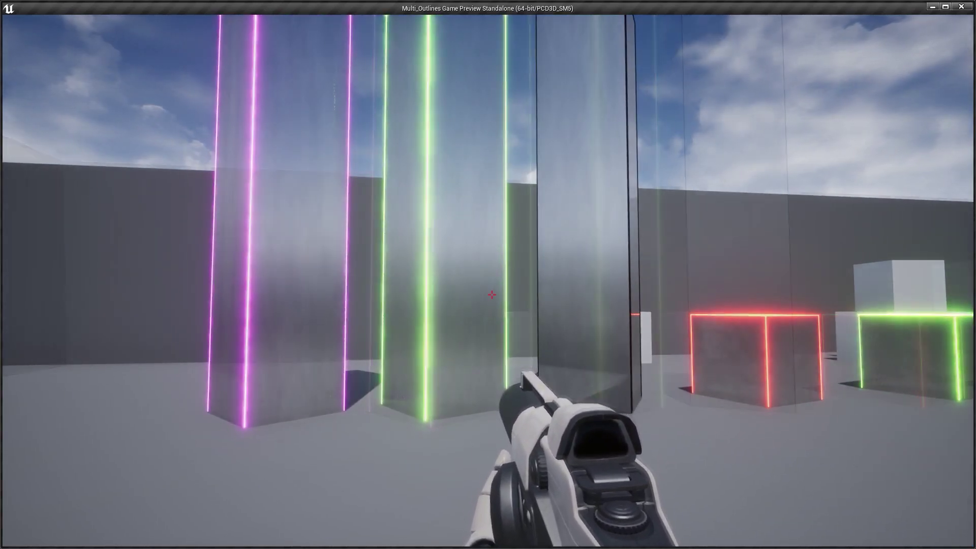
key(a)
key(d)
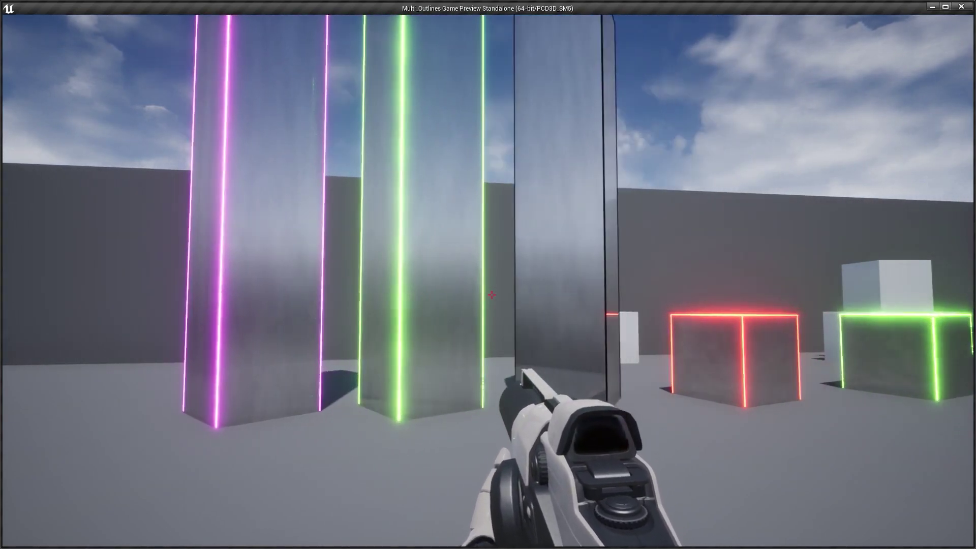
key(w)
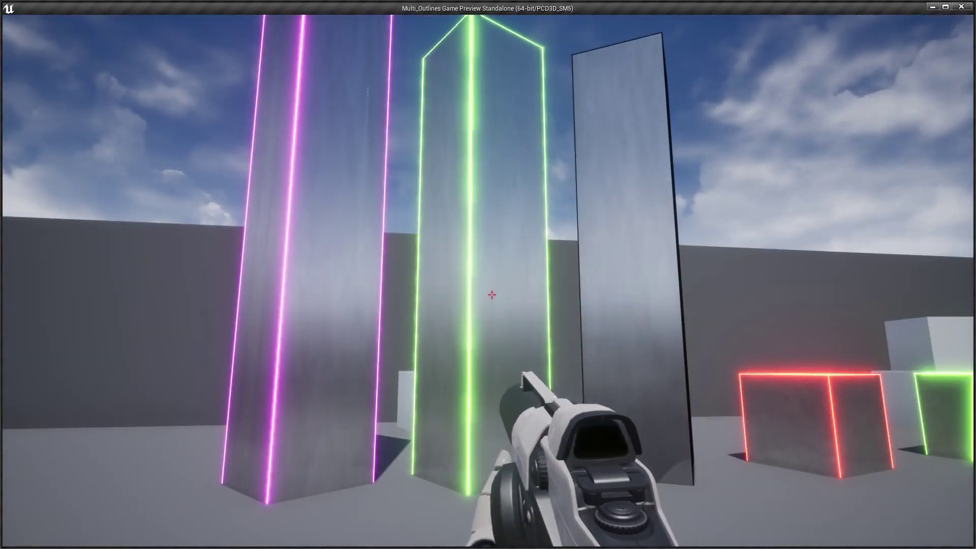
key(a)
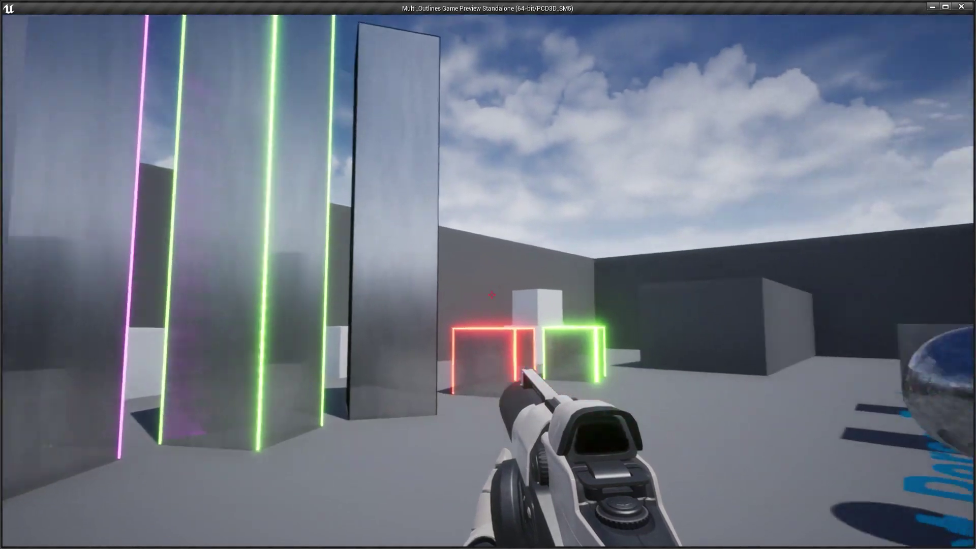
key(d)
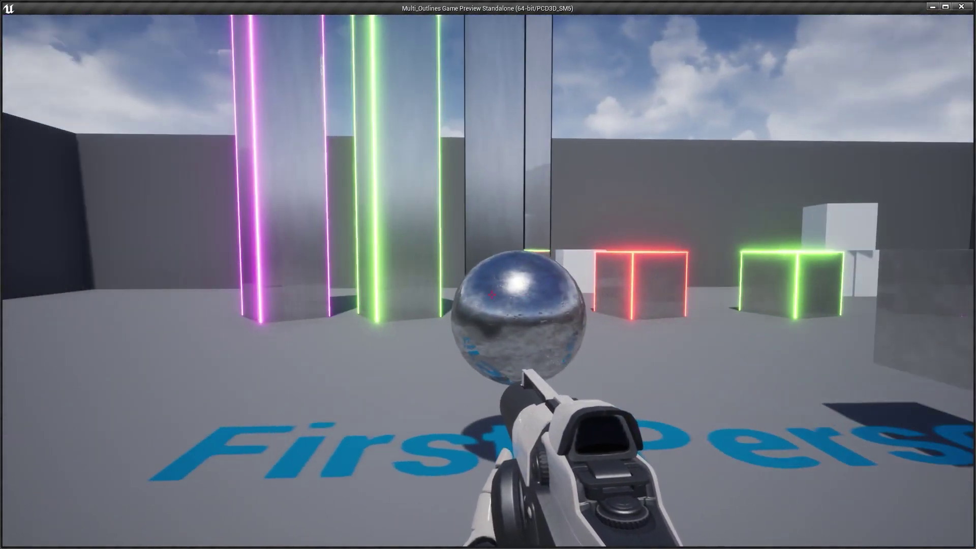
key(d)
key(w)
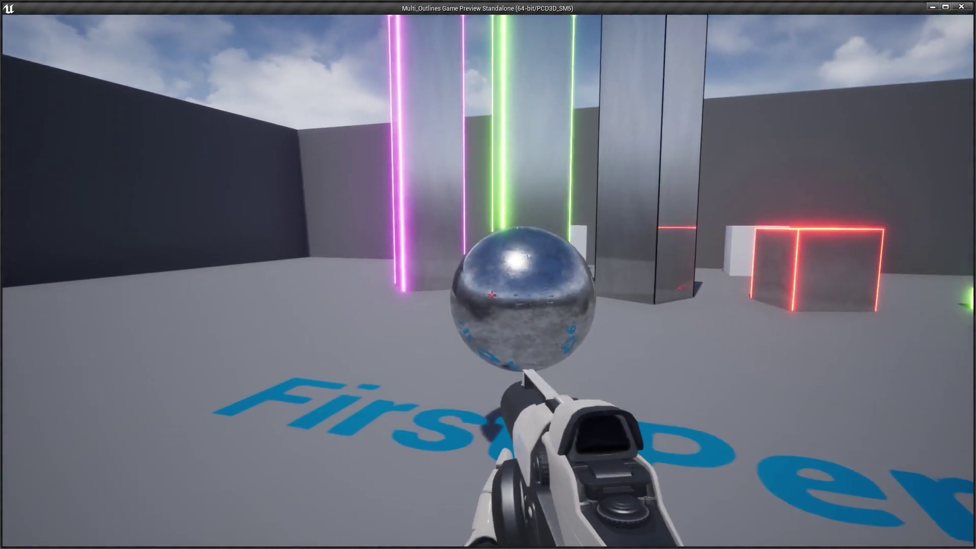
key(w)
key(s)
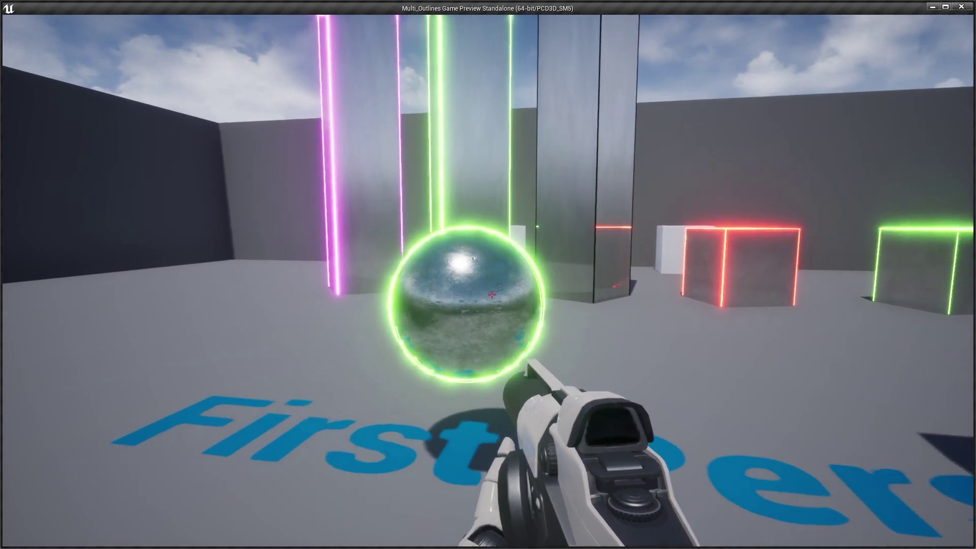
Step: Aim at the floating cubes and the chair in the preview to examine how their outlines respond
key(d)
key(d)
key(d)
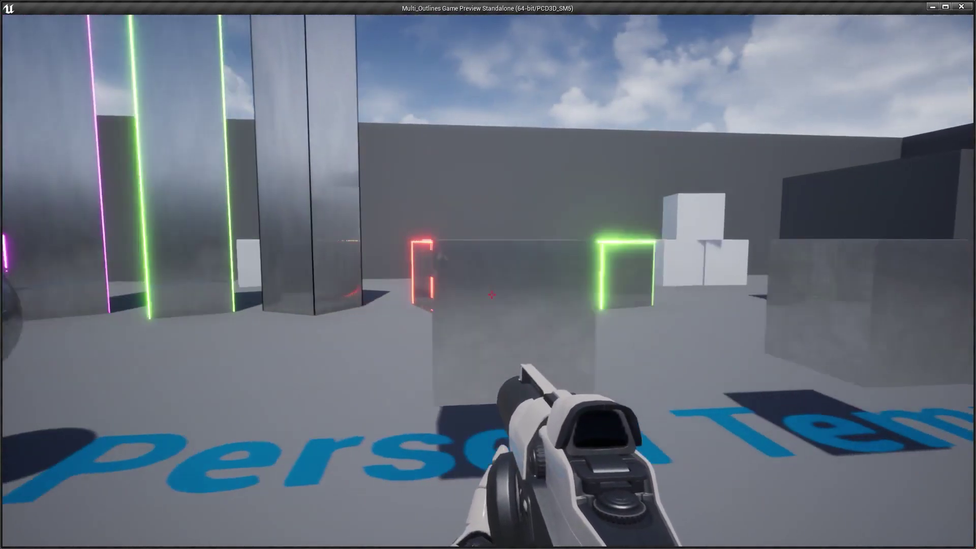
key(d)
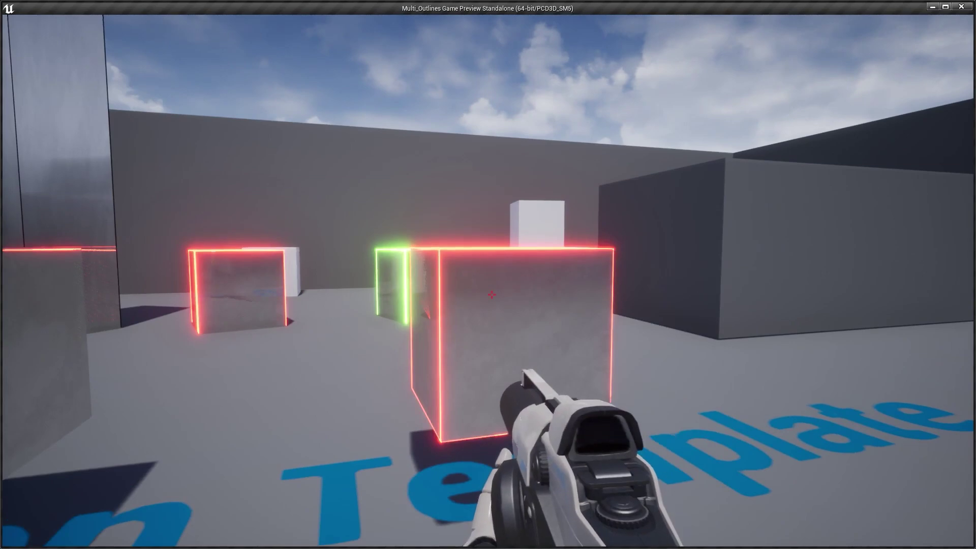
key(s)
key(s)
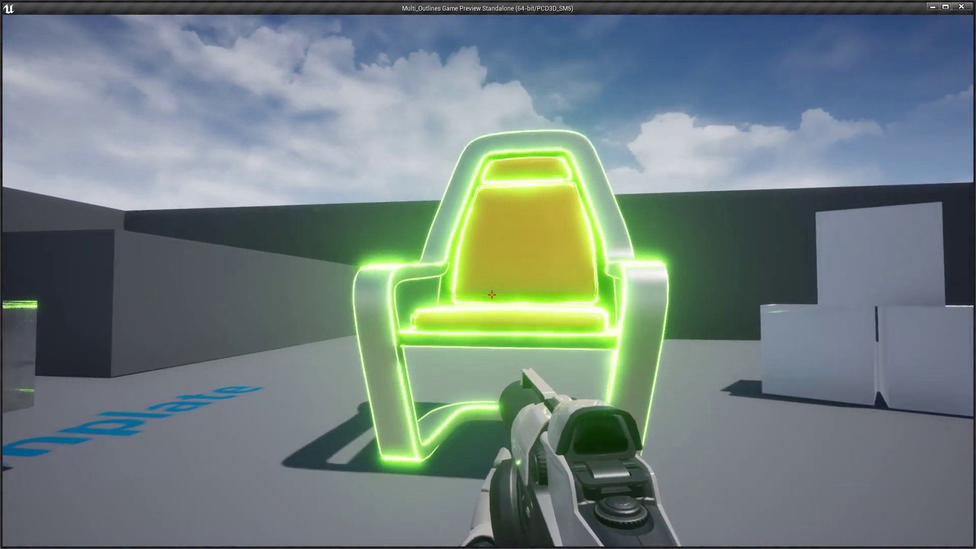
key(a)
key(w)
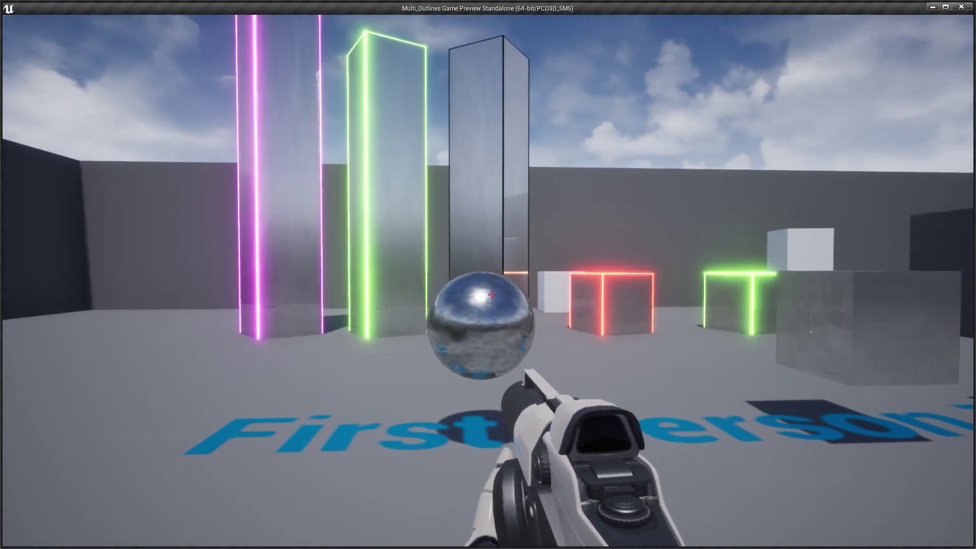
key(d)
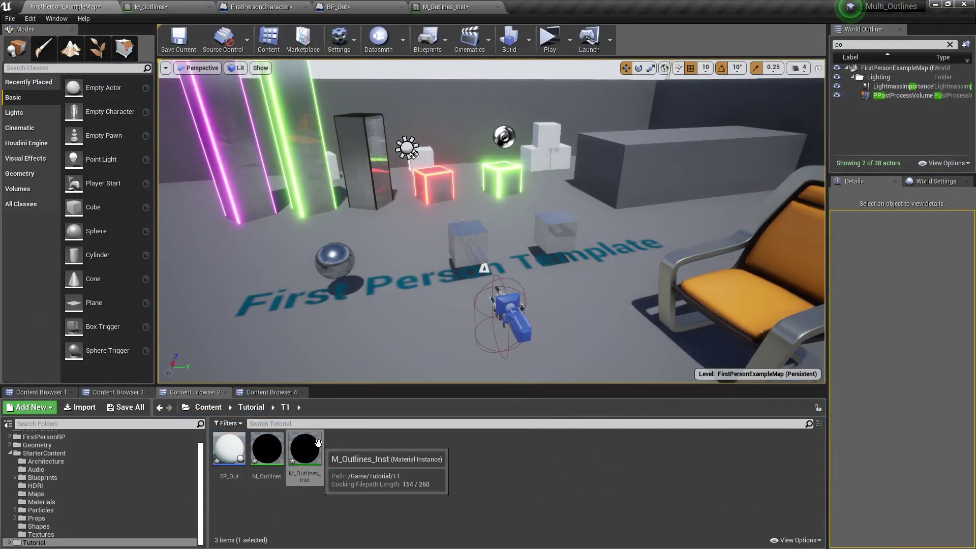
Step: Open M_Outlines_Inst in a floating window beside the viewport and change its OutlineC0 color to orange
double_click(320, 442)
drag(473, 7, 614, 185)
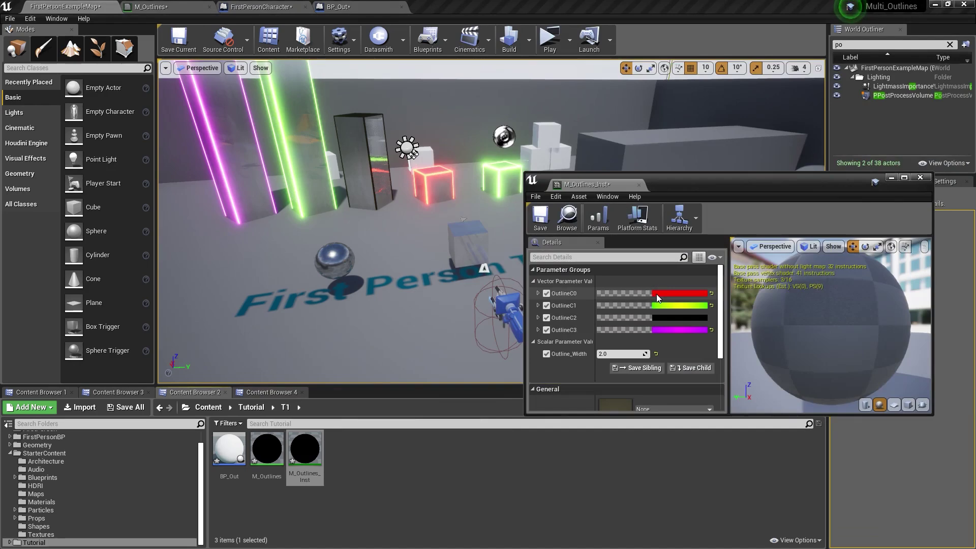
click(658, 294)
drag(731, 323, 810, 468)
click(816, 523)
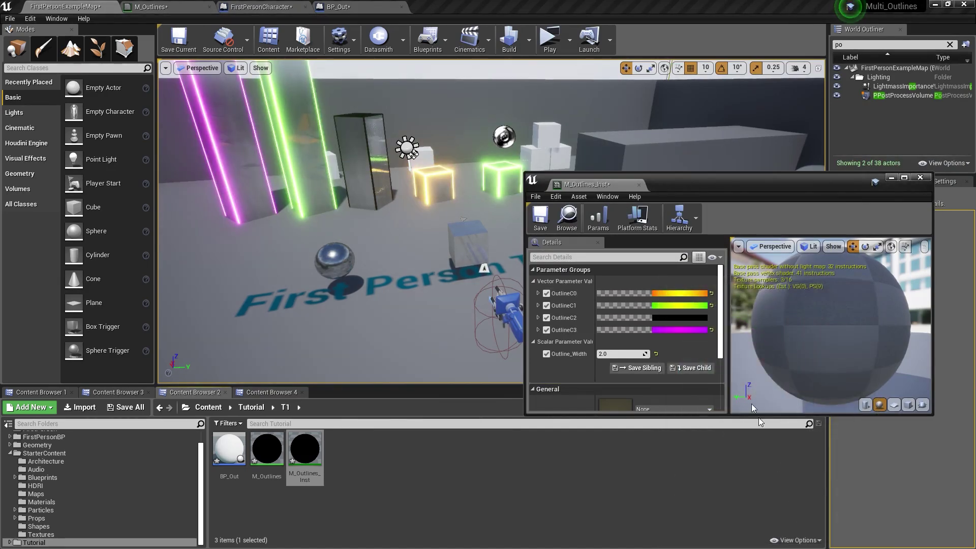
Step: Change the OutlineC2 color of M_Outlines_Inst to white and view the result on the short pillar
click(680, 317)
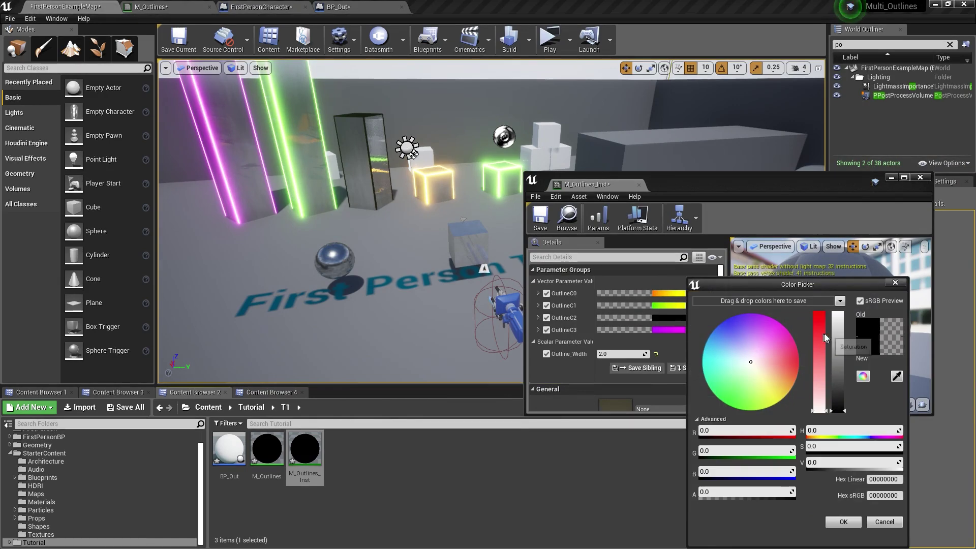
drag(836, 345, 838, 283)
right_drag(386, 213, 358, 201)
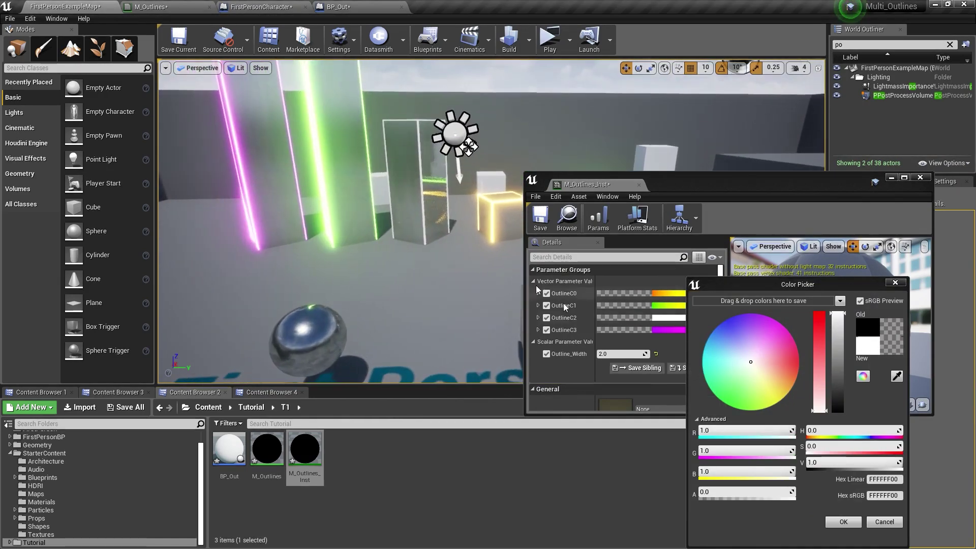
Step: Test Outline_Width values of 10 and 5, settle on 3, and accept the white color
click(621, 353)
text(10)
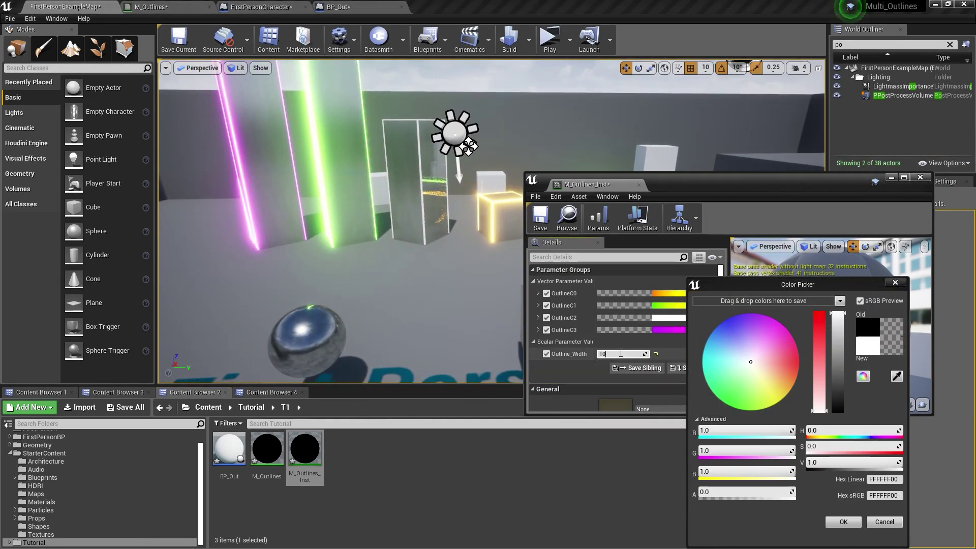
key(Return)
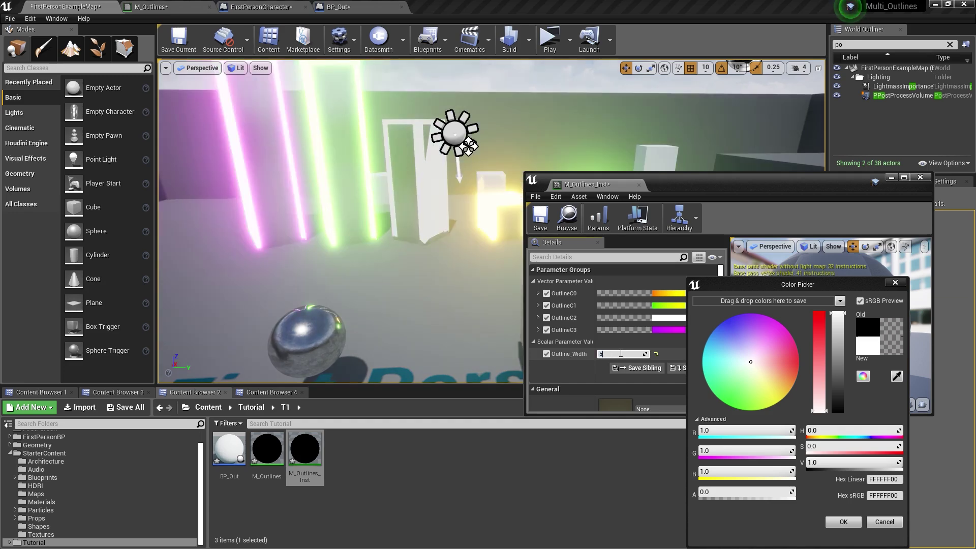
text(5)
key(Return)
key(Return)
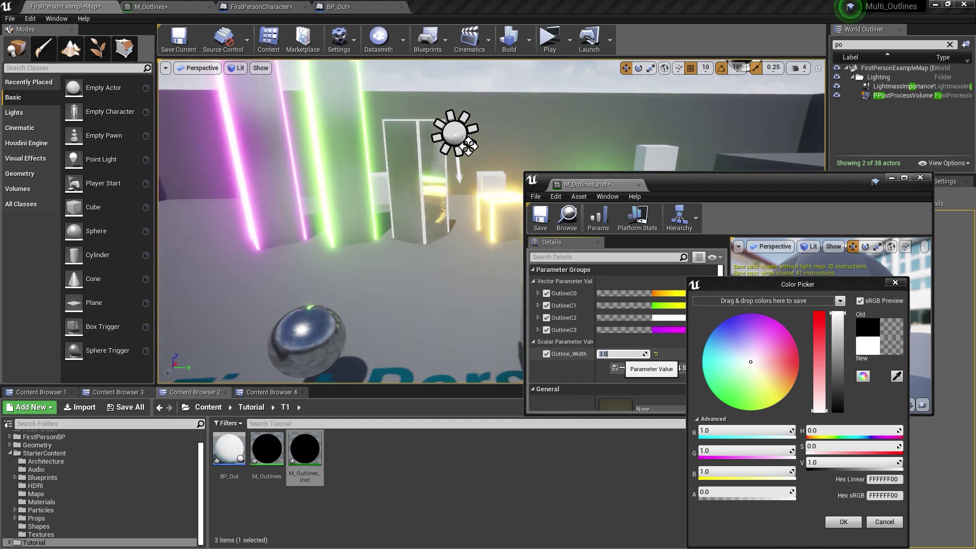
right_drag(399, 282, 483, 284)
click(843, 521)
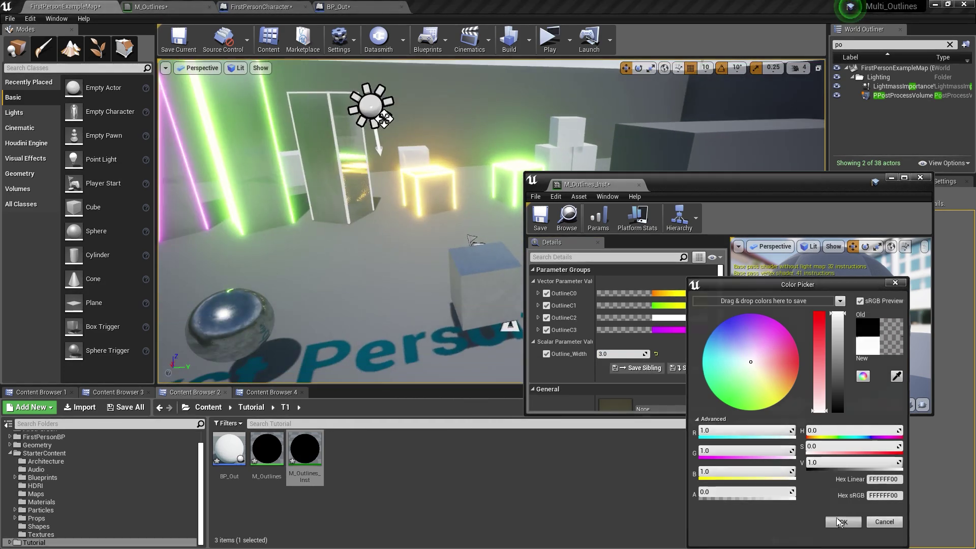
Step: Dock the M_Outlines_Inst editor back among the main window's tabs and return to the FirstPersonExampleMap level
drag(593, 186, 474, 7)
click(65, 6)
right_drag(356, 203, 285, 244)
right_drag(659, 174, 659, 175)
Step: Set the Stencil Value of the middle floating cube, BP_Out2, to 1 and run the level
click(521, 199)
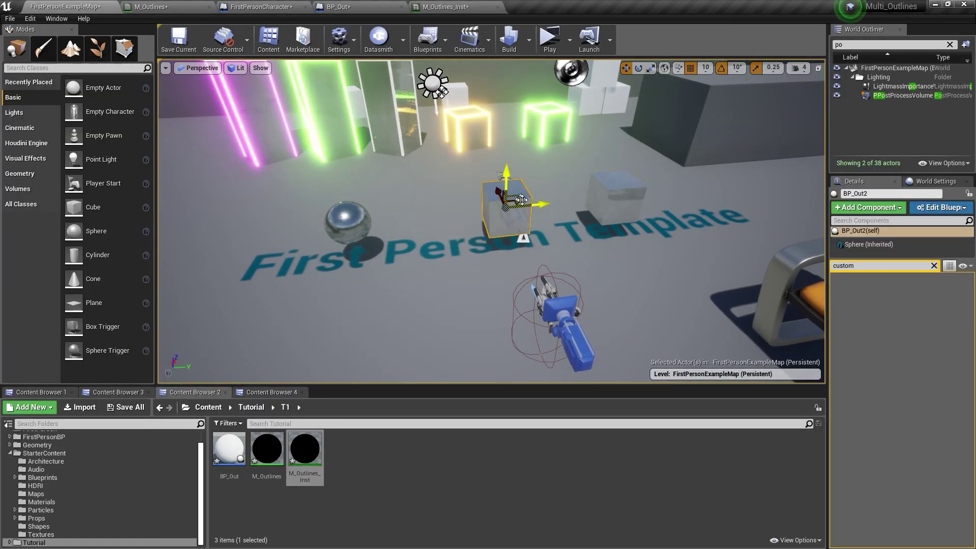
click(935, 267)
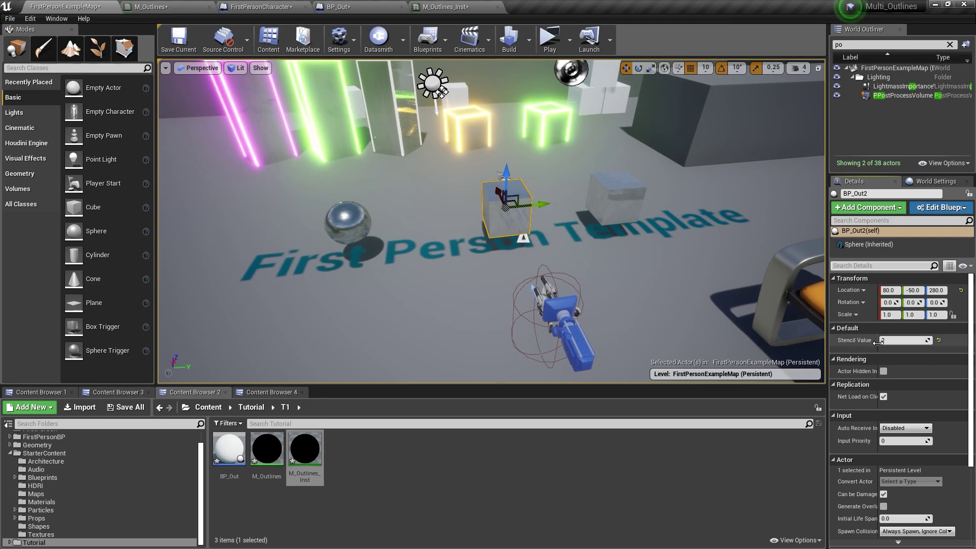
text(2)
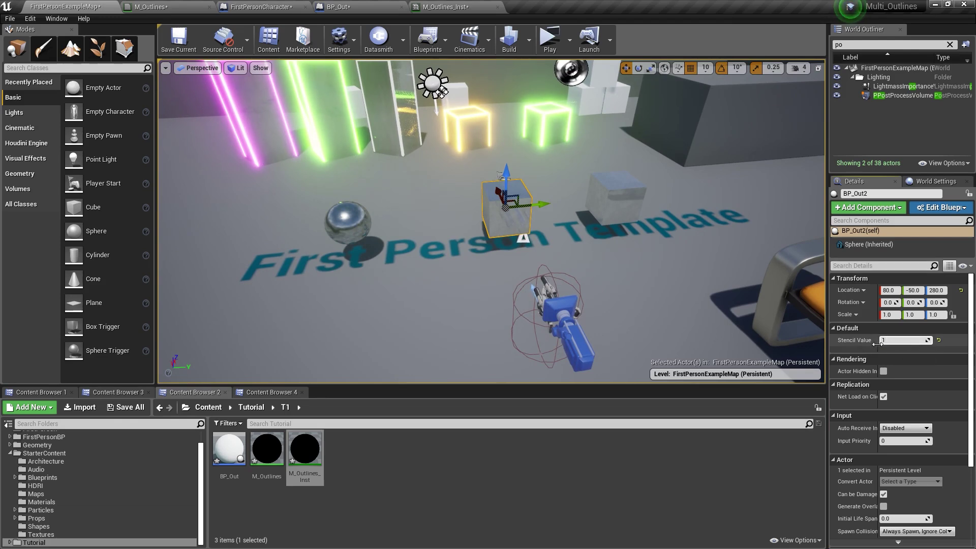
click(549, 38)
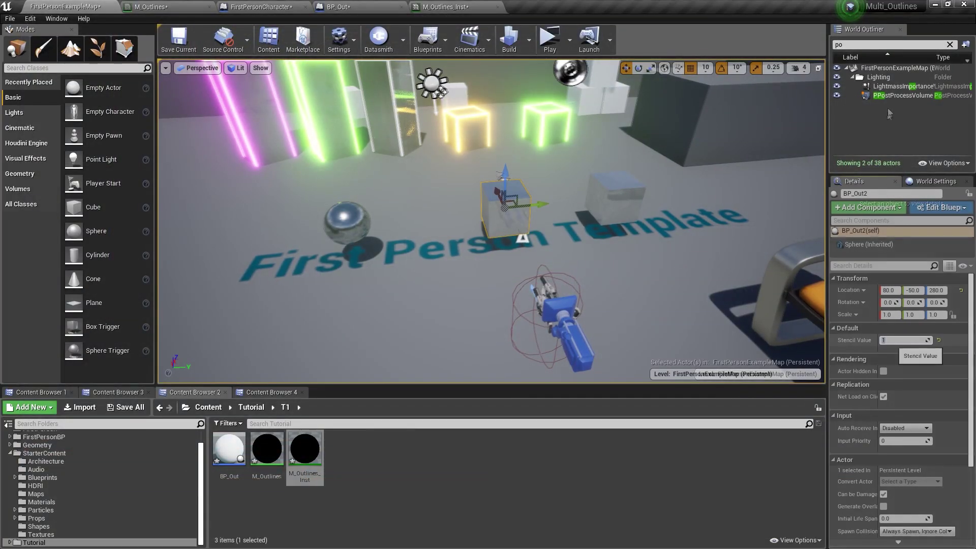
Step: Set the Stencil Value of BP_Out2 to 3 and play the level to check the cube's outline color
text(1)
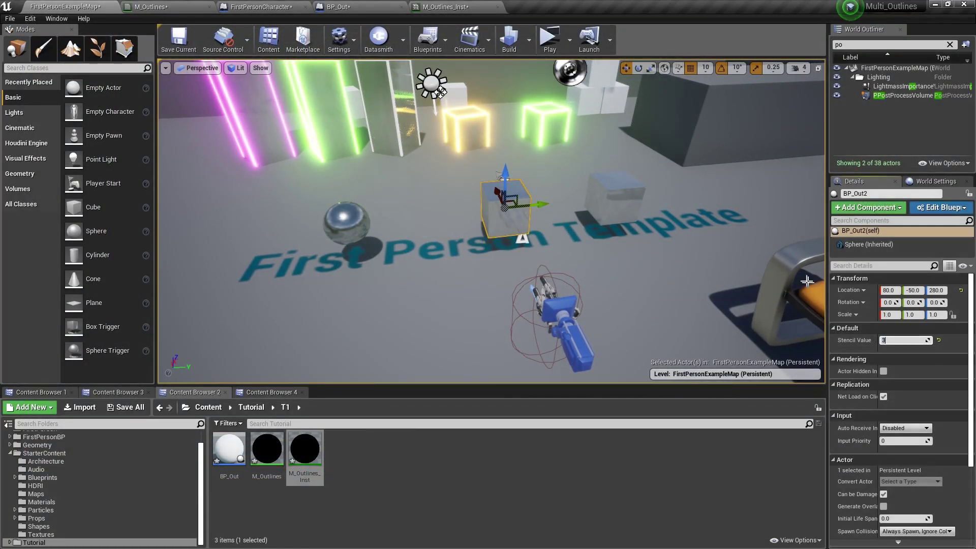
click(549, 39)
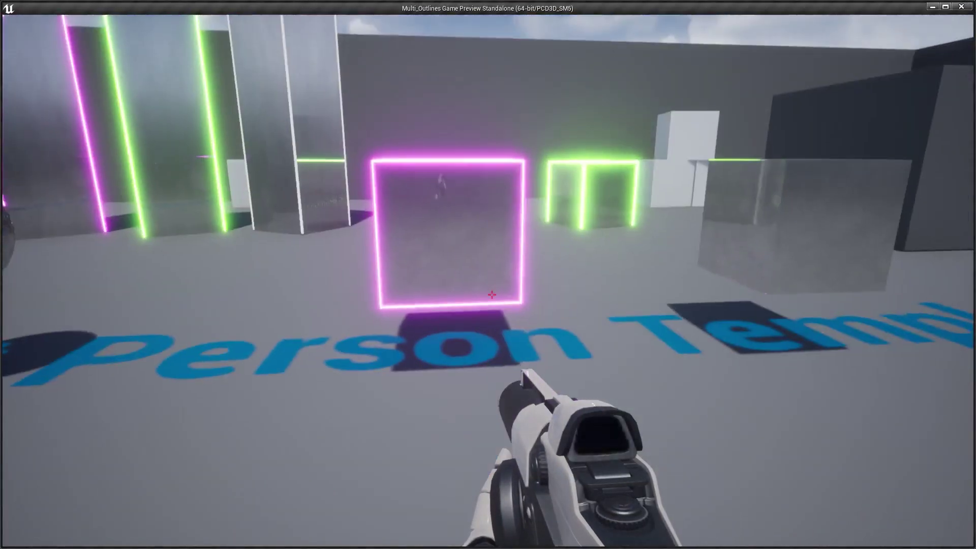
key(a)
key(d)
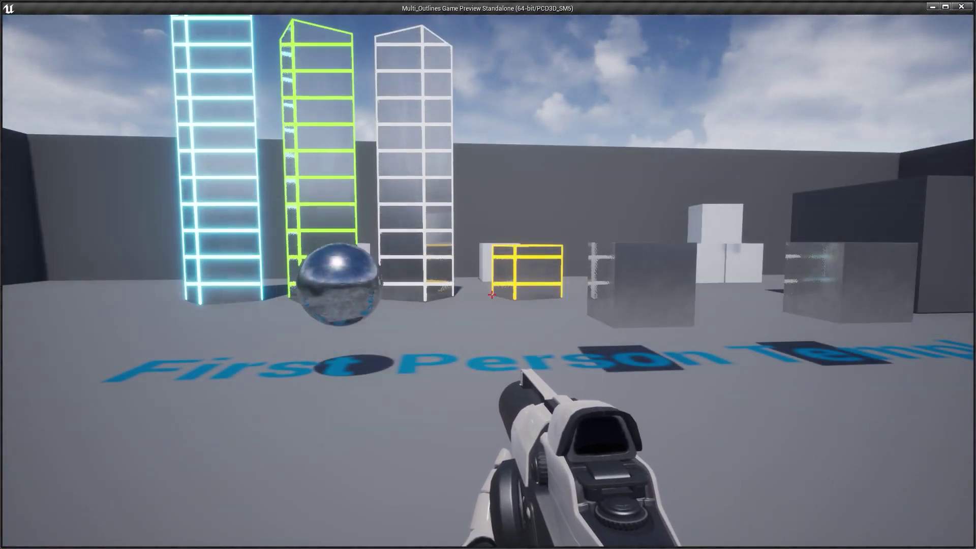
Step: Walk through the preview, aiming at the floating cubes and chair, to examine the striped version of the outlines
key(d)
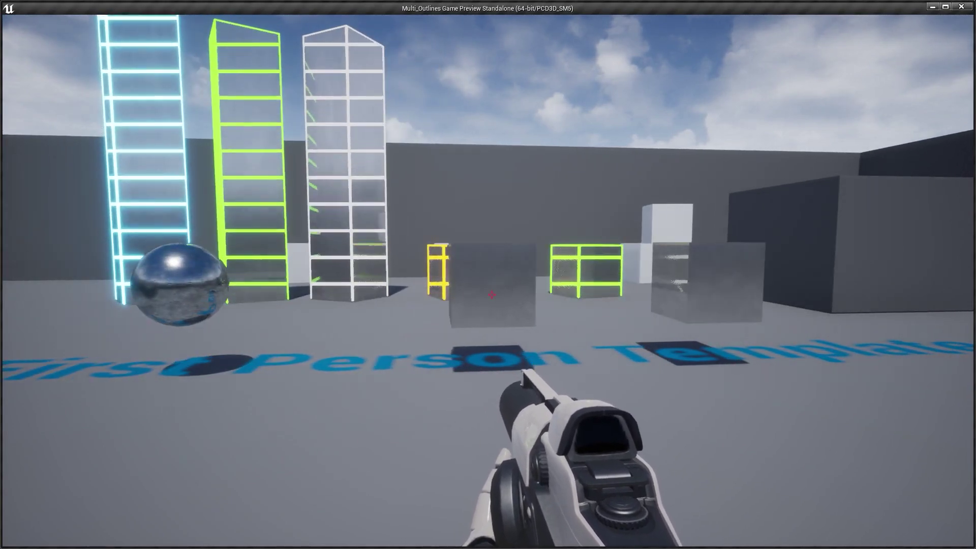
key(w)
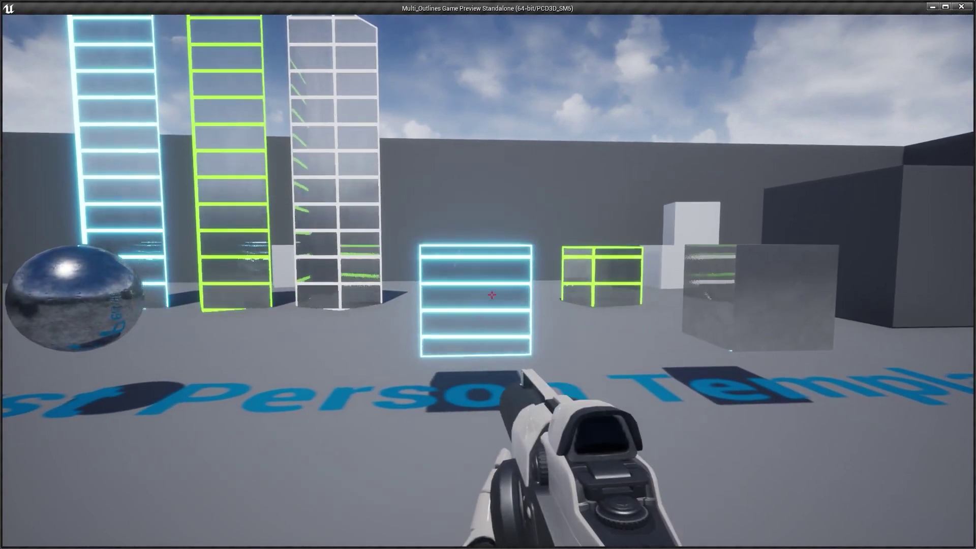
key(d)
key(w)
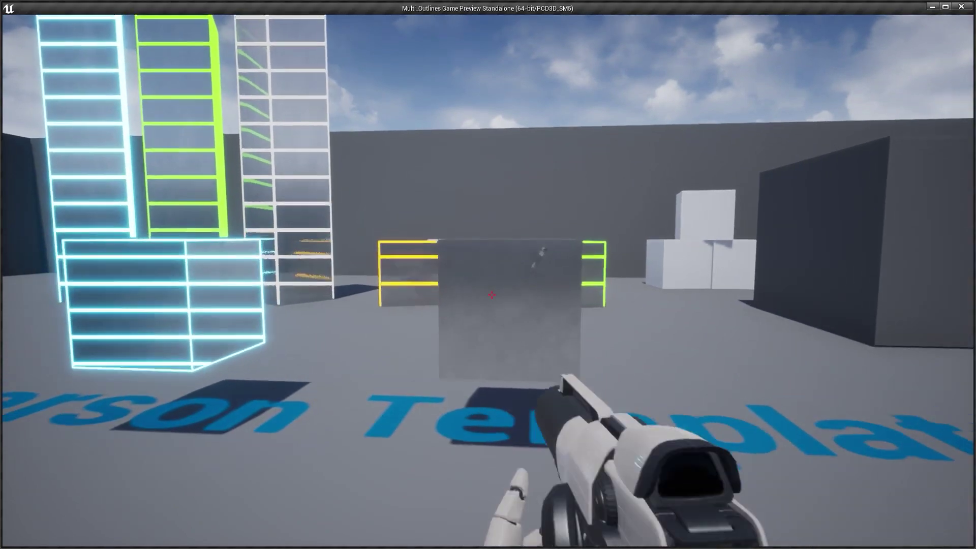
key(a)
click(492, 295)
key(d)
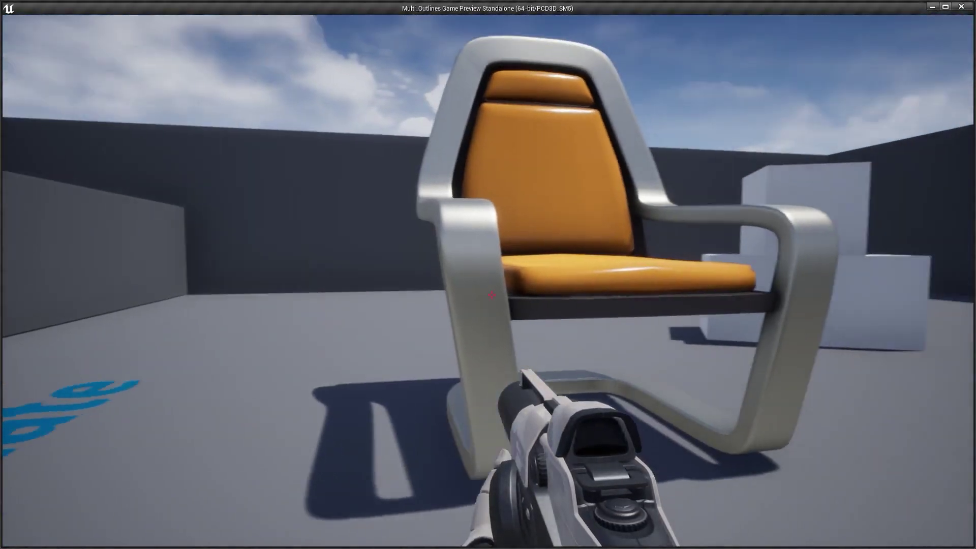
click(491, 295)
key(s)
key(s)
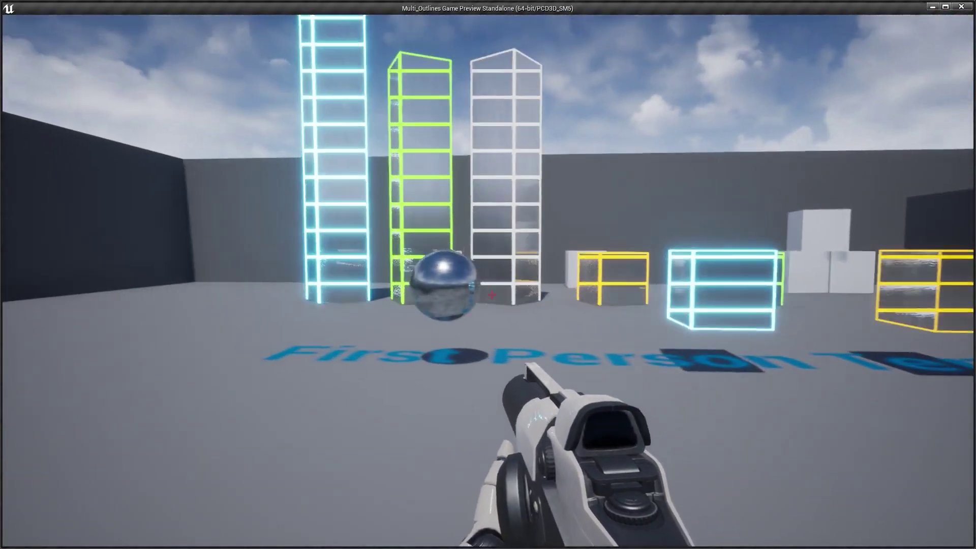
key(w)
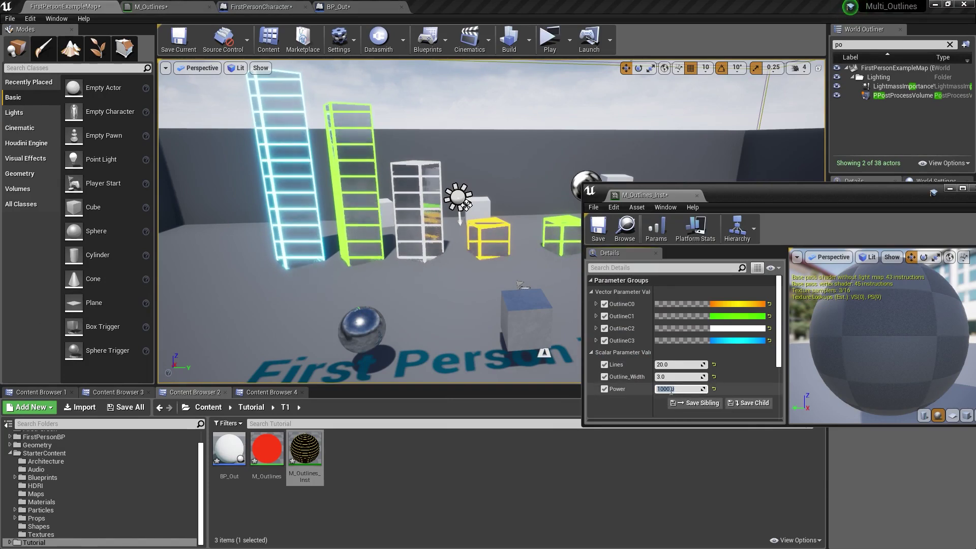
Step: Set the Power parameter of M_Outlines_Inst to 20 and inspect the thicker stripes on the pillars up close
key(Return)
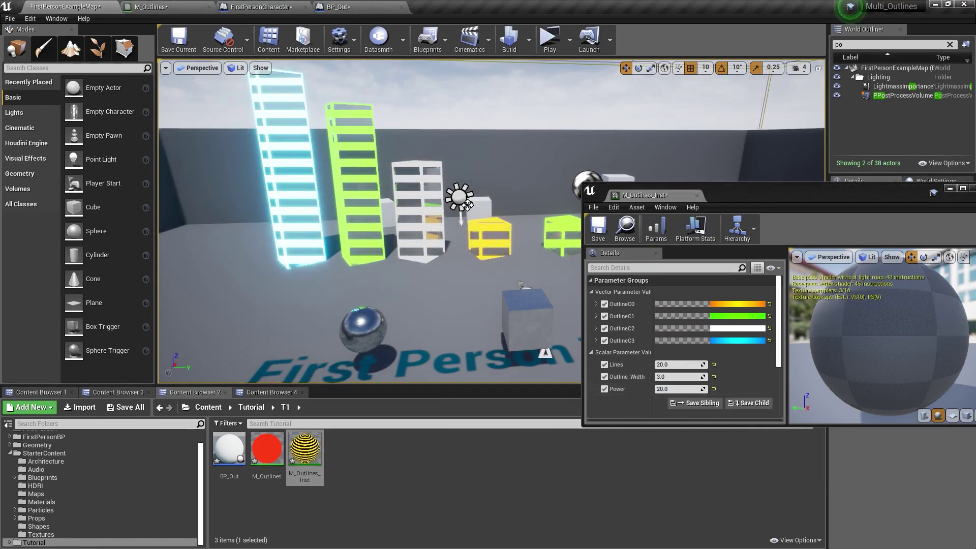
key(w)
mouse_move(491, 221)
right_down()
mouse_move(491, 239)
mouse_move(491, 214)
mouse_move(496, 219)
right_up()
Step: Set the Power parameter of M_Outlines_Inst to 1000
click(687, 389)
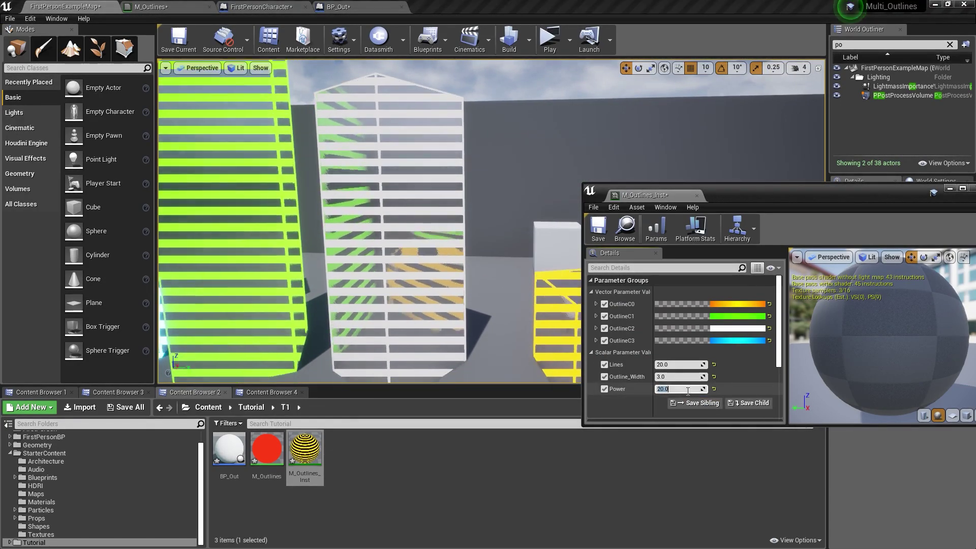
text(1000)
key(Return)
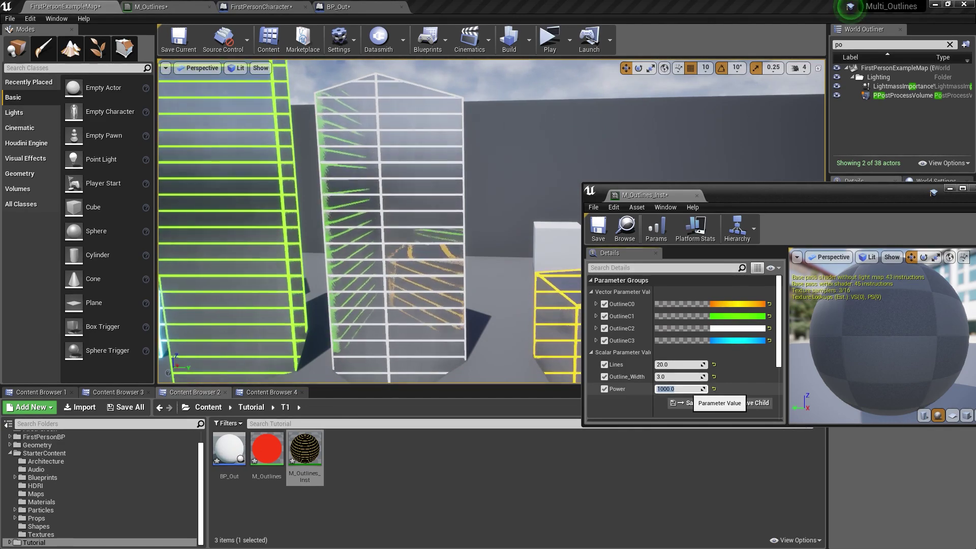
Step: Try Lines values of 200 and 75 in M_Outlines_Inst for denser stripes on the pillars
click(679, 364)
text(1000)
key(Return)
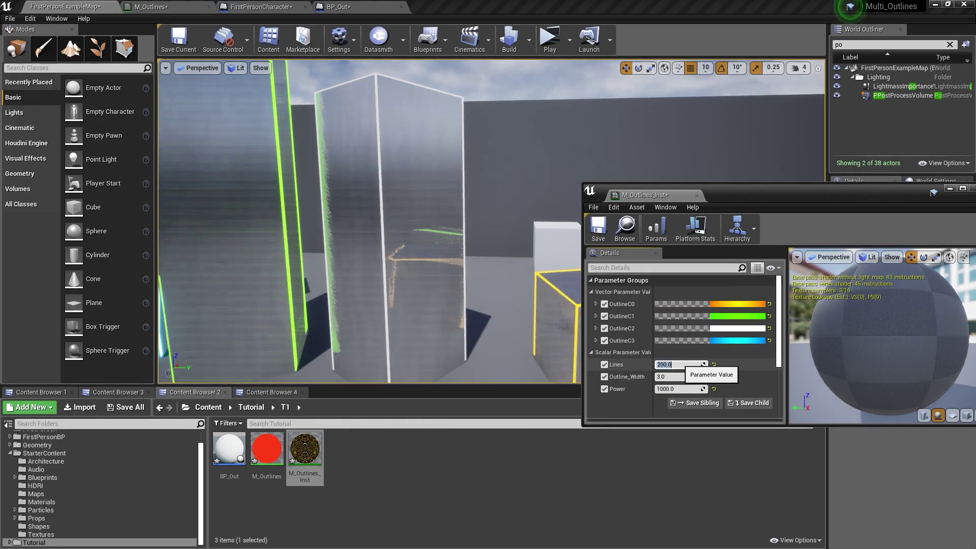
key(Return)
text(75)
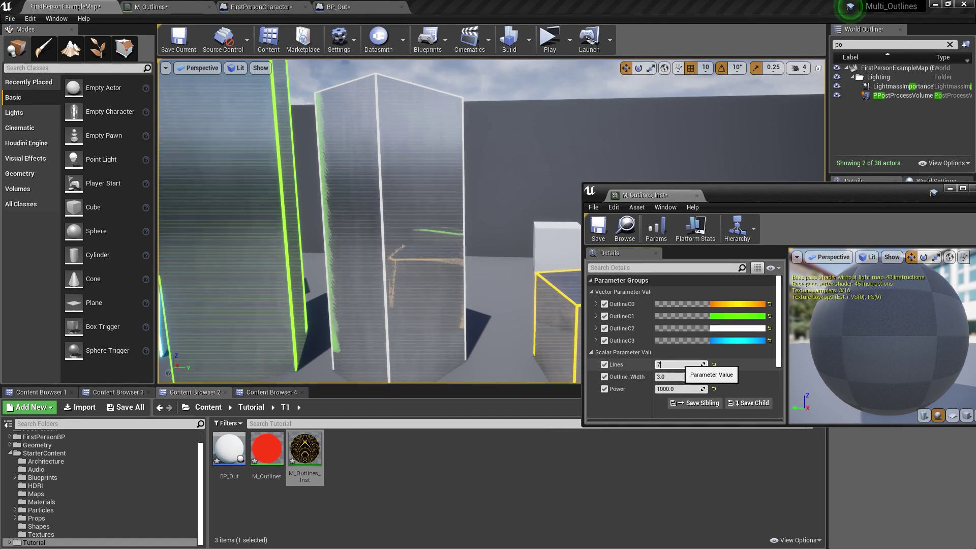
key(Return)
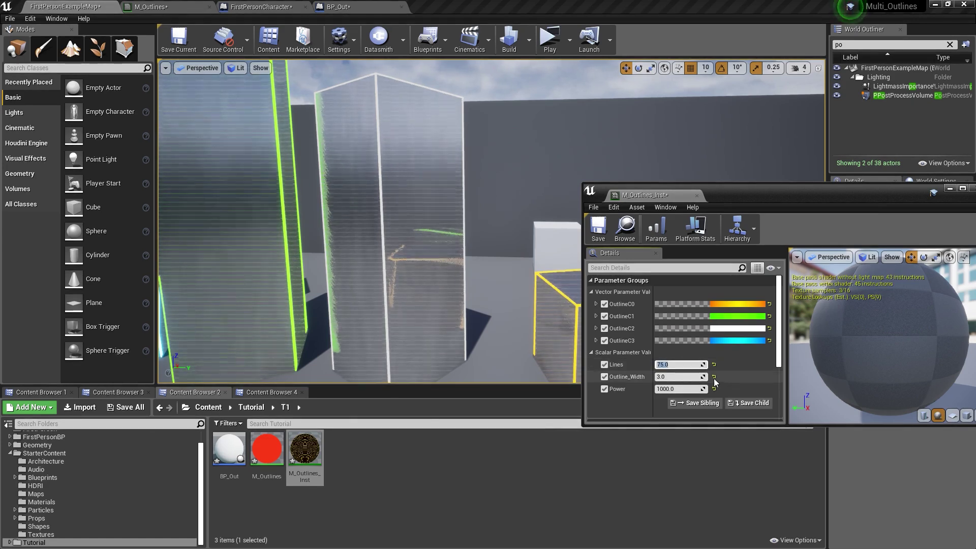
Step: Set the Lines parameter of M_Outlines_Inst to 55 and play the level to check the stripes
text(55)
key(Return)
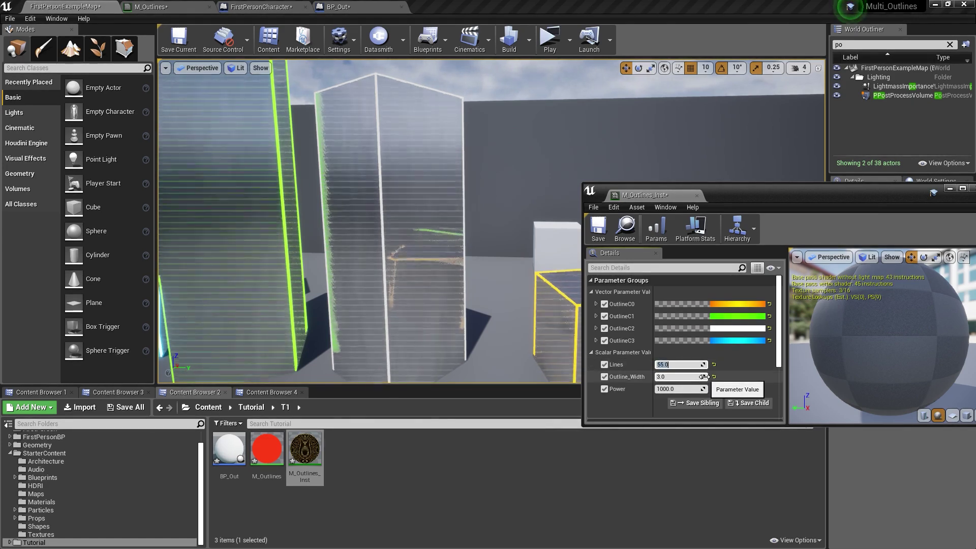
key(s)
right_drag(457, 218, 450, 212)
click(550, 38)
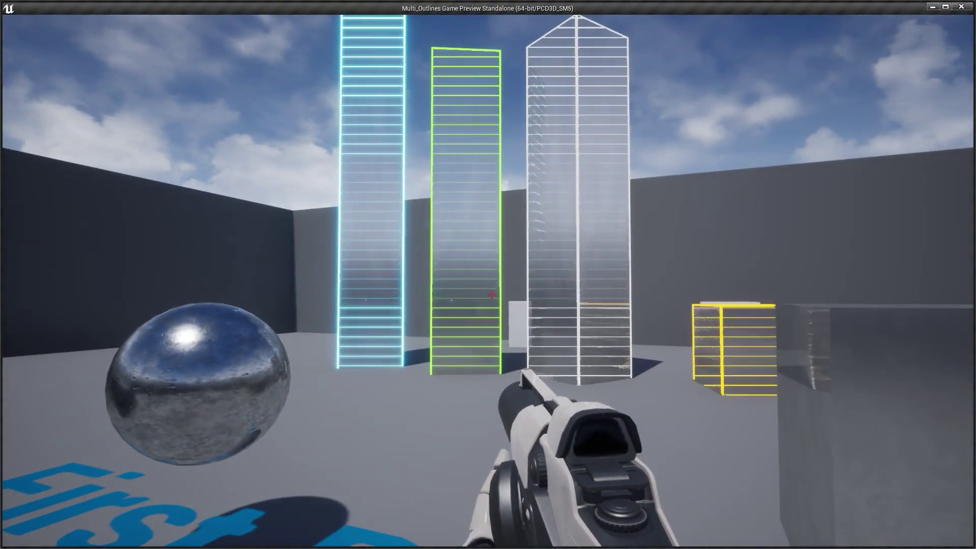
key(Escape)
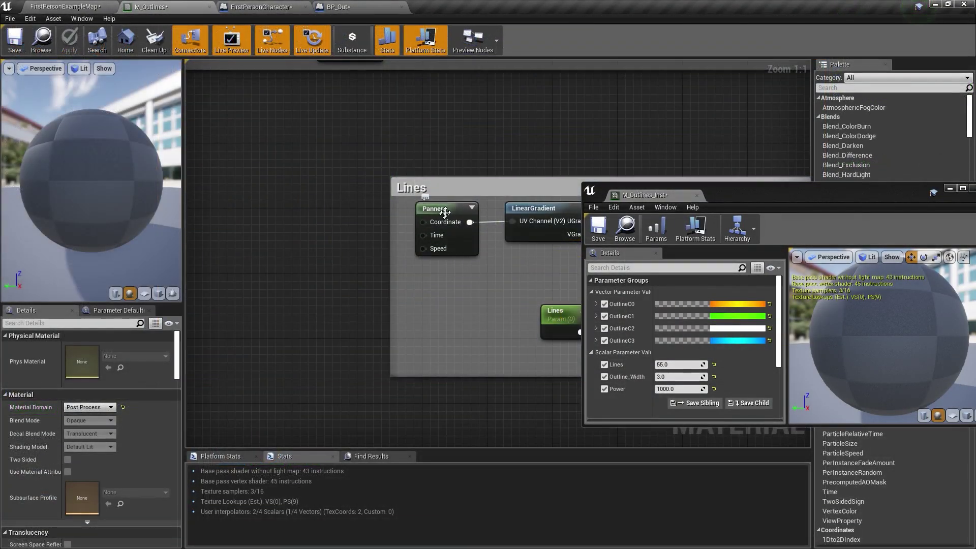
Step: Set Speed Y of the Panner node in the Lines group of M_Outlines to 0 and apply the material
click(432, 209)
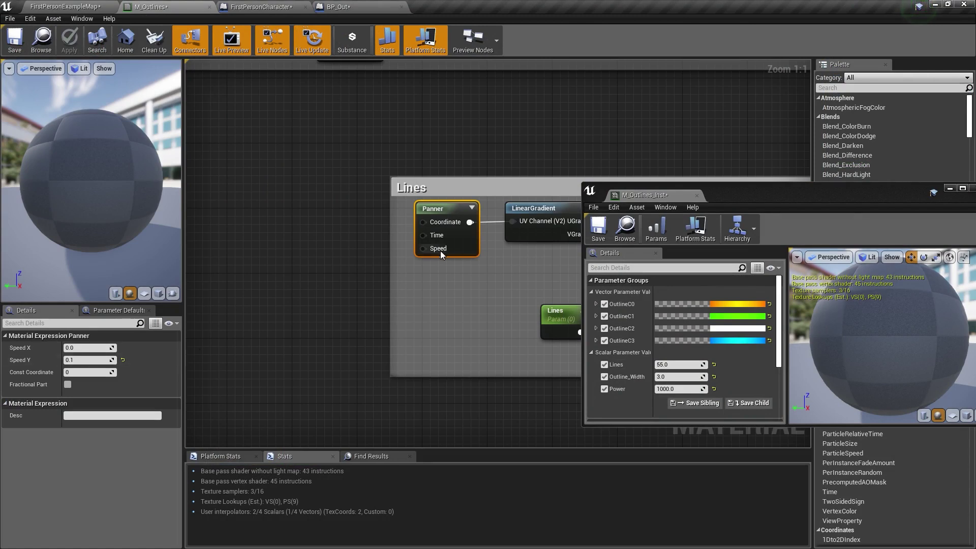
drag(440, 250, 313, 277)
click(86, 360)
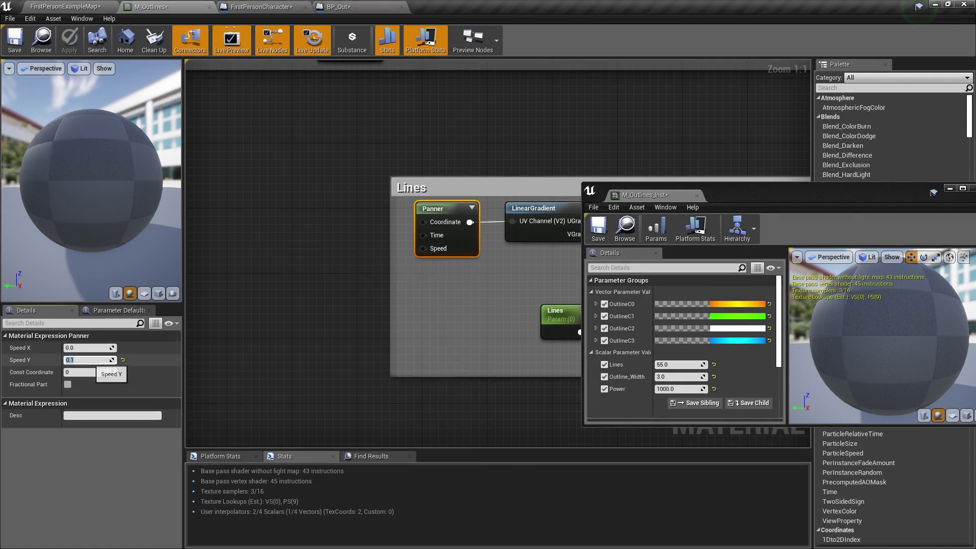
text(0)
key(Return)
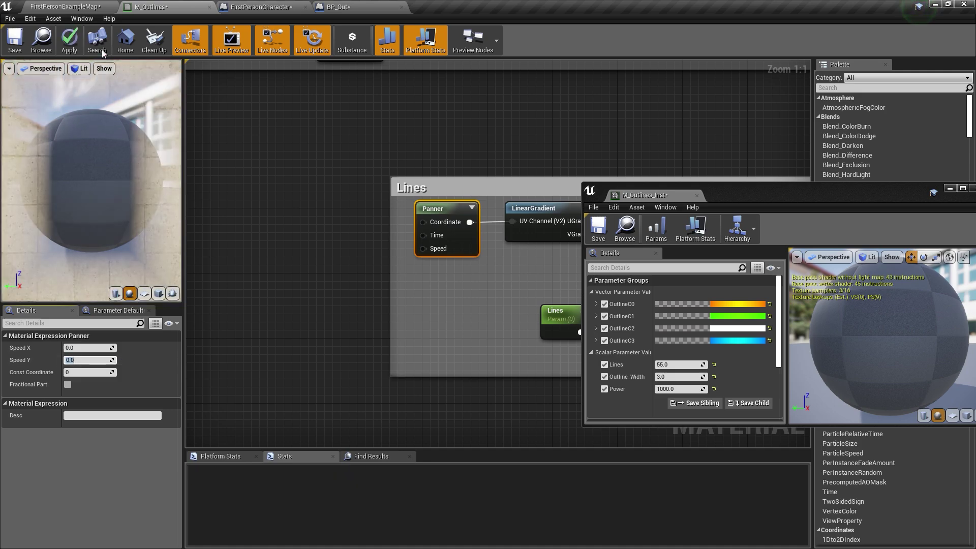
click(76, 30)
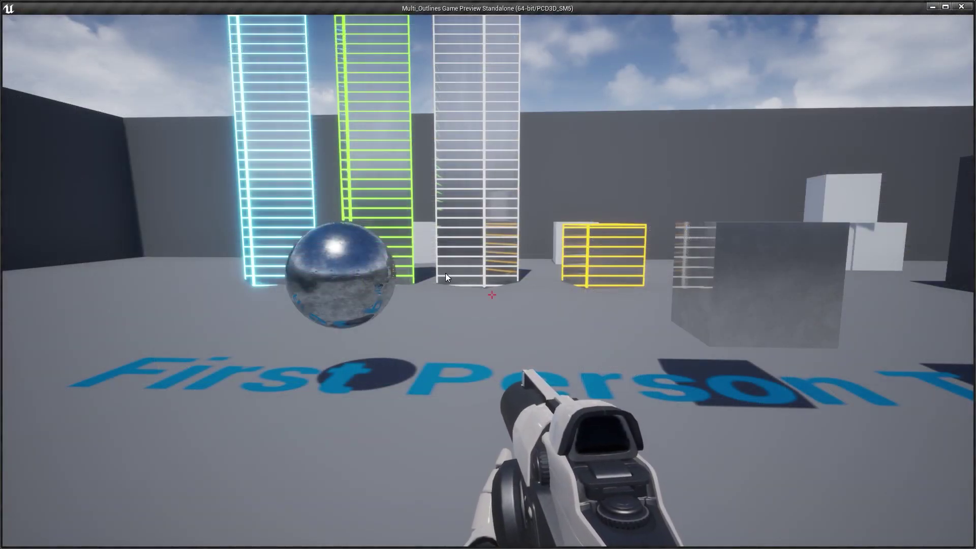
Step: Toggle the striped outlines on the metallic sphere and the two grey cubes in the game preview
click(366, 274)
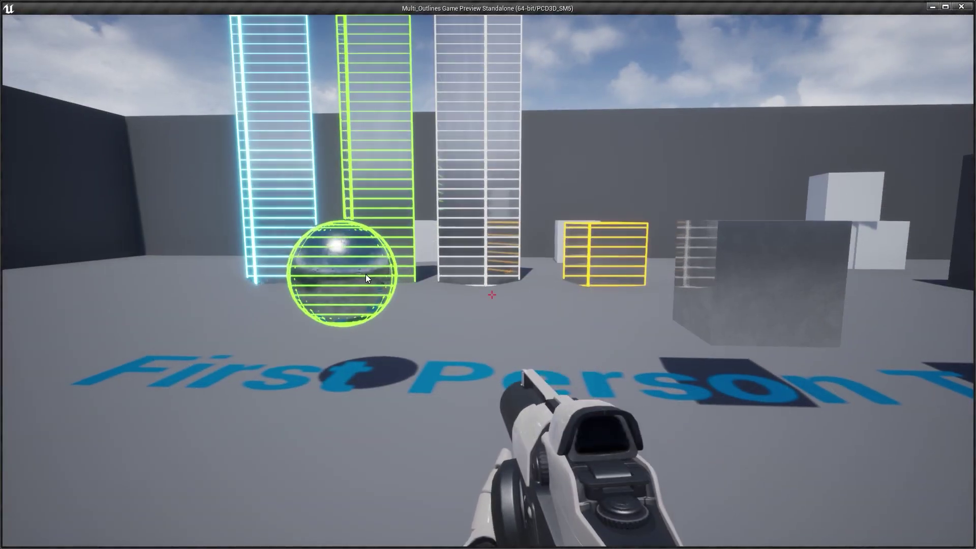
click(764, 237)
key(s)
click(696, 252)
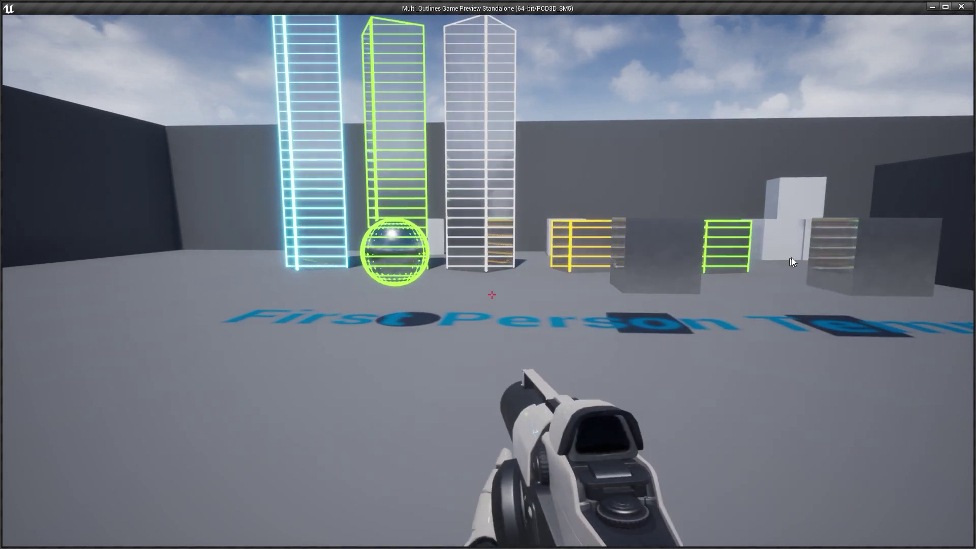
click(838, 240)
click(841, 242)
click(841, 242)
click(840, 242)
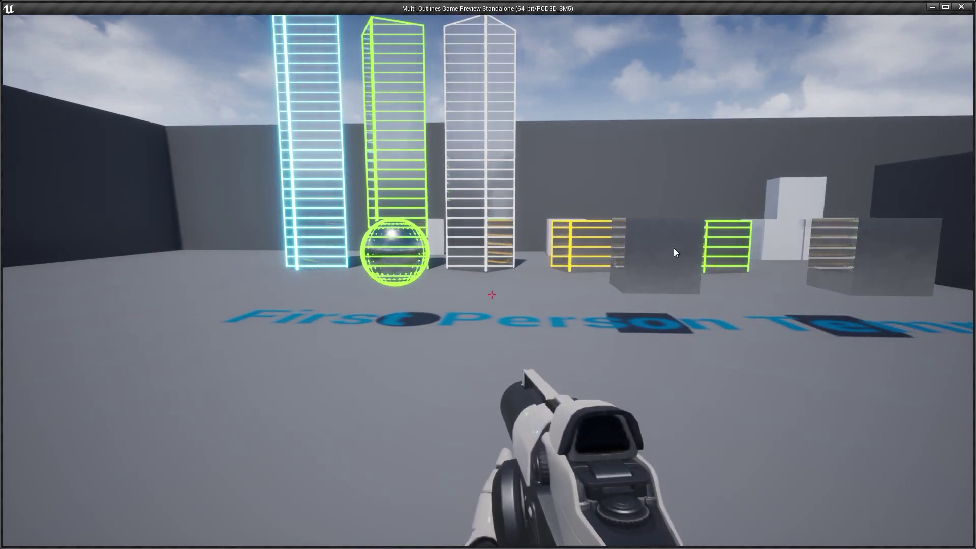
click(674, 249)
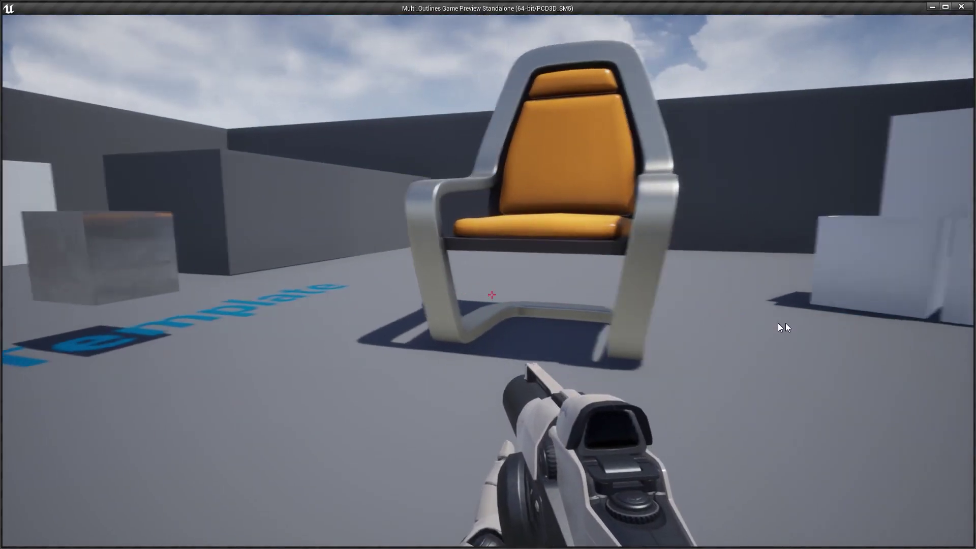
Step: Toggle the chair's striped outline in the preview, and test the grey cube again from farther back
key(s)
key(d)
click(341, 181)
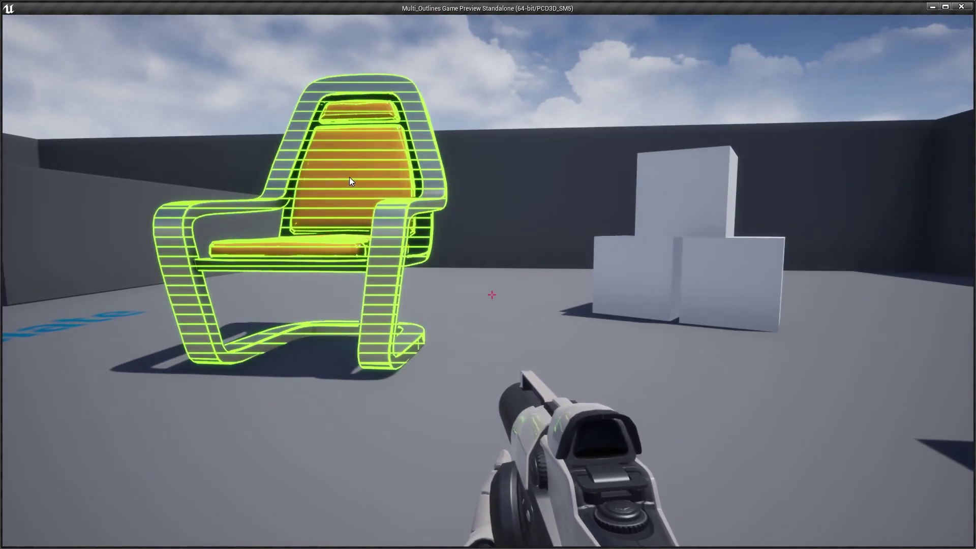
click(364, 155)
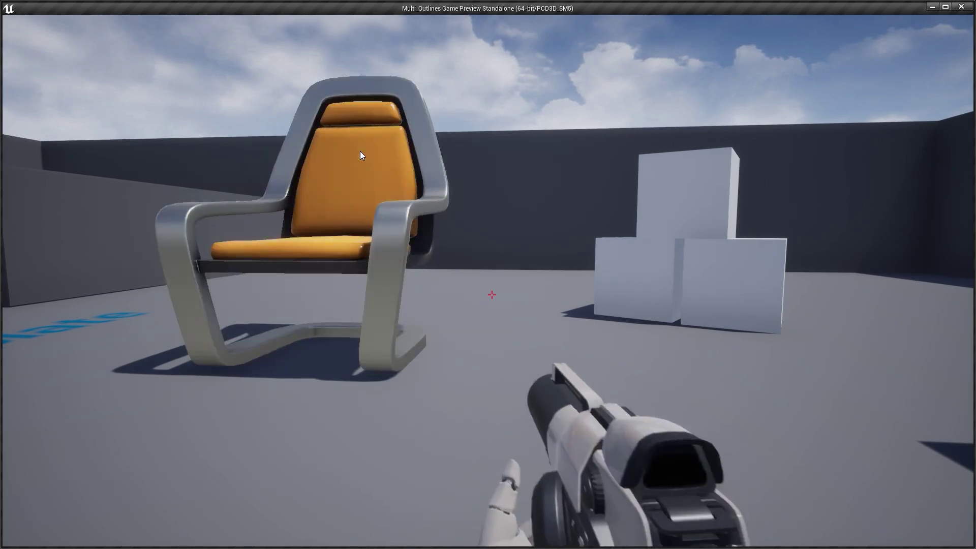
click(360, 151)
right_drag(389, 163, 261, 206)
click(460, 115)
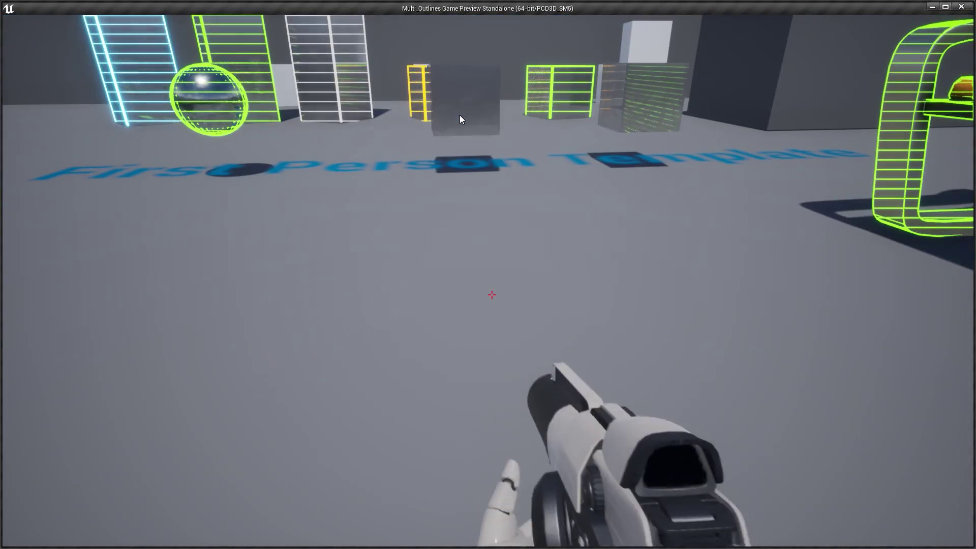
click(460, 115)
click(460, 115)
right_drag(518, 151, 409, 127)
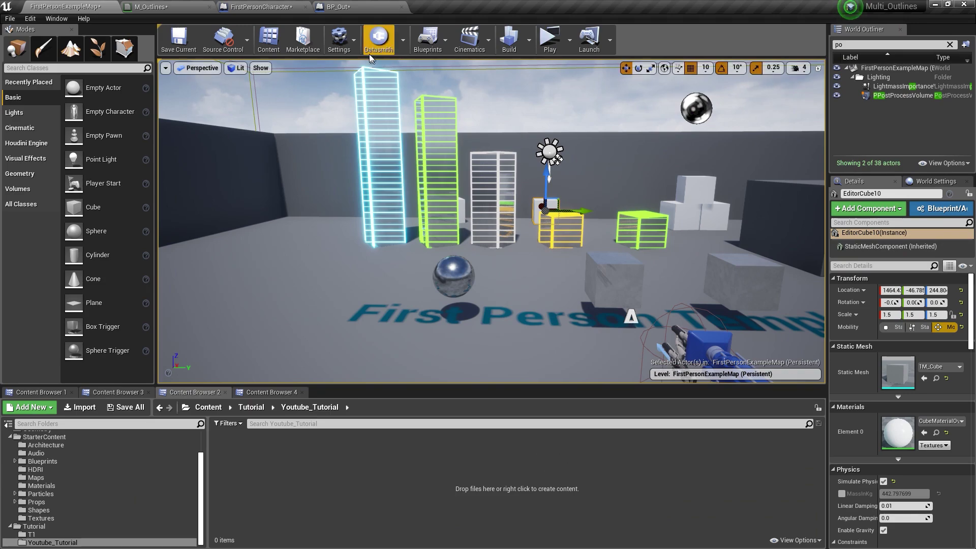
Step: Search the project settings for "custom dep" and set Custom Depth-Stencil Pass to Enabled with Stencil
click(352, 37)
click(375, 79)
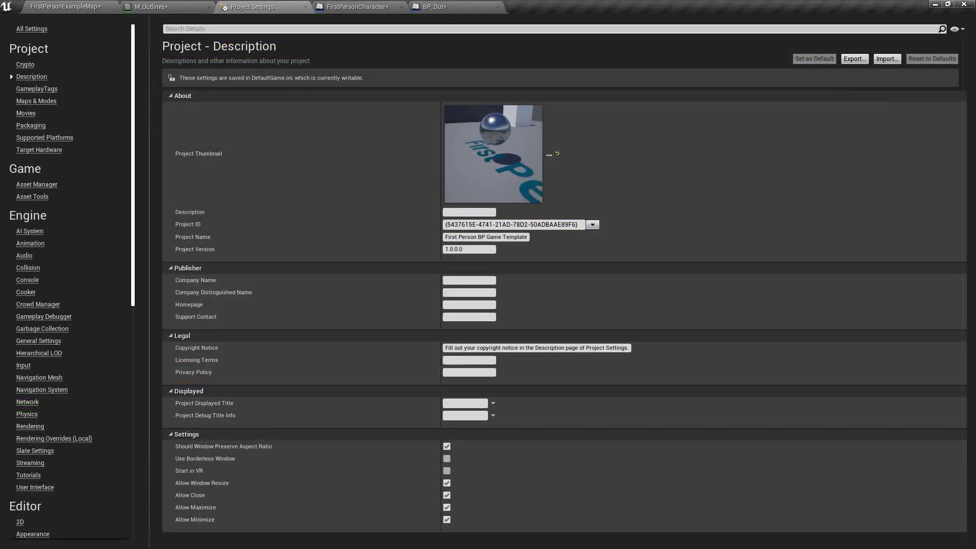
text(custom)
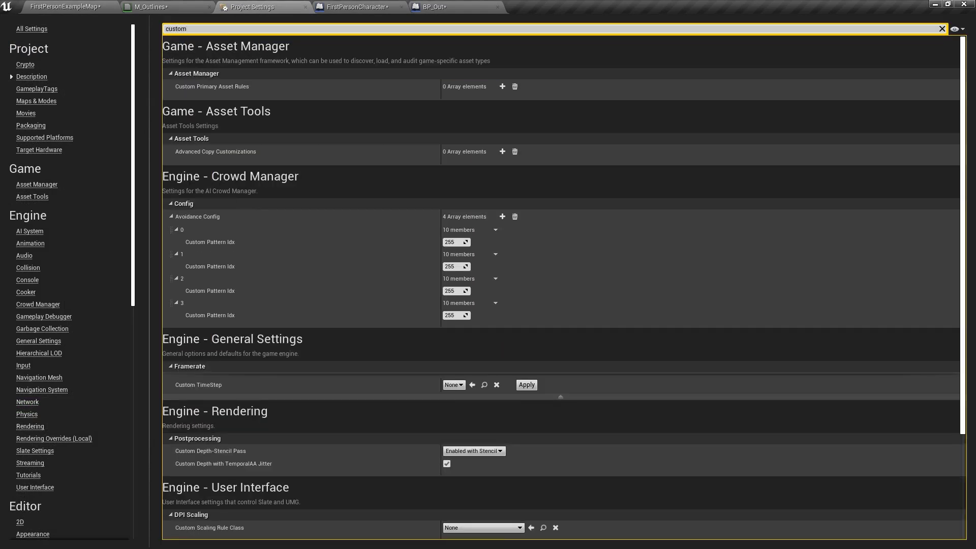
text( dep)
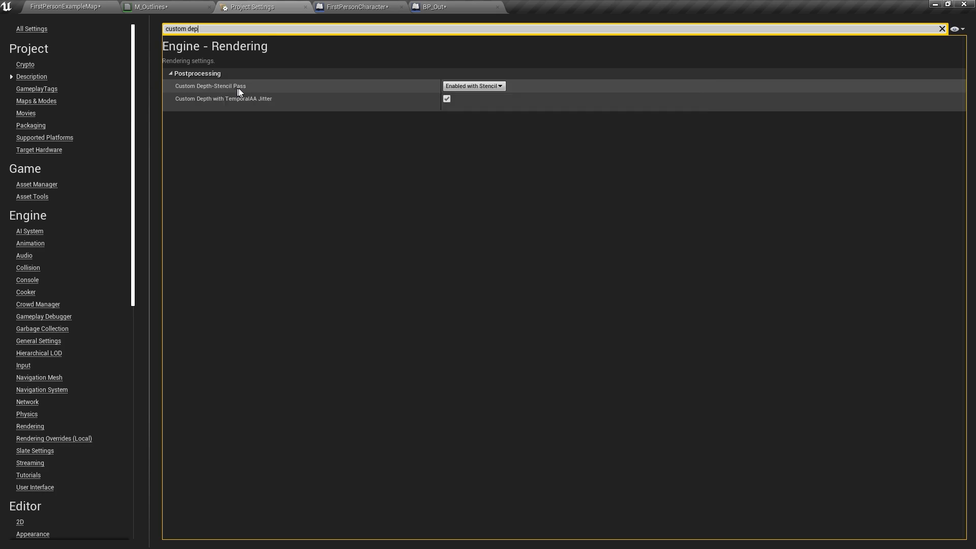
click(458, 86)
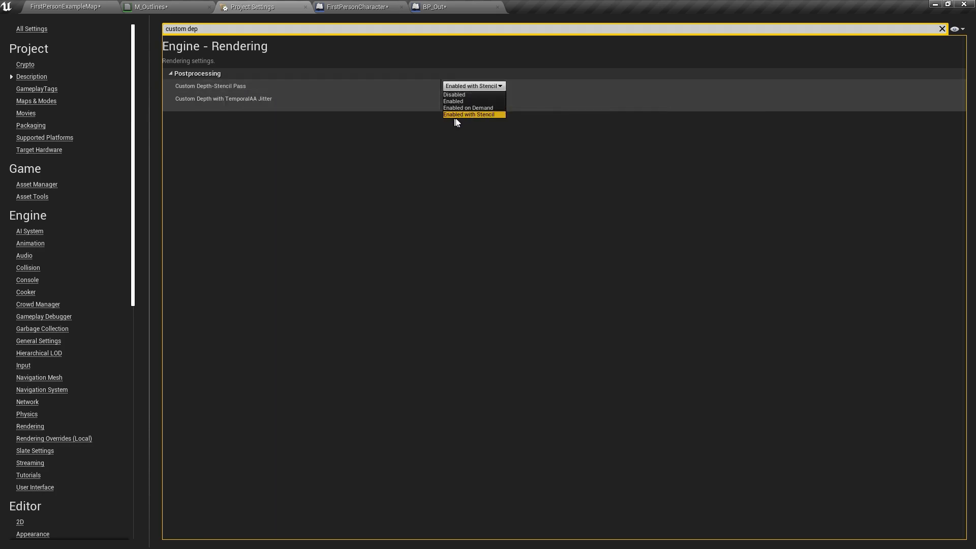
click(490, 114)
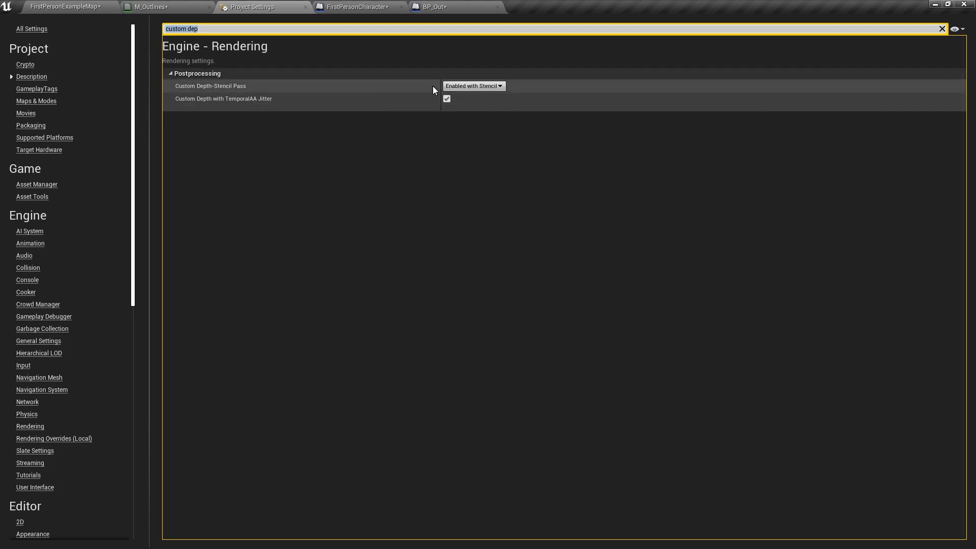
middle_click(249, 5)
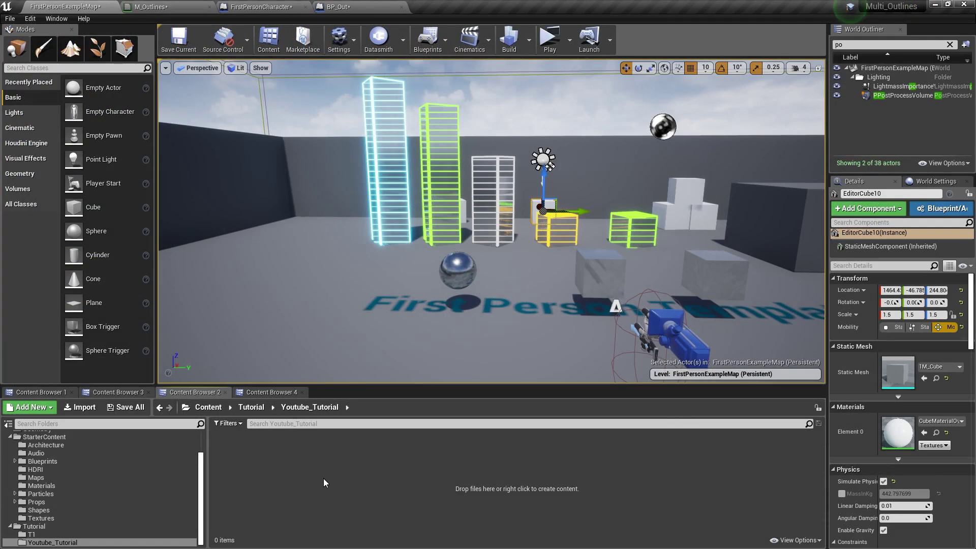
Step: Create a material named M_Outlines in the Youtube_Tutorial folder and set its Material Domain to Post Process
right_click(324, 481)
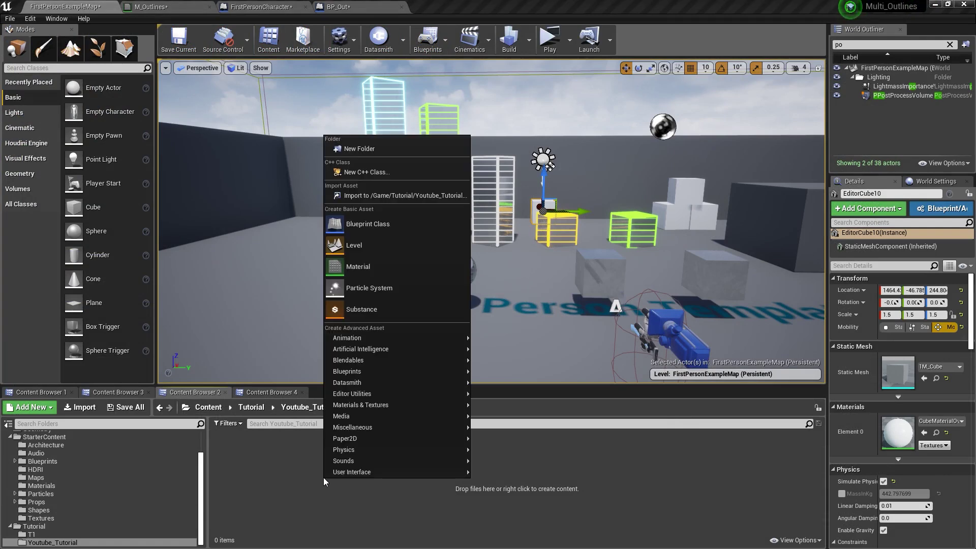
click(354, 271)
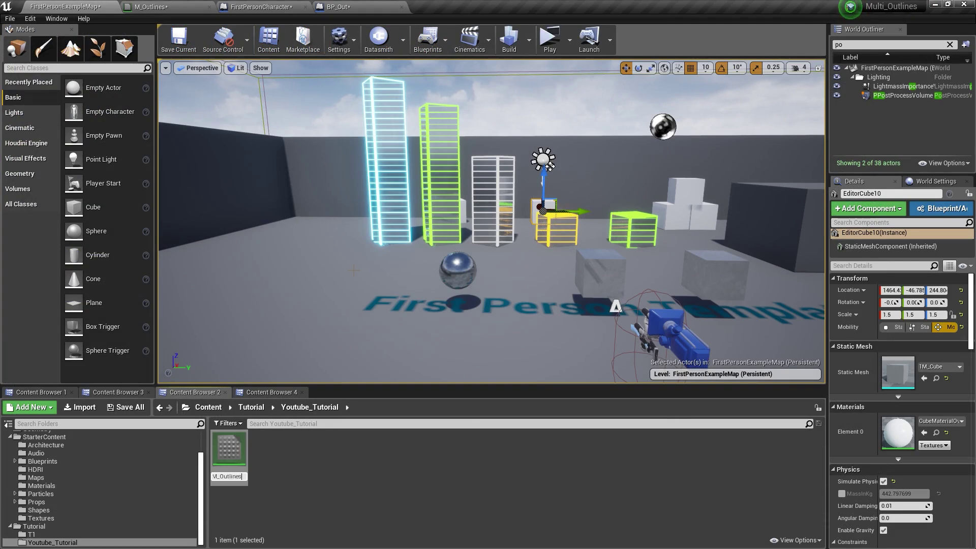
double_click(224, 457)
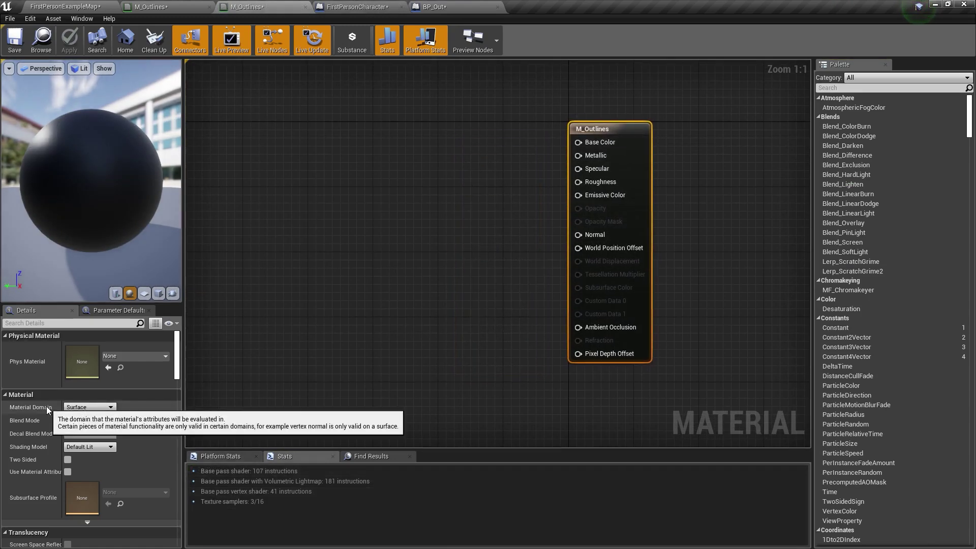
click(94, 407)
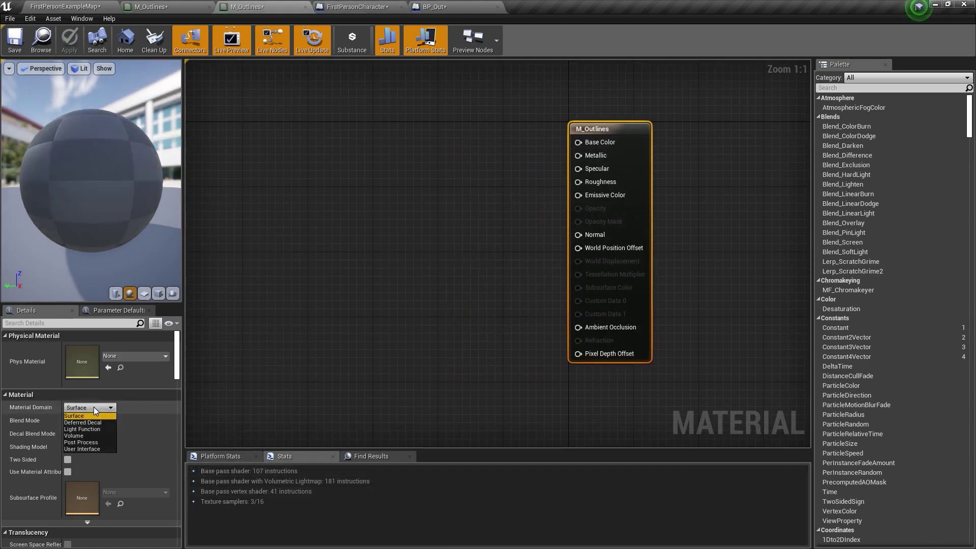
click(96, 443)
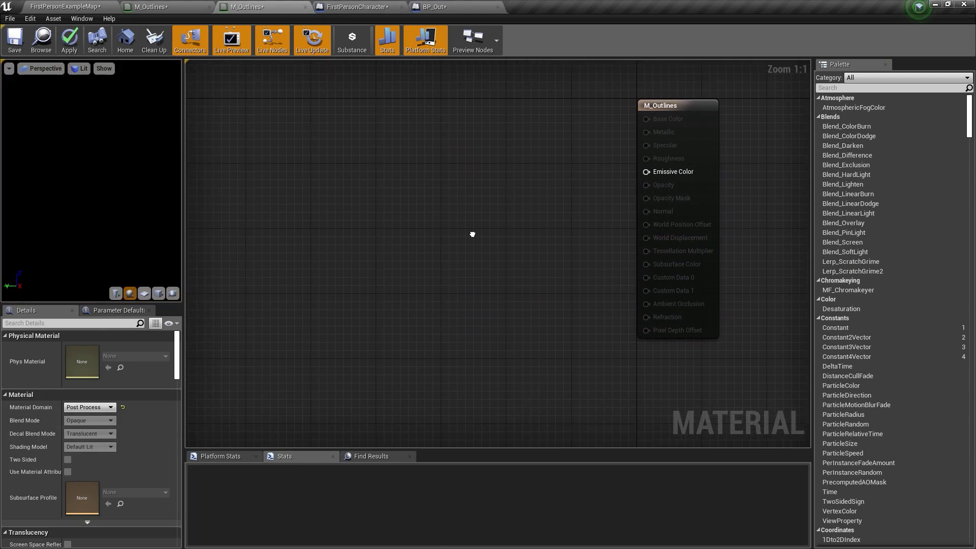
Step: Add a Scene Depth node to the new M_Outlines material graph
right_drag(472, 234, 363, 229)
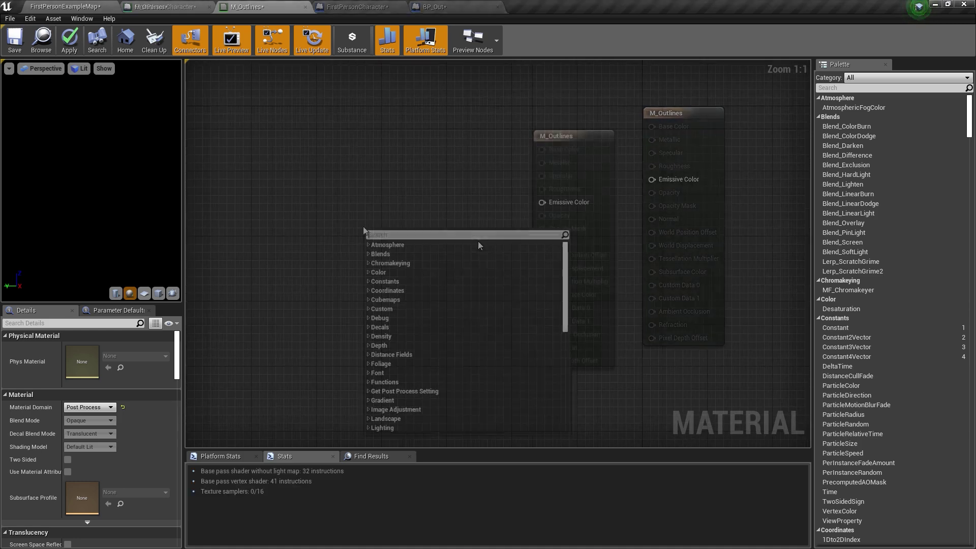
text(sc)
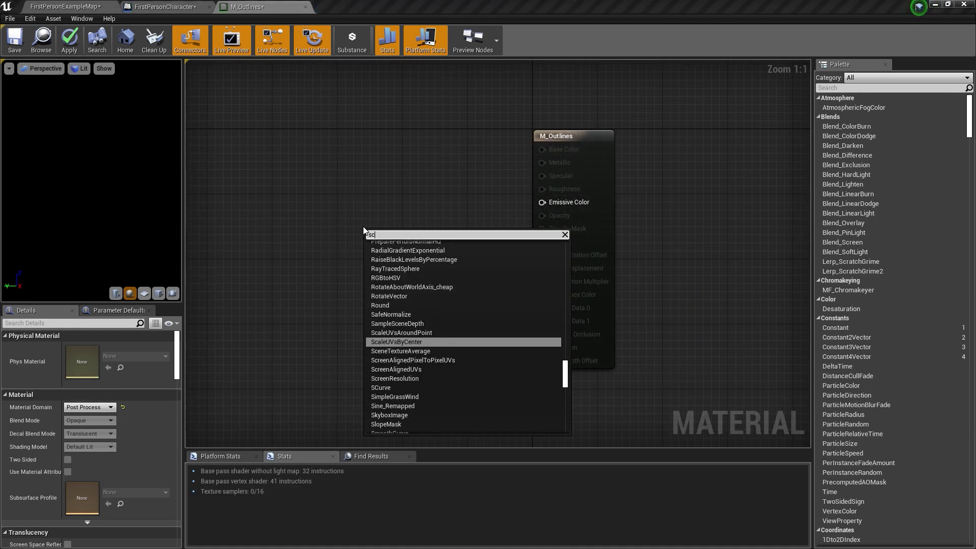
text(ene de)
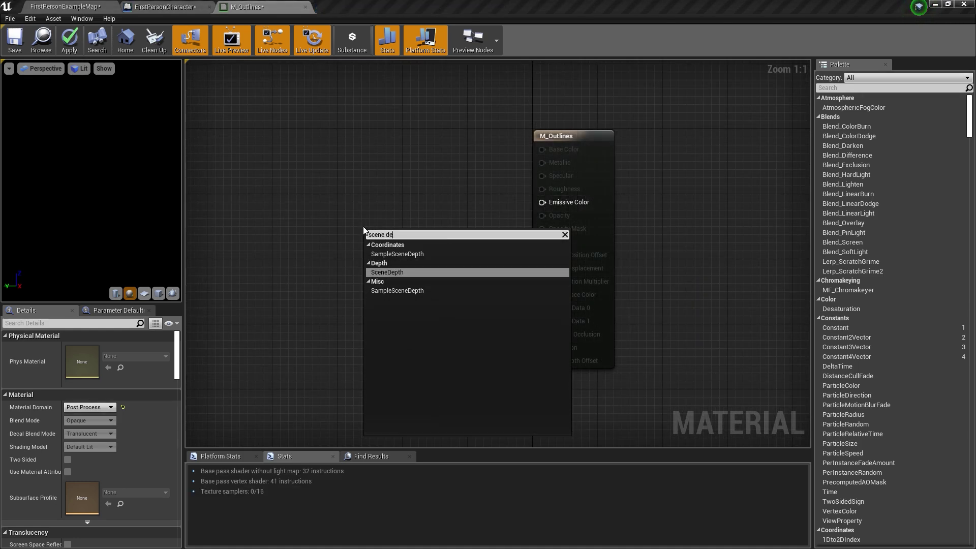
click(415, 272)
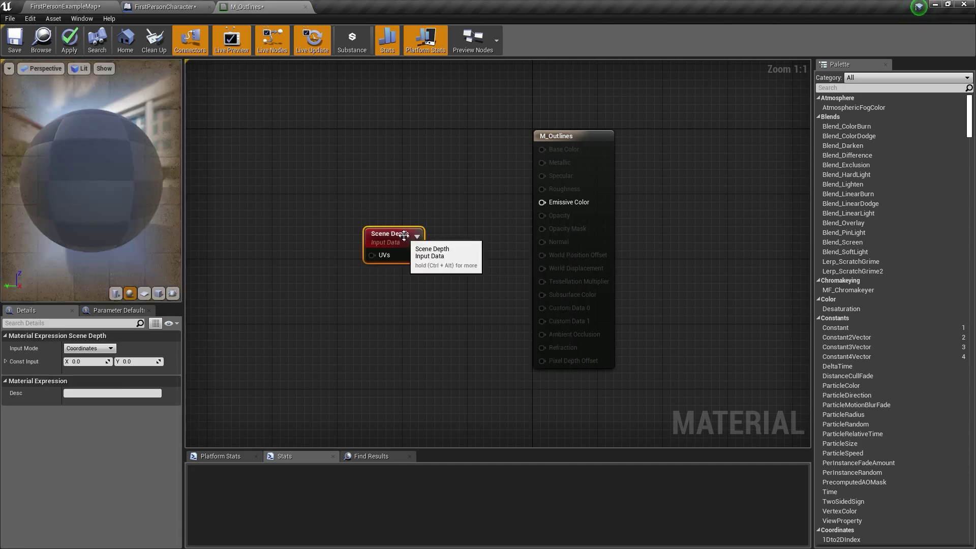
Step: Connect the Scene Depth output to Emissive Color of M_Outlines and apply the material
drag(419, 237, 346, 196)
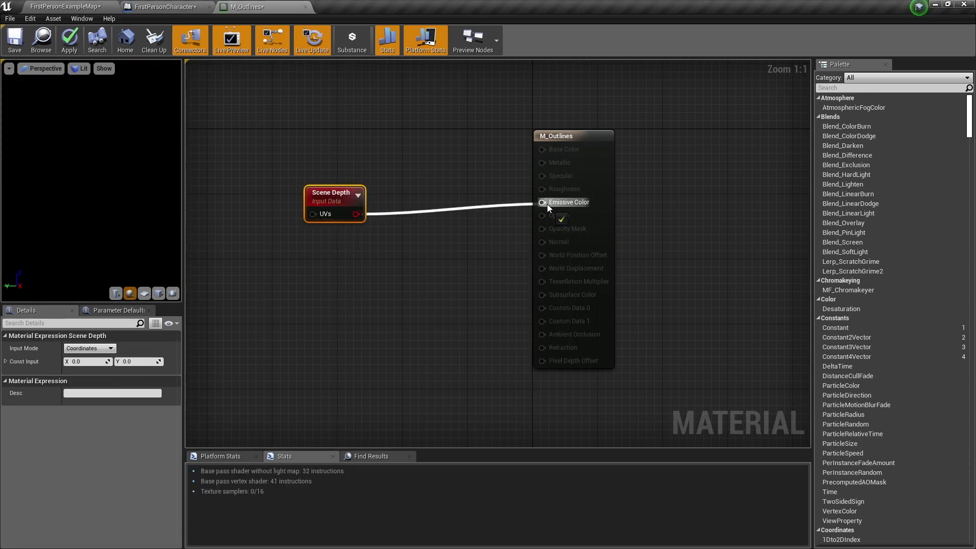
drag(548, 203, 544, 203)
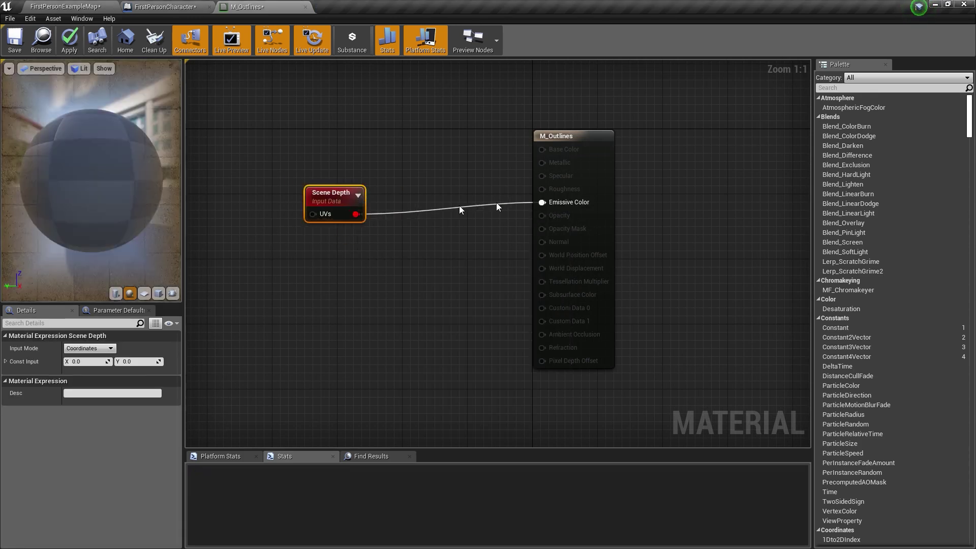
click(73, 35)
Step: Create a material instance of M_Outlines named M_Outlines_Inst in the Youtube_Tutorial folder of the level editor
click(81, 6)
right_click(231, 447)
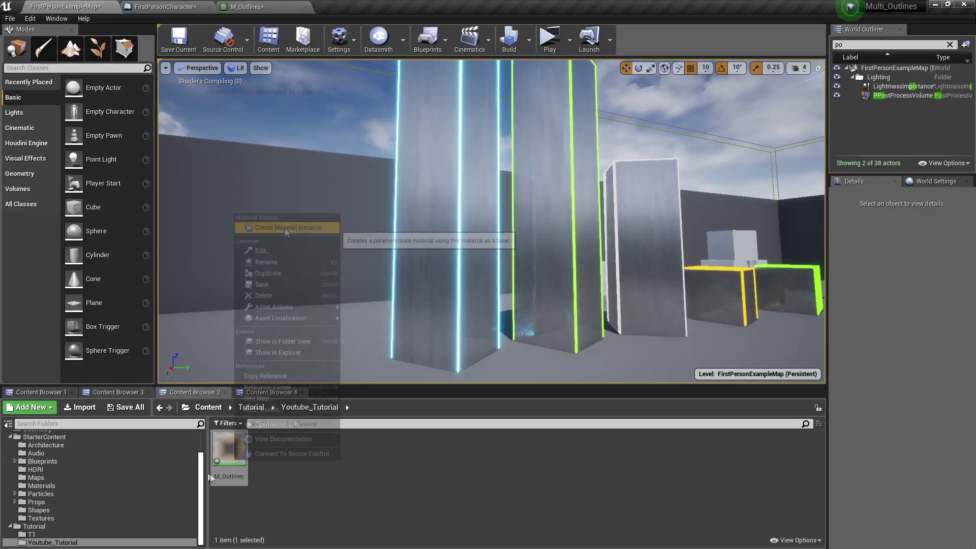
click(387, 445)
right_click(241, 449)
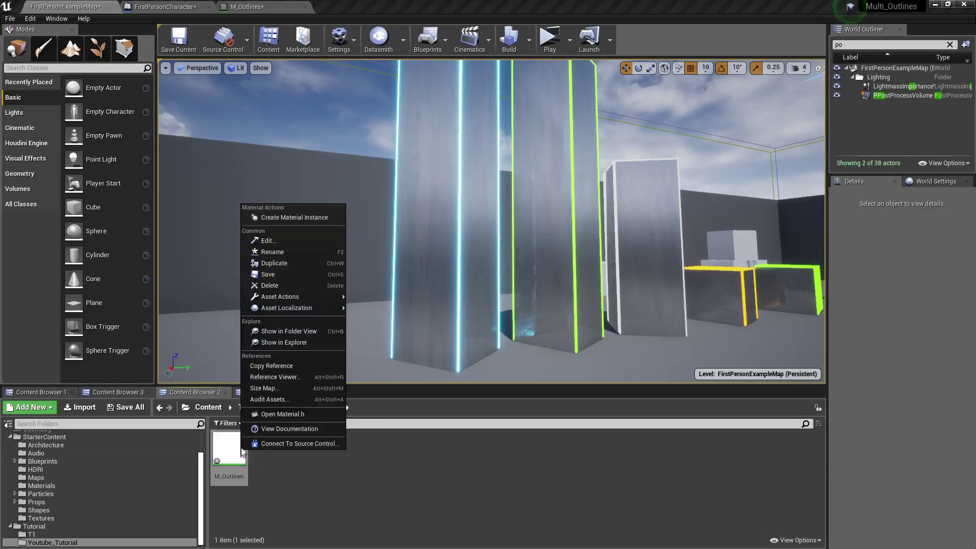
click(293, 217)
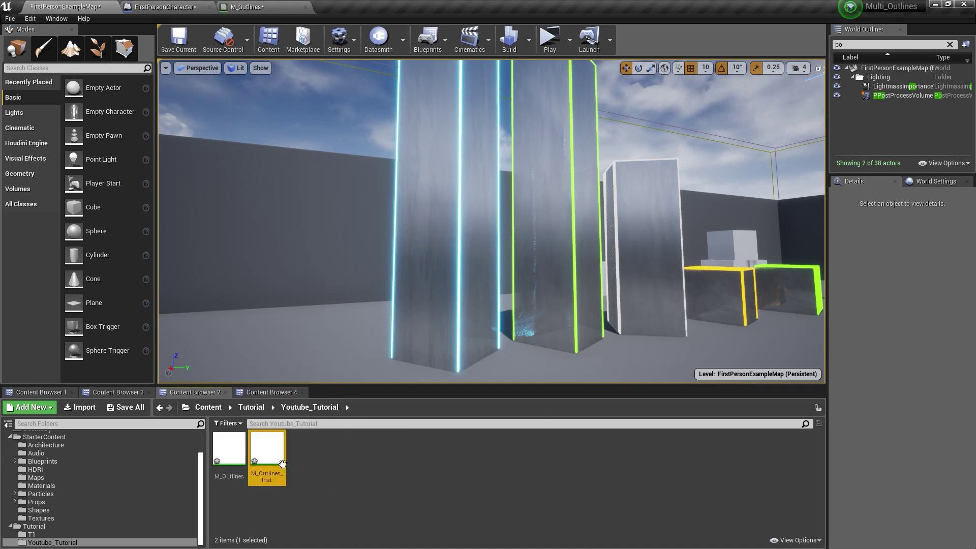
Step: Select the existing PostProcessVolume and try placing another Post Process Volume, found by searching "pos", in the level
click(907, 97)
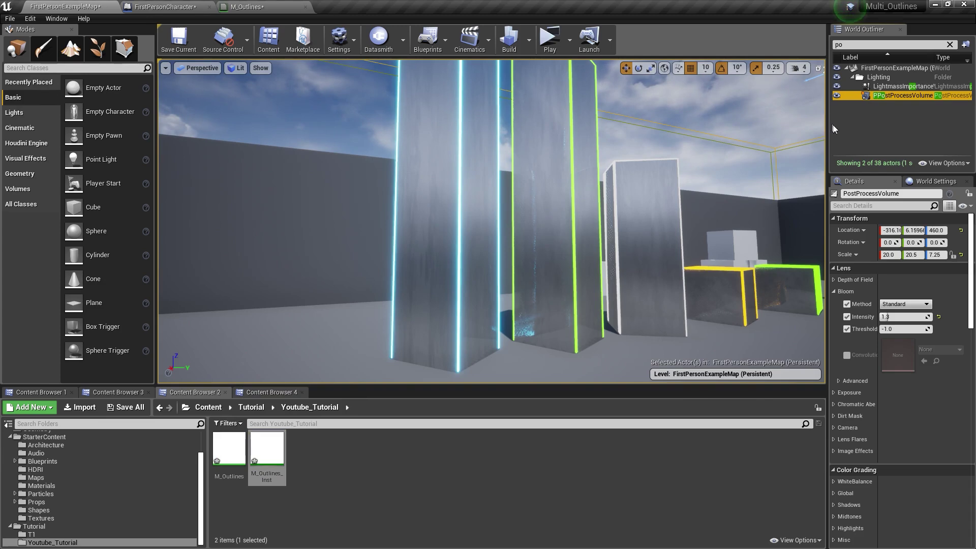
text(pos)
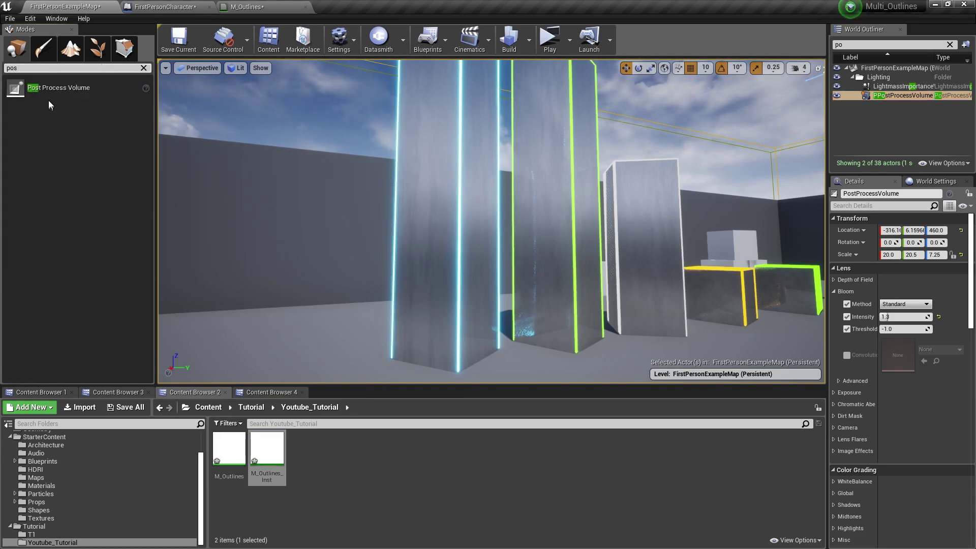
drag(56, 90, 354, 270)
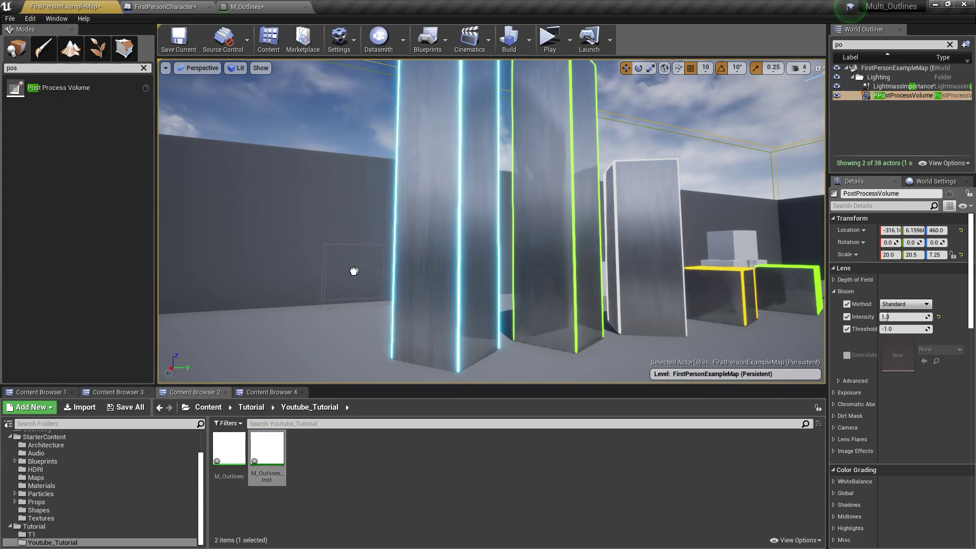
drag(59, 123, 60, 124)
Step: Assign M_Outlines_Inst to the existing Post Process Materials array element of the PostProcessVolume
scroll(895, 346, down, 15)
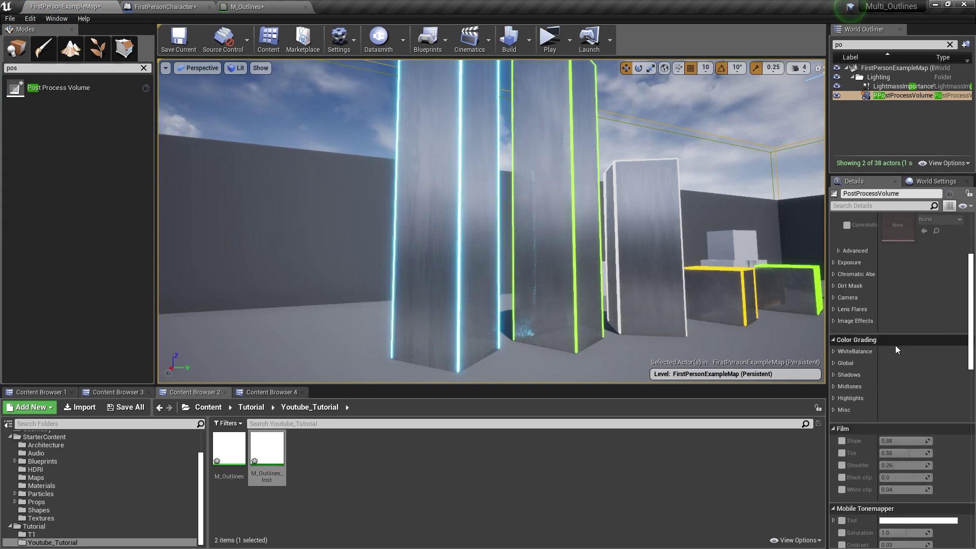
scroll(872, 400, down, 5)
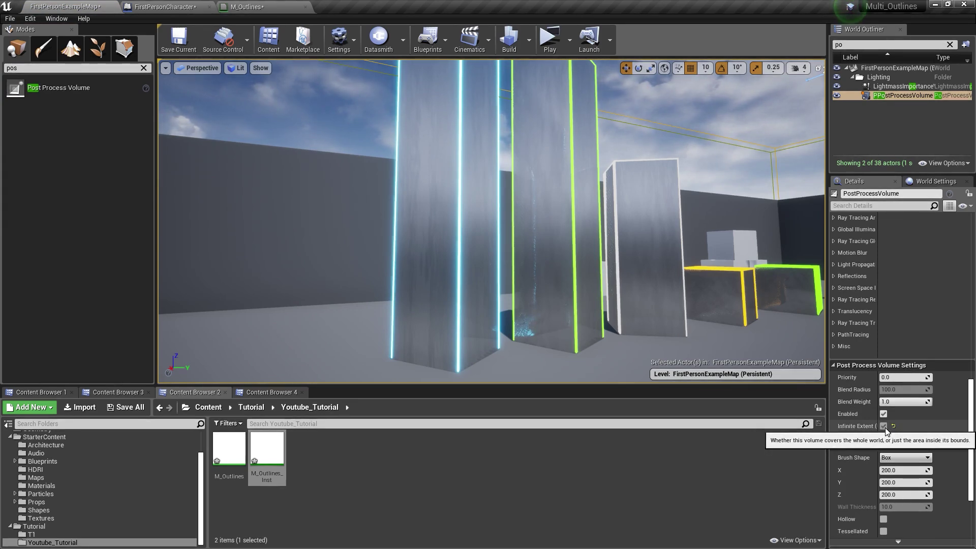
scroll(885, 427, up, 3)
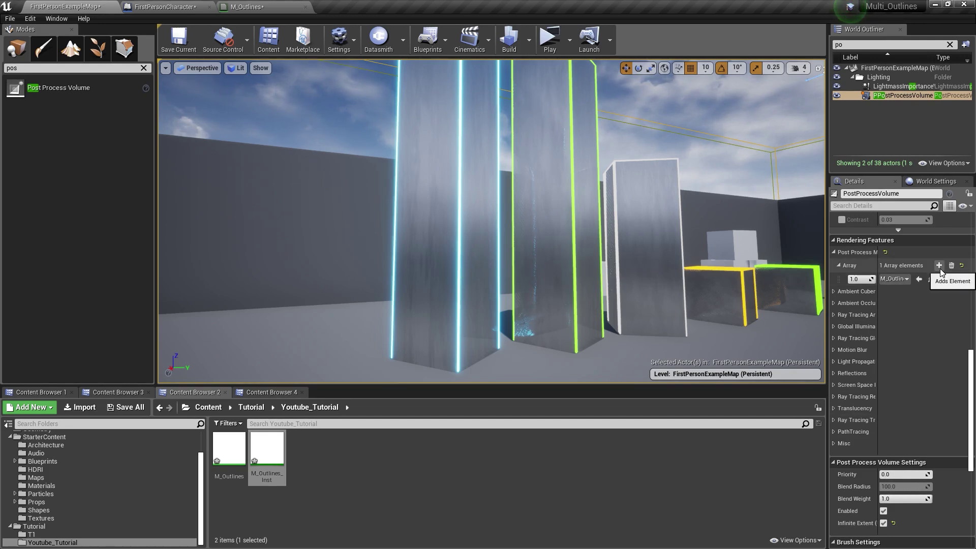
click(275, 449)
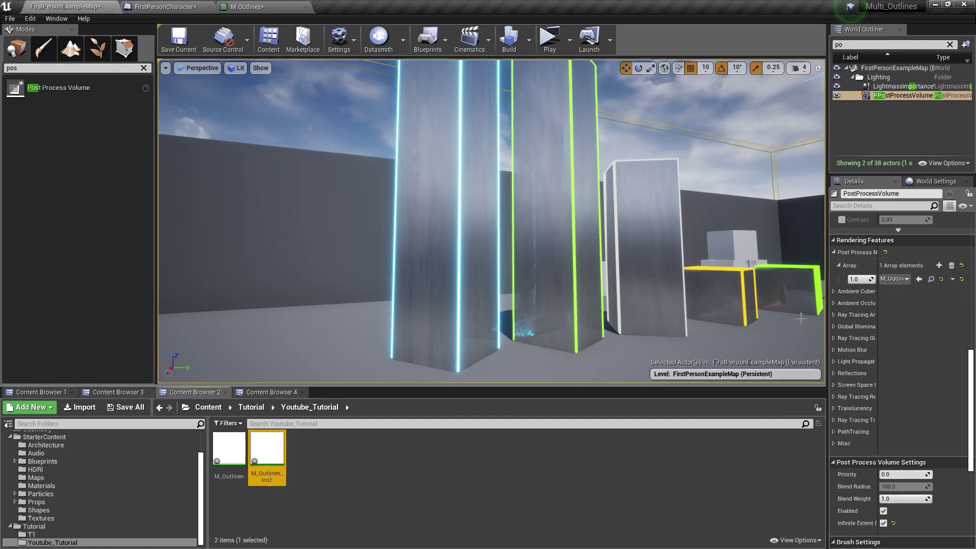
click(921, 279)
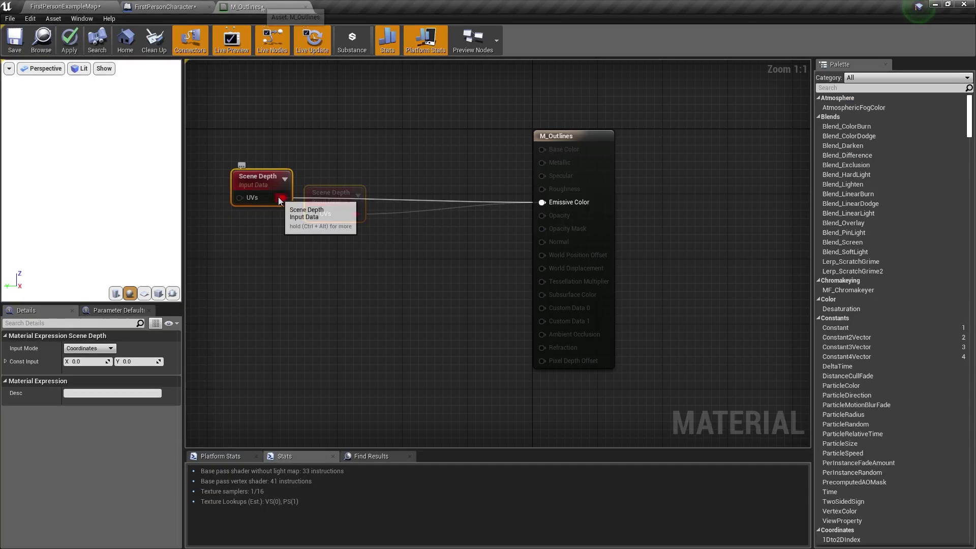
Step: Insert a Divide node between Scene Depth and Emissive Color in the M_Outlines graph
drag(282, 197, 402, 160)
text(d)
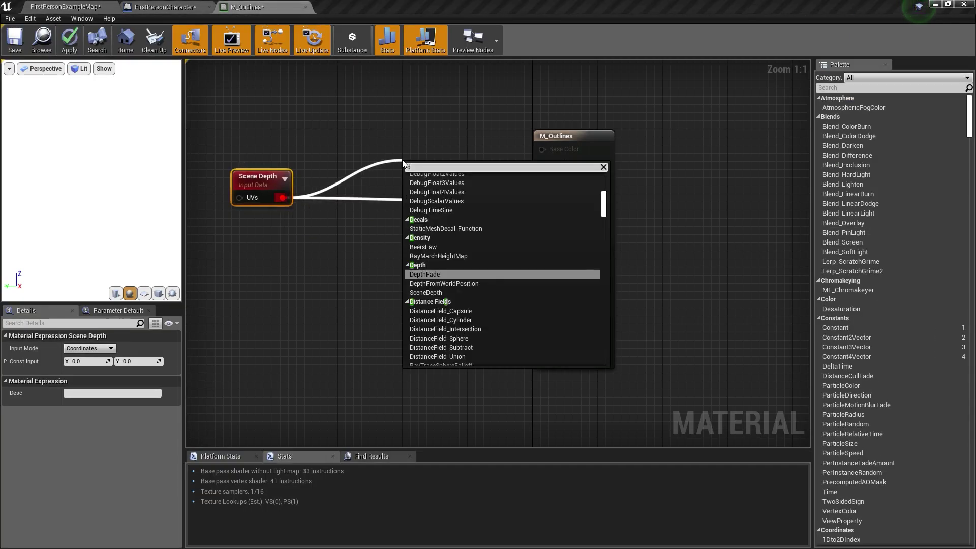
text(vi)
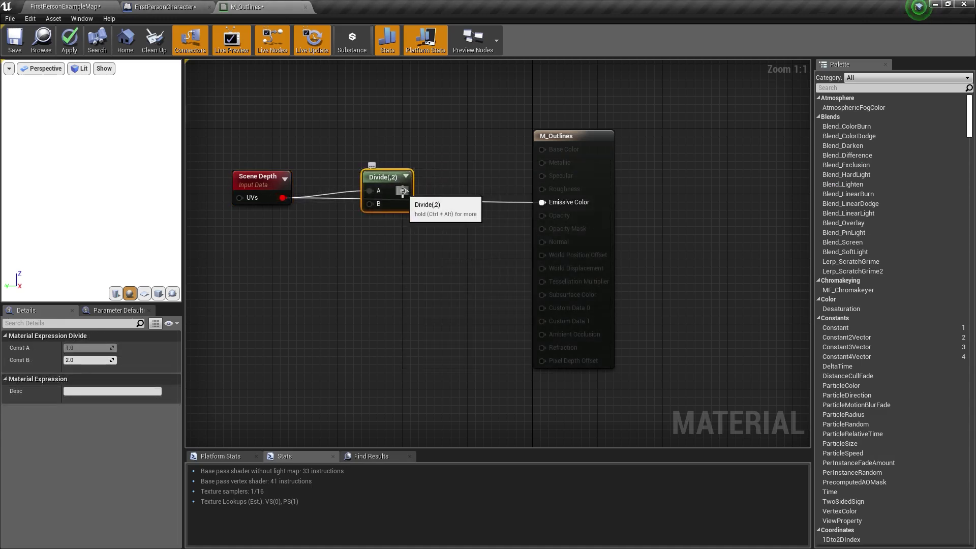
drag(544, 201, 542, 202)
right_drag(495, 216, 534, 218)
Step: Add a scalar parameter named Divide, connect it to input B of the Divide node, and apply the material
click(285, 243)
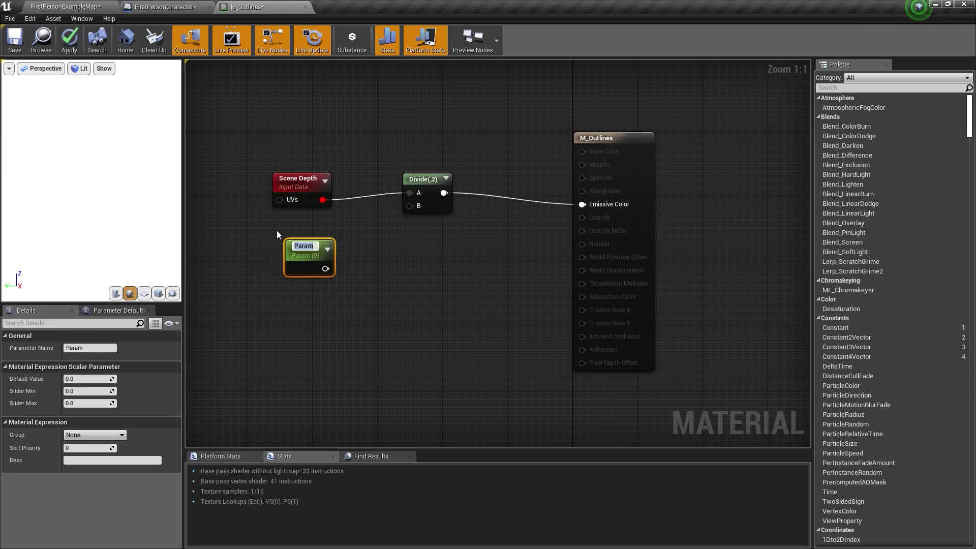
text(Divide)
key(Return)
drag(325, 268, 414, 204)
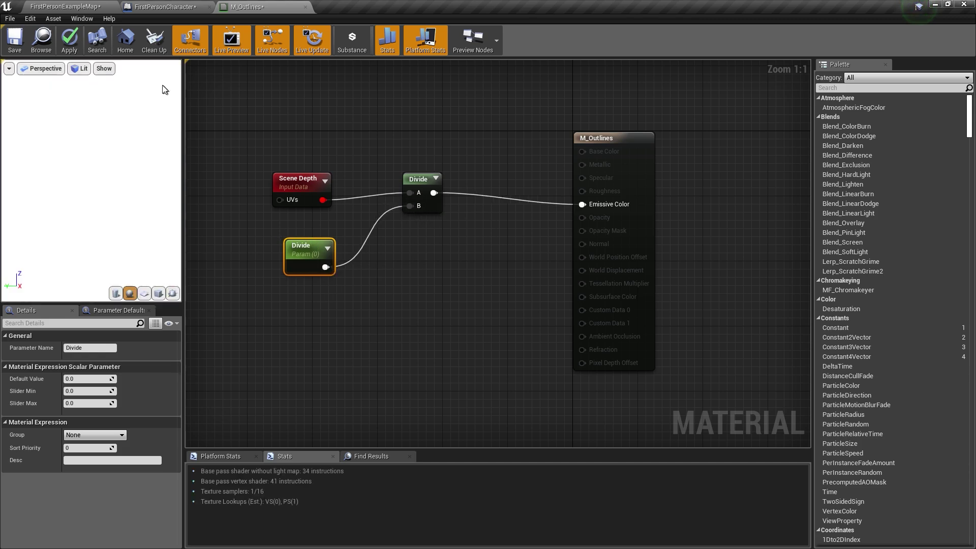
click(81, 38)
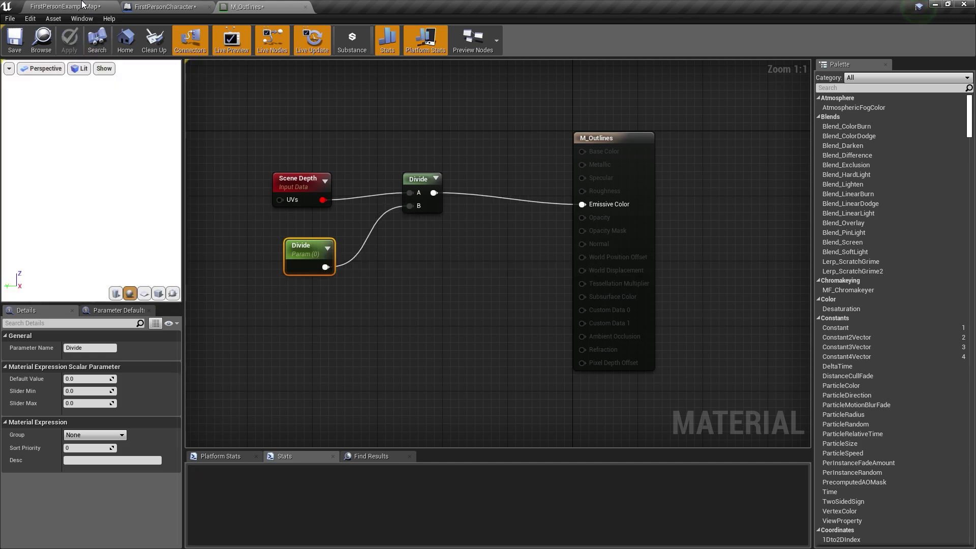
Step: Open M_Outlines_Inst from the level editor, override its Divide parameter and set it to 10000
click(82, 5)
double_click(275, 446)
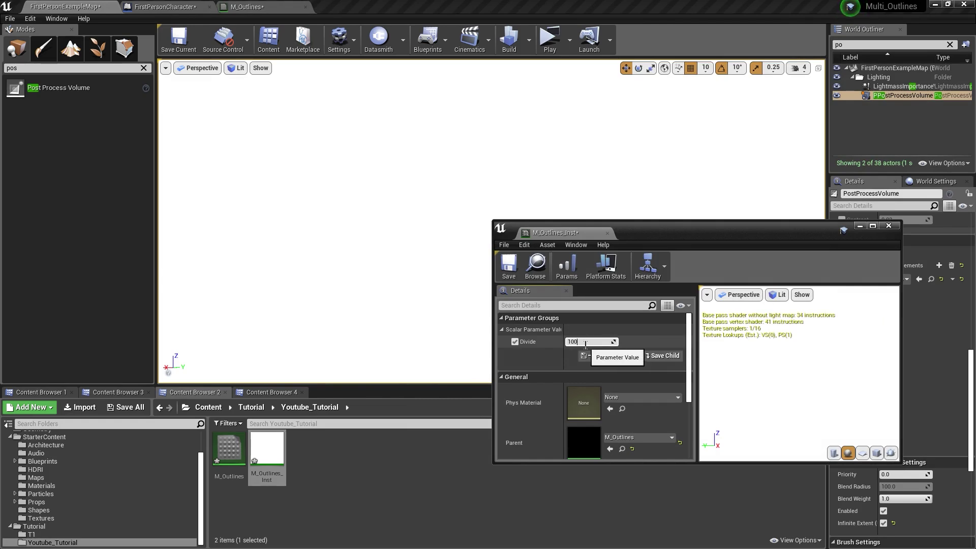
click(578, 342)
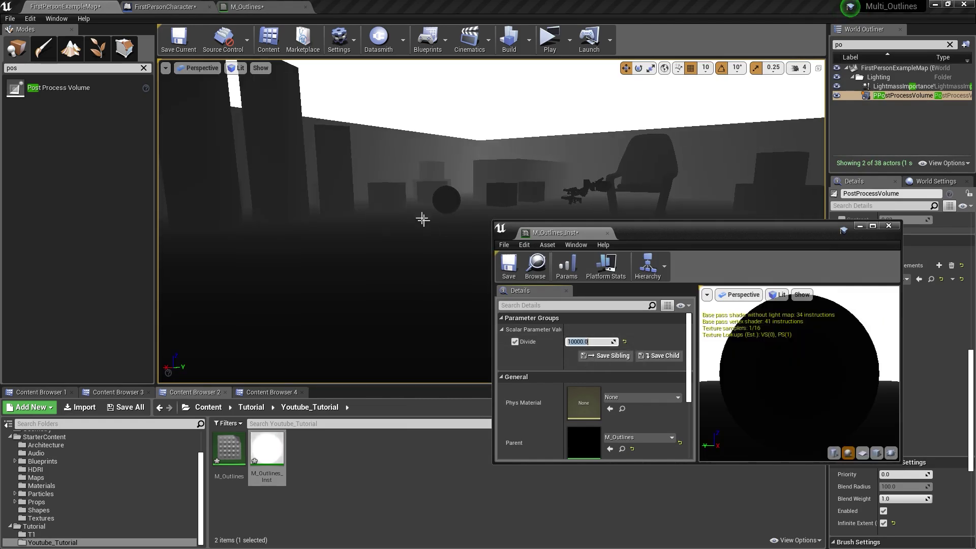
Step: Run the game preview and walk around the level to examine the depth shading of the cubes, chair and pillars
right_drag(422, 220, 488, 220)
click(549, 39)
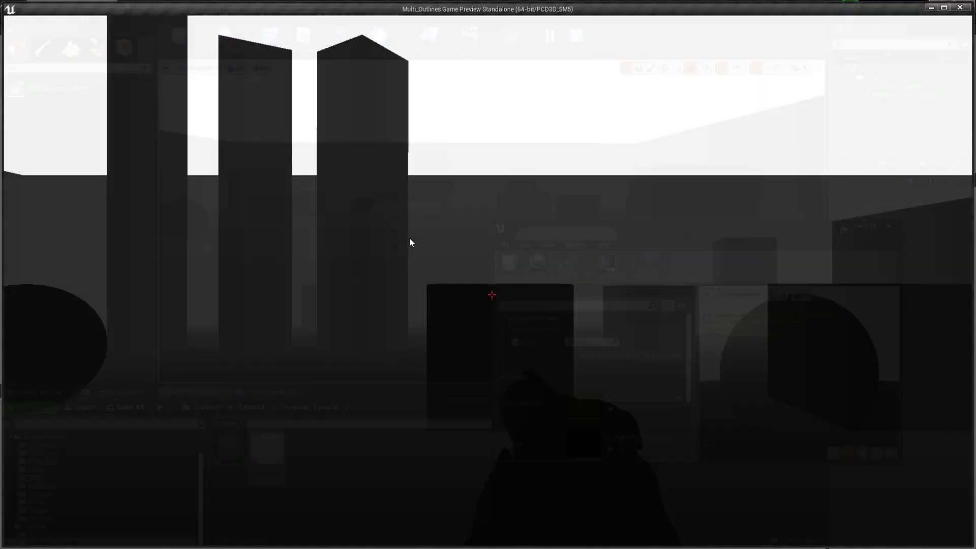
key(w)
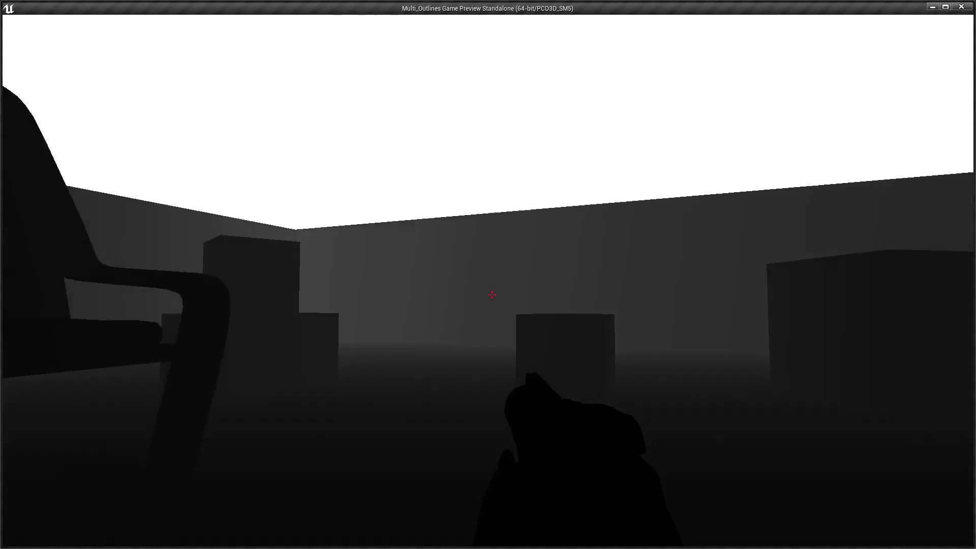
key(w)
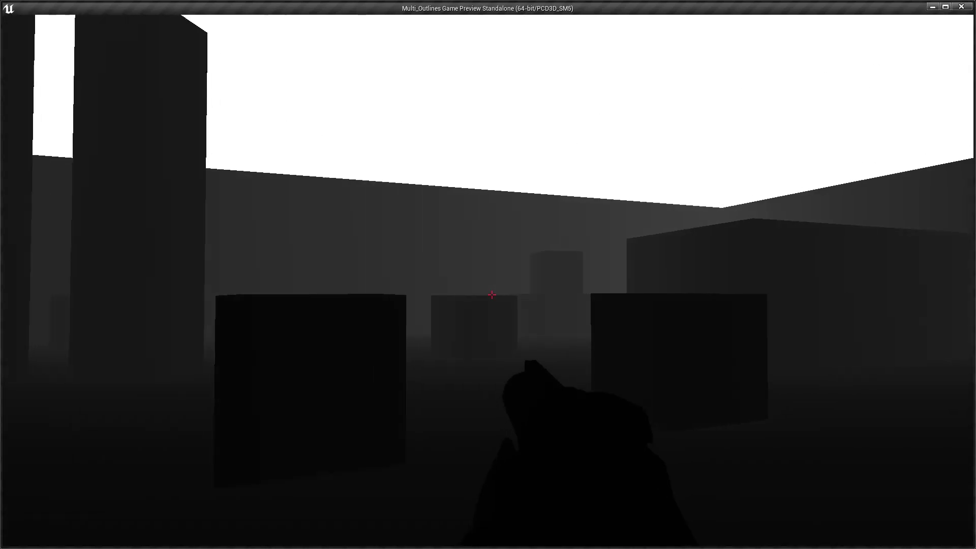
key(w)
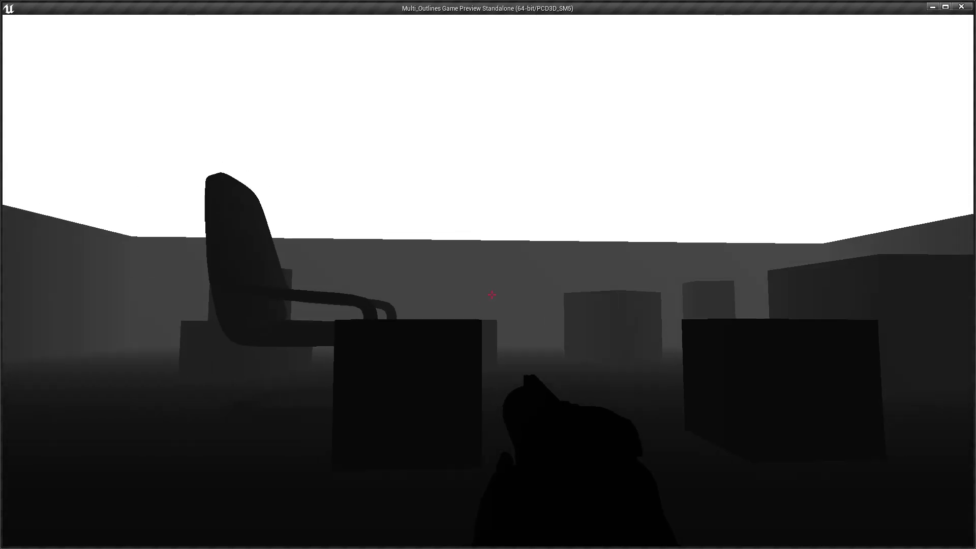
mouse_move(491, 295)
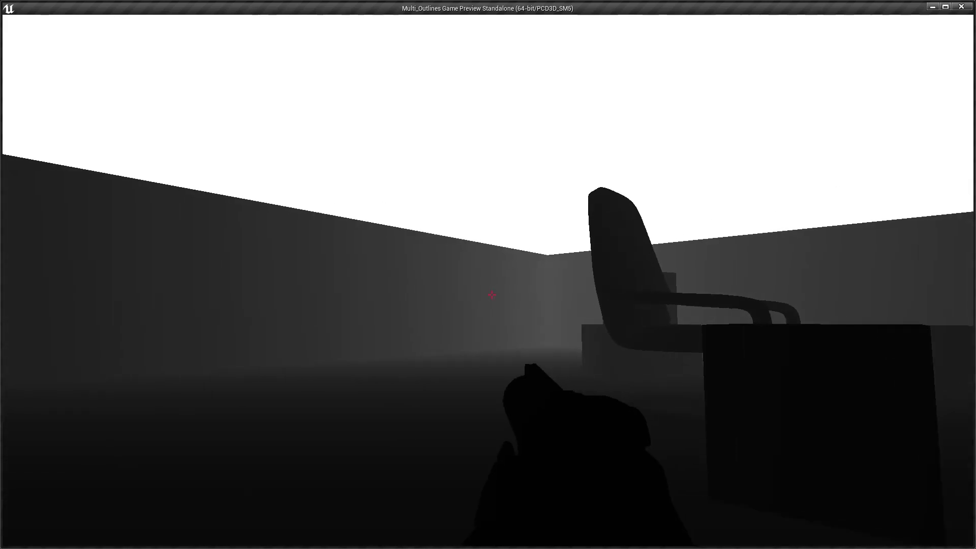
key(w)
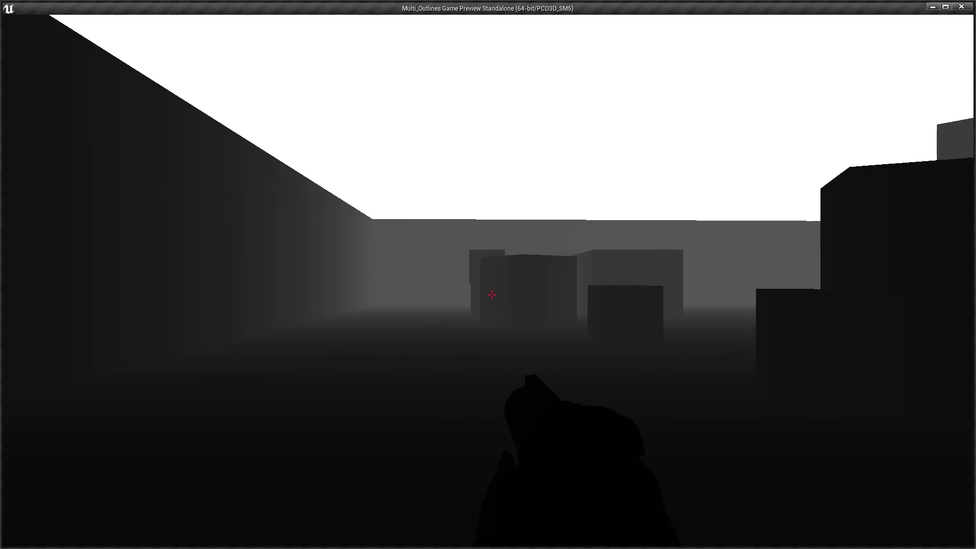
key(w)
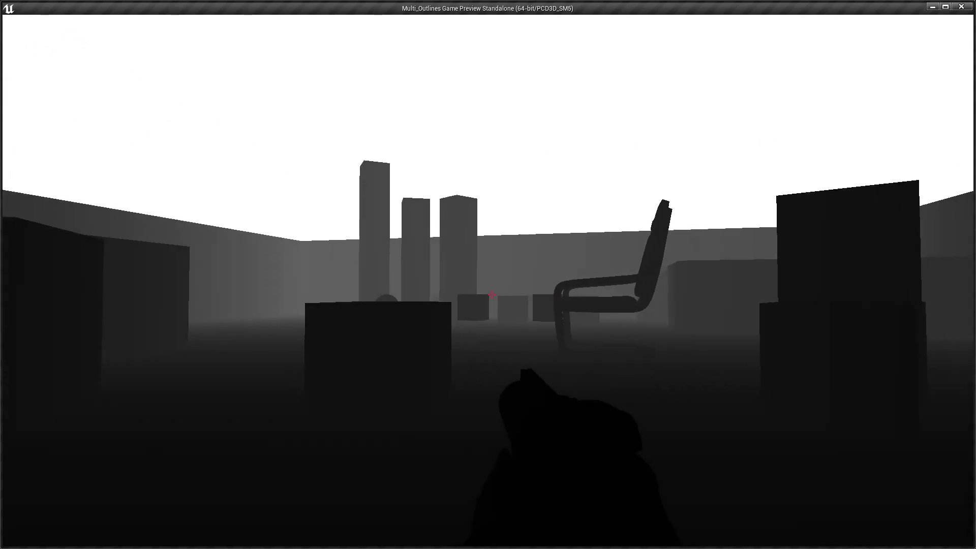
key(d)
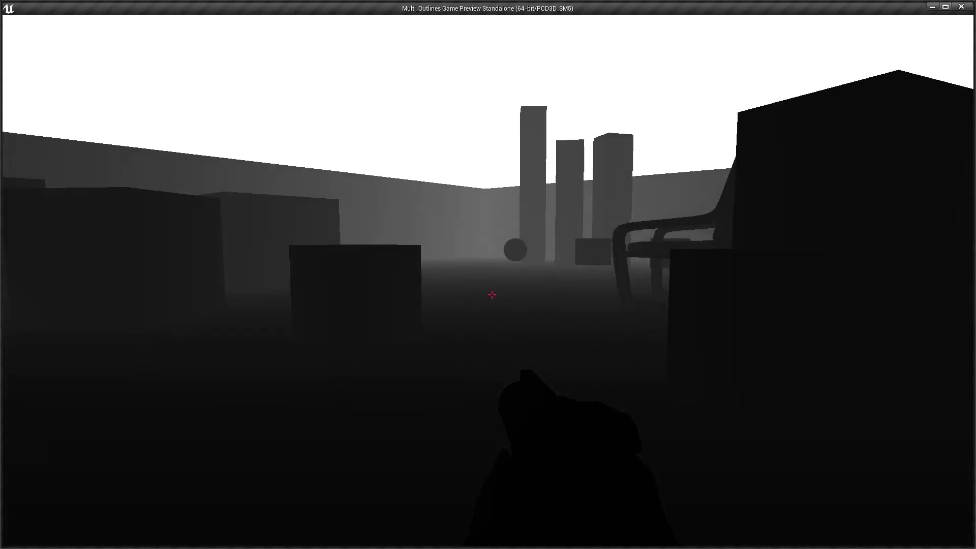
key(w)
key(w)
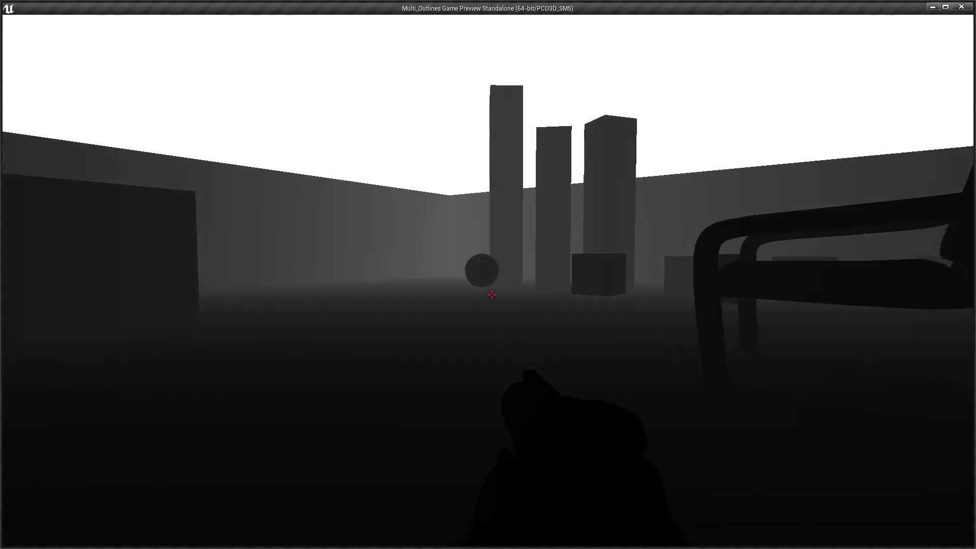
key(w)
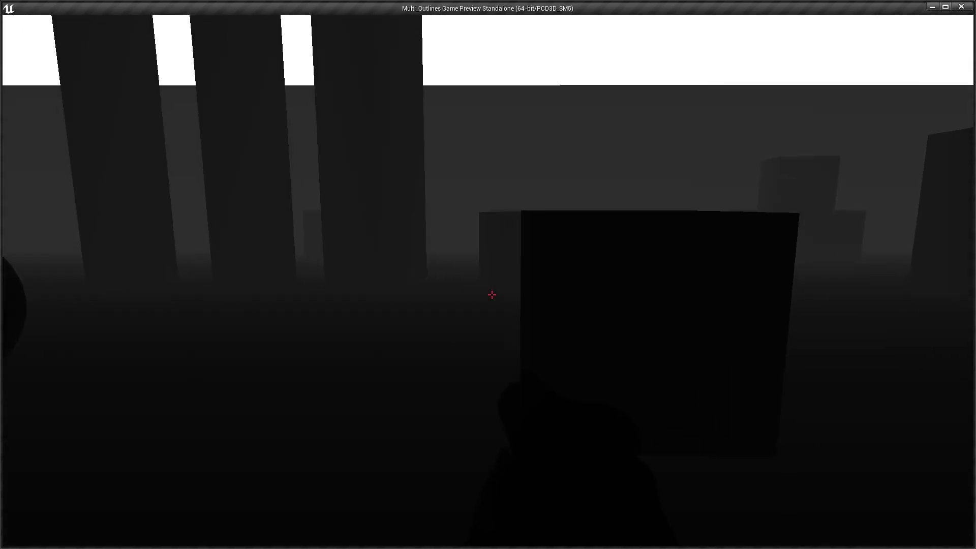
Step: Examine the depth shading of the cubes and the sphere from close range in the game preview
key(d)
key(a)
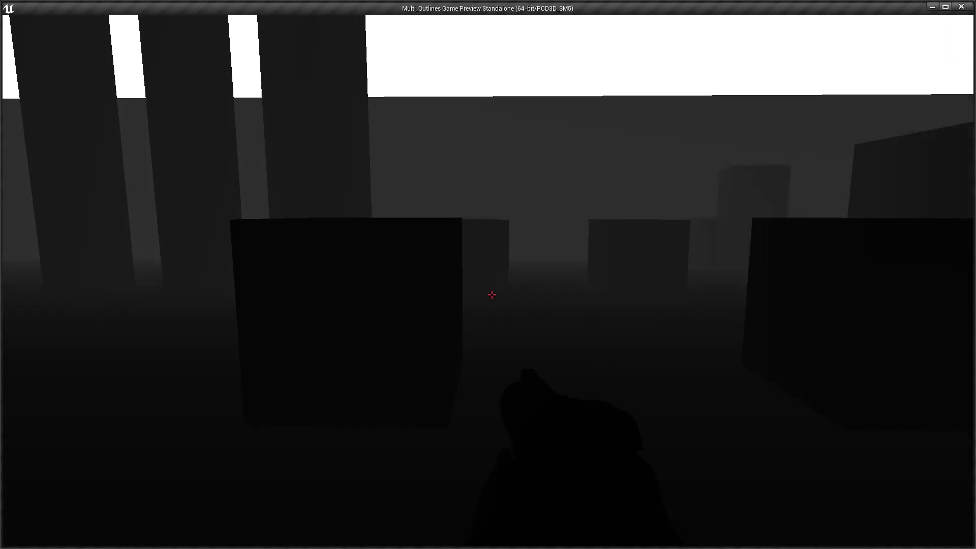
key(a)
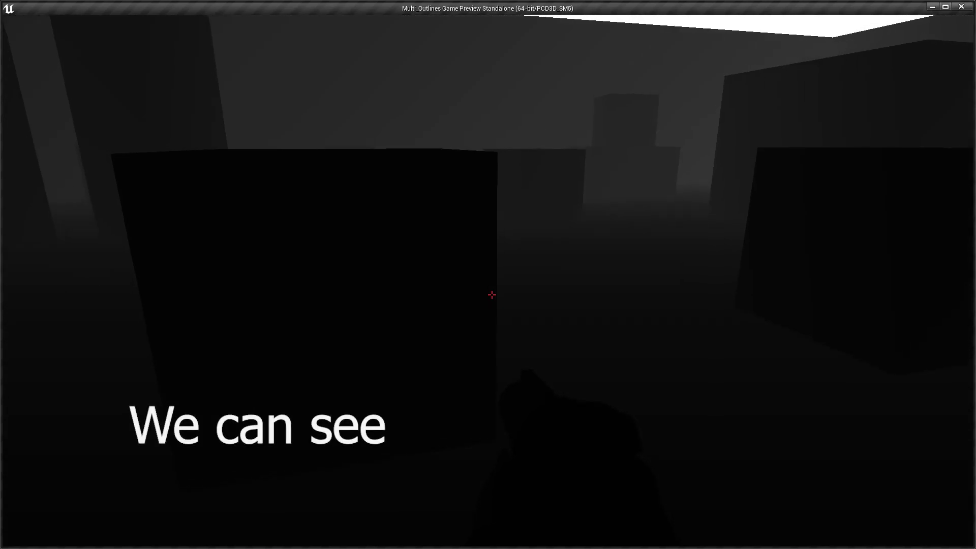
mouse_move(492, 295)
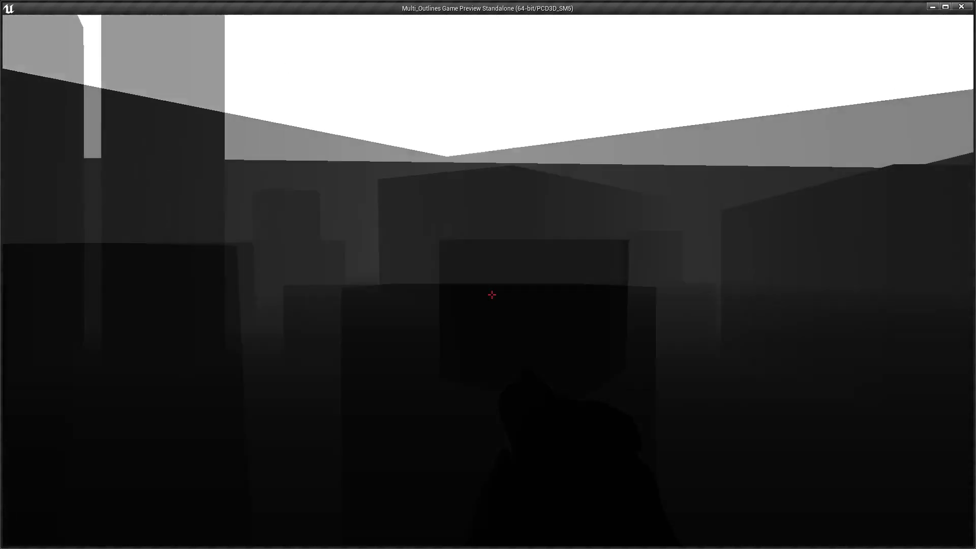
key(w)
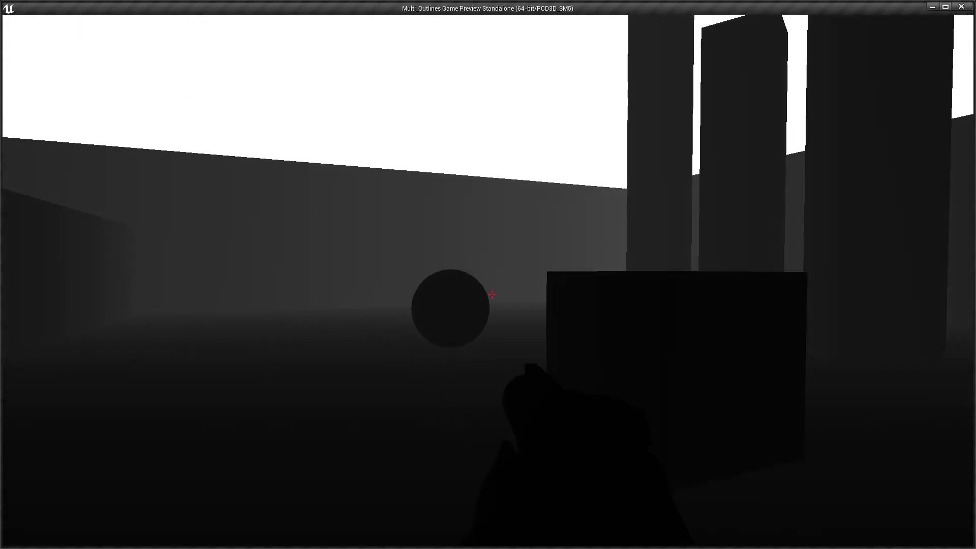
key(w)
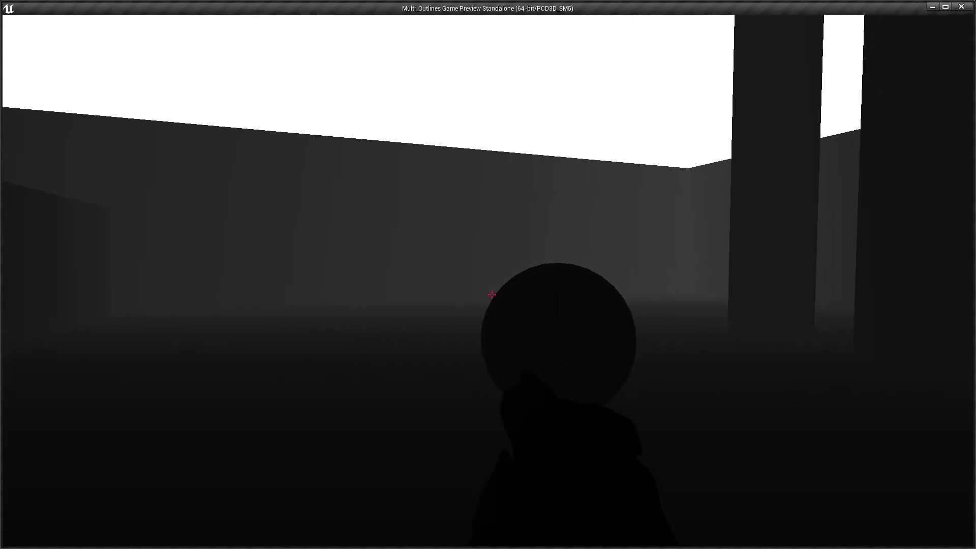
Step: Move the ScreenPosition node beneath the Divide parameter and connect its ViewportUV output to Emissive Color
key(w)
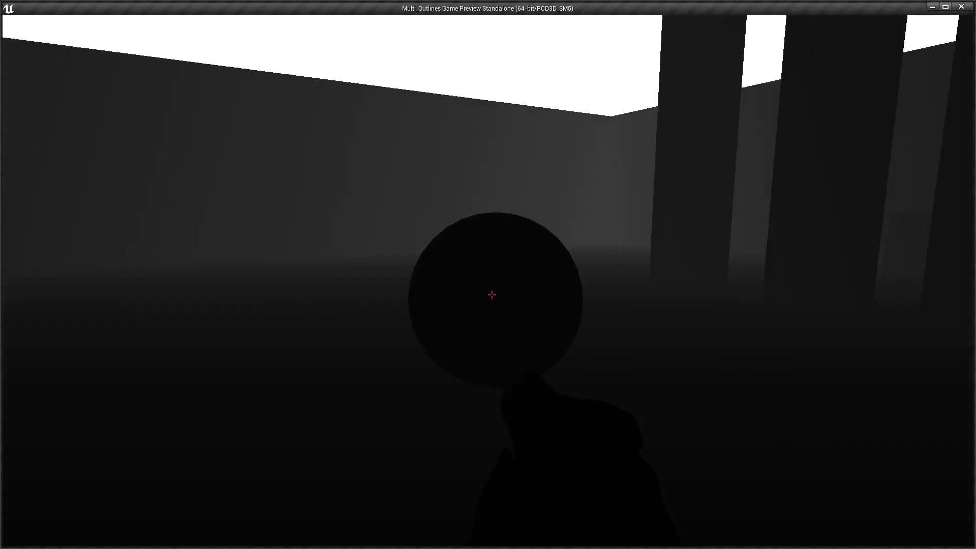
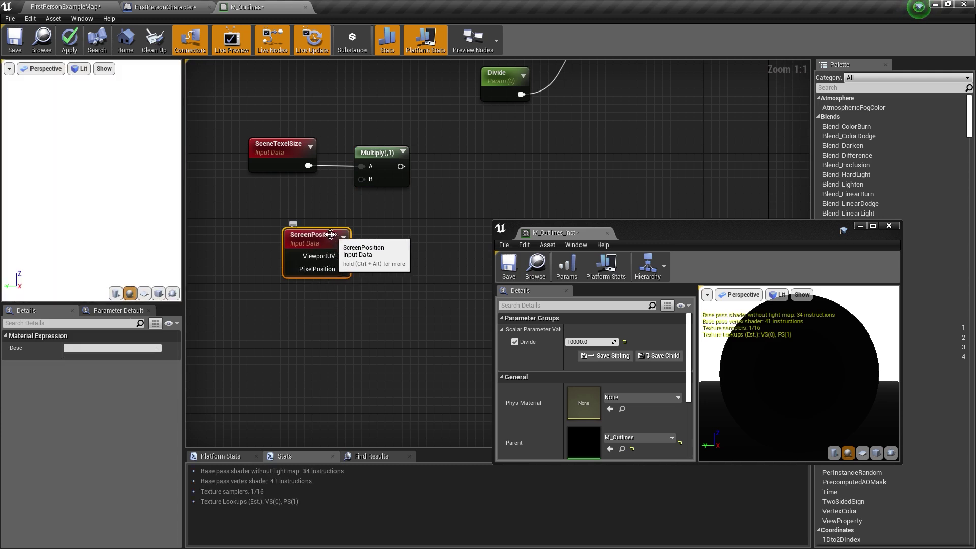
drag(318, 277, 364, 208)
scroll(328, 233, down, 2)
drag(307, 237, 478, 165)
right_drag(477, 165, 380, 211)
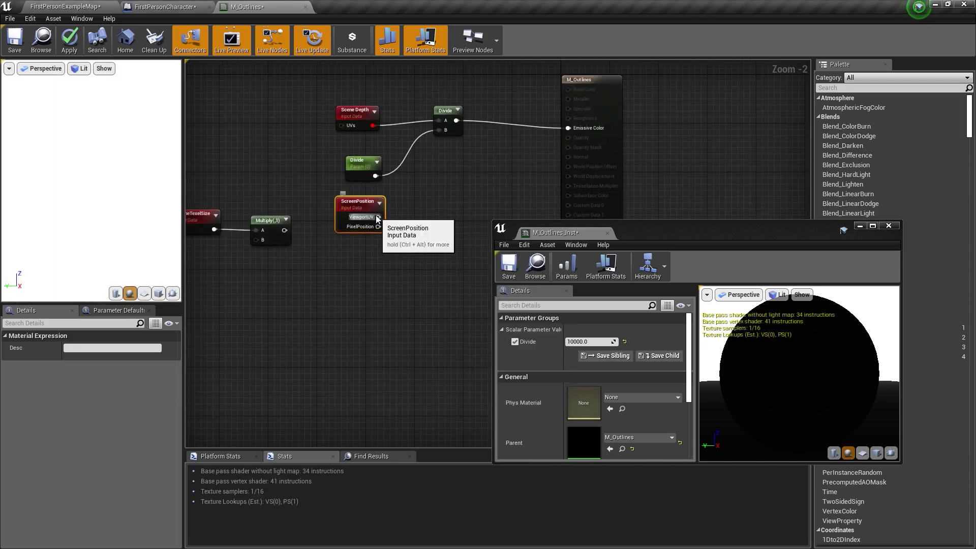
drag(378, 217, 571, 129)
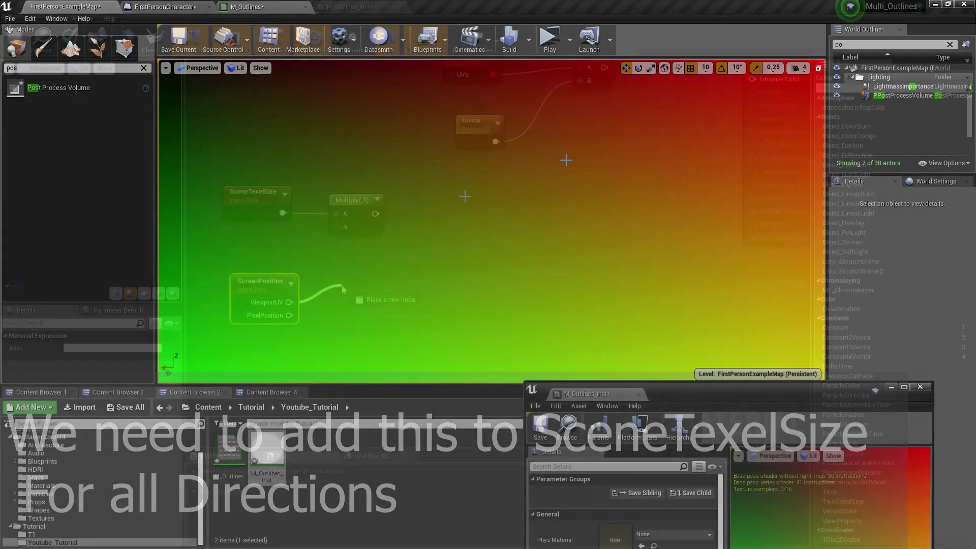
Step: Run ScreenPosition's ViewportUV through a Component Mask (R G) and combine it with the SceneTexelSize Multiply output in an Add node
drag(342, 286, 342, 285)
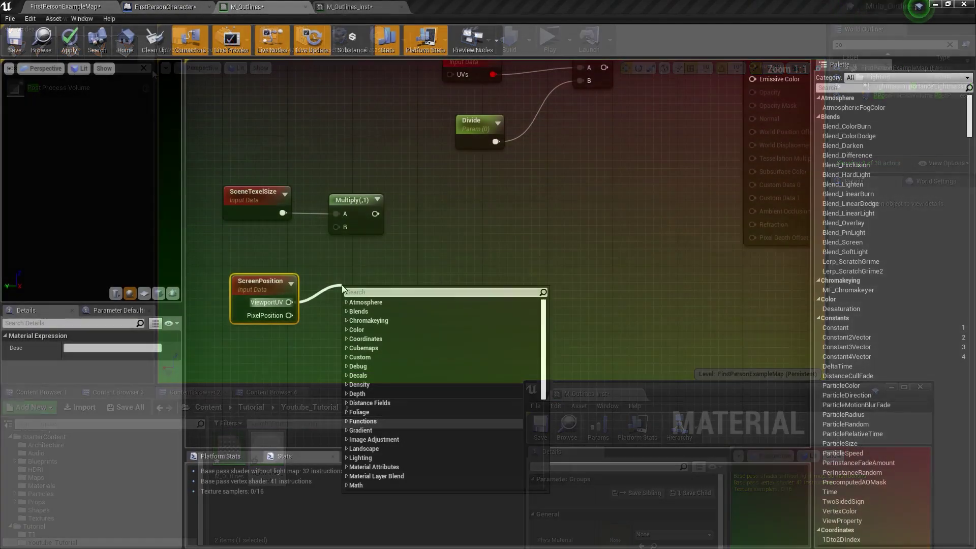
text(mask)
key(Return)
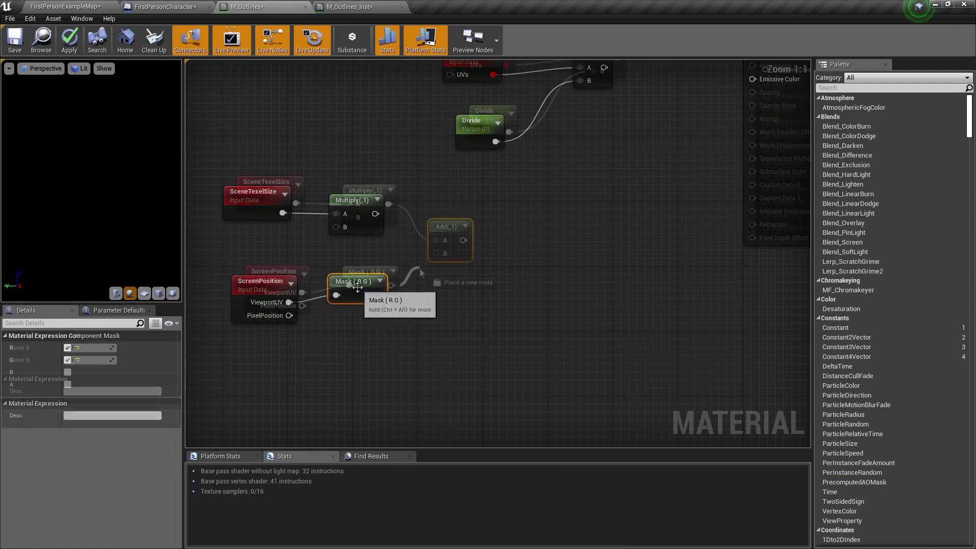
click(400, 235)
drag(391, 285, 435, 253)
click(442, 225)
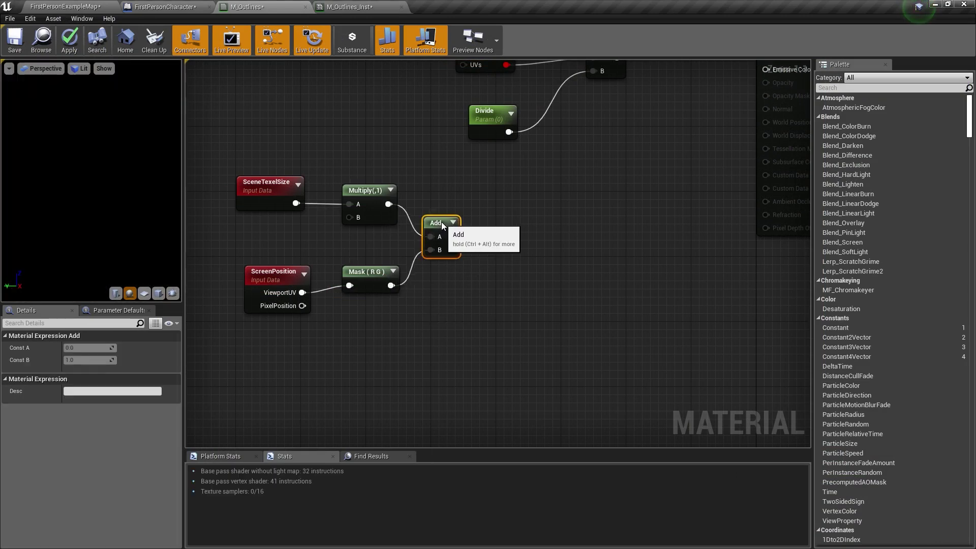
Step: Duplicate the Scene Depth node, place the copy after the Add node and feed the Add output into its UVs
right_drag(437, 244, 399, 287)
click(445, 98)
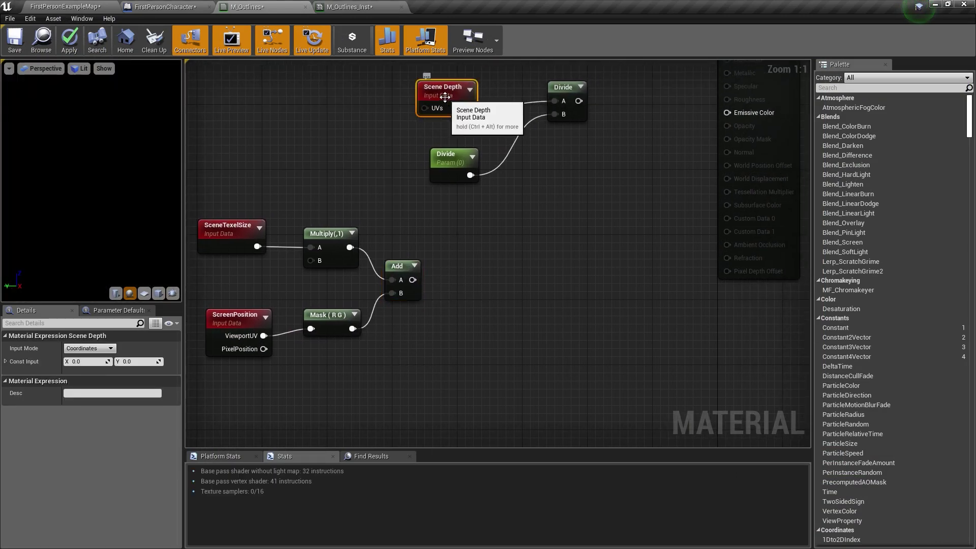
key(ctrl+w)
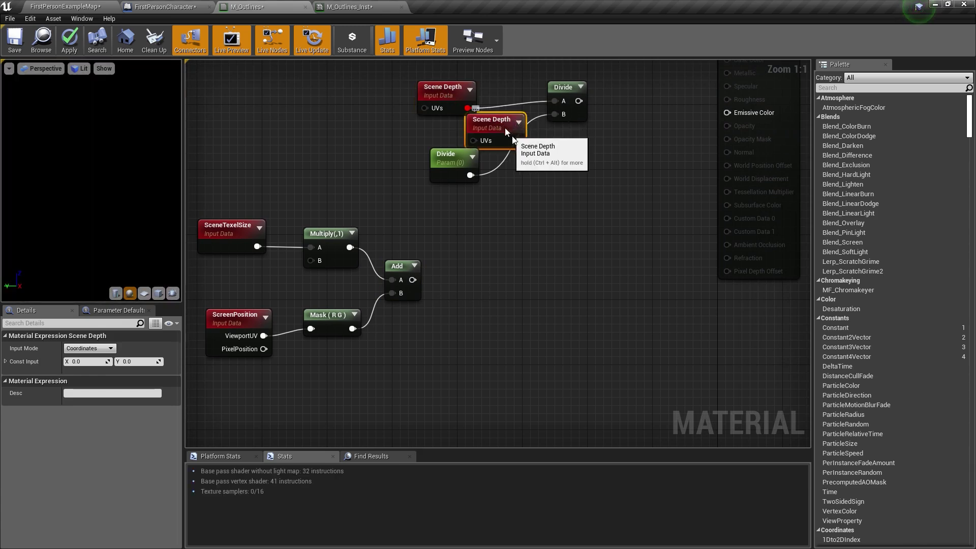
drag(505, 127, 455, 286)
right_drag(492, 280, 552, 233)
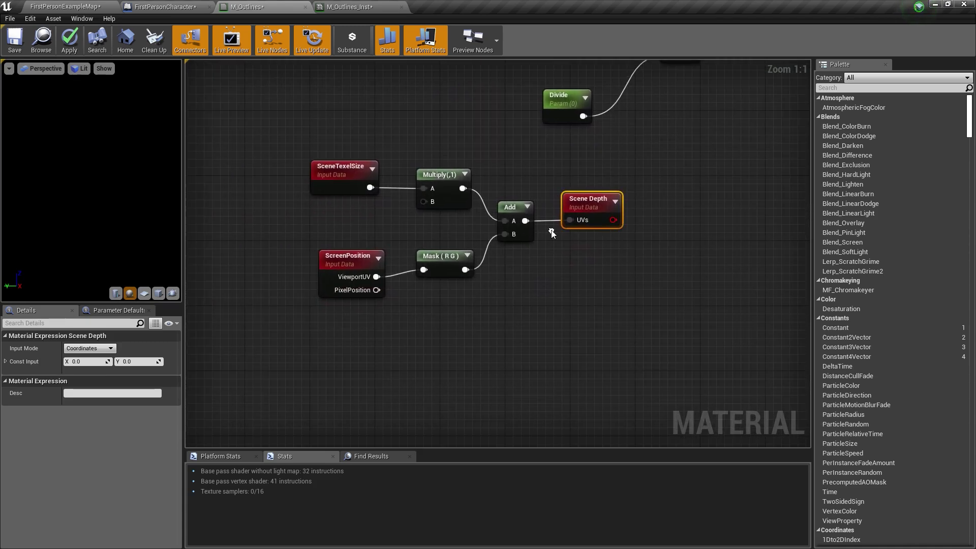
Step: Move the whole SceneTexelSize, ScreenPosition and Scene Depth chain to free space away from the original Scene Depth and Divide nodes
right_drag(407, 255, 442, 250)
drag(340, 170, 614, 277)
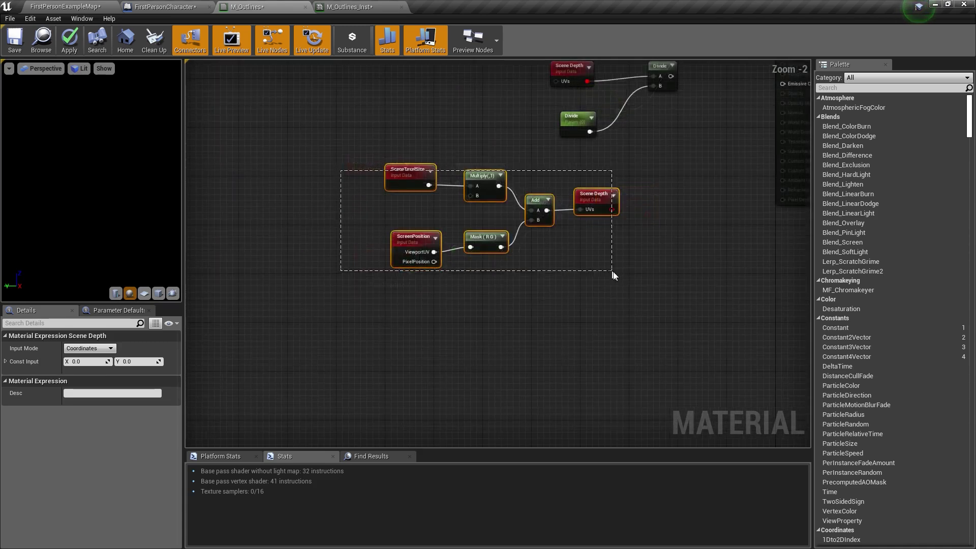
right_drag(569, 269, 664, 319)
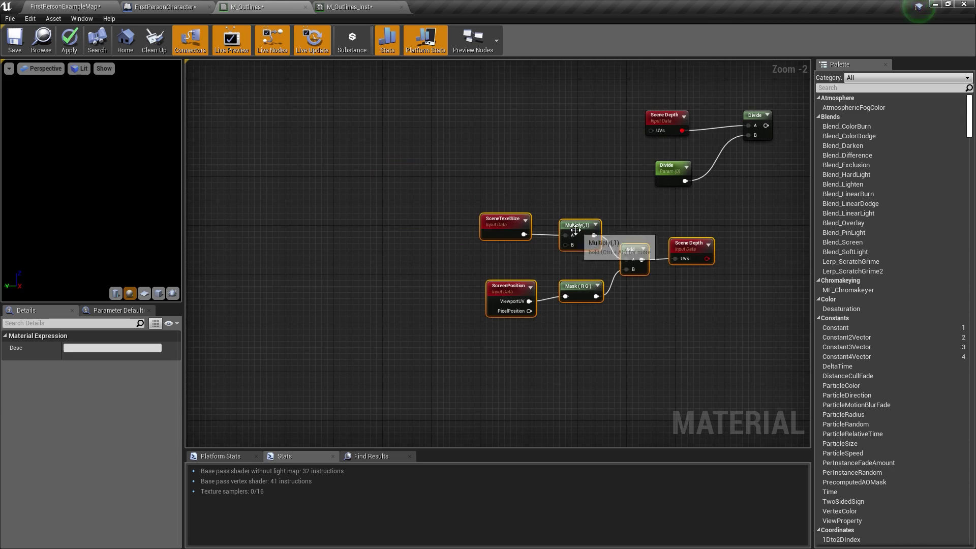
drag(575, 230, 355, 120)
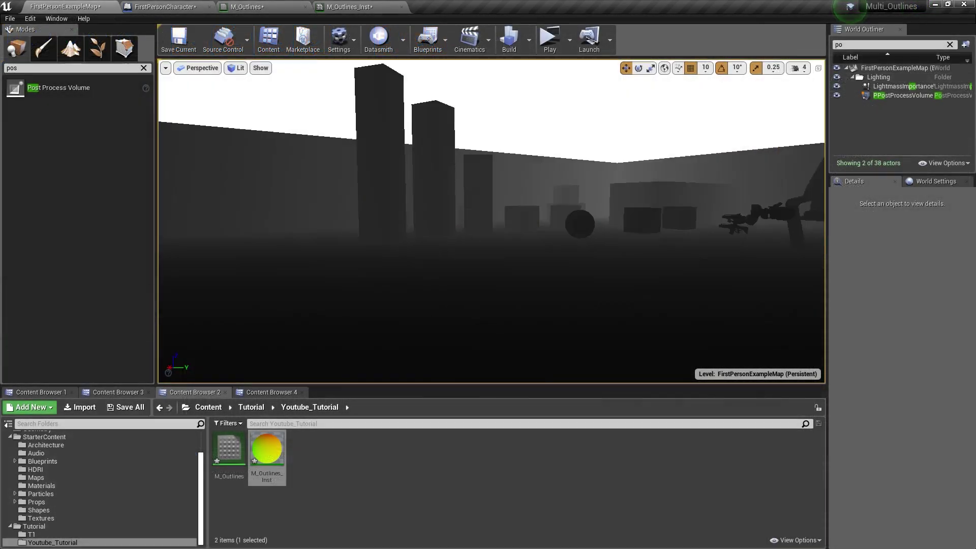
Step: Examine the depth shading of the pillars, sphere and cubes in the level viewport
right_drag(491, 221, 417, 219)
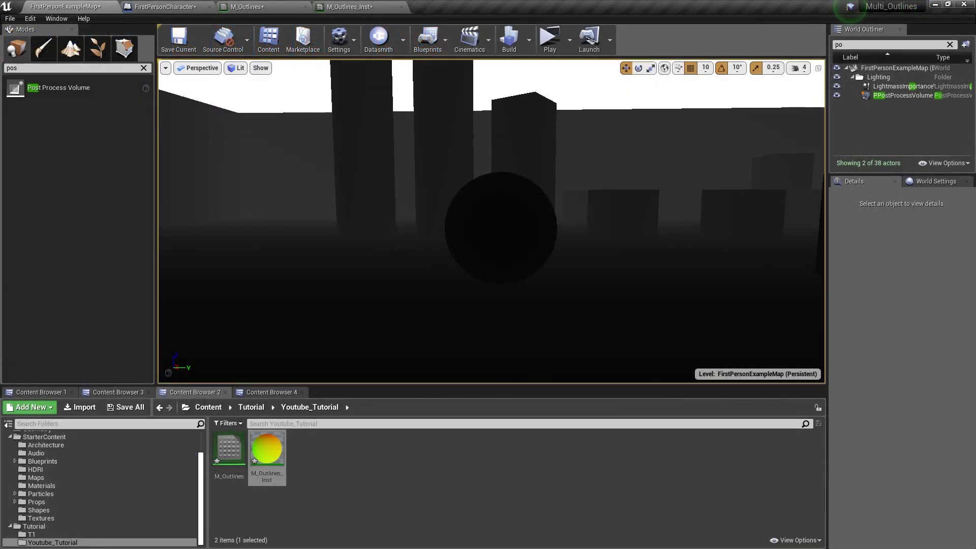
key(w)
right_drag(536, 155, 517, 161)
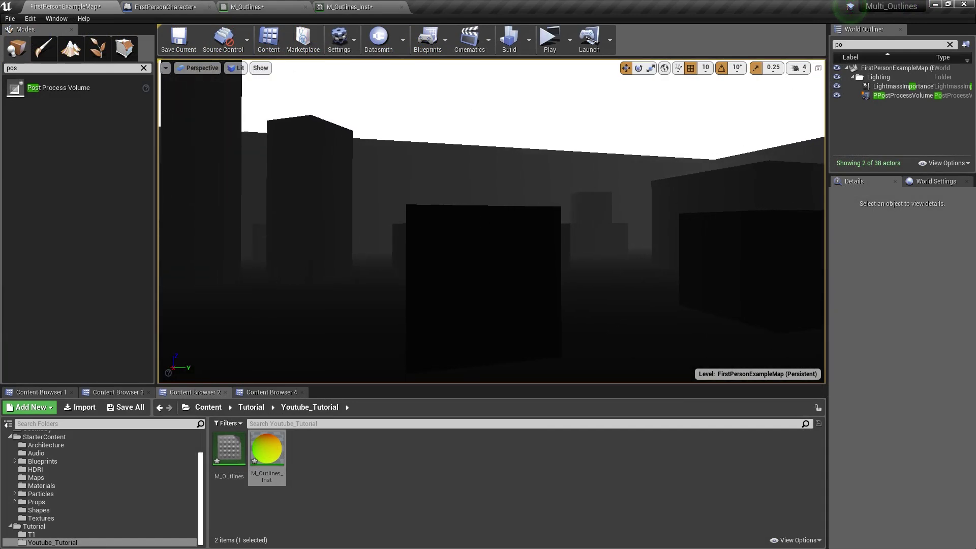
right_drag(565, 294, 528, 345)
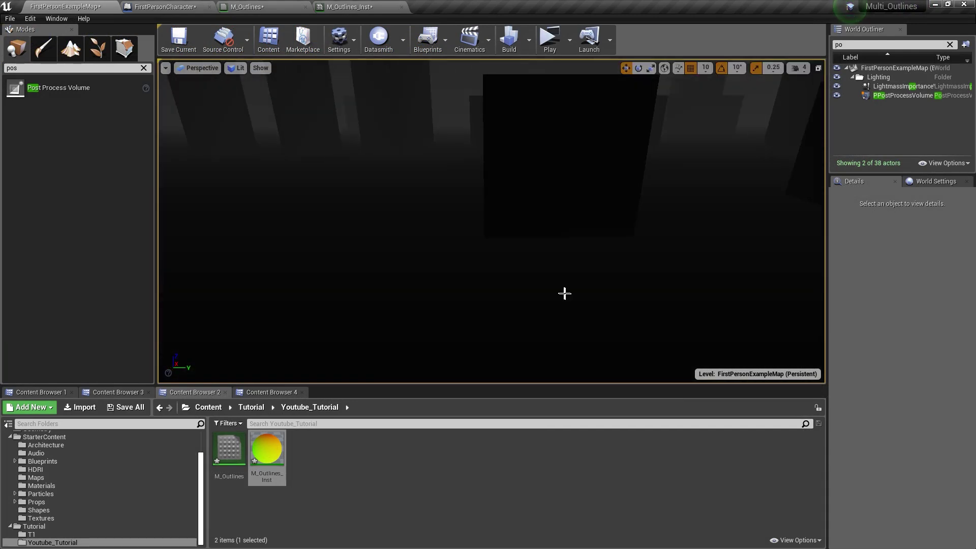
right_drag(556, 226, 522, 205)
Step: In M_Outlines, add a Multiply node after the chain's Scene Depth, connect it to input A and set Const B to -4
click(270, 6)
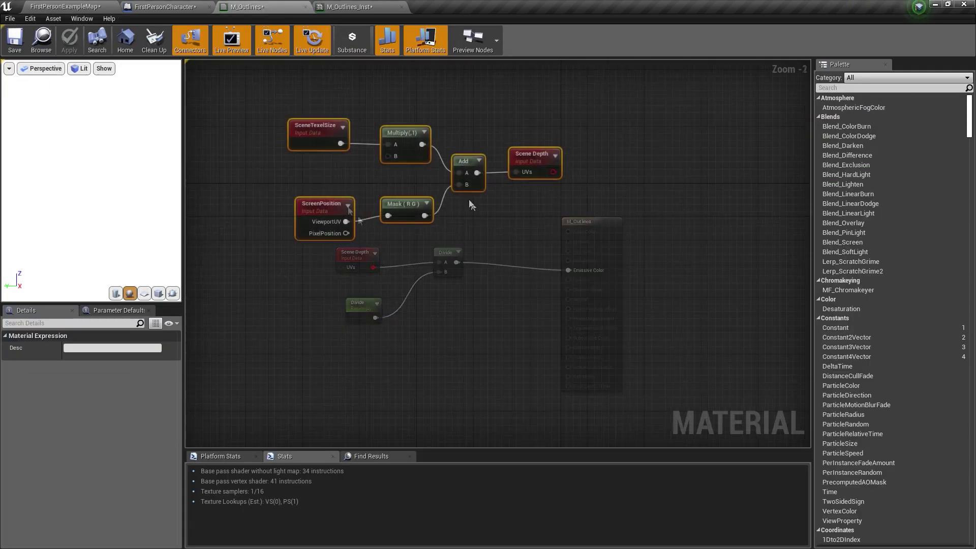
right_drag(560, 227, 609, 219)
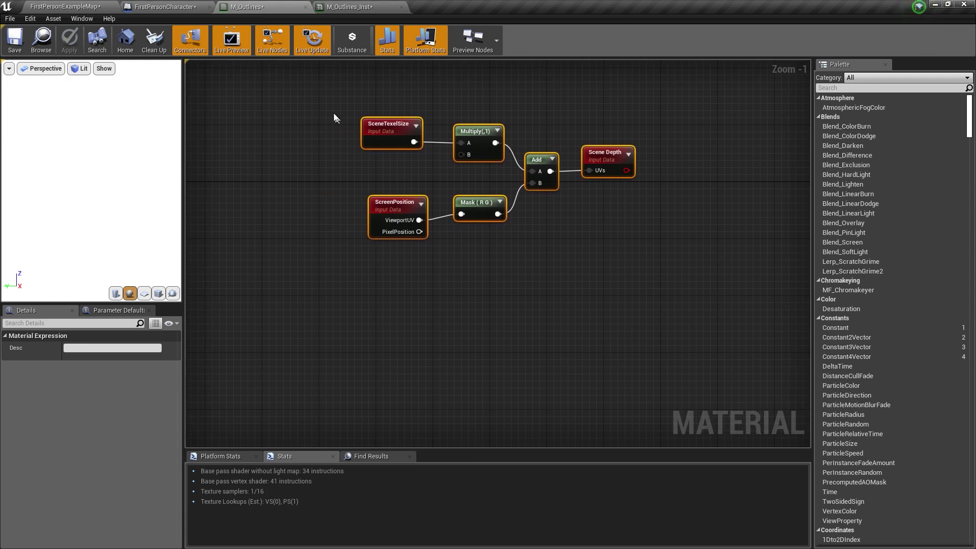
right_drag(592, 175, 533, 175)
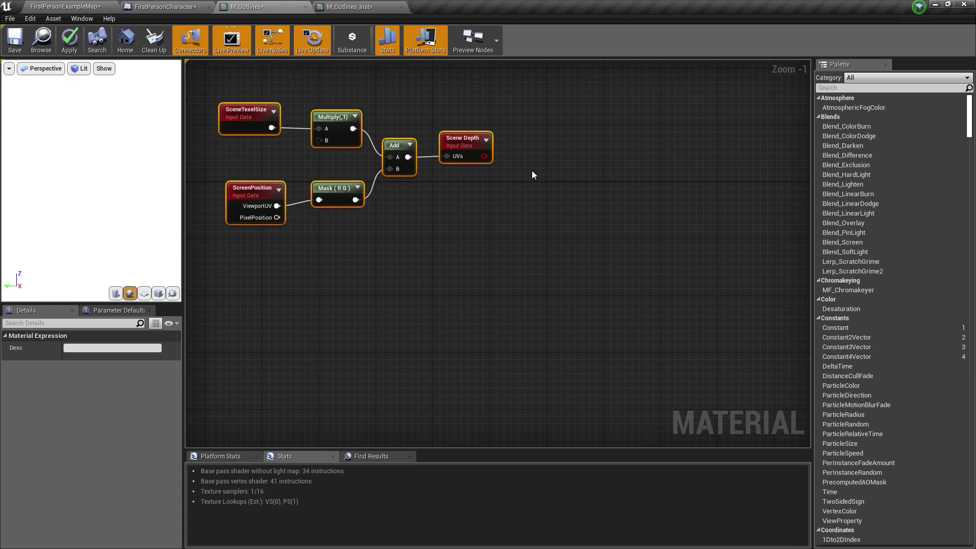
click(518, 170)
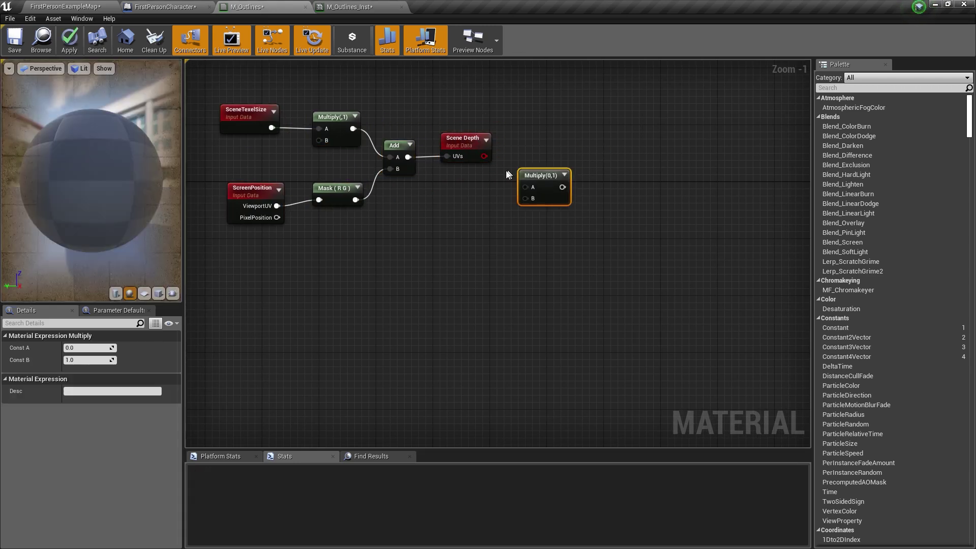
drag(544, 199, 553, 152)
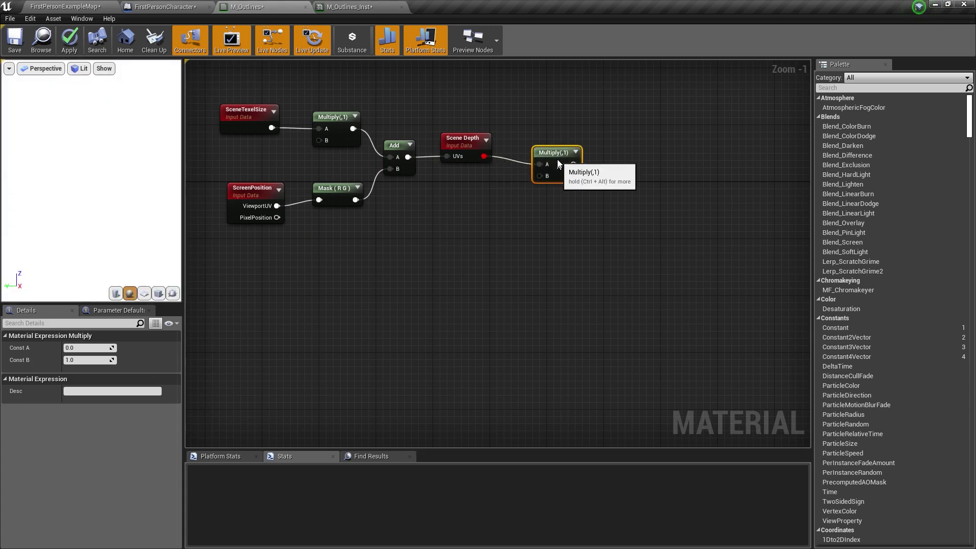
click(90, 360)
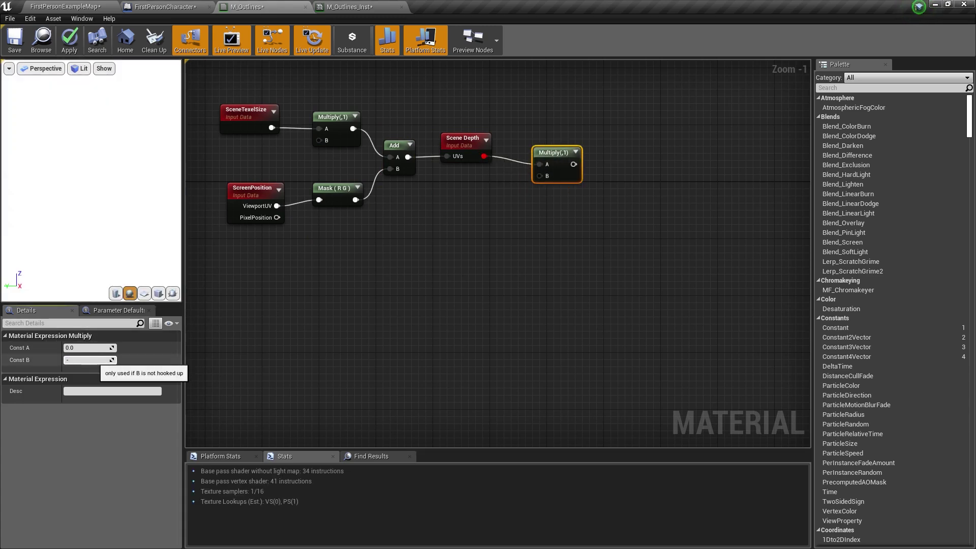
right_drag(344, 304, 407, 301)
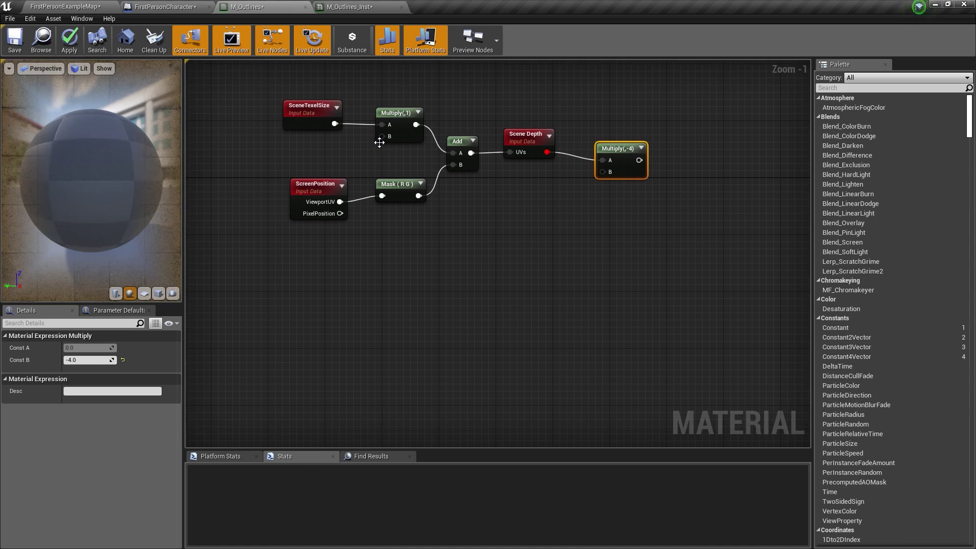
Step: Add a Constant2Vector (0,0) and connect it to input B of the SceneTexelSize Multiply node
right_drag(407, 168, 438, 177)
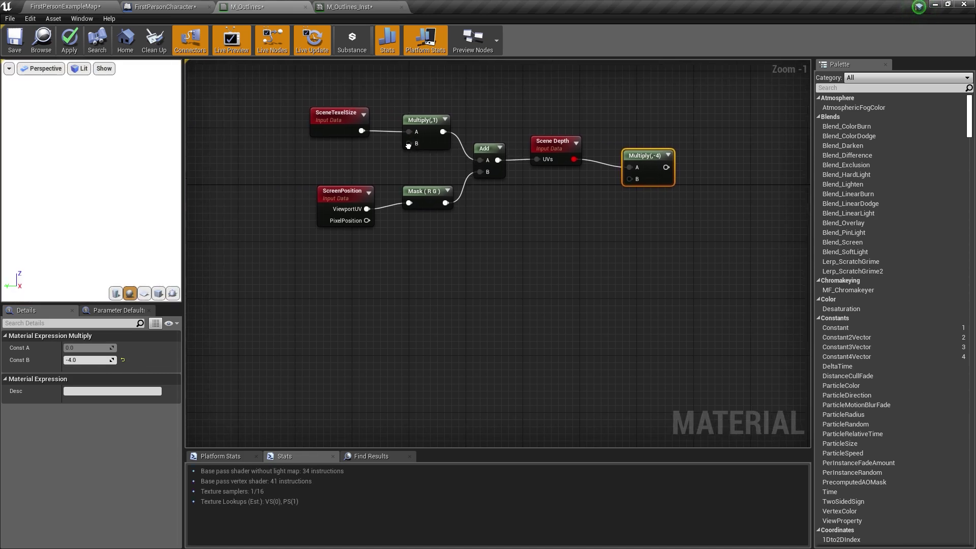
click(251, 174)
drag(263, 182, 265, 167)
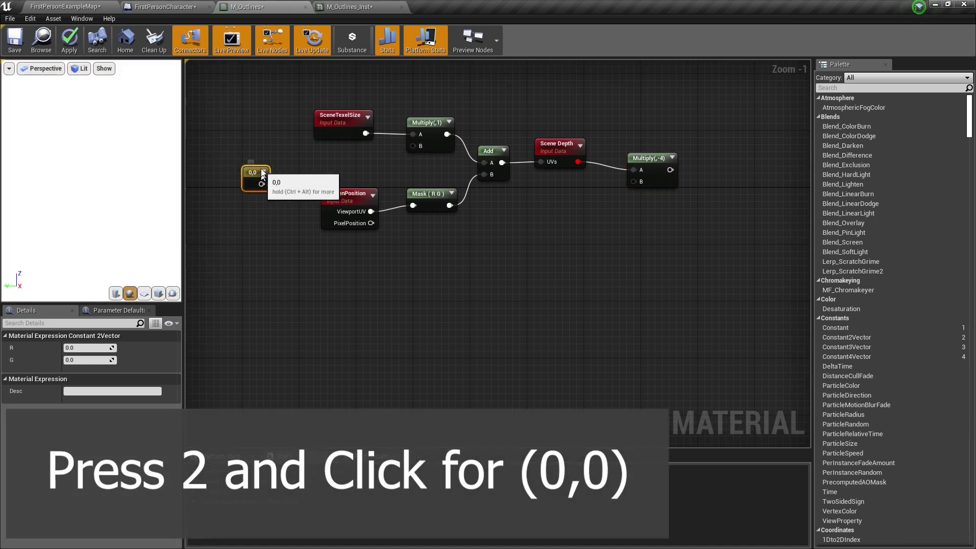
drag(419, 149, 413, 147)
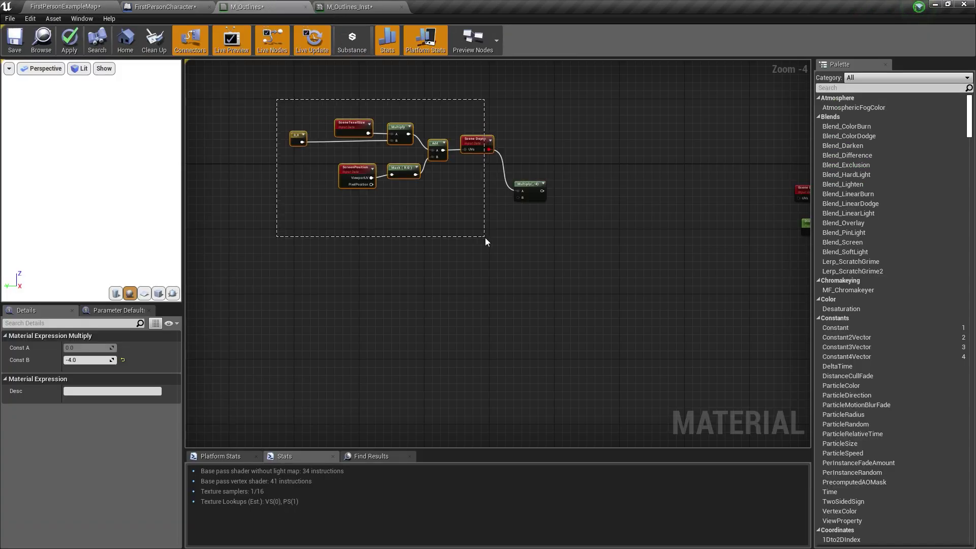
Step: Duplicate the node chain from the 0,0 constant through Scene Depth and place the copy below the original
drag(485, 237, 352, 227)
key(ctrl+c)
key(ctrl+v)
Step: Set the R value of the copied chain's Constant2Vector to 1, keeping G at 0
scroll(322, 234, up, 4)
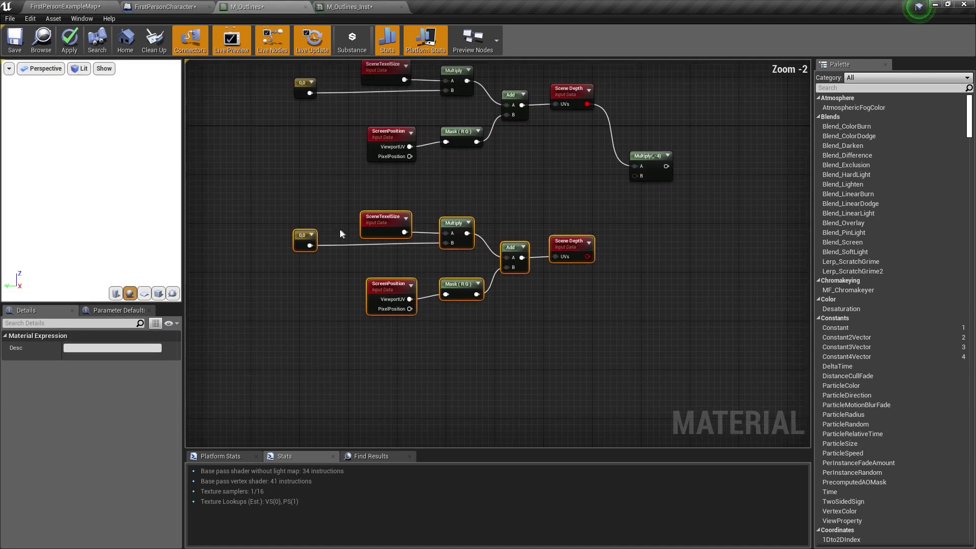
click(302, 234)
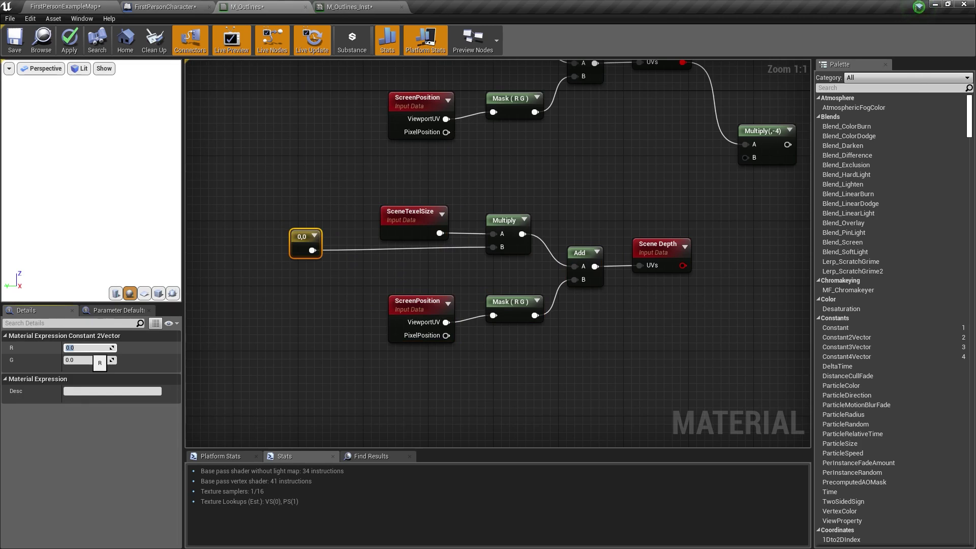
text(1)
key(Return)
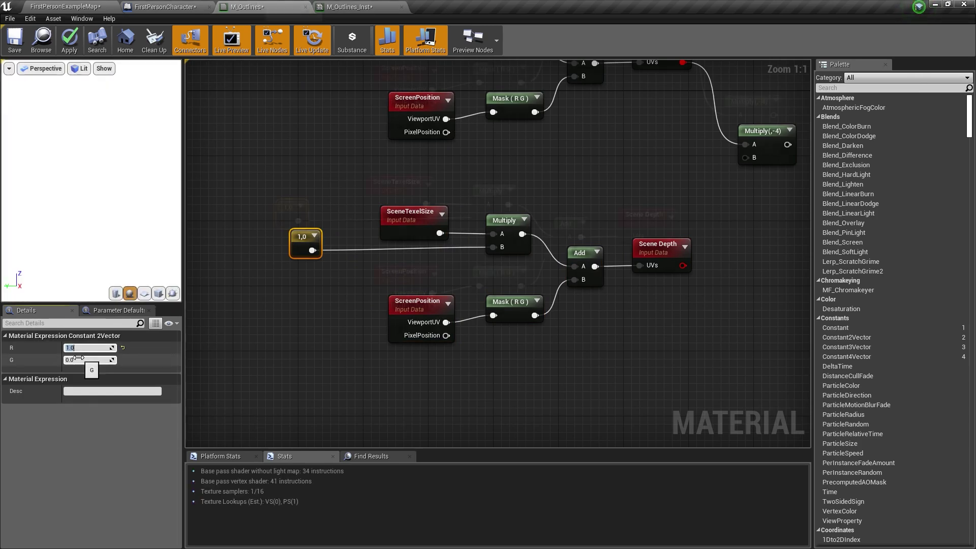
right_drag(322, 264, 309, 234)
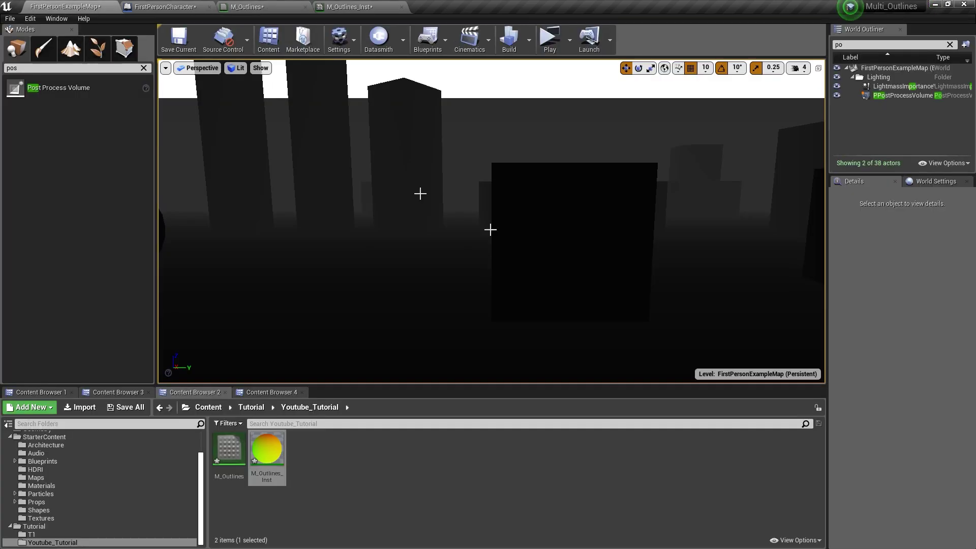
click(248, 6)
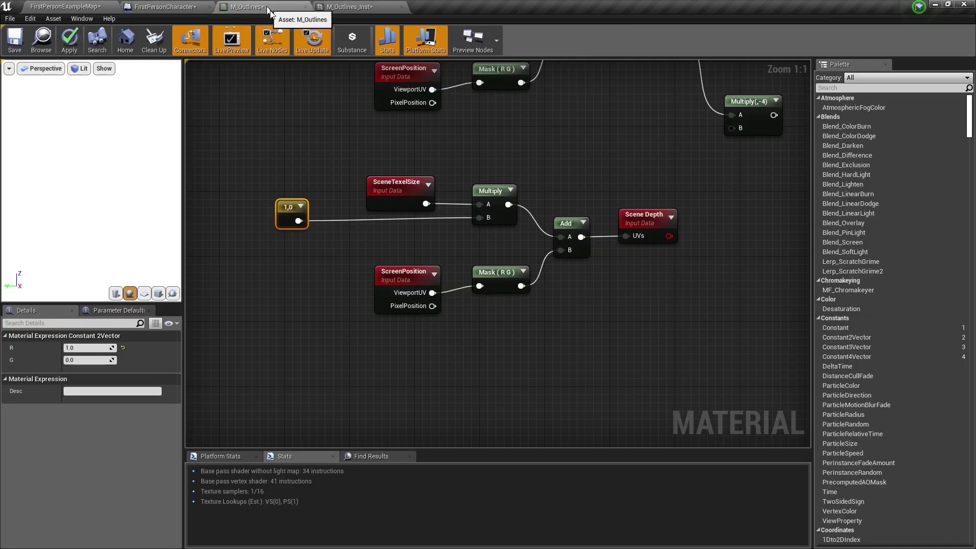
click(73, 360)
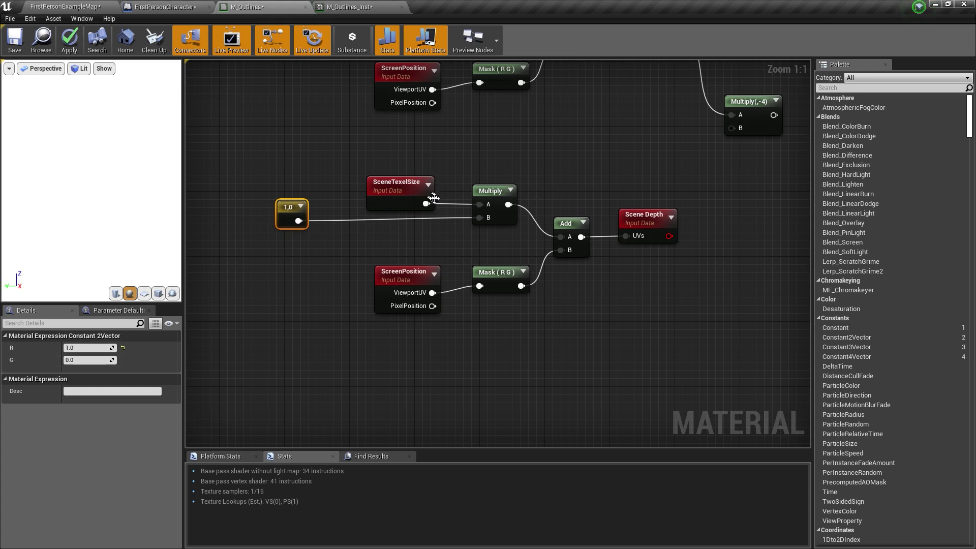
Step: Add a BlurSampleOffsets function node and place it beside the 1,0 constant, ahead of the copied Scene Depth chain
right_drag(430, 196, 455, 173)
drag(660, 311, 603, 310)
scroll(619, 266, down, 1)
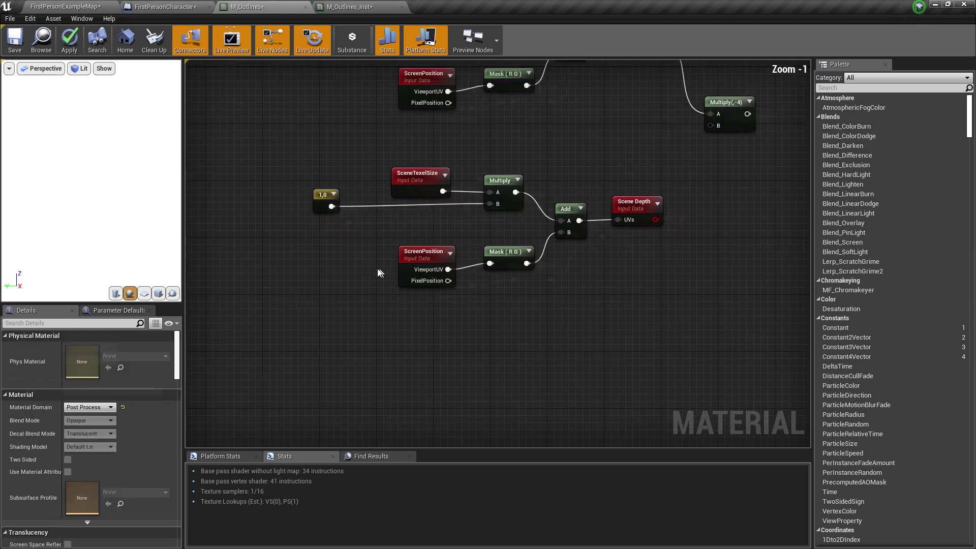
click(342, 216)
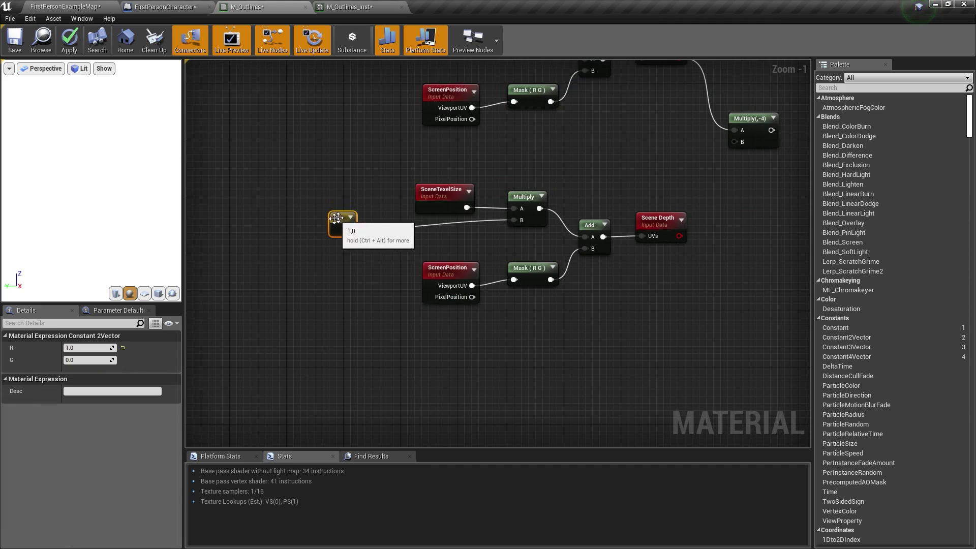
right_drag(337, 219, 336, 184)
right_click(277, 205)
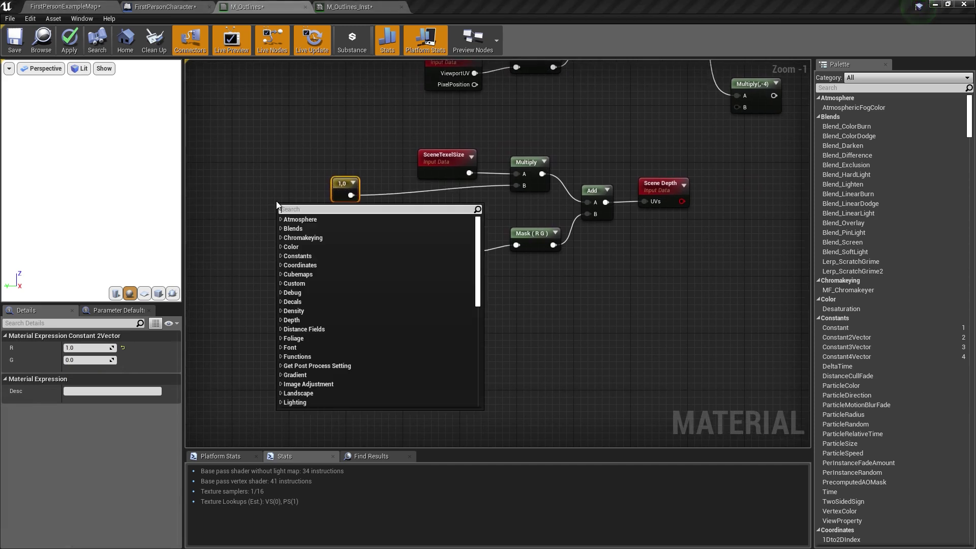
text(blur)
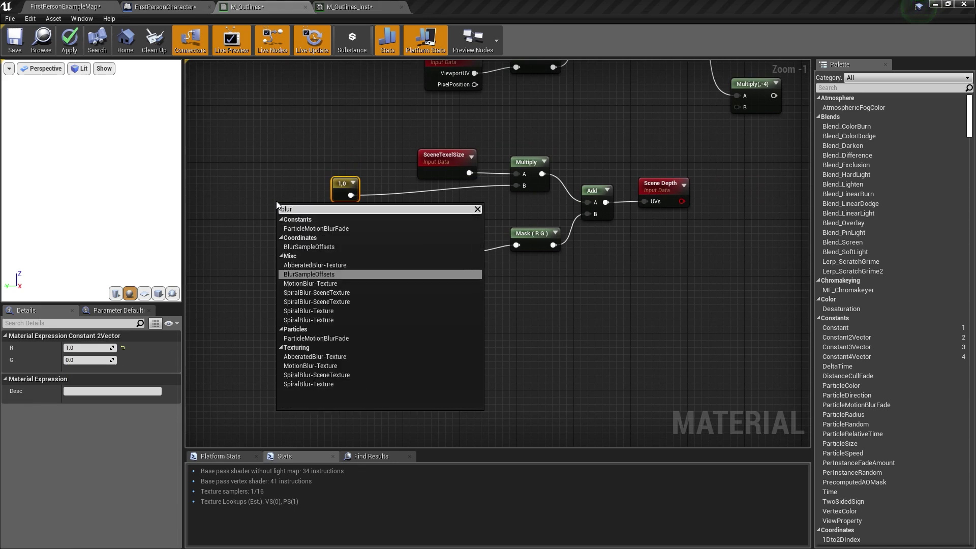
click(307, 274)
right_drag(307, 272, 384, 294)
drag(389, 265, 303, 212)
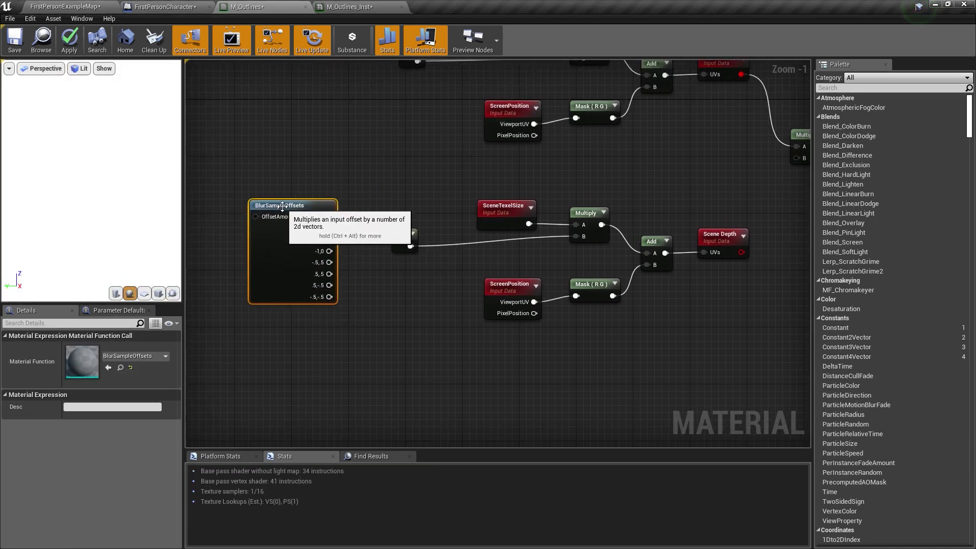
Step: Open the BlurSampleOffsets function, examine its offset constants, OffsetAmount input and Multiply nodes, and close it without applying changes
double_click(303, 211)
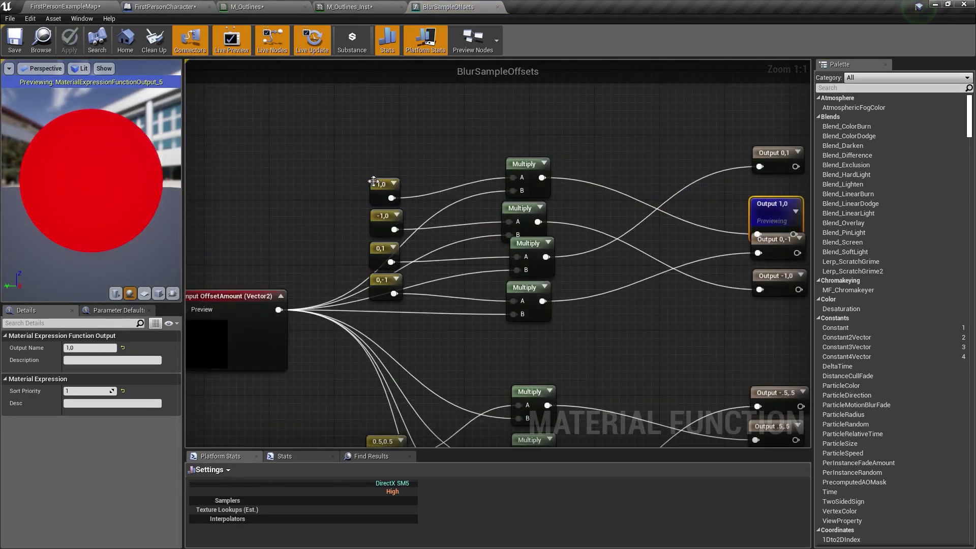
right_drag(424, 184, 413, 154)
click(364, 193)
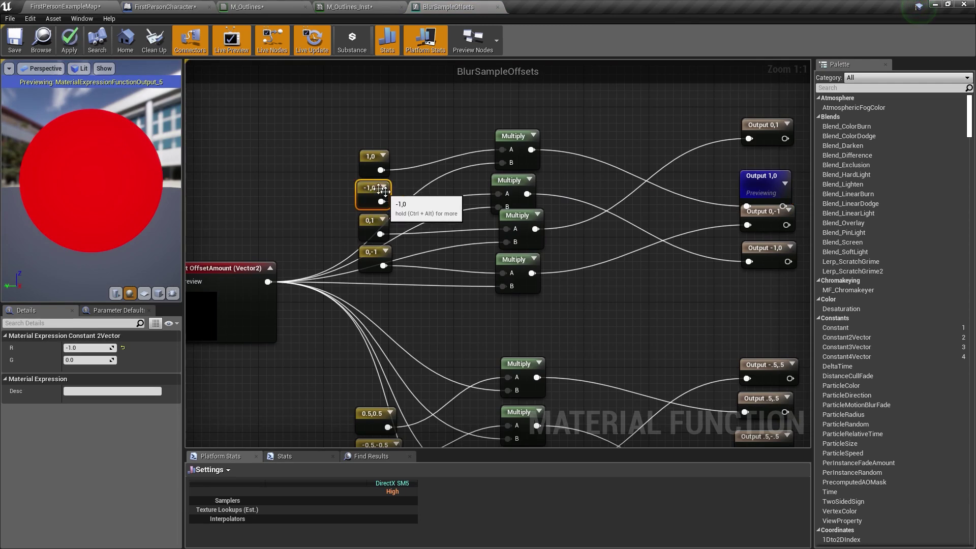
right_drag(378, 222, 368, 200)
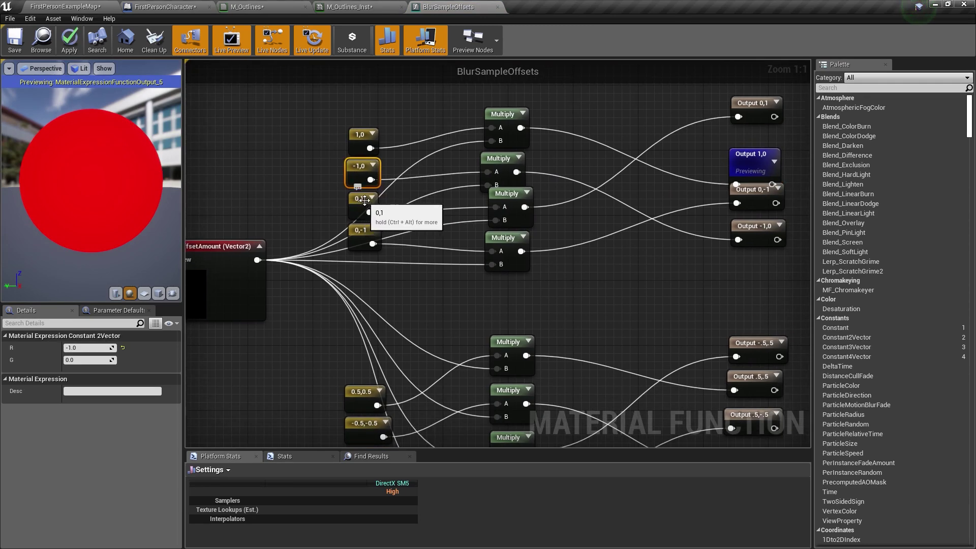
right_drag(472, 240, 495, 251)
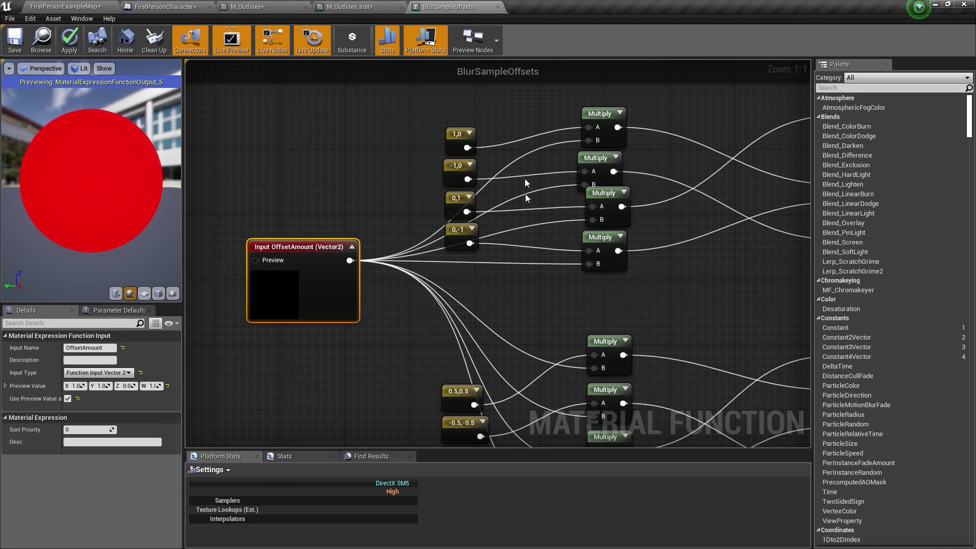
right_drag(619, 194, 579, 191)
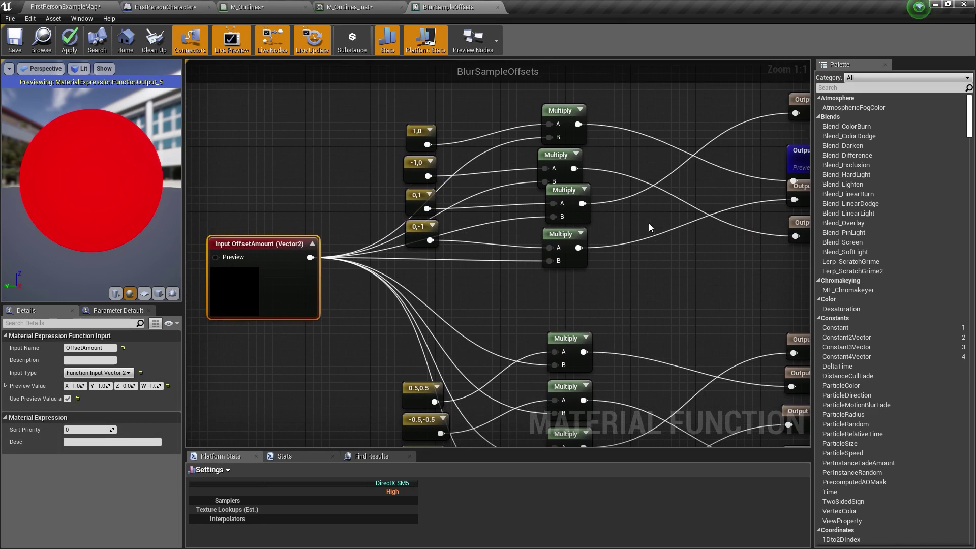
right_drag(650, 226, 589, 221)
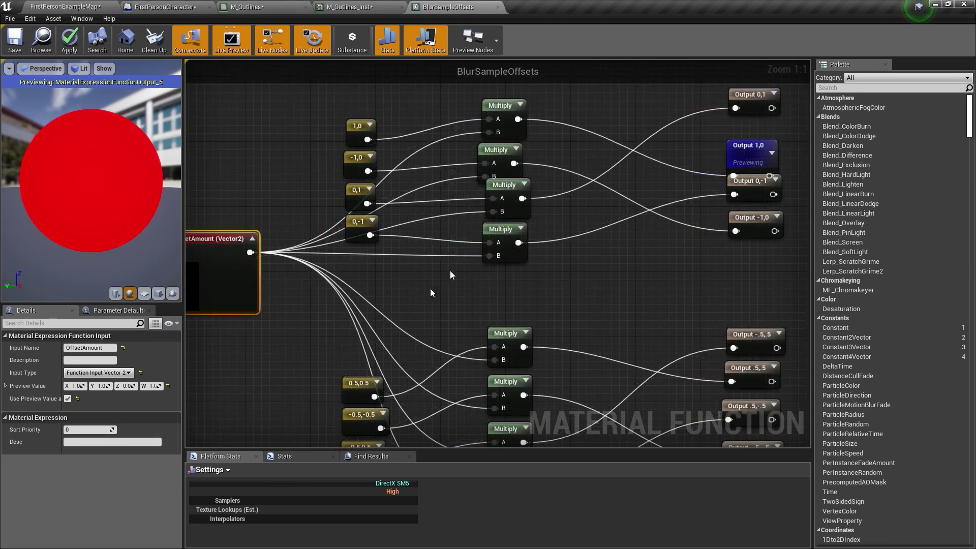
right_drag(477, 227, 535, 223)
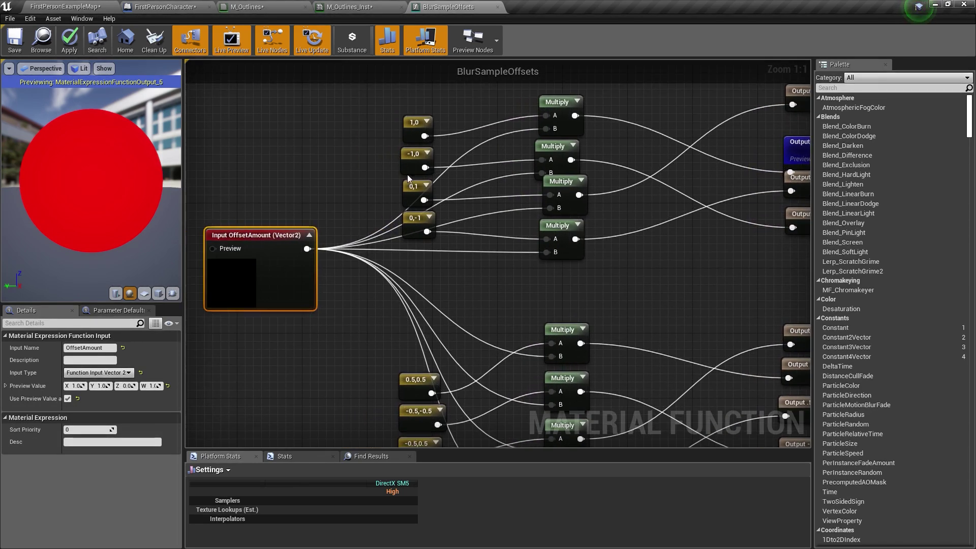
click(497, 7)
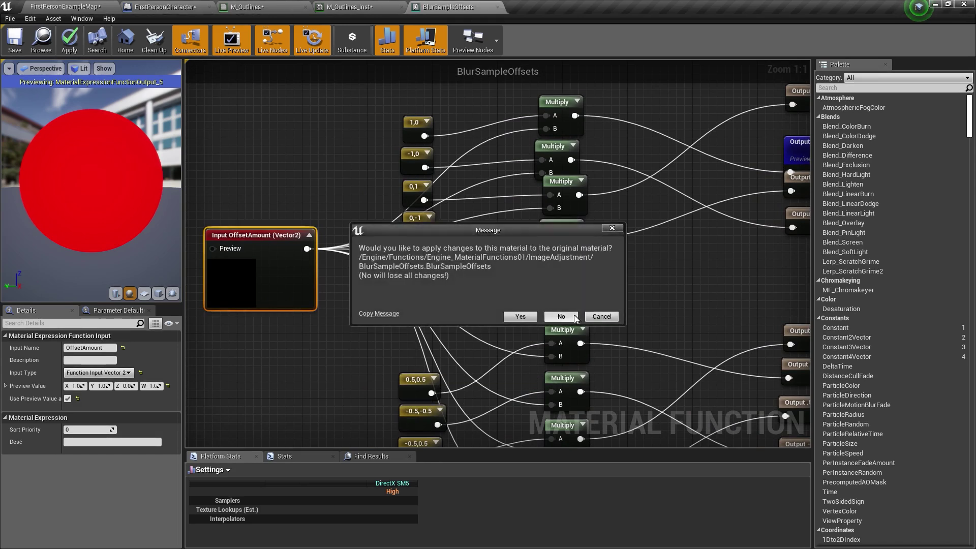
click(561, 316)
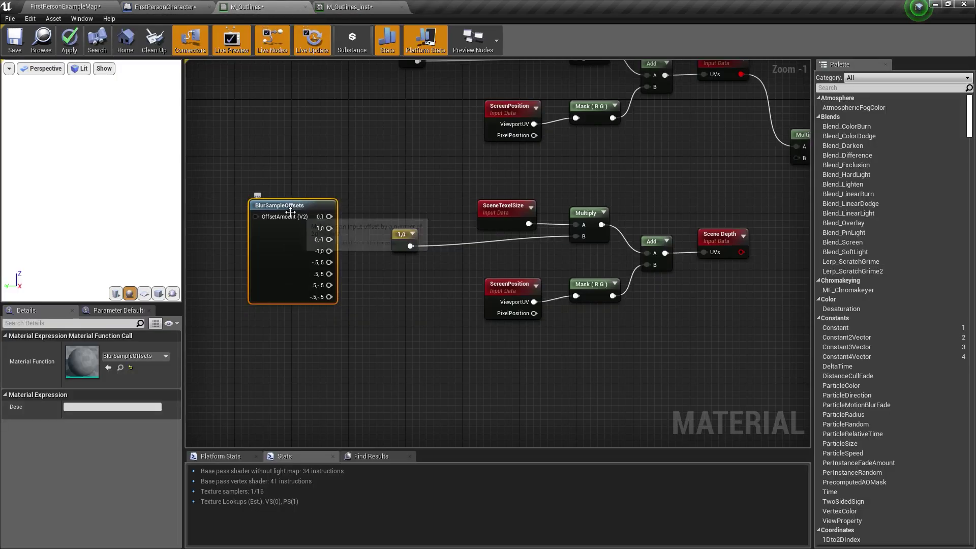
Step: Delete the 1,0 constant and connect the 0,1 output of BlurSampleOffsets to input B of the SceneTexelSize Multiply
drag(298, 207, 289, 181)
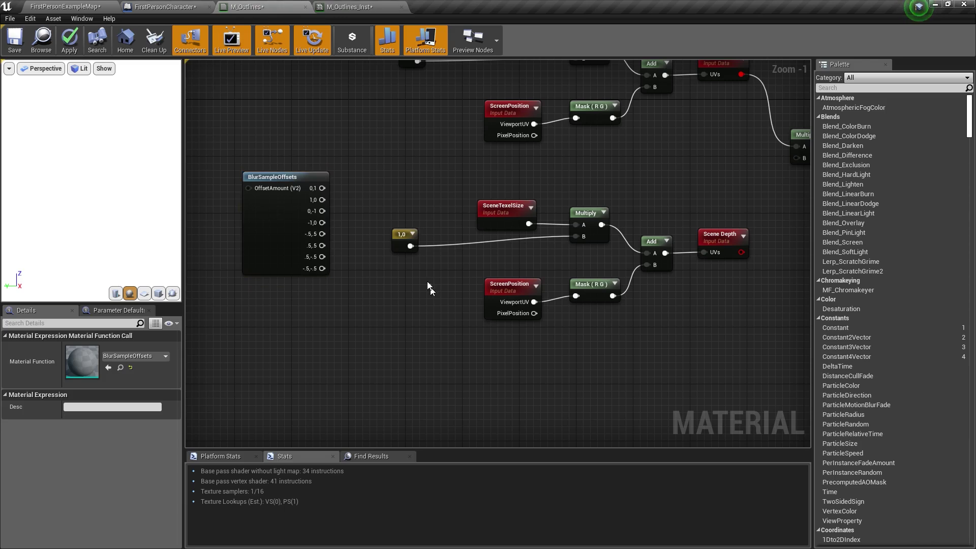
drag(394, 221, 395, 227)
key(Delete)
right_drag(360, 217, 324, 210)
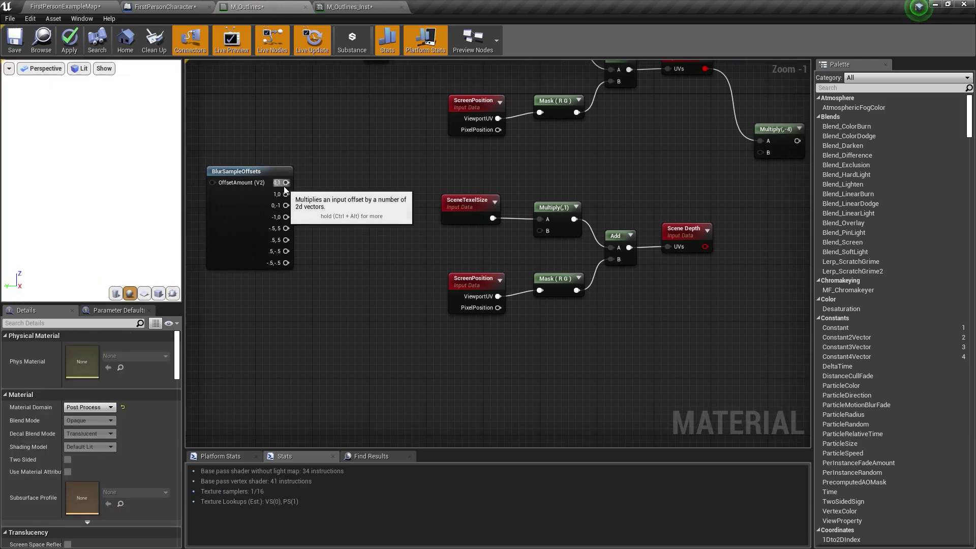
drag(286, 183, 539, 231)
drag(248, 174, 220, 215)
Step: Duplicate the chain from SceneTexelSize through Scene Depth below itself and connect the 1,0 offset output to the copy's Multiply input B
right_drag(641, 337, 587, 269)
drag(679, 295, 375, 148)
key(ctrl+w)
drag(447, 154, 419, 292)
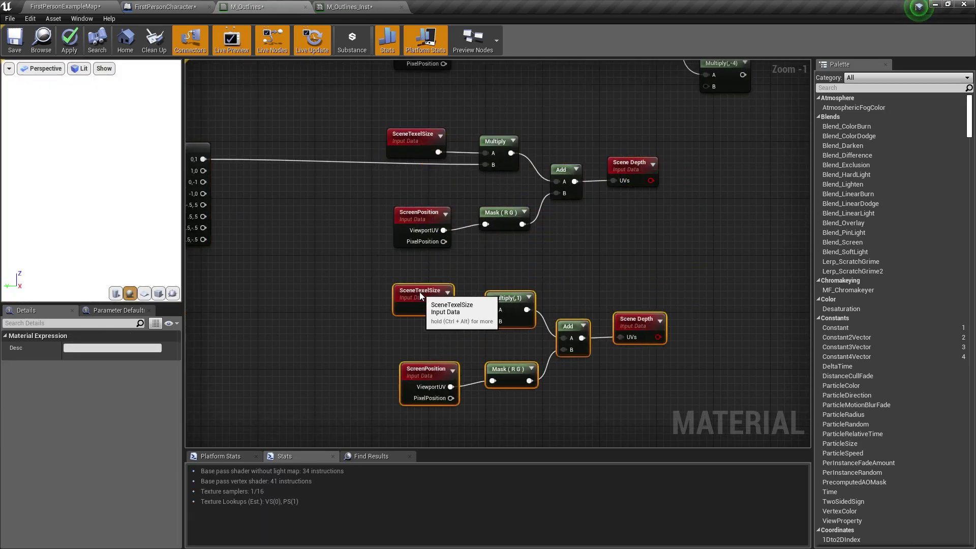
right_drag(344, 304, 376, 294)
drag(237, 167, 257, 179)
drag(255, 168, 525, 314)
Step: Add a third sampling chain below by copying the 1,0 chain, and connect the 0,-1 offset output to its Multiply input B
right_drag(526, 314, 498, 218)
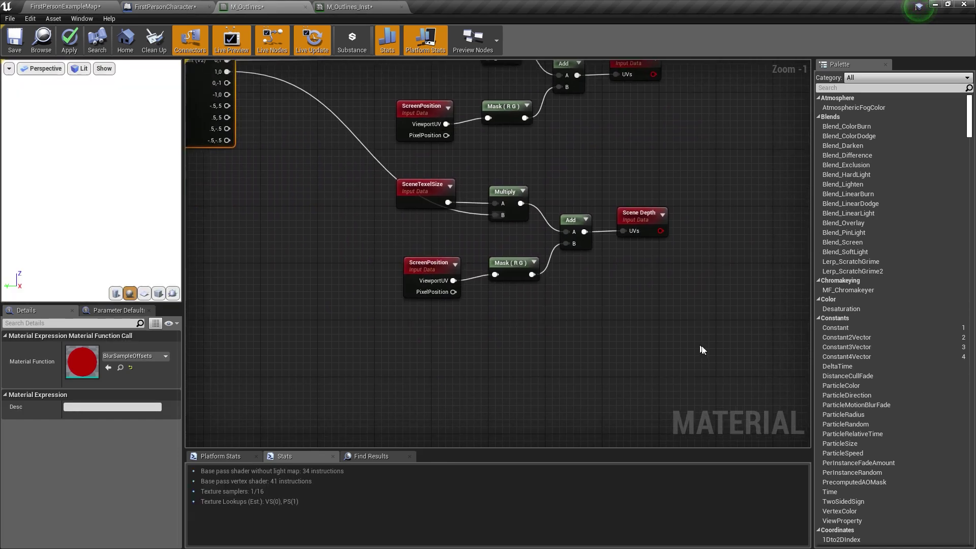
drag(701, 345, 393, 172)
key(ctrl+c)
key(ctrl+v)
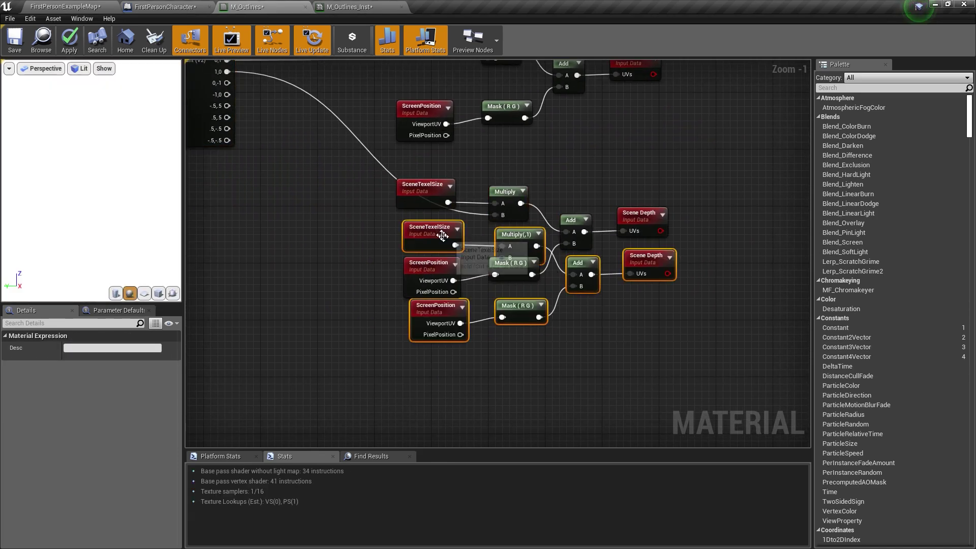
drag(447, 231, 437, 344)
scroll(437, 344, down, 1)
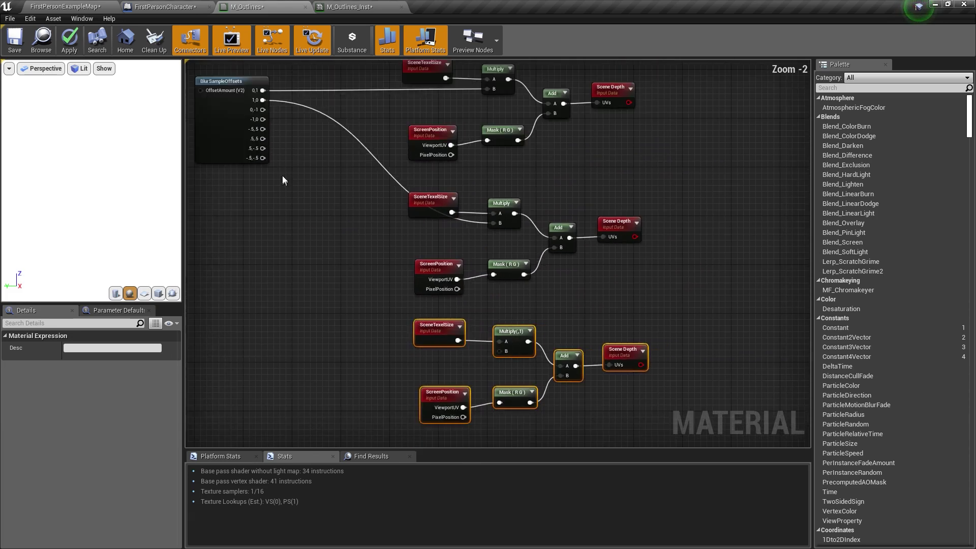
drag(263, 110, 501, 352)
Step: Add a fourth sampling chain by copying the 0,-1 chain, and connect the -1,0 offset output to its Multiply input B
right_drag(502, 362, 458, 273)
drag(617, 356, 396, 232)
key(ctrl+c)
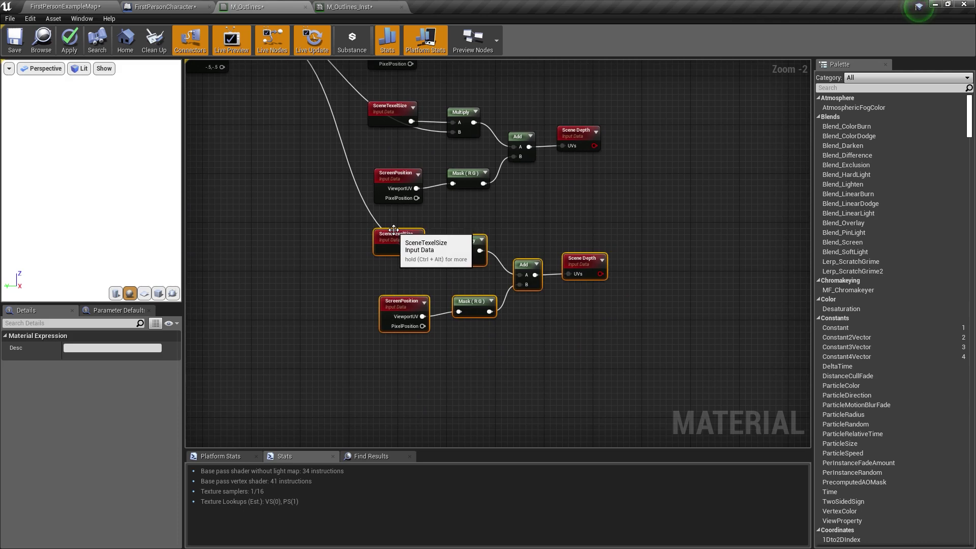
key(ctrl+v)
drag(492, 283, 400, 364)
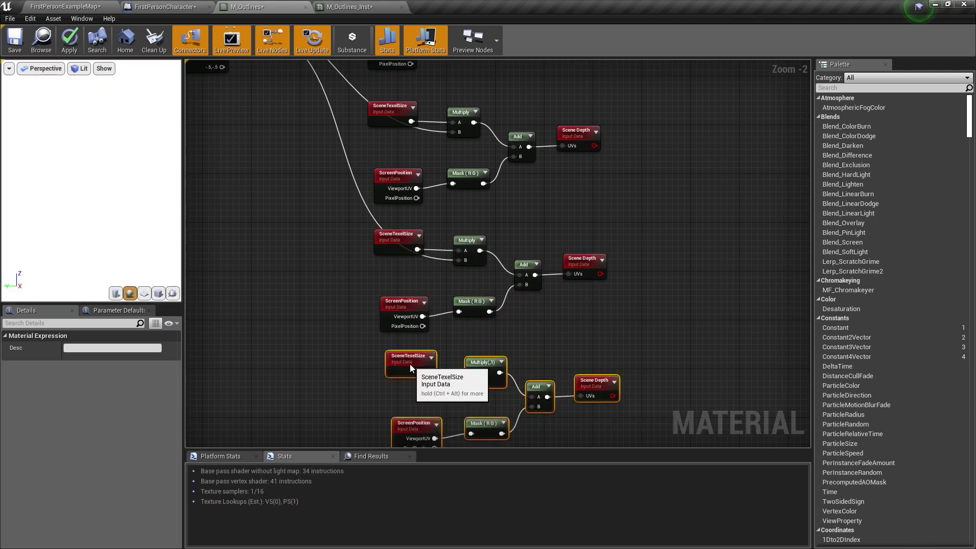
scroll(391, 362, down, 2)
right_drag(346, 333, 349, 321)
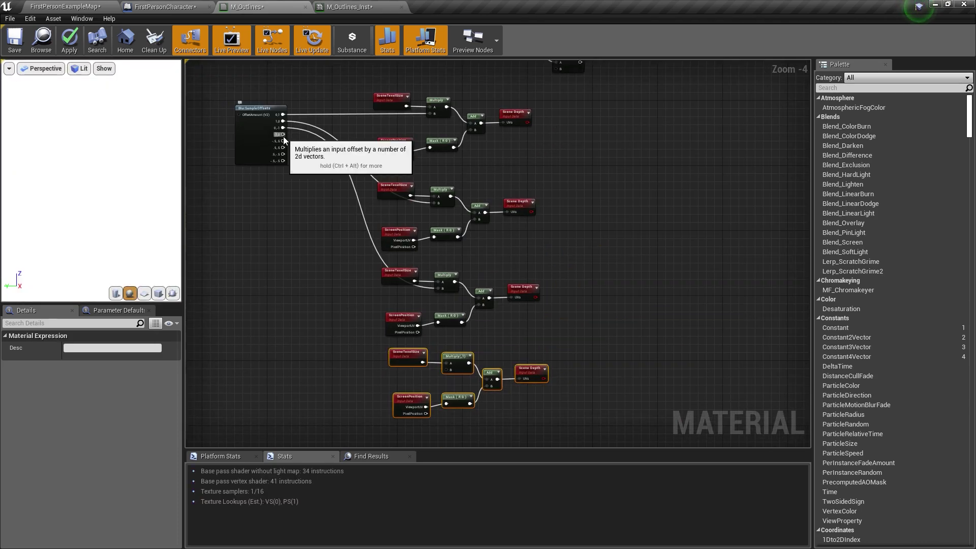
drag(281, 136, 450, 371)
Step: Place three Add nodes after the Scene Depth nodes and connect the 0,1 and 1,0 Scene Depths to the first Add's A and B
right_drag(550, 370, 505, 340)
scroll(505, 196, up, 1)
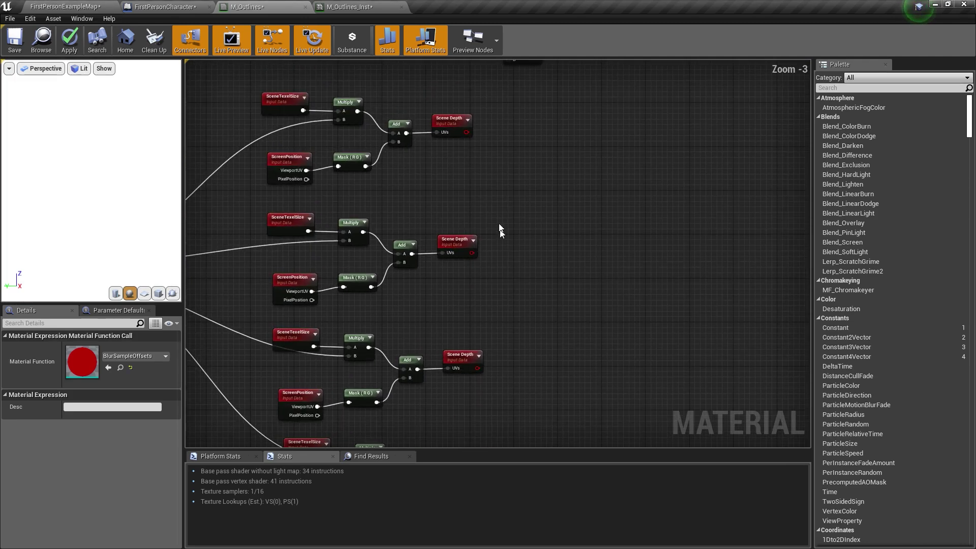
click(508, 168)
right_drag(544, 313, 489, 306)
key(ctrl+v)
key(ctrl+v)
right_drag(567, 151, 563, 191)
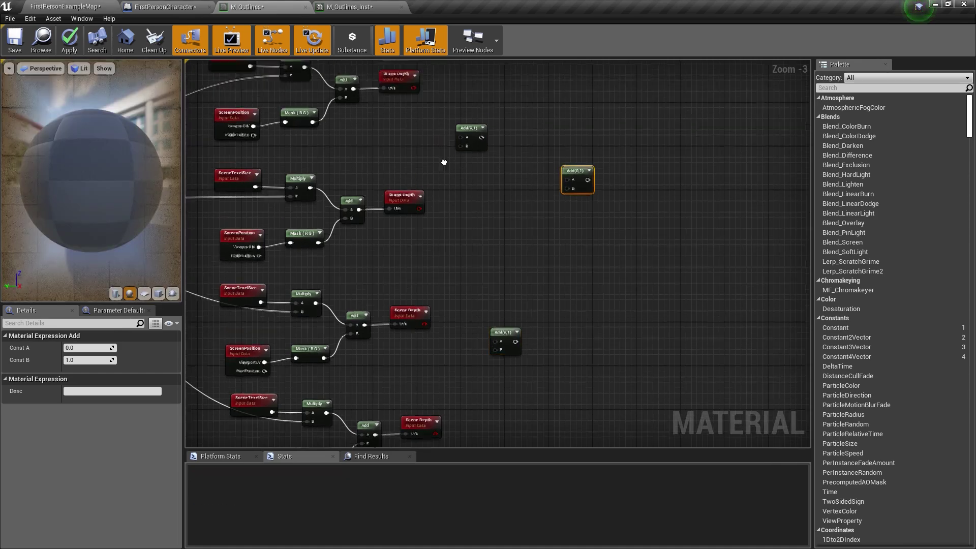
drag(408, 106, 456, 156)
drag(413, 227, 455, 164)
Step: Examine how the four BlurSampleOffsets outputs feed the sampling chains, and look at the depth view in the FirstPersonExampleMap level
right_drag(447, 189, 732, 169)
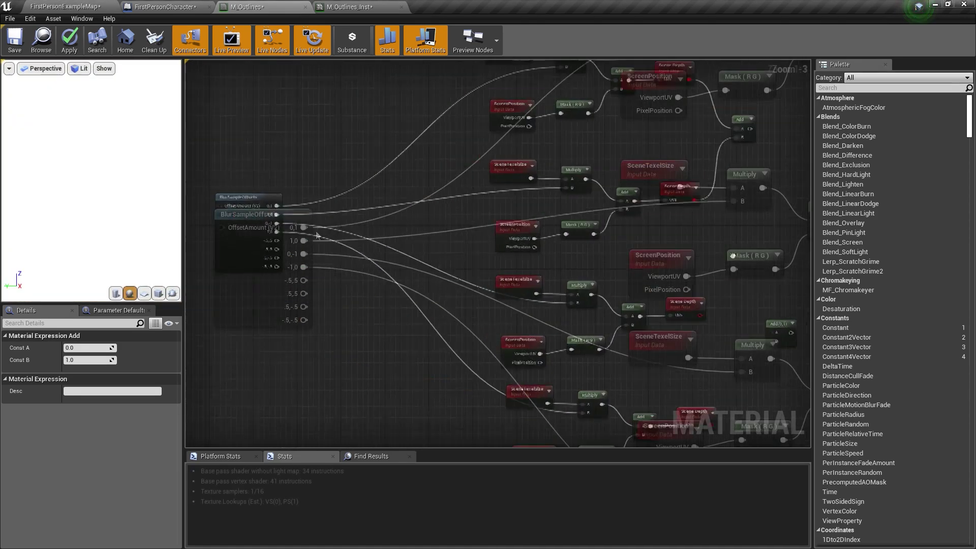
scroll(265, 193, up, 3)
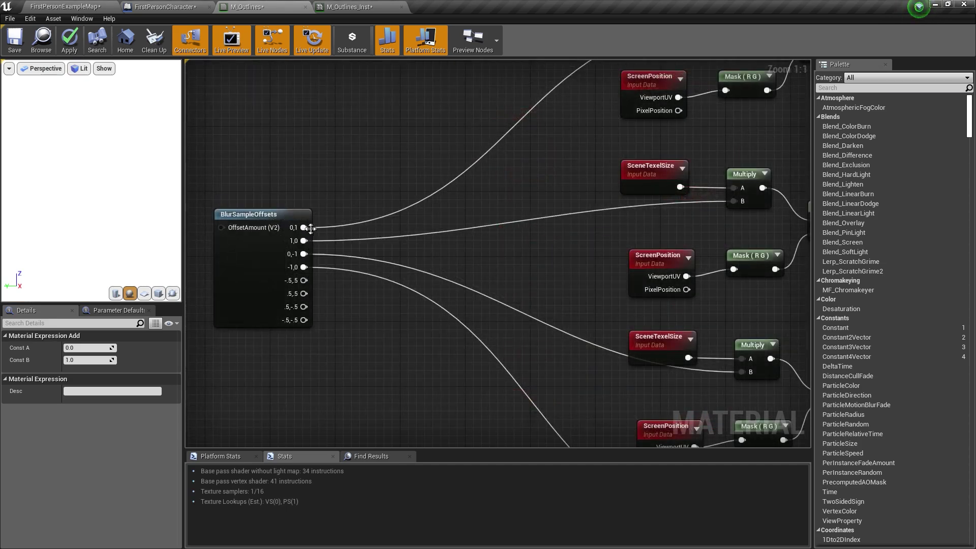
right_drag(367, 217, 357, 236)
mouse_move(482, 164)
right_down()
mouse_move(445, 253)
mouse_move(484, 172)
right_up()
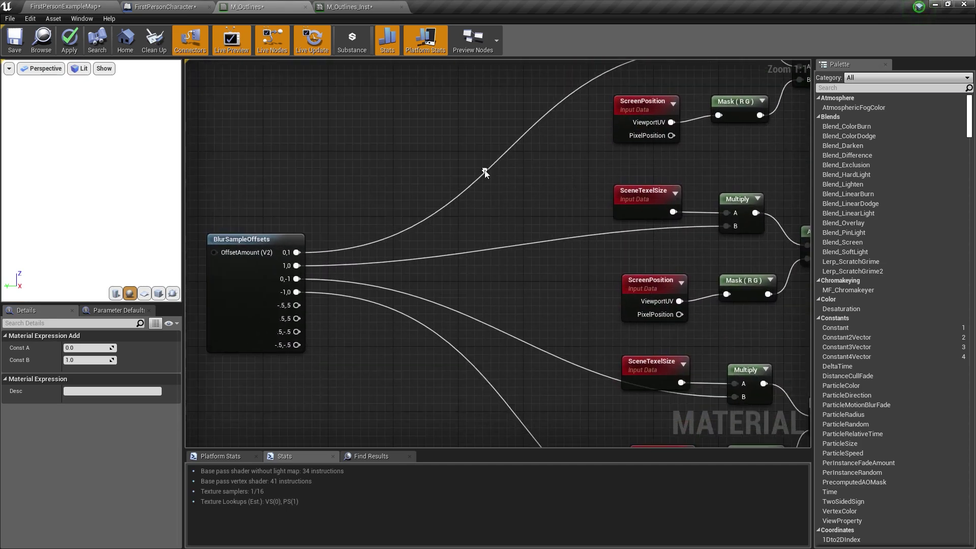
right_drag(366, 264, 343, 217)
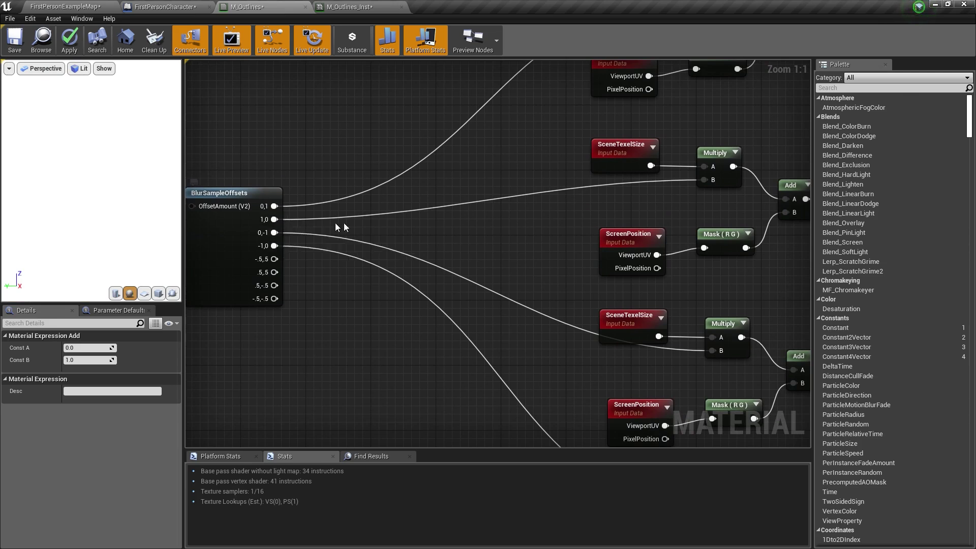
right_drag(420, 232, 423, 185)
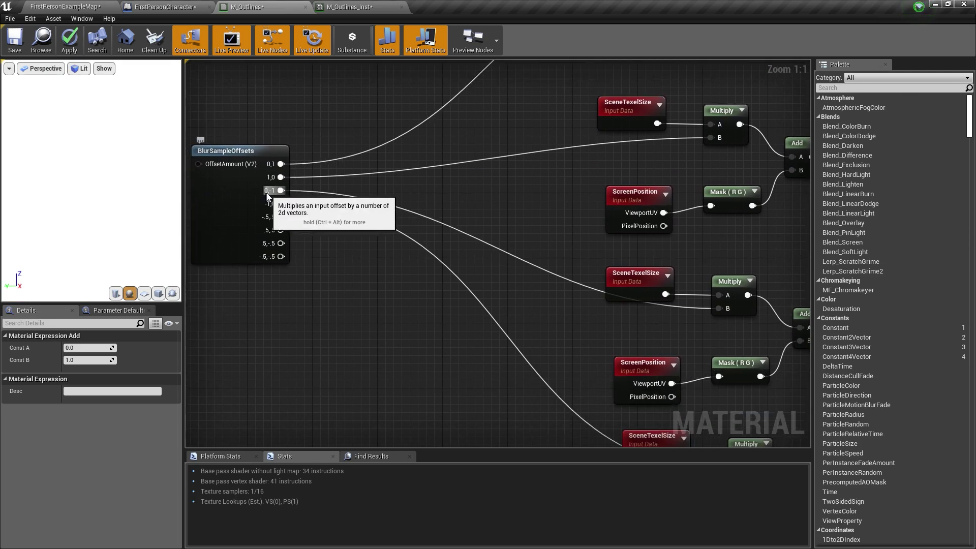
right_drag(361, 228, 315, 193)
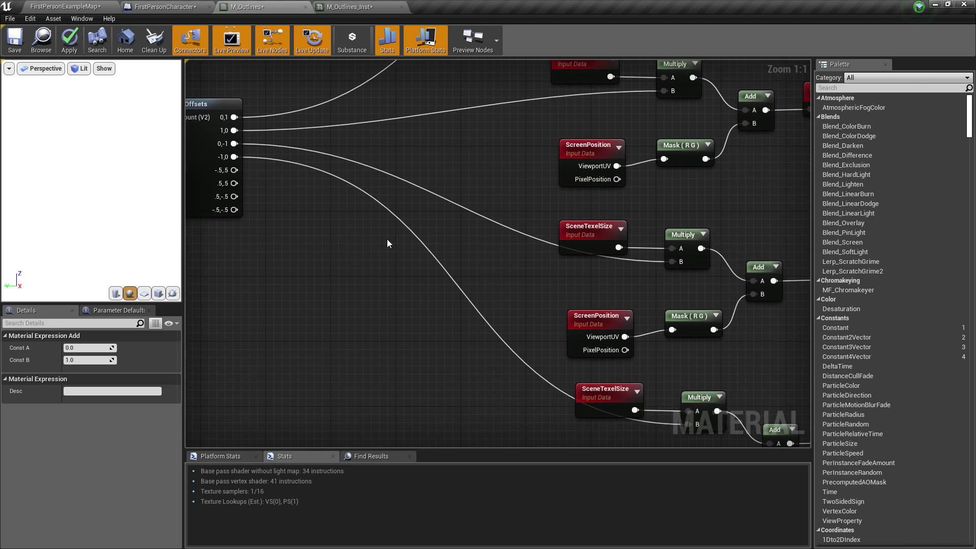
right_drag(514, 276, 441, 233)
scroll(441, 232, down, 1)
right_drag(555, 276, 490, 270)
scroll(490, 270, down, 1)
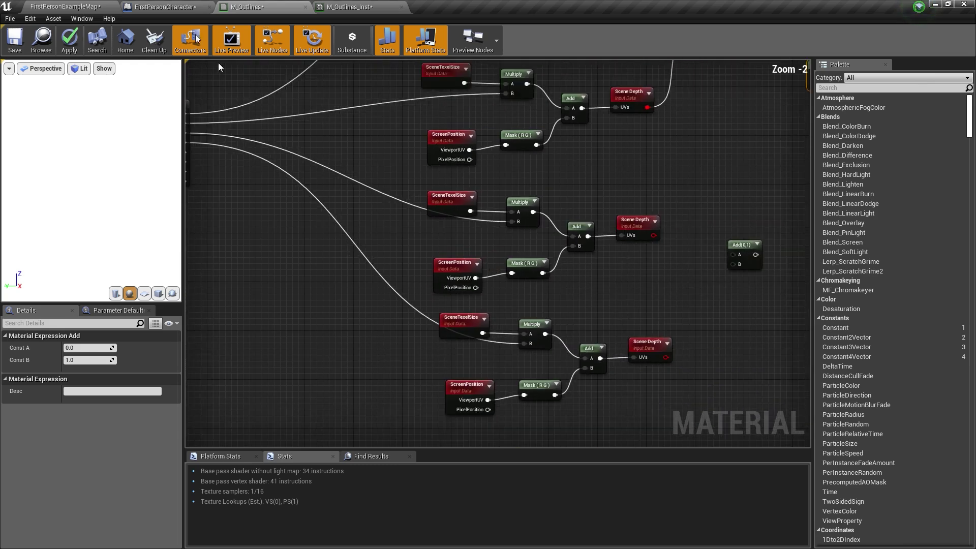
click(76, 4)
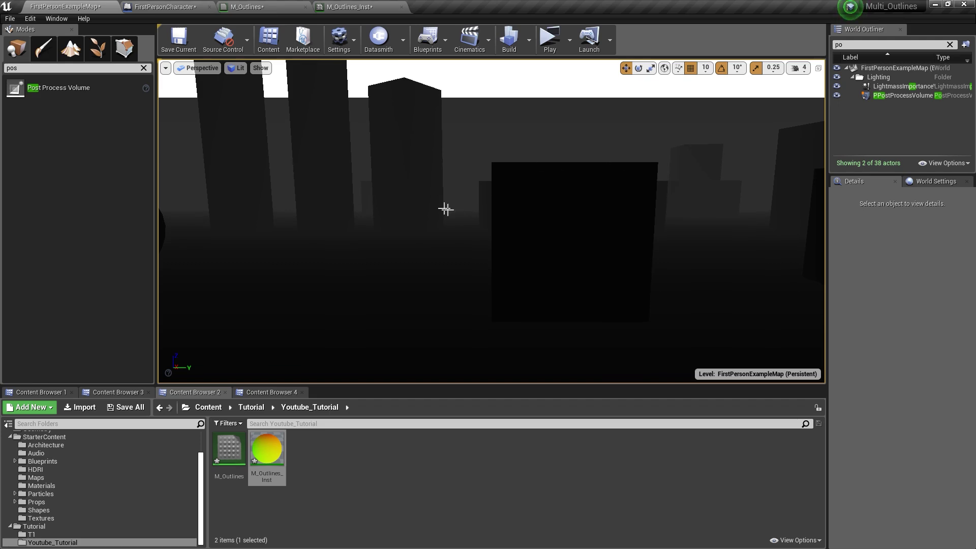
click(273, 4)
Step: Connect the Scene Depth outputs of the 0,-1 and -1,0 chains to inputs A and B of the lower Add node
right_drag(588, 196, 439, 224)
right_drag(537, 235, 488, 260)
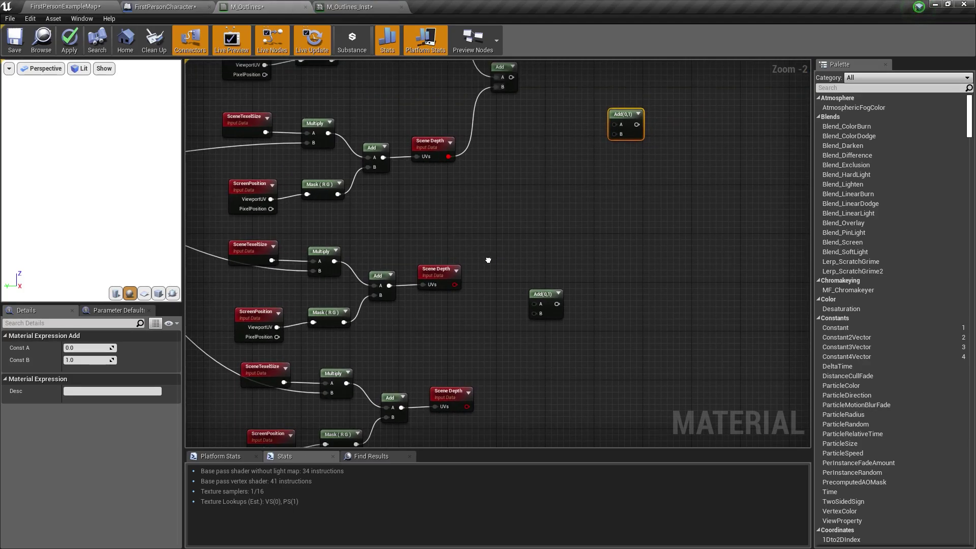
drag(454, 285, 538, 310)
drag(467, 406, 534, 314)
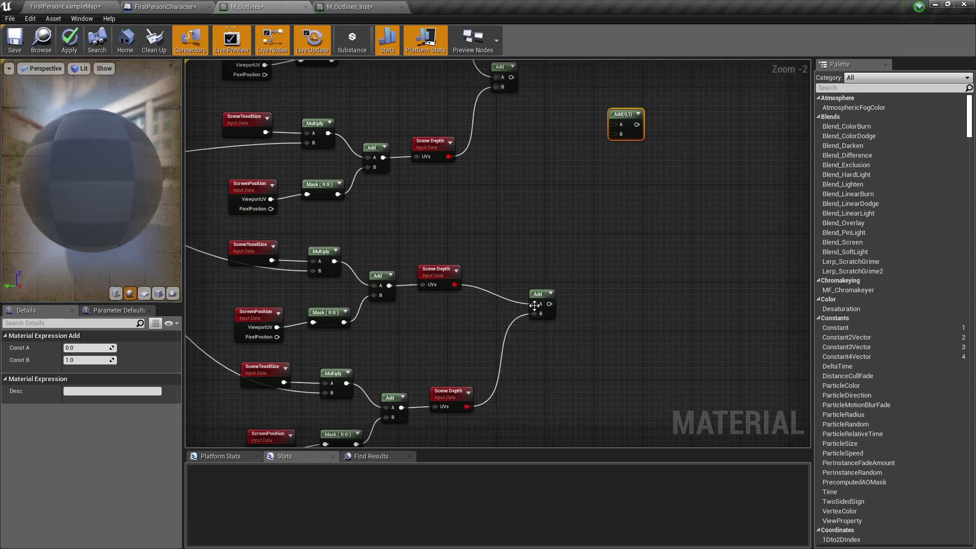
Step: Connect the outputs of the upper and lower Add nodes to inputs A and B of the third Add node
right_drag(499, 254, 480, 308)
drag(492, 130, 493, 135)
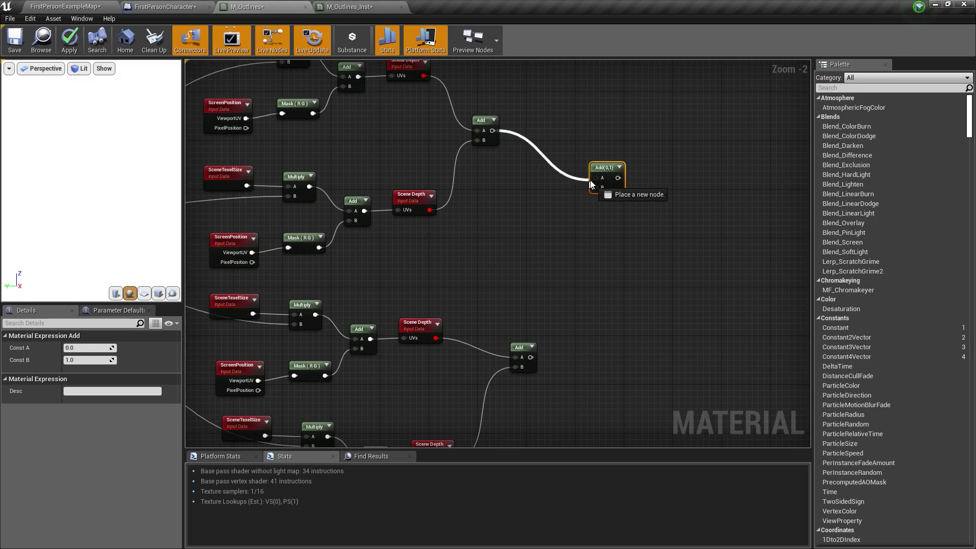
drag(591, 183, 593, 179)
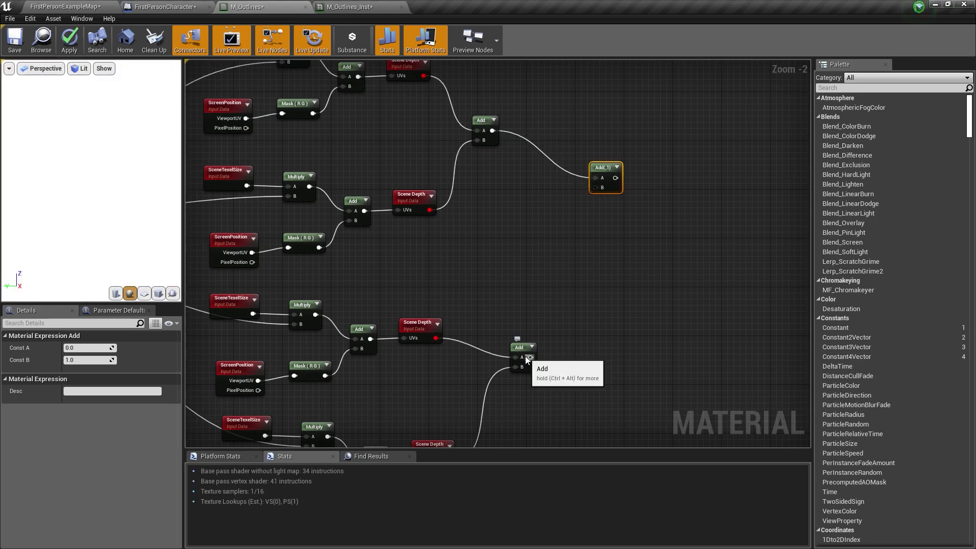
drag(529, 357, 596, 187)
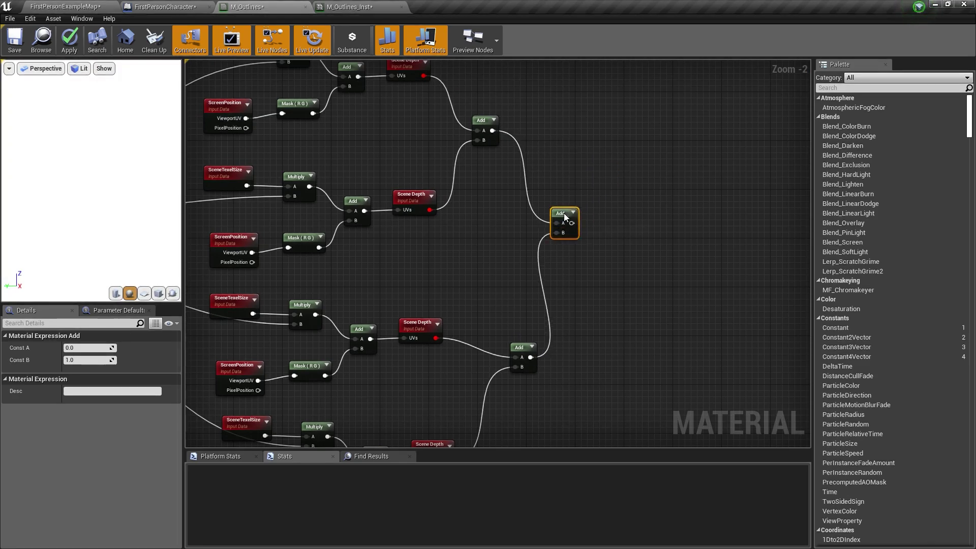
Step: Move the BlurSampleOffsets node with its four sampling chains and Add nodes as one group, away from the center-depth chain
scroll(506, 242, down, 4)
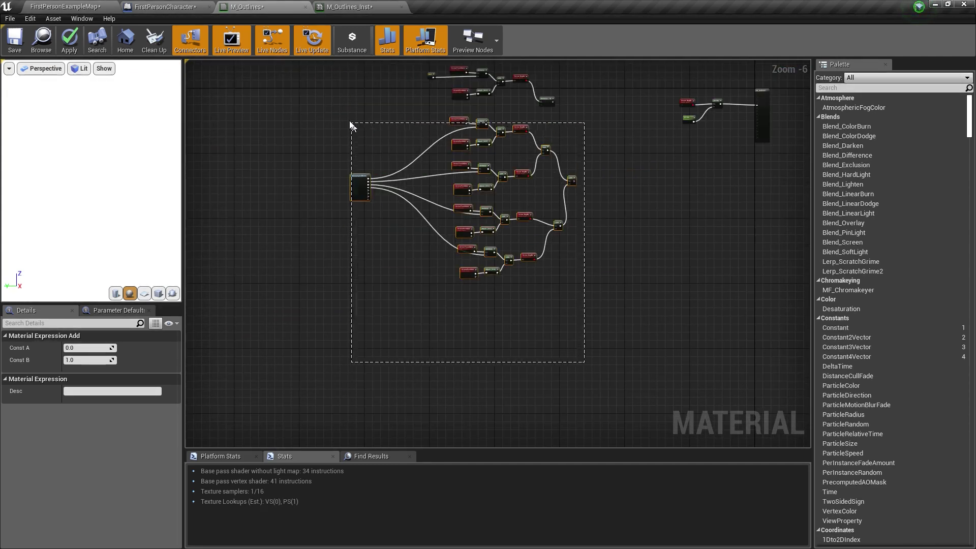
drag(351, 124, 352, 126)
drag(483, 122, 407, 104)
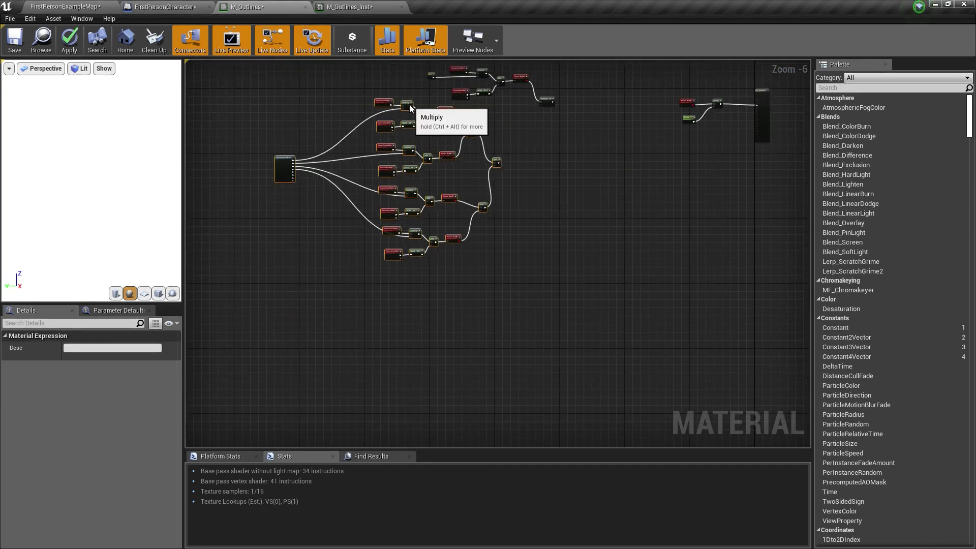
Step: Place an Add node after Multiply(,-4), feeding its A from that Multiply and its B from the summed four-direction depth
scroll(502, 131, up, 2)
scroll(486, 252, up, 1)
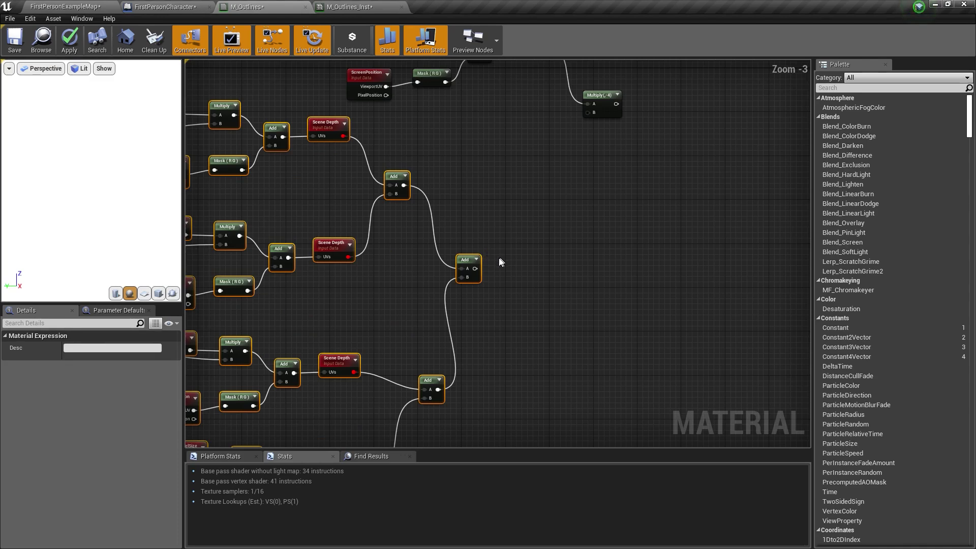
right_drag(499, 260, 433, 298)
right_drag(530, 160, 558, 195)
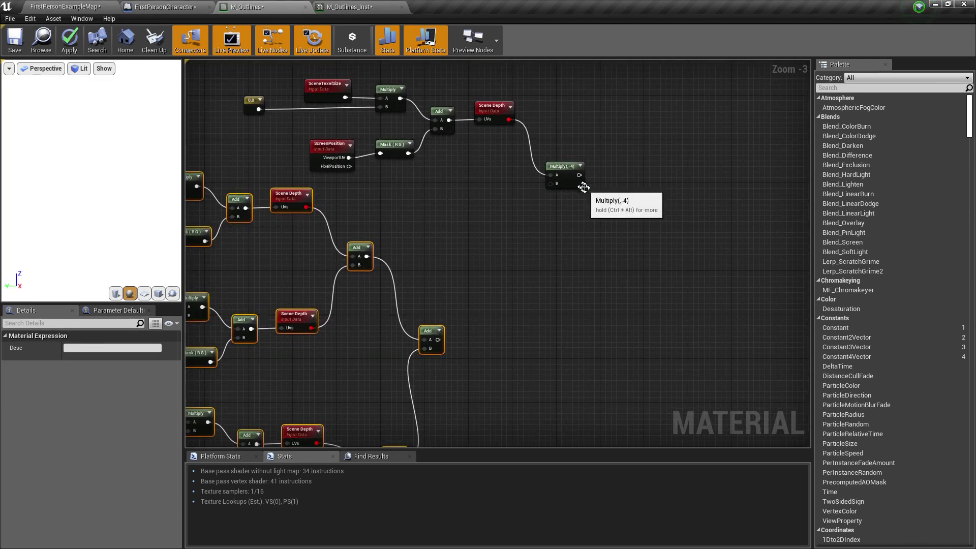
click(608, 192)
drag(578, 175, 612, 203)
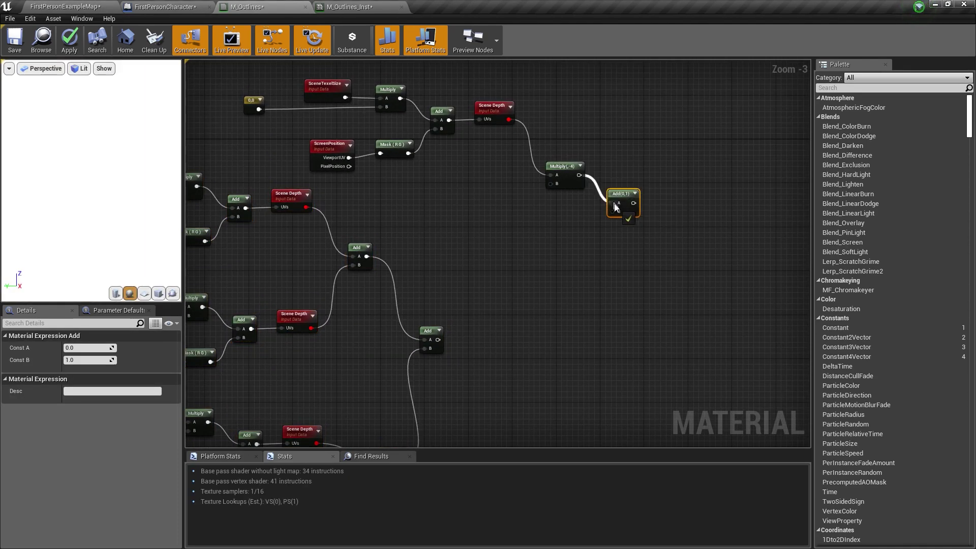
drag(438, 340, 661, 171)
Step: Connect the final Add node's output to the material's Emissive Color and apply the material
right_drag(661, 170, 370, 162)
right_click(373, 158)
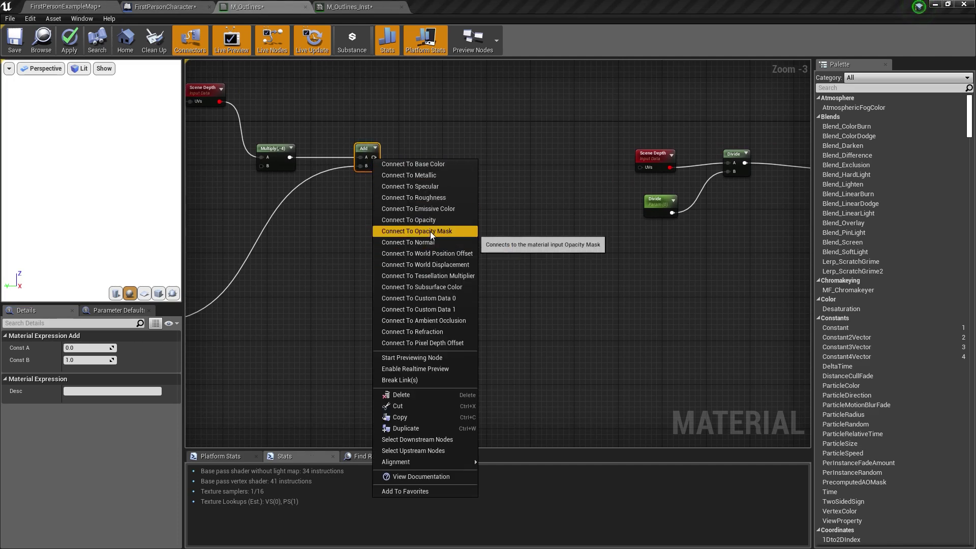
click(438, 209)
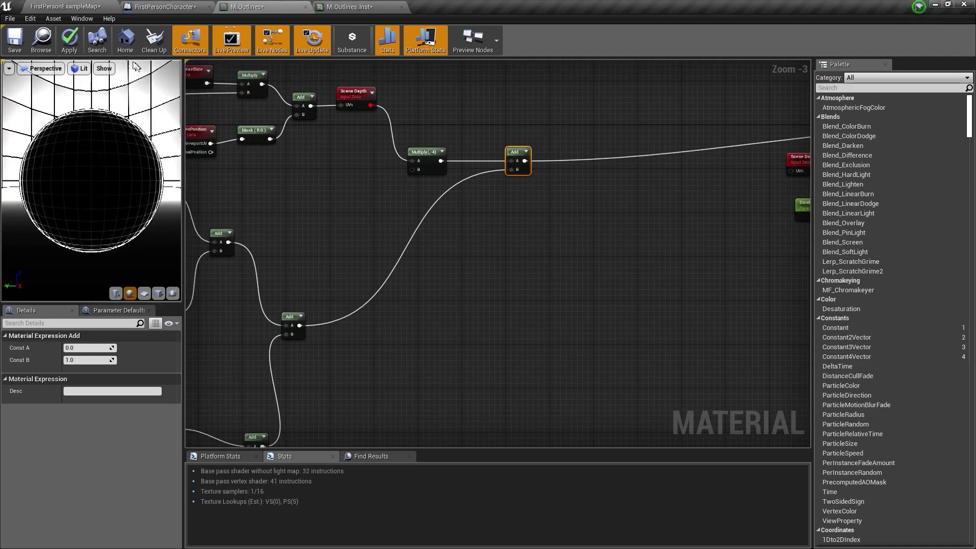
click(69, 40)
Step: Examine the depth-difference outlines on the objects in the FirstPersonExampleMap level
click(54, 6)
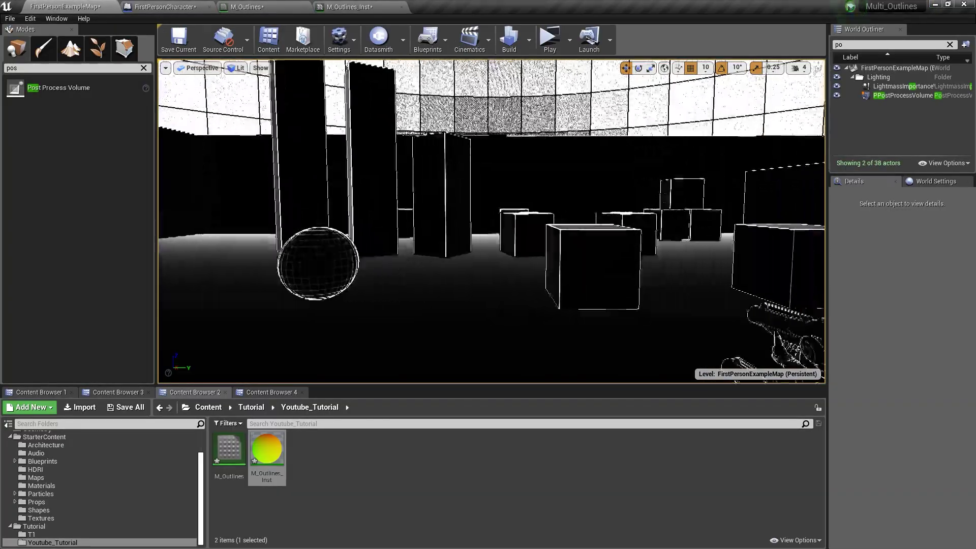
key(s)
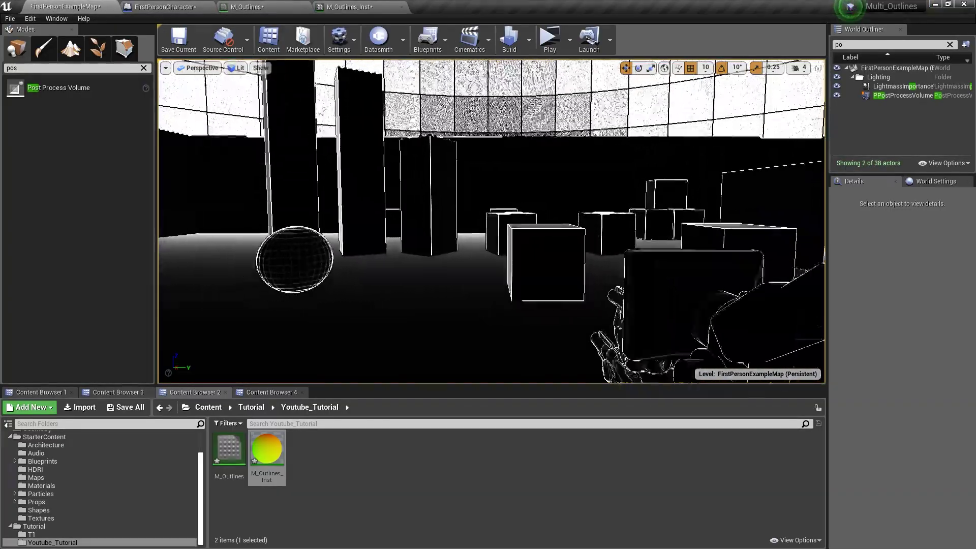
right_drag(408, 180, 408, 181)
Step: Set the M_Outlines material's Blendable Location to Before Tonemapping and apply the change
click(262, 6)
right_drag(778, 134, 405, 165)
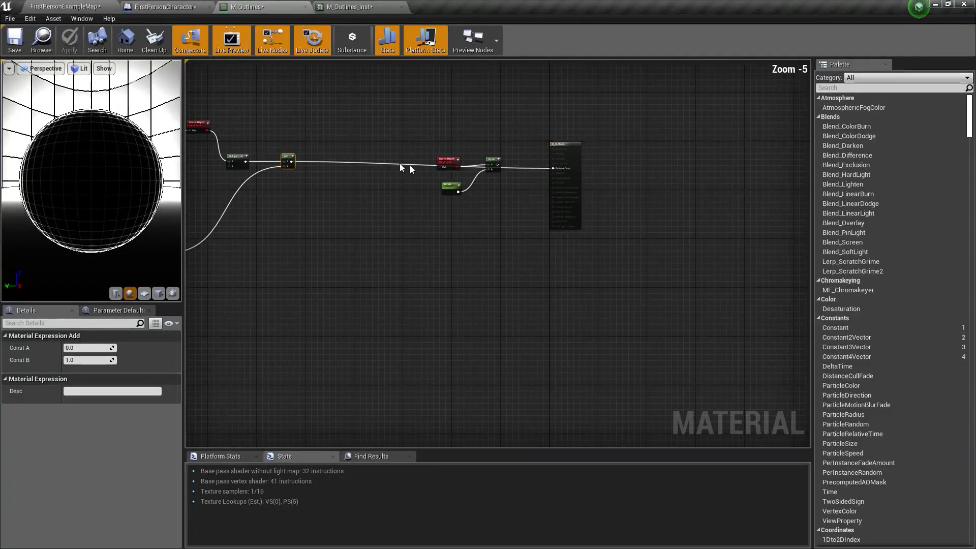
scroll(569, 165, down, 1)
click(569, 165)
click(69, 321)
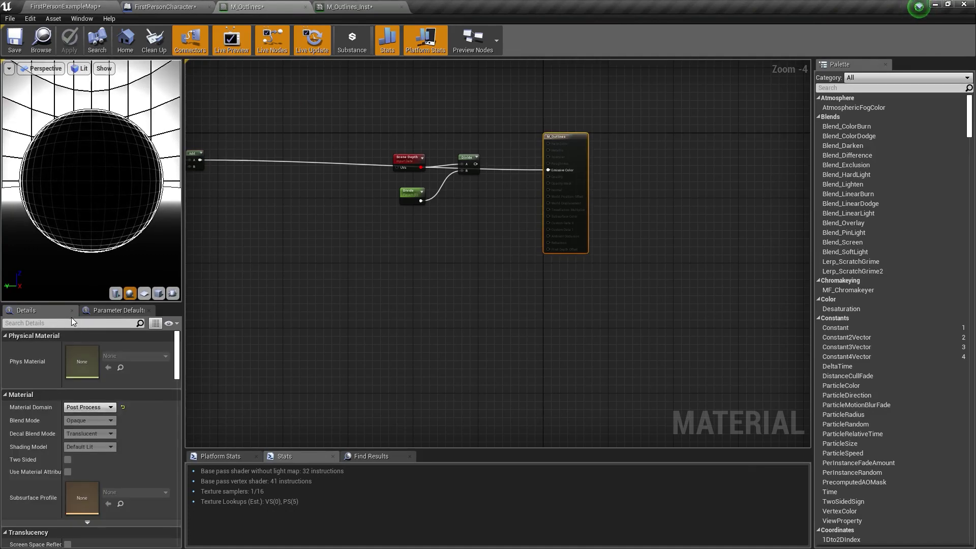
text(blend)
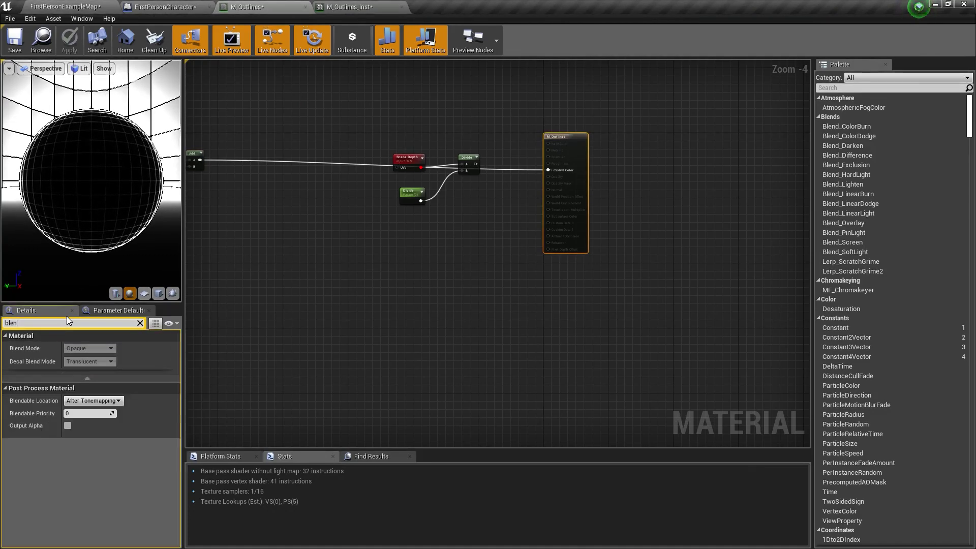
click(99, 404)
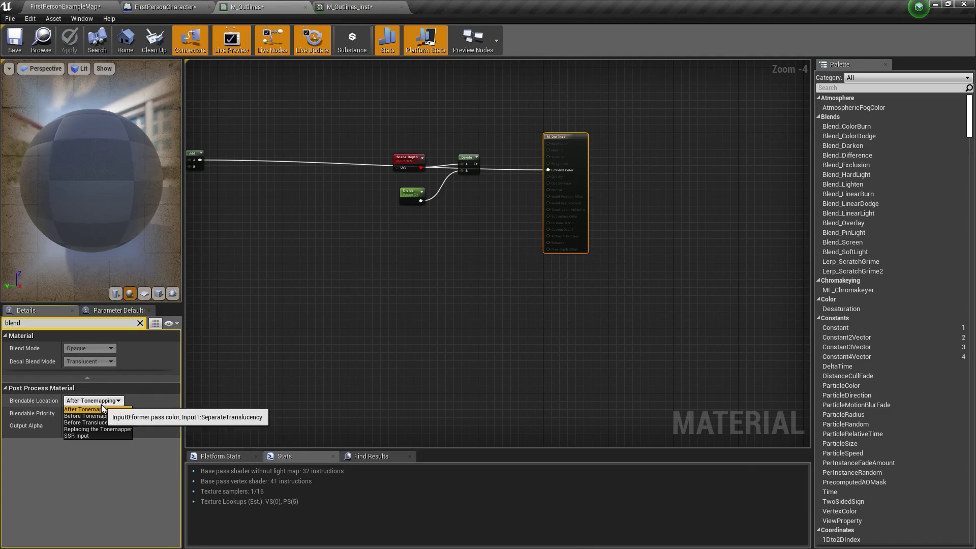
click(107, 418)
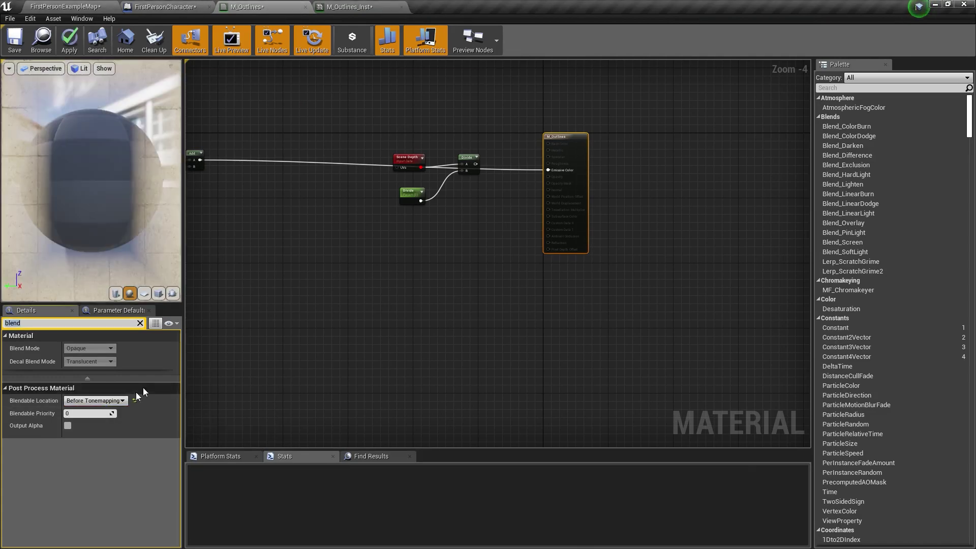
right_drag(244, 308, 438, 288)
click(67, 53)
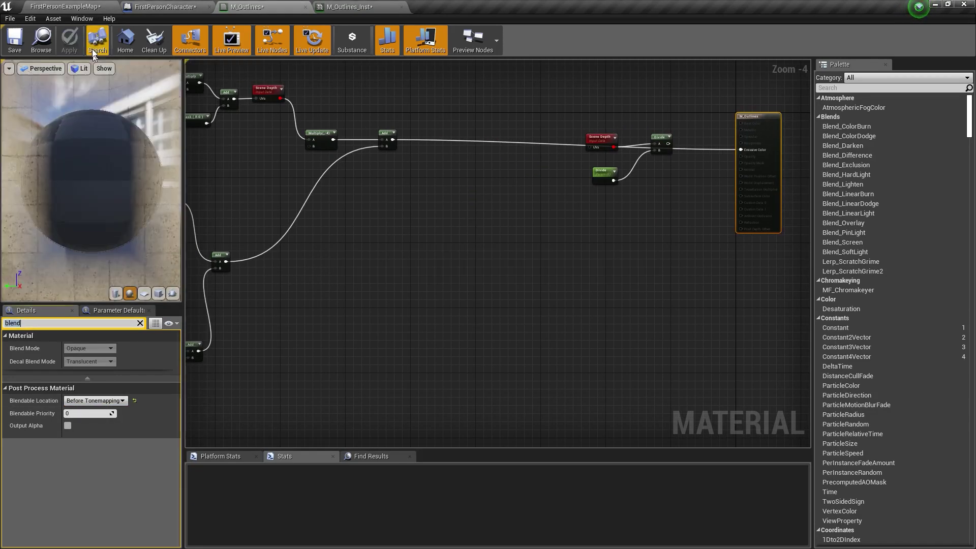
Step: View the outlines in the FirstPersonExampleMap level with the Before Tonemapping setting
click(77, 6)
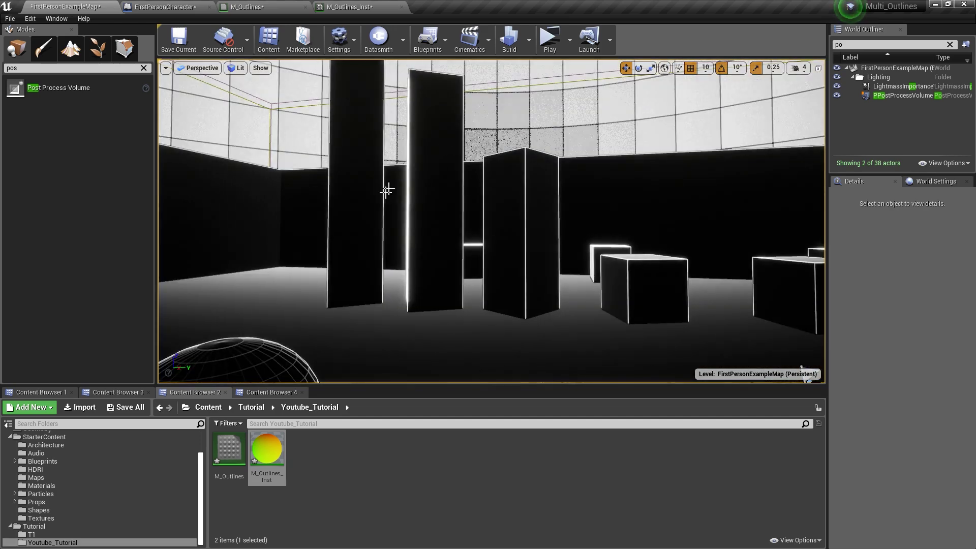
right_drag(388, 190, 348, 199)
right_drag(610, 284, 585, 277)
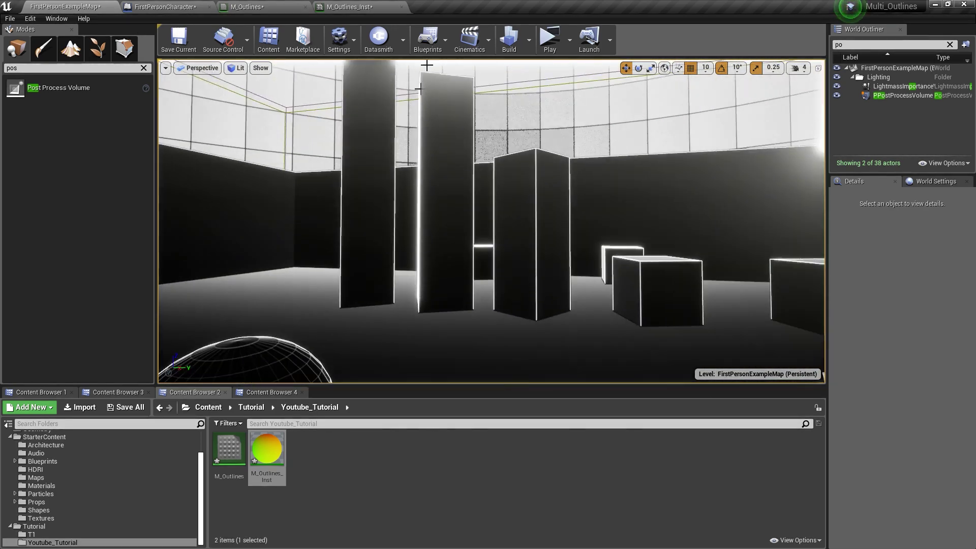
Step: Route the final Add node through a new Floor node into Emissive Color and apply the material
click(250, 6)
scroll(392, 140, up, 2)
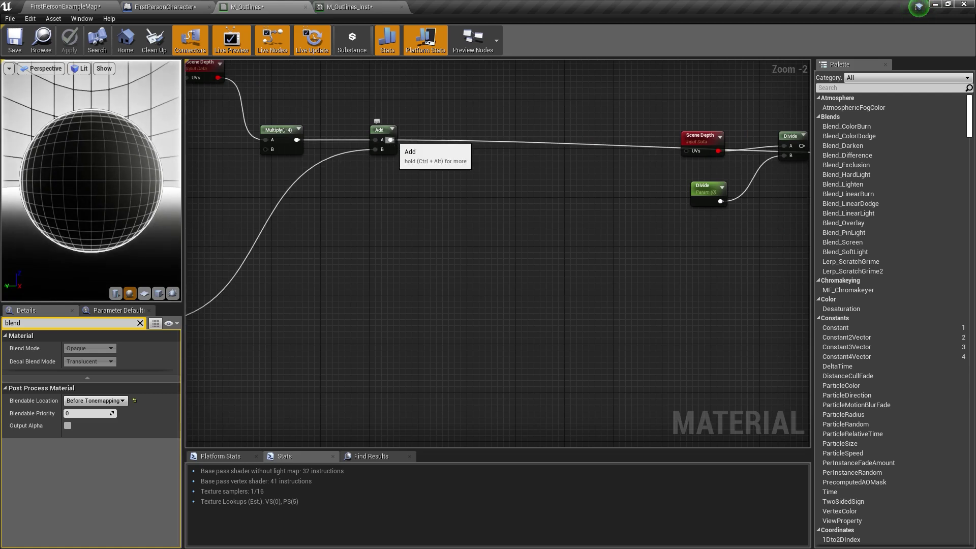
drag(391, 140, 436, 125)
text(fo)
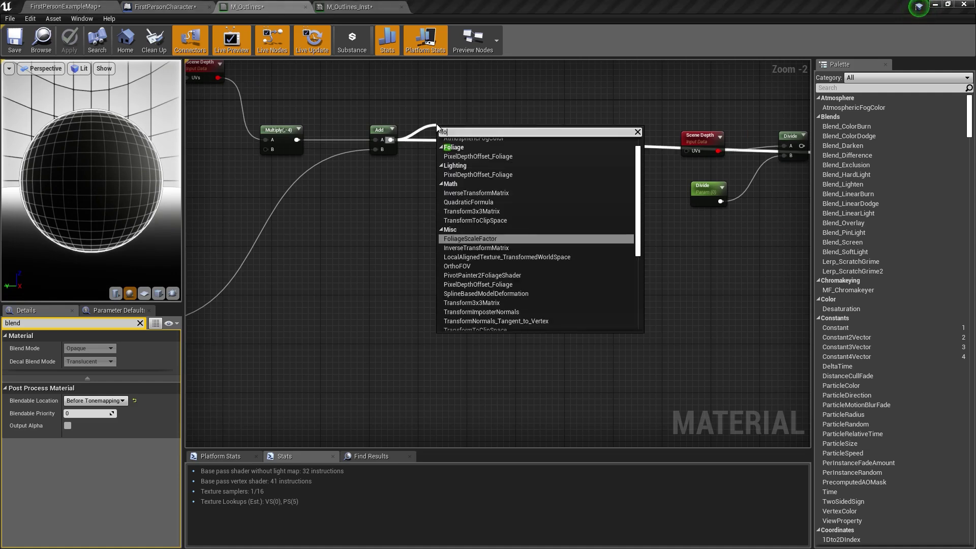
key(BackSpace)
text(loor\)
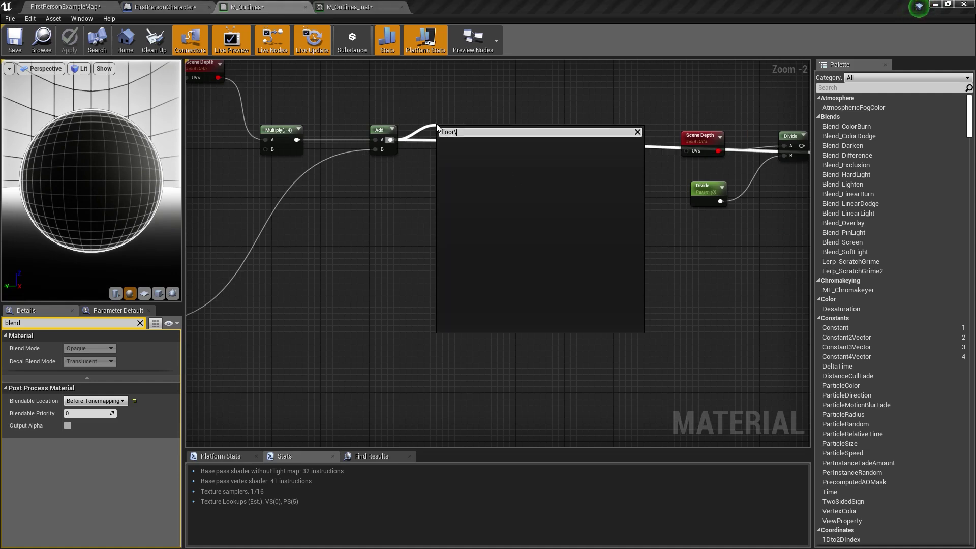
scroll(448, 153, down, 2)
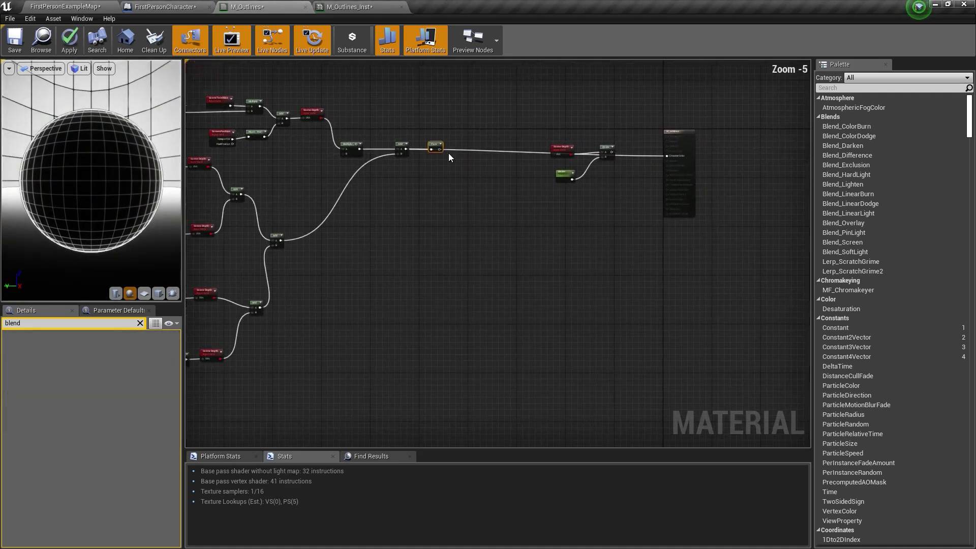
scroll(443, 154, up, 2)
scroll(444, 154, down, 1)
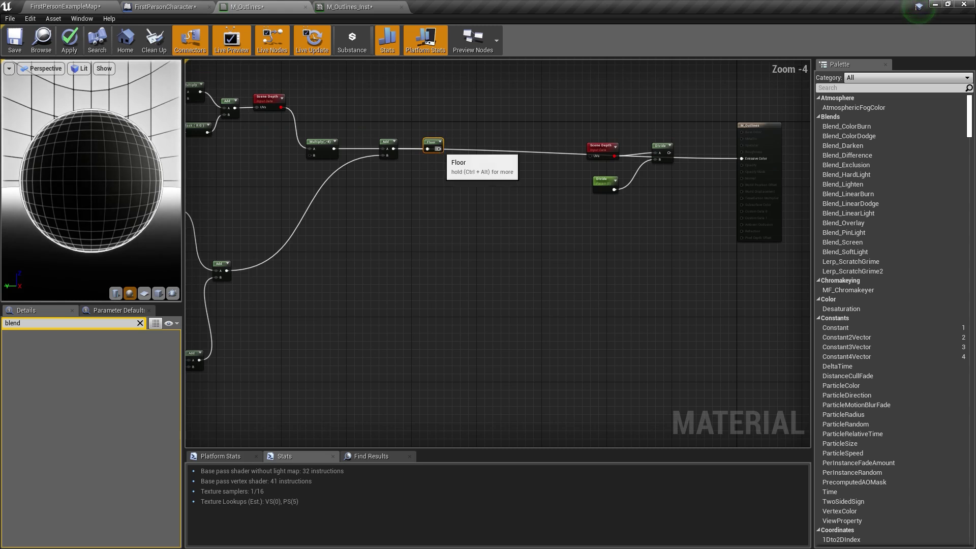
drag(438, 148, 751, 159)
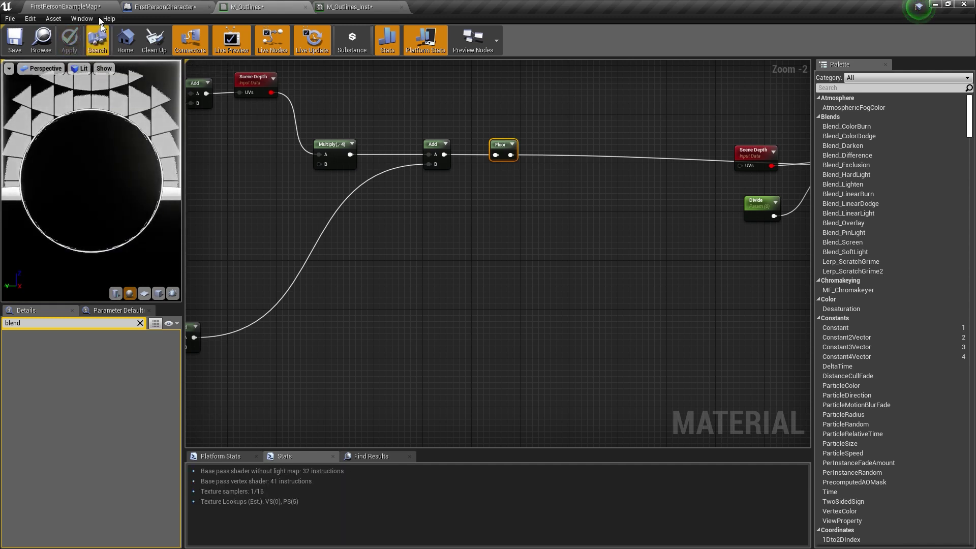
Step: Look around the FirstPersonExampleMap level to examine the outlines produced with the Floor node
click(79, 5)
right_drag(355, 152, 284, 177)
right_drag(488, 221, 244, 227)
Step: Place a Lerp node between Floor and Emissive Color, connecting Floor to its Alpha and its output to Emissive Color
right_drag(396, 173, 465, 257)
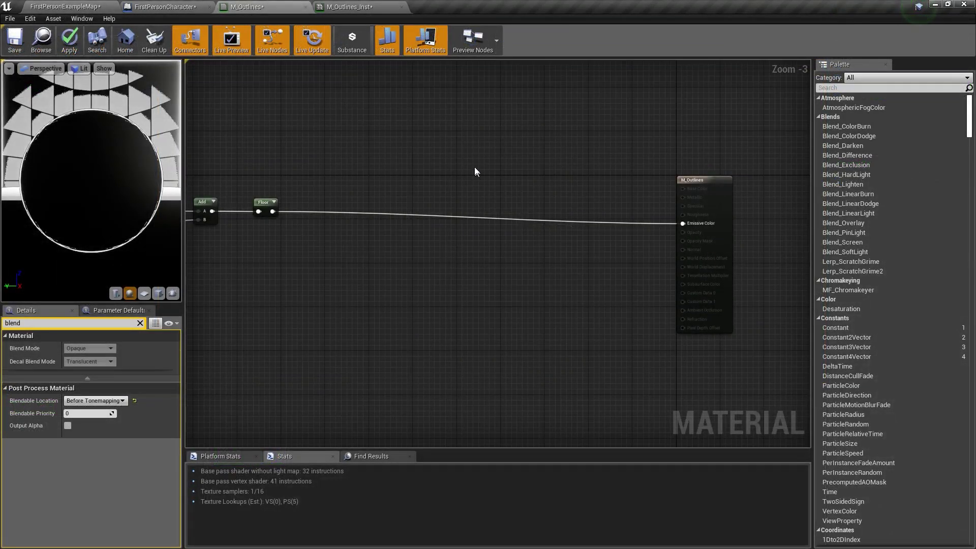
click(469, 158)
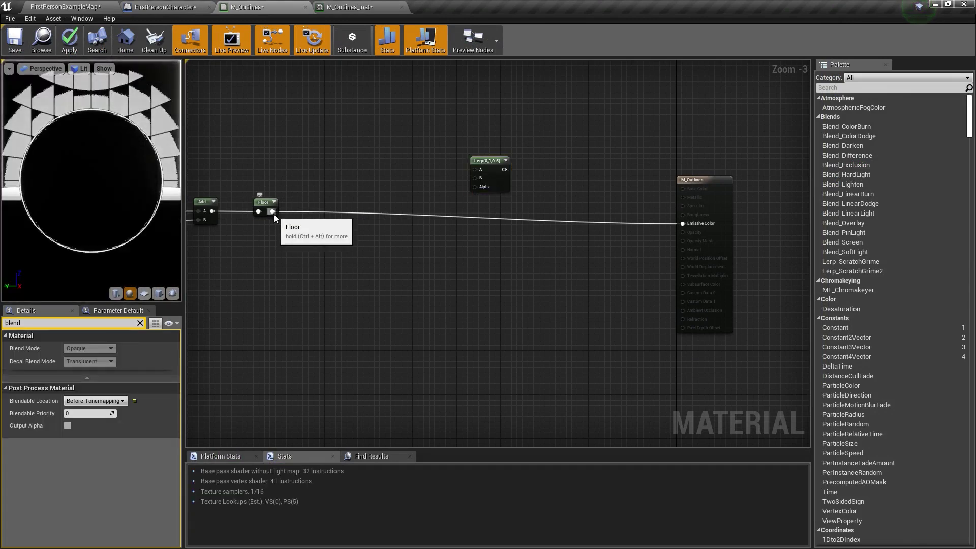
drag(474, 194, 576, 190)
drag(688, 226, 684, 223)
Step: Add a vector parameter named color1 with R set to 2.0 and connect it to the Lerp's B input
right_drag(351, 139, 463, 200)
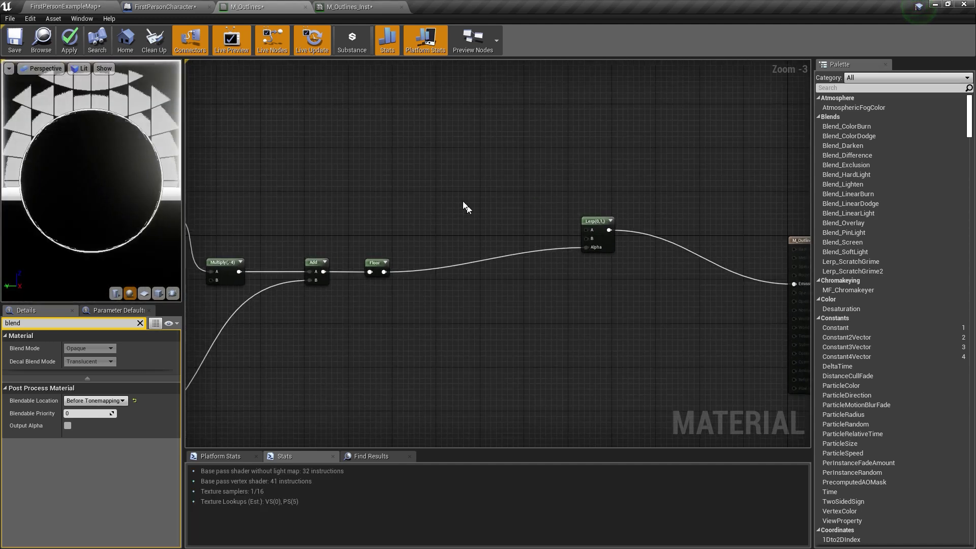
click(408, 156)
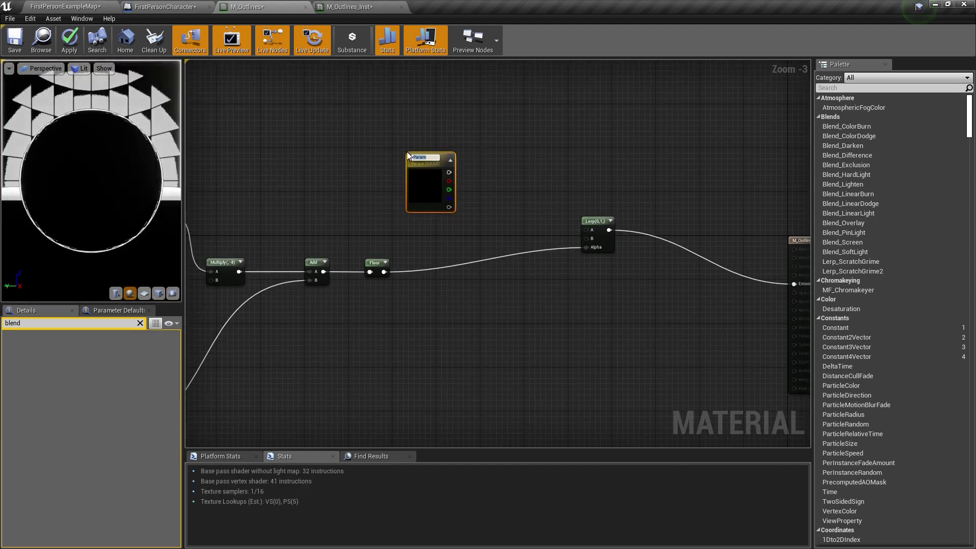
text(color1)
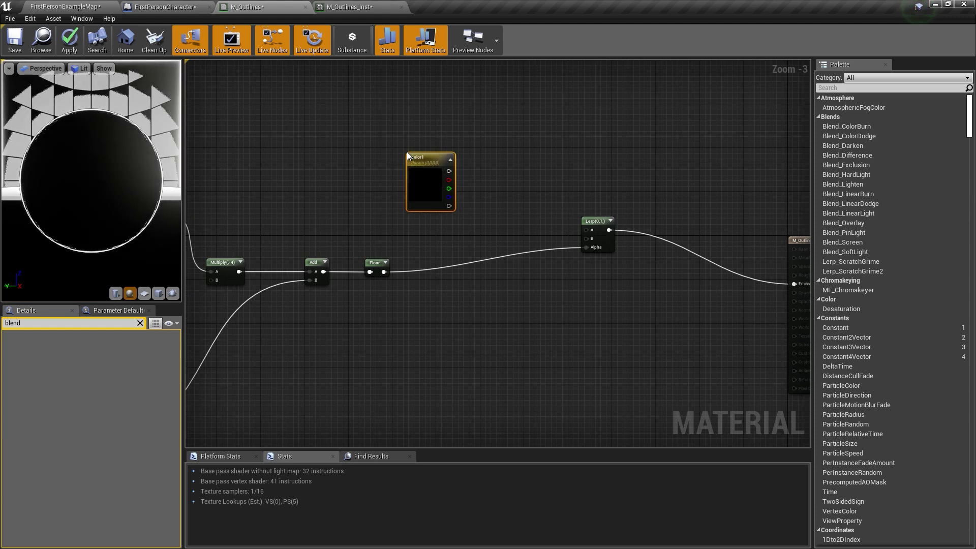
click(140, 324)
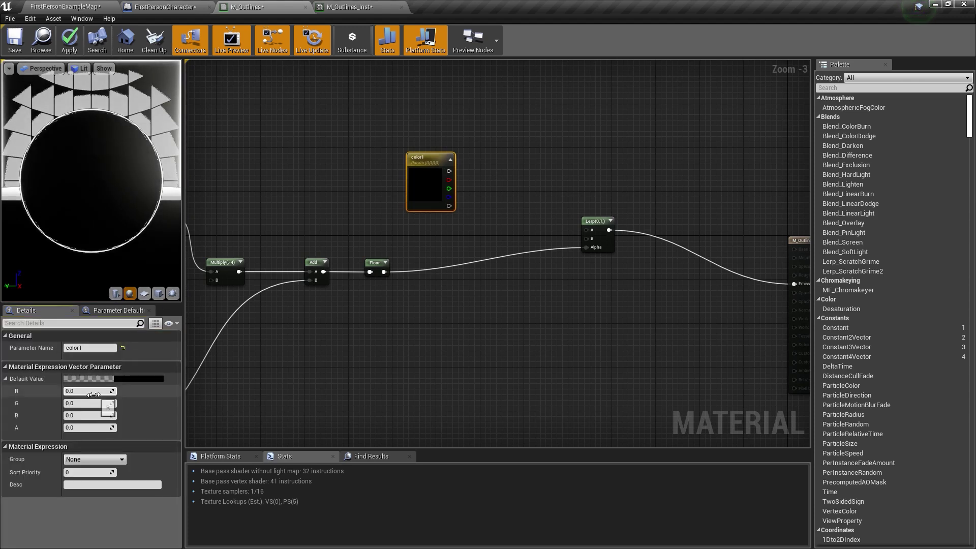
key(Return)
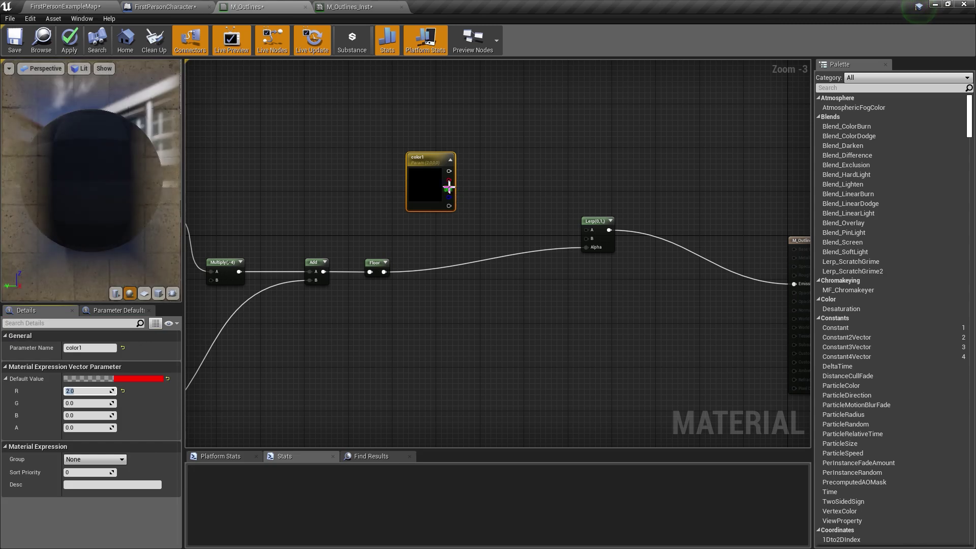
drag(449, 171, 592, 239)
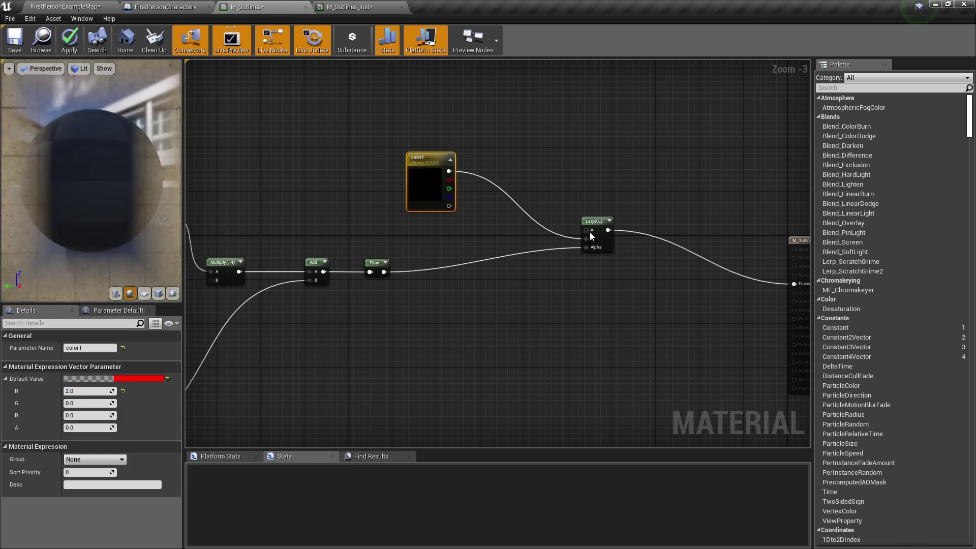
Step: Add a SceneTexture node above color1 and set its Scene Texture Id to PostProcessInput0
right_click(367, 130)
text(sce)
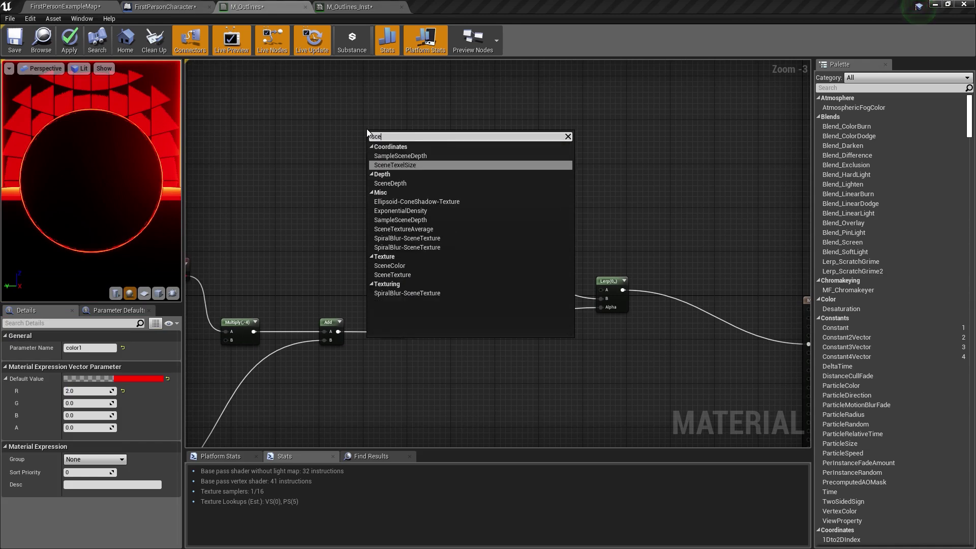
text(ne te)
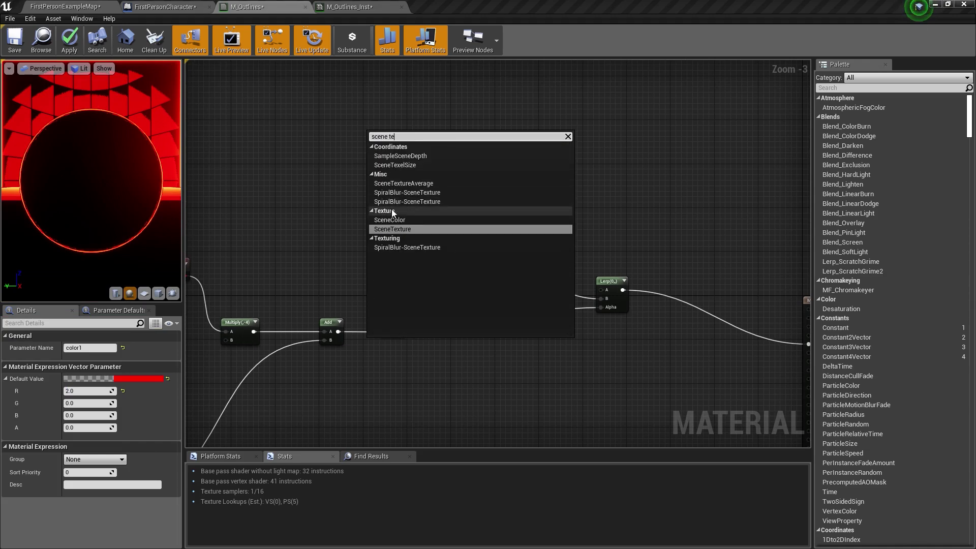
key(Return)
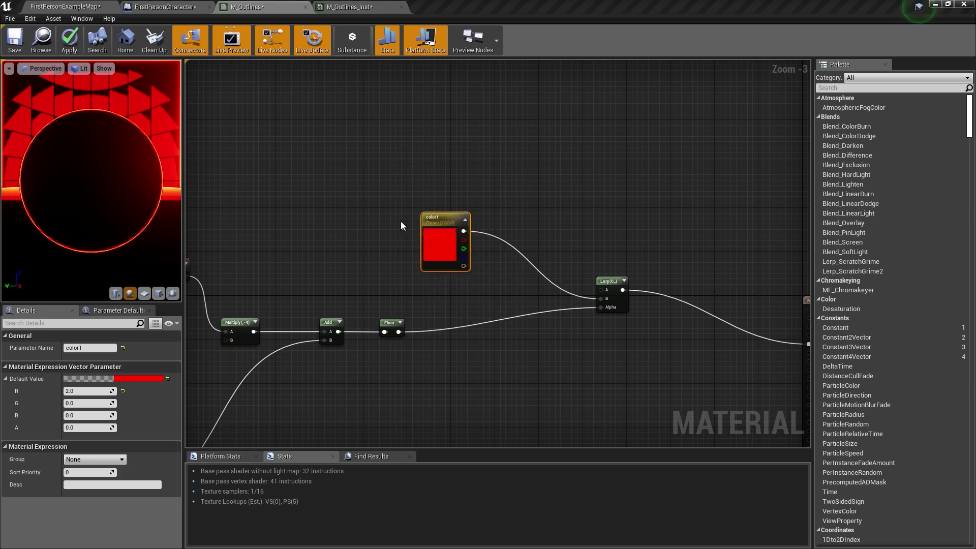
click(103, 348)
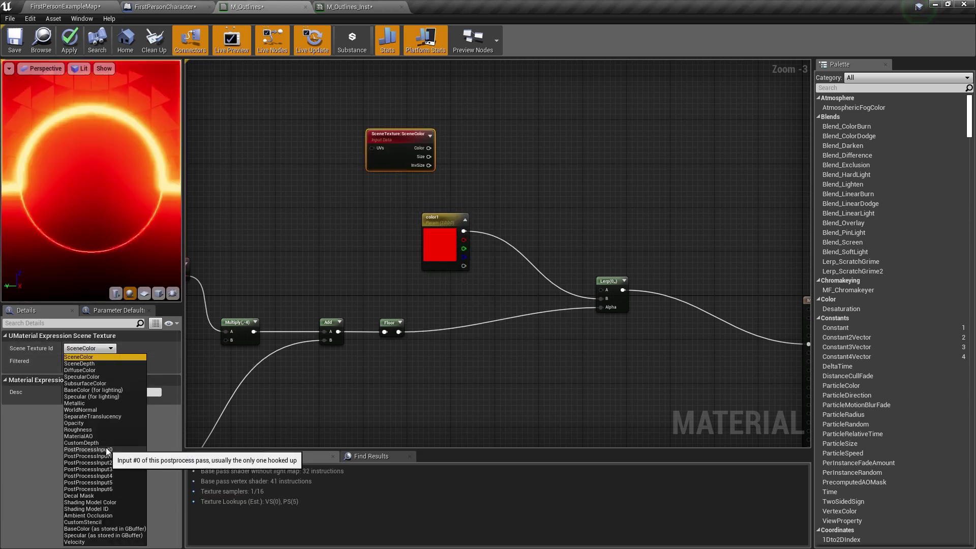
click(106, 450)
Step: Route the PostProcessInput0 color through an RGB Component Mask into the Lerp's A input, apply the material and check the level
drag(445, 148, 500, 156)
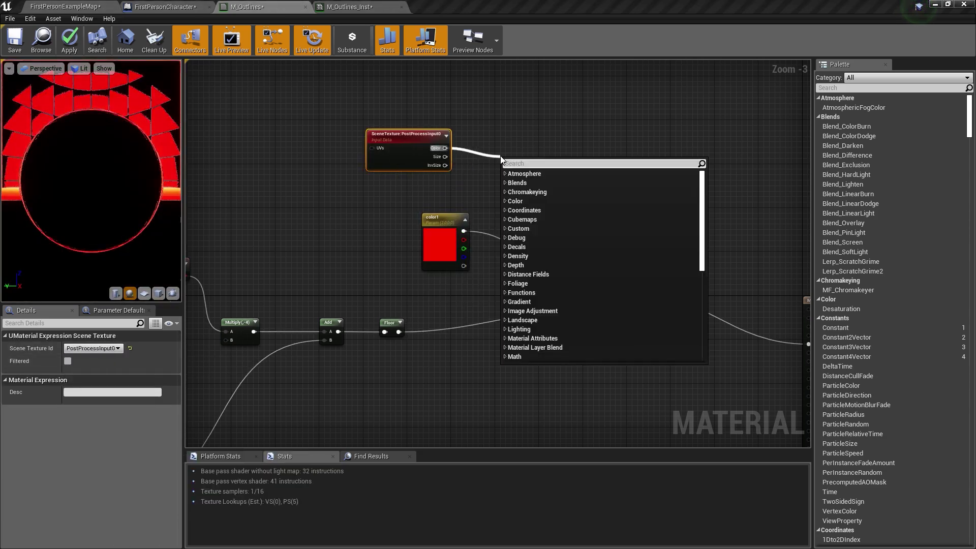
text(mask)
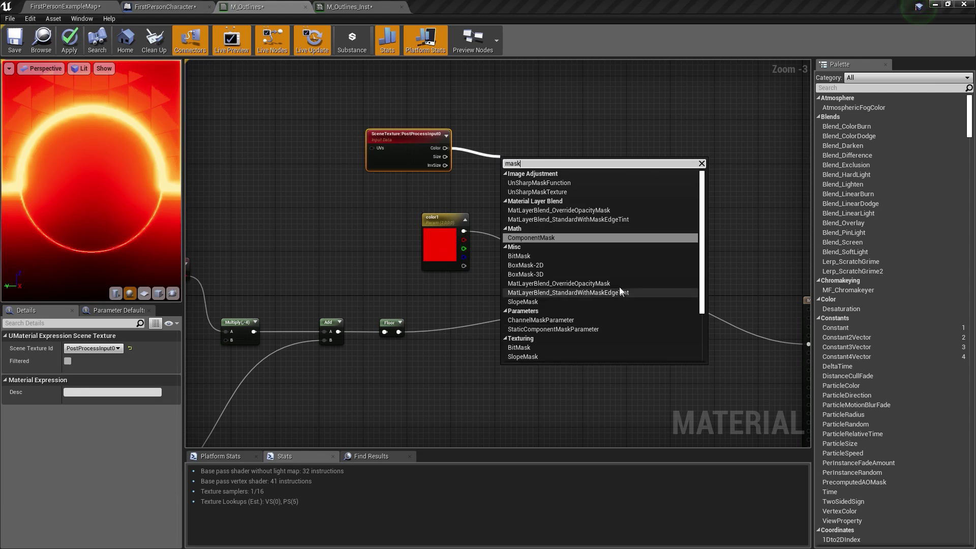
click(592, 238)
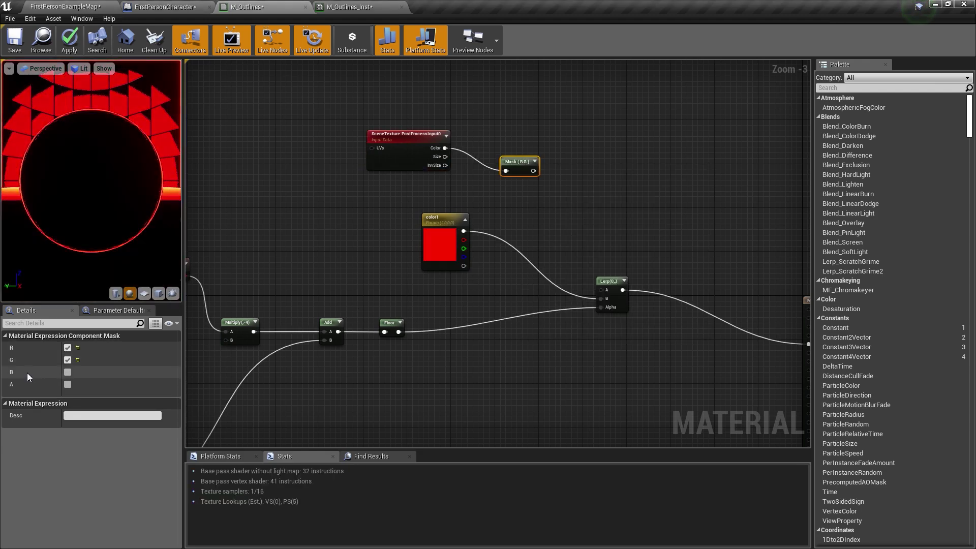
click(69, 371)
drag(391, 152, 360, 159)
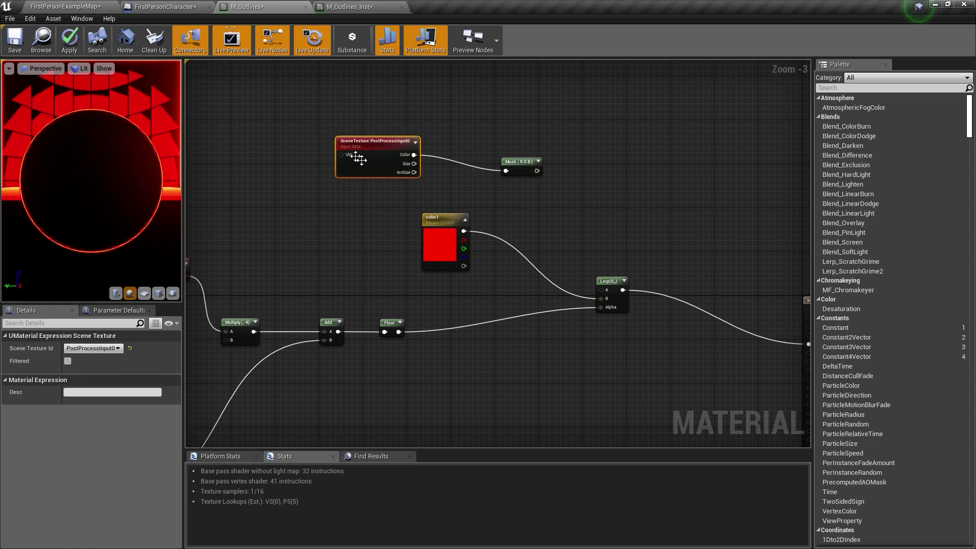
drag(535, 173, 605, 289)
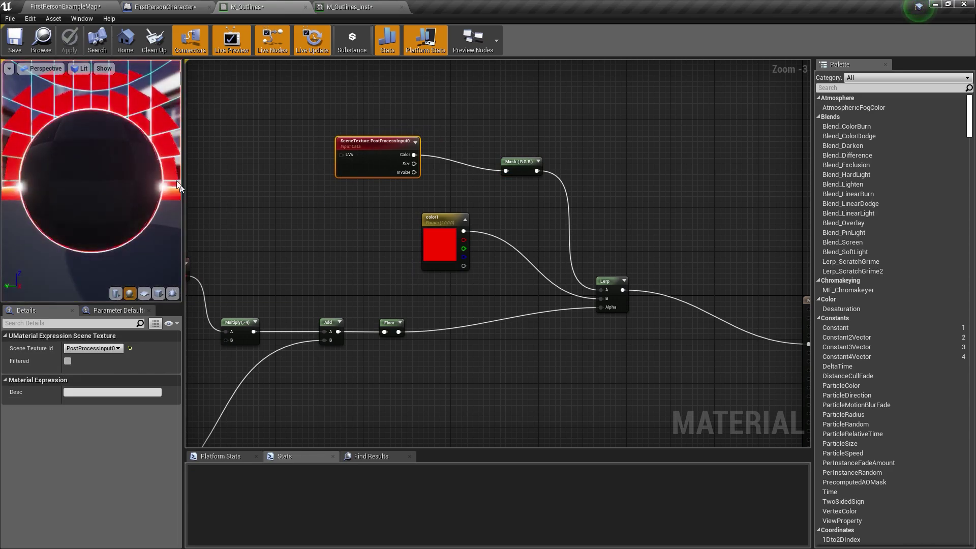
click(66, 6)
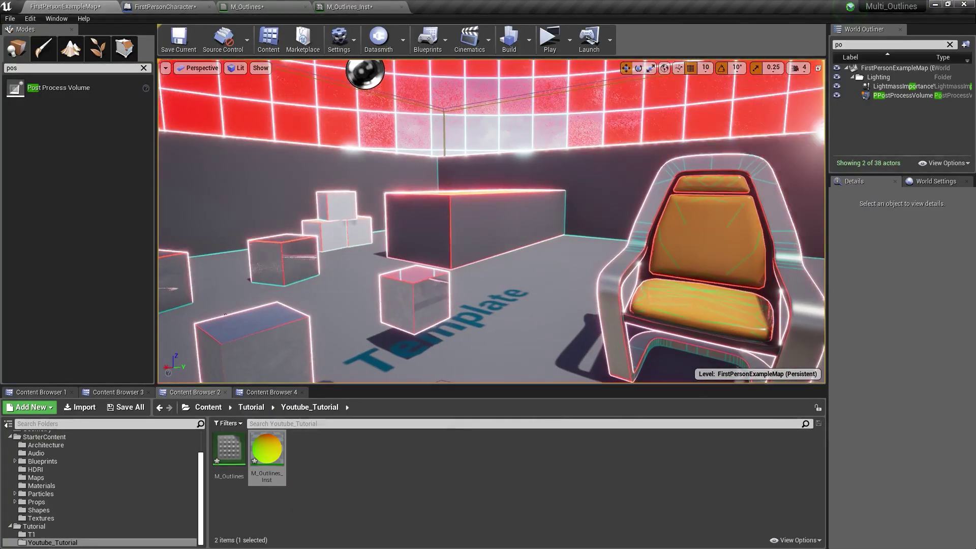
key(w)
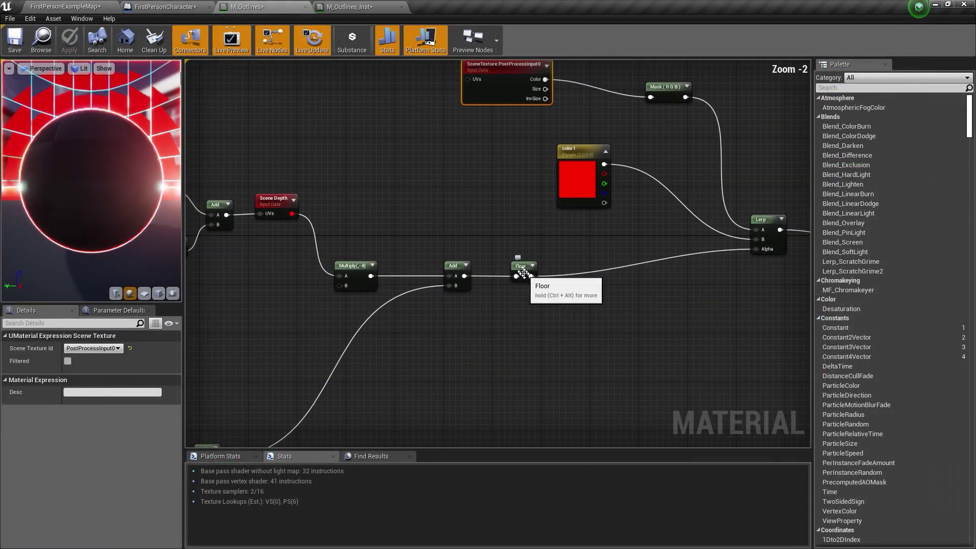
Step: Insert a Clamp node between Floor and the Lerp's Alpha input and apply the material
drag(529, 275, 585, 264)
text(clamp)
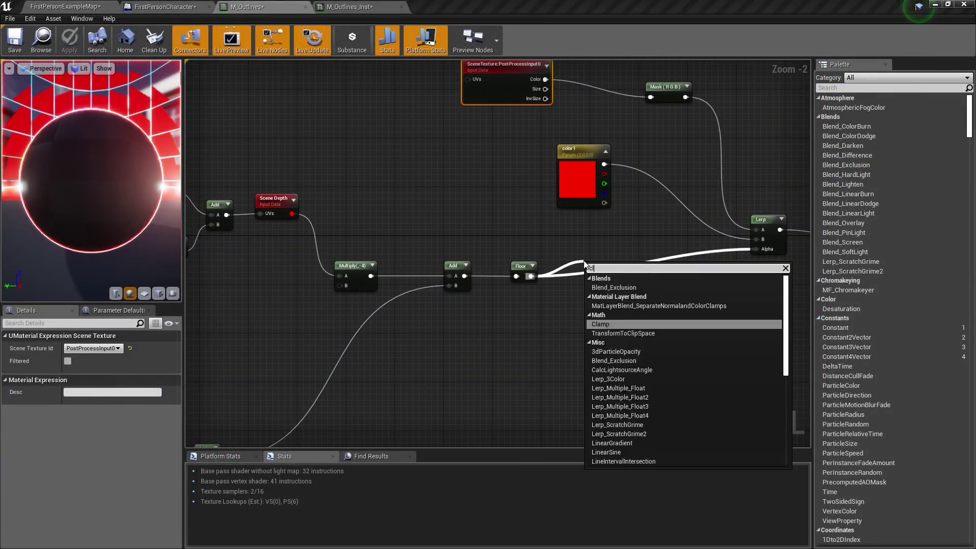
key(Return)
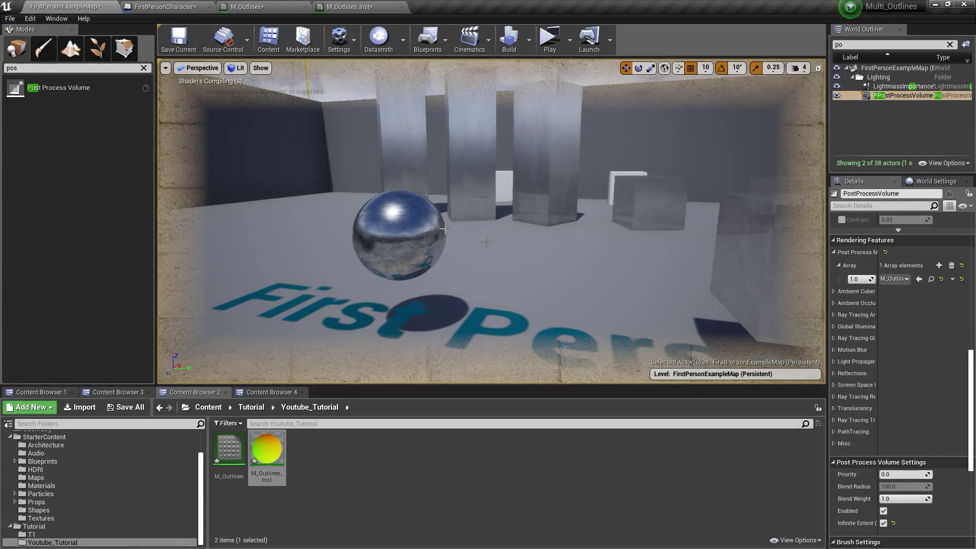
Step: Examine the clamped outlines on the level's objects and sky, and review the depth nodes in the M_Outlines graph
key(s)
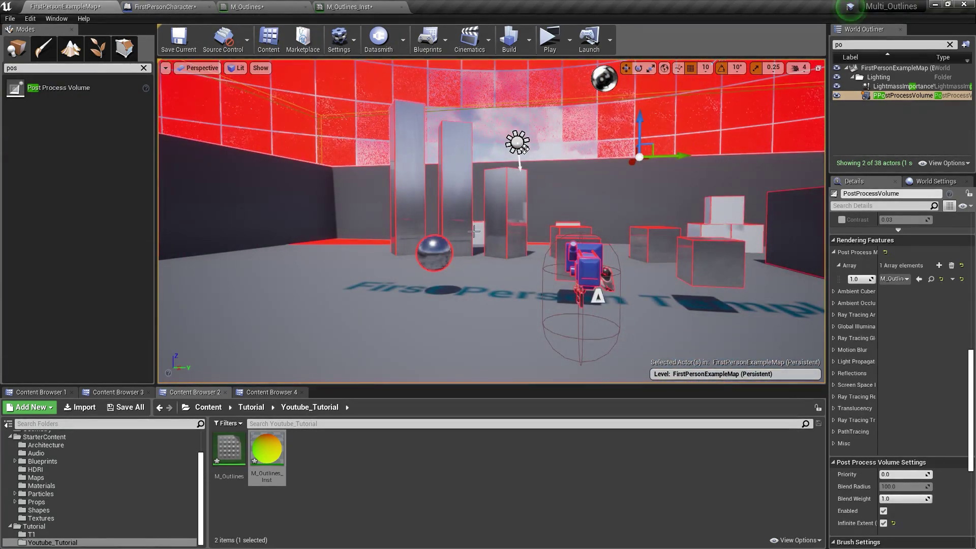
right_drag(474, 232, 504, 154)
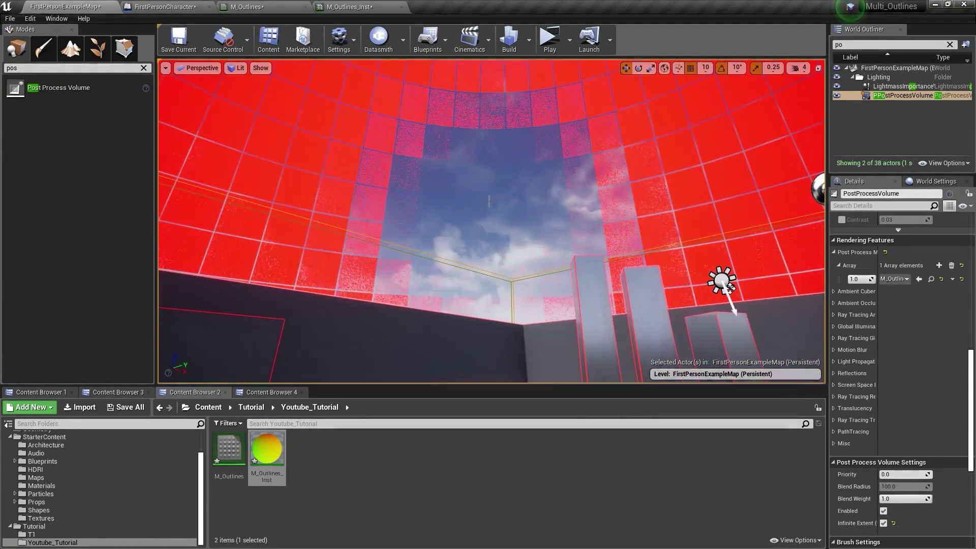
right_drag(491, 221, 441, 120)
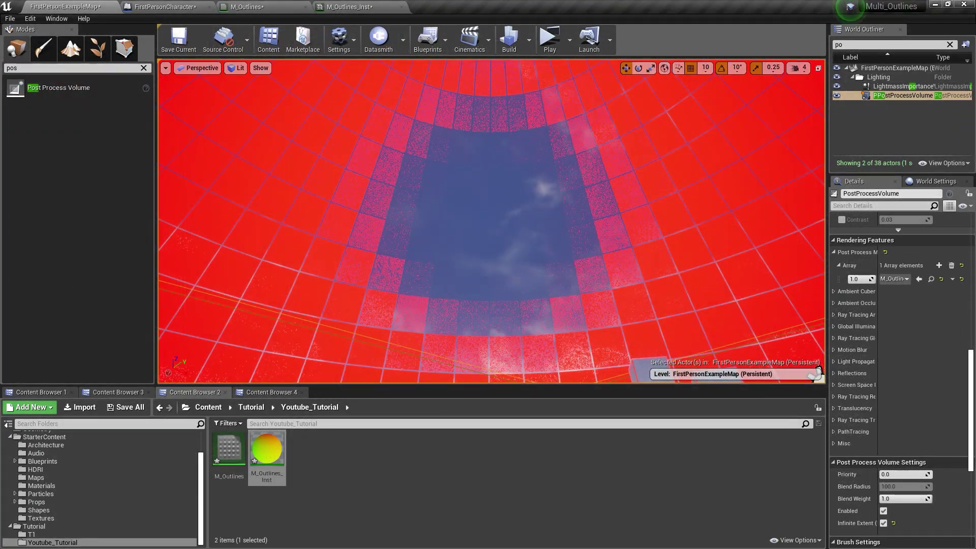
click(270, 4)
scroll(463, 283, down, 4)
scroll(402, 185, up, 4)
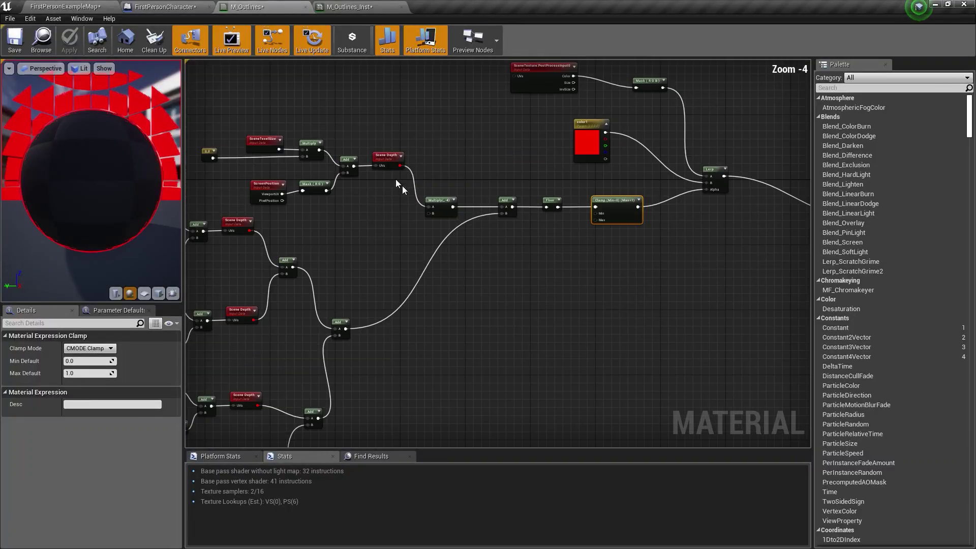
right_drag(450, 178, 711, 177)
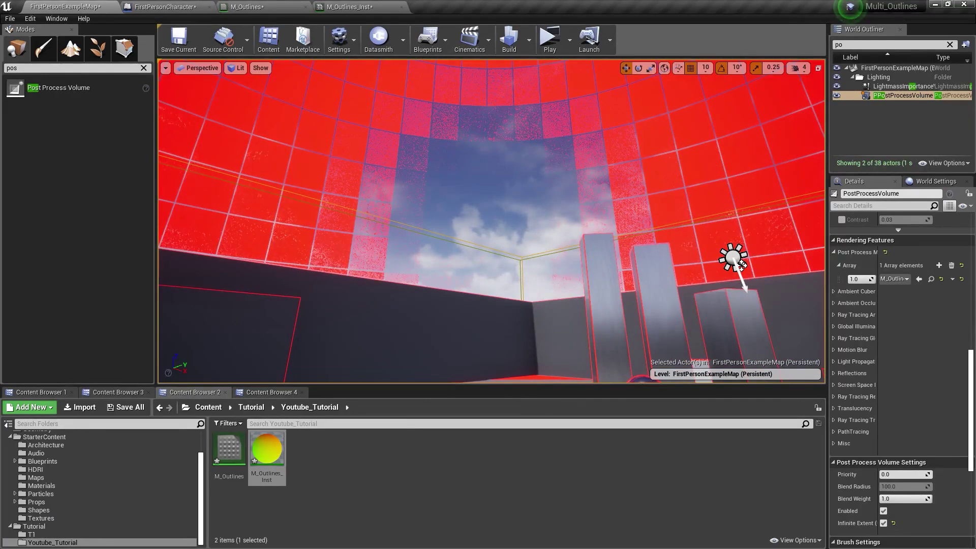
Step: Duplicate the central Scene Depth node in the M_Outlines graph and place the copy below the Clamp node
click(277, 7)
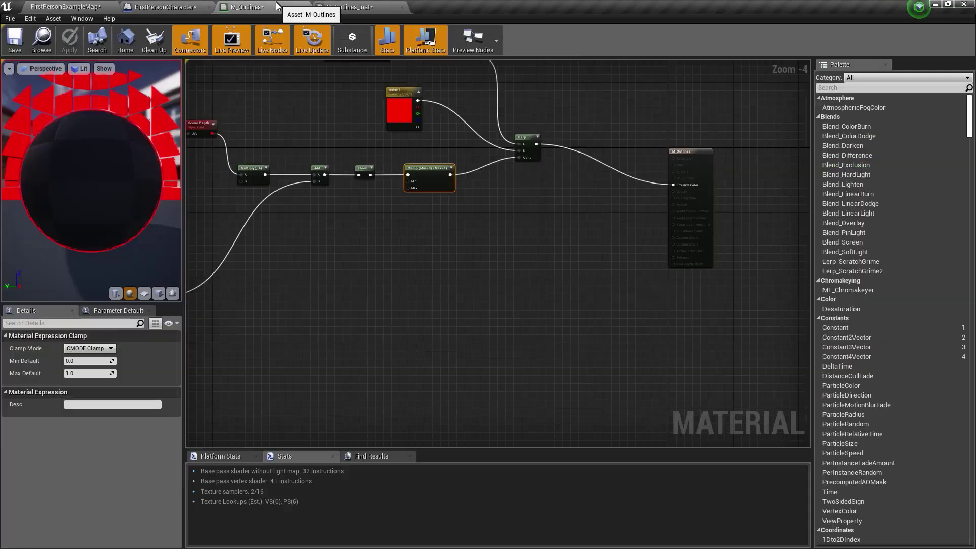
right_drag(340, 152, 484, 189)
click(348, 161)
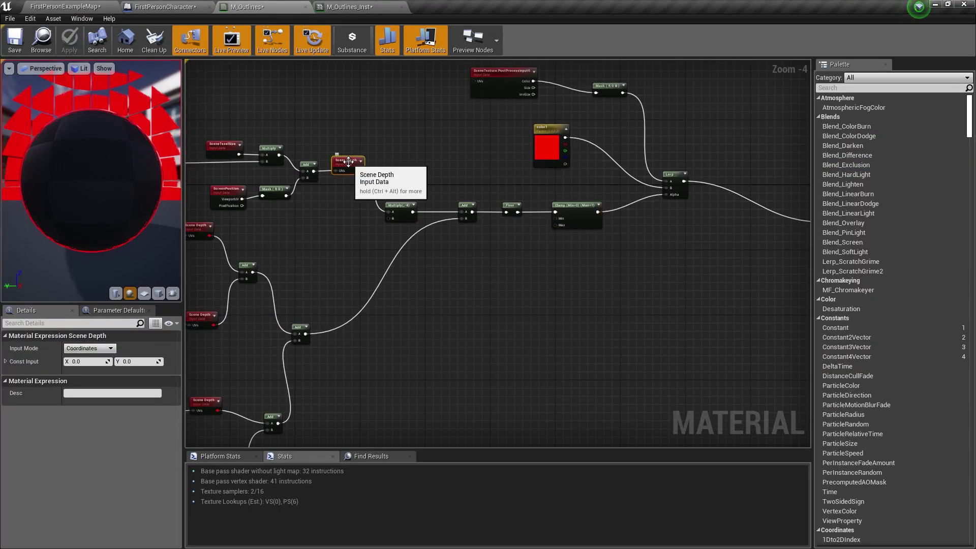
drag(349, 166, 629, 259)
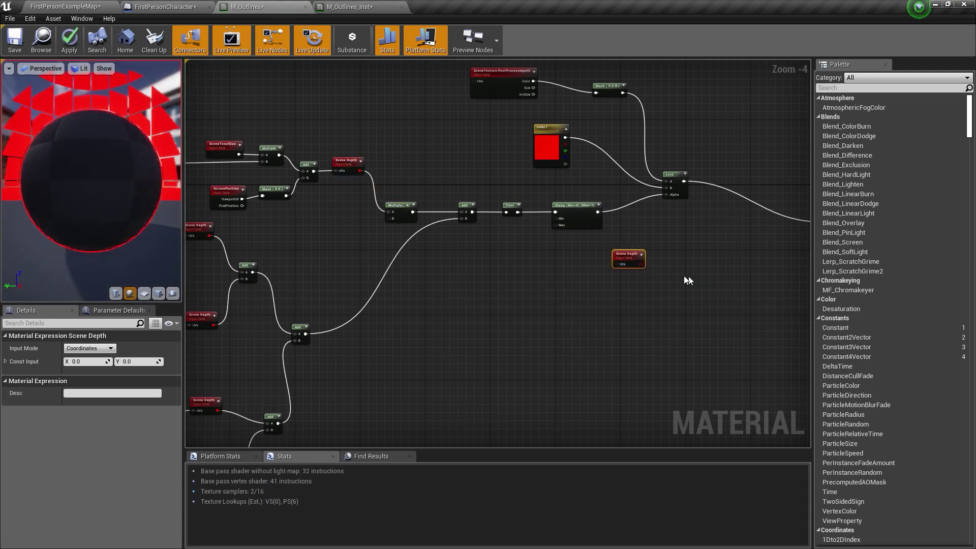
right_drag(684, 275, 491, 279)
scroll(492, 279, up, 2)
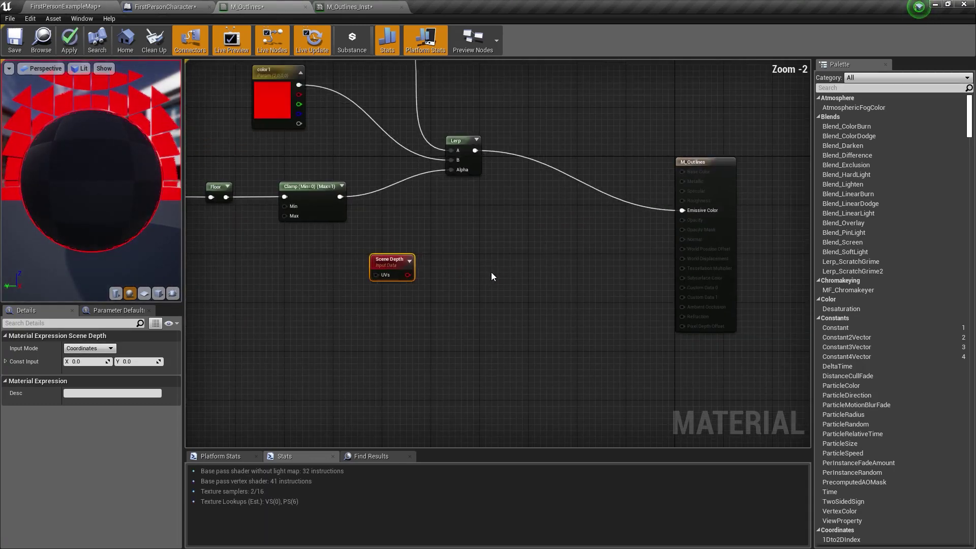
Step: Add an If node beside the copied Scene Depth node and connect the depth output to its A input
click(519, 241)
drag(406, 274, 529, 255)
drag(401, 268, 426, 249)
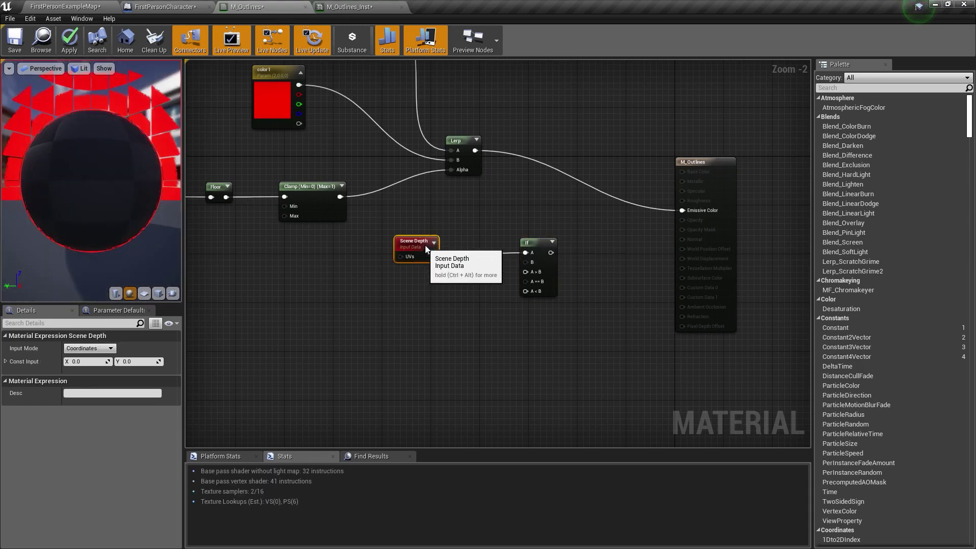
Step: Add a scalar parameter named max with default value 10000, connect it to the If node's B input and position it under Scene Depth
right_drag(430, 295, 413, 297)
click(431, 281)
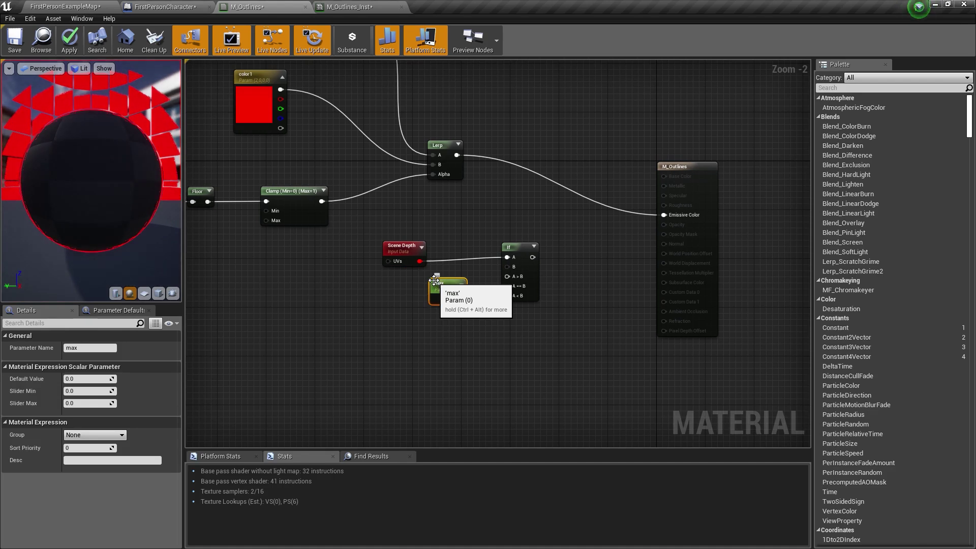
drag(460, 299, 511, 267)
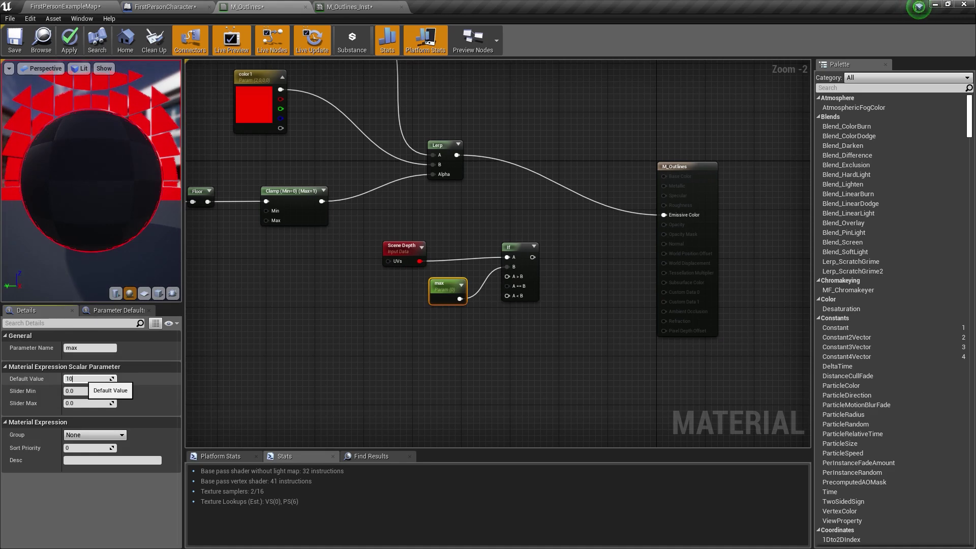
key(Return)
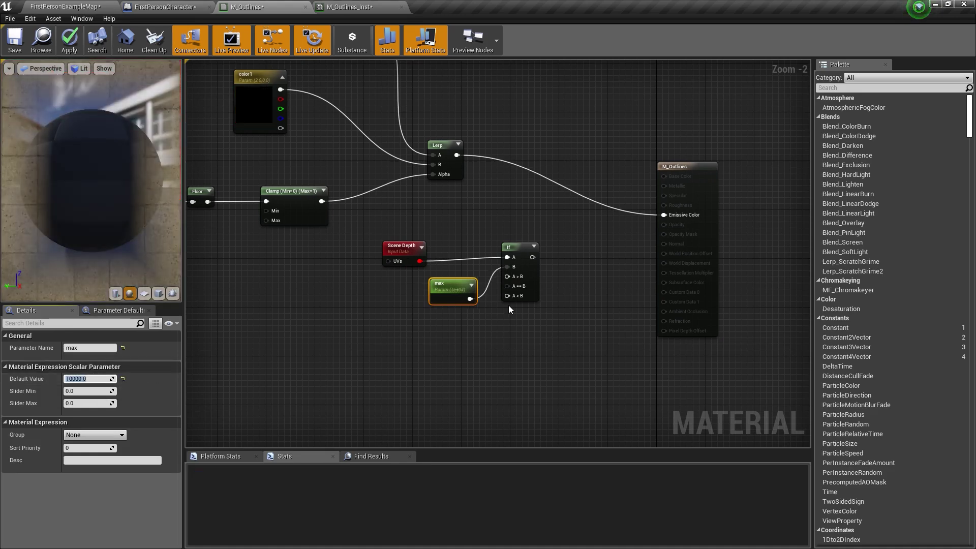
drag(440, 286, 377, 285)
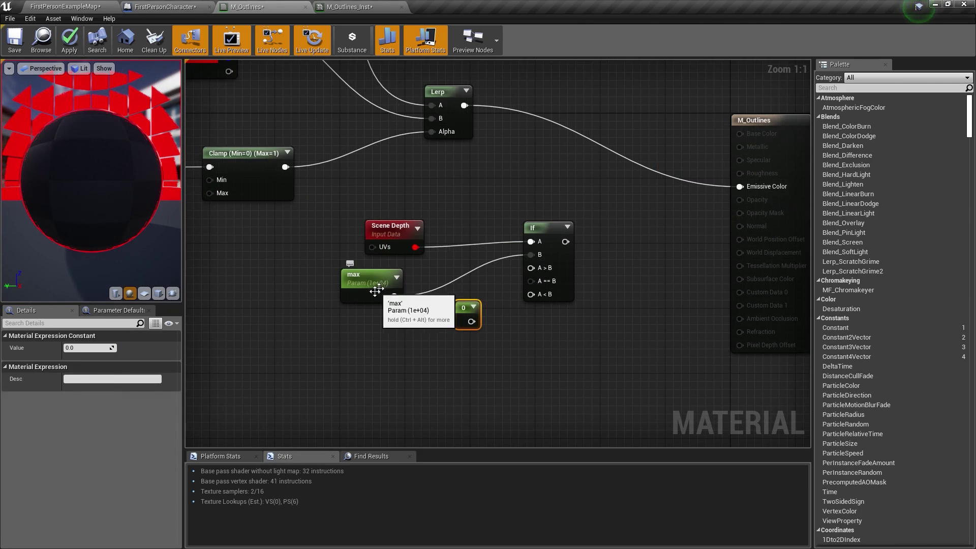
Step: Connect a constant of 0 to the If node's A > B input and a constant of 1 to its A < B input
drag(471, 321, 535, 270)
key(1)
click(481, 346)
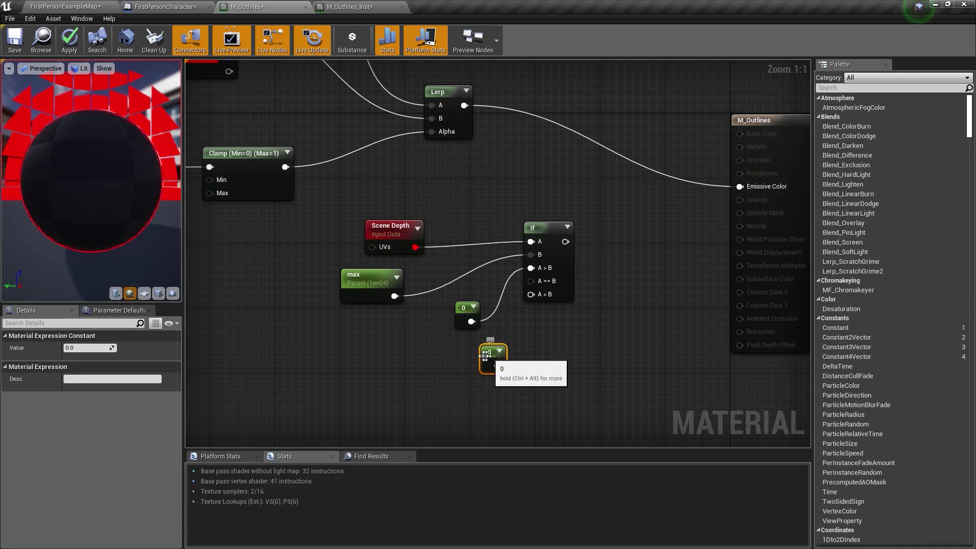
click(99, 347)
text(1)
key(Return)
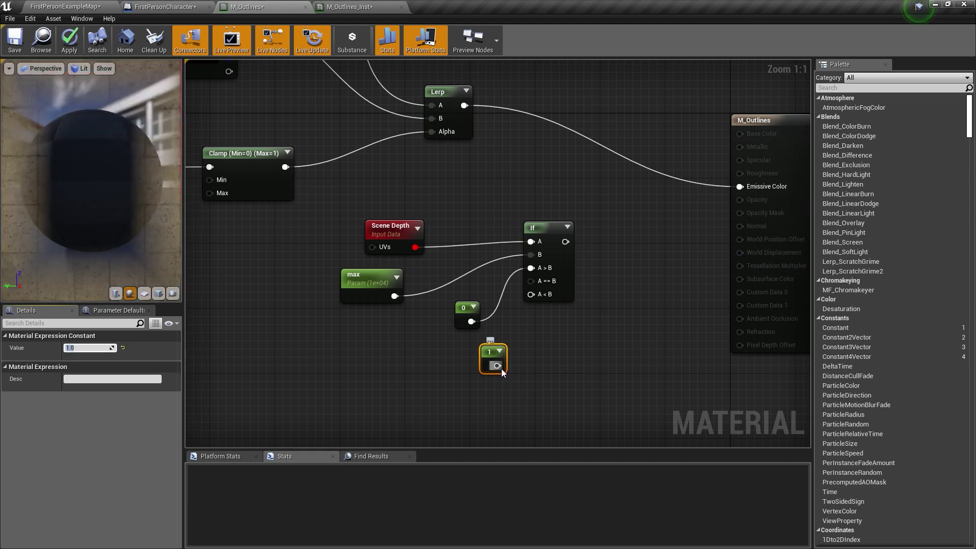
drag(497, 366, 533, 296)
Step: Add a second Lerp node, connecting the first Lerp to its B input and the If output to its Alpha
right_drag(493, 239, 540, 328)
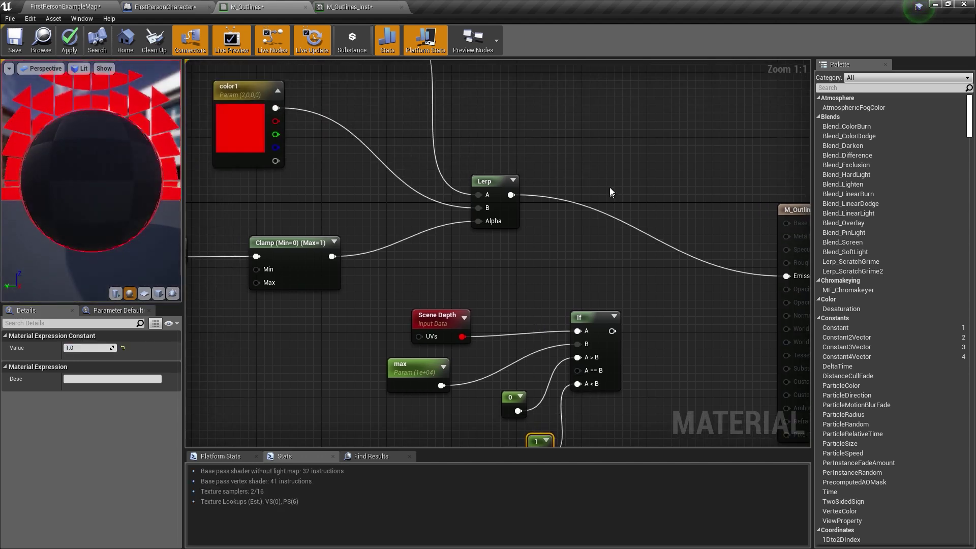
click(609, 189)
drag(511, 194, 617, 221)
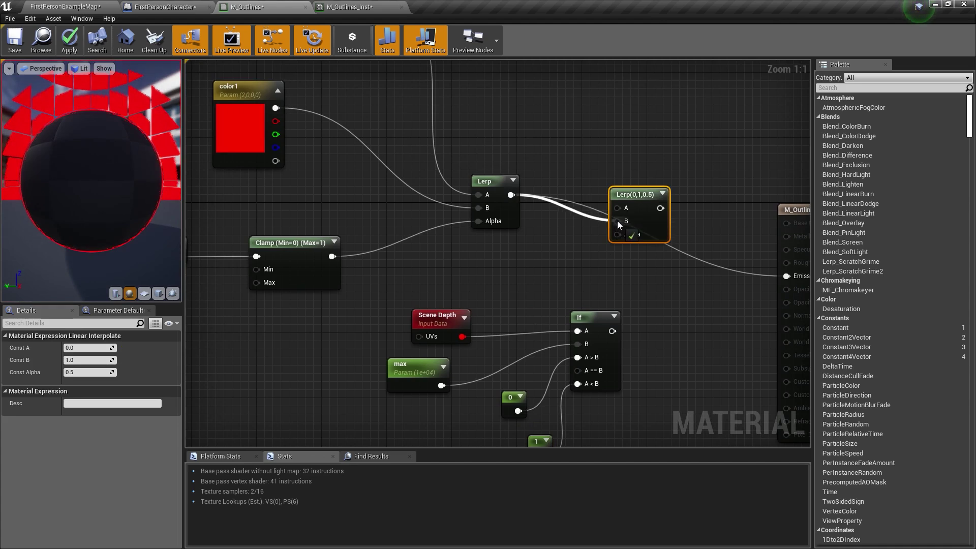
drag(612, 330, 617, 234)
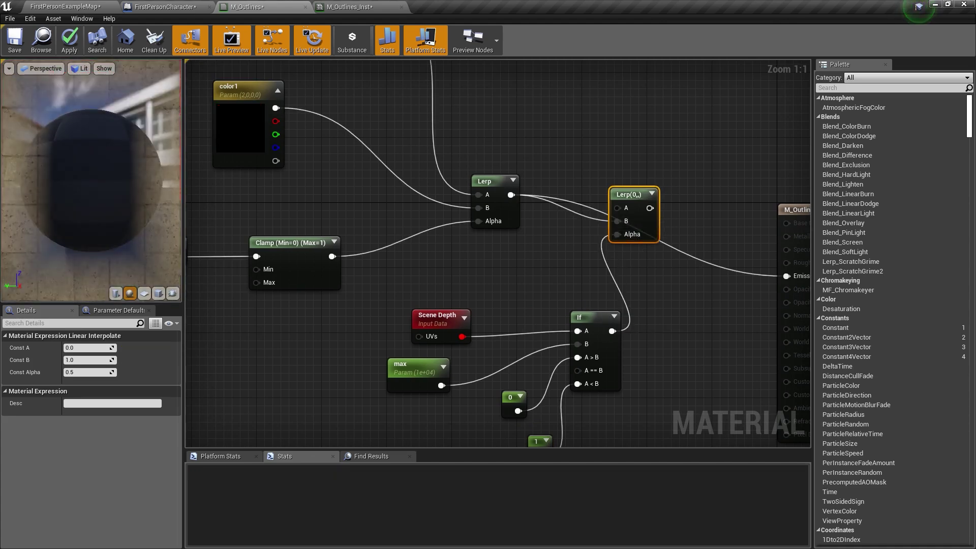
Step: Connect the RGB Mask to the second Lerp's A input and the second Lerp's output to Emissive Color
right_drag(422, 62, 407, 122)
drag(370, 84, 602, 274)
right_drag(665, 294, 586, 245)
drag(556, 224, 694, 293)
Step: Apply the material and look around the FirstPersonExampleMap level to check the depth-limited outlines
click(573, 188)
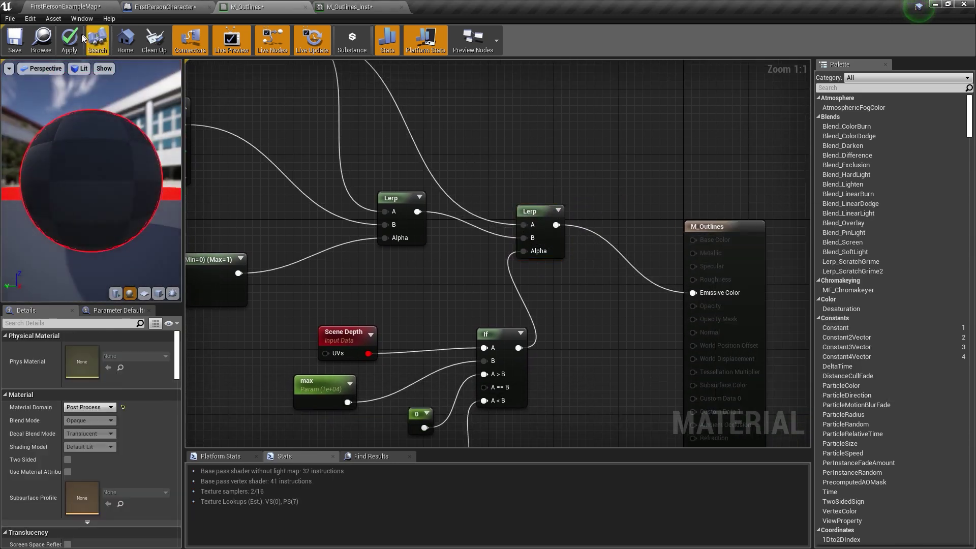
click(69, 39)
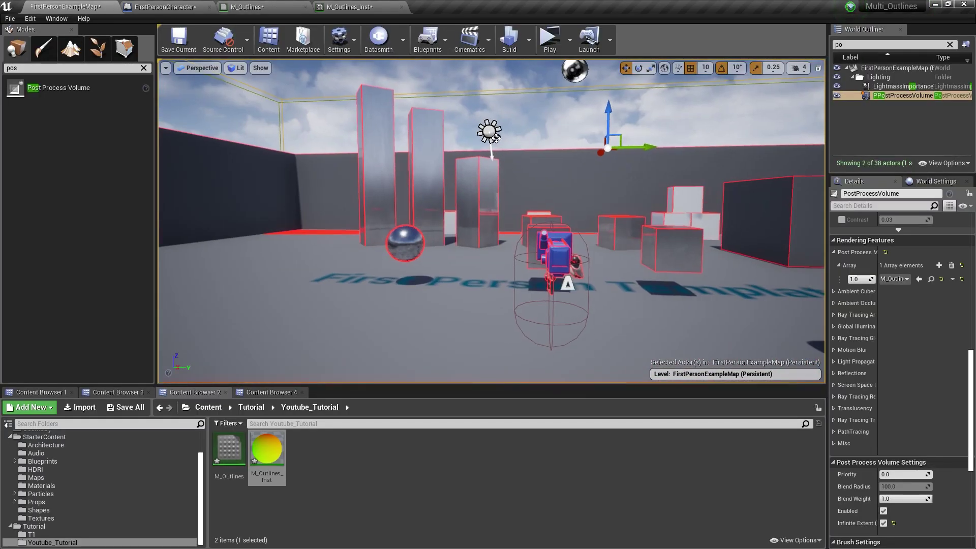
key(Up)
right_drag(491, 220, 251, 203)
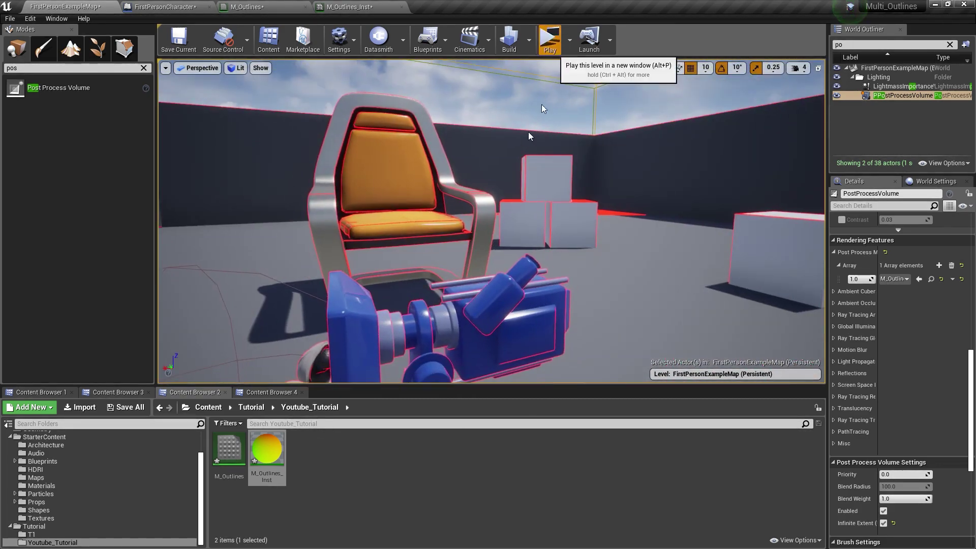
Step: Play the FirstPersonExampleMap level to check the outlines in game, and return to the M_Outlines material graph
click(549, 39)
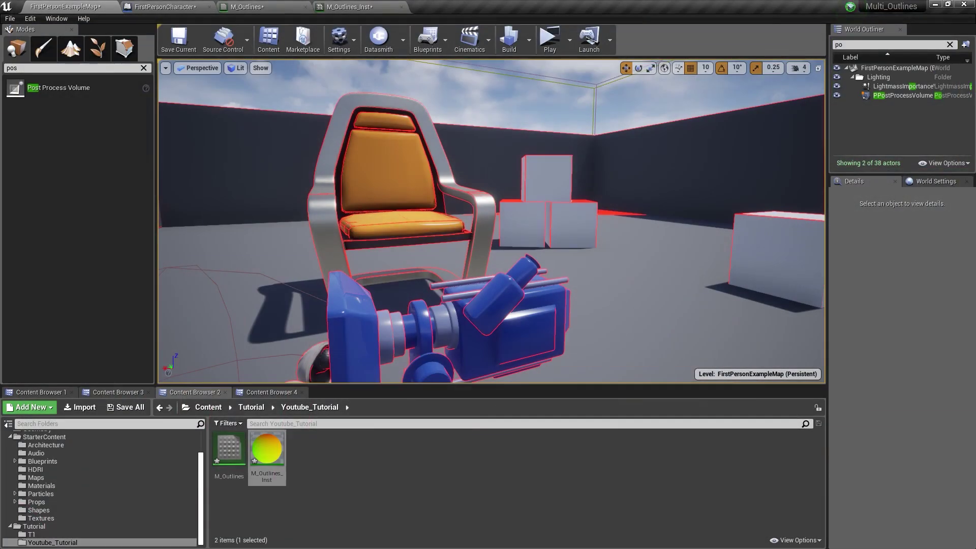
click(285, 4)
right_drag(513, 240, 602, 212)
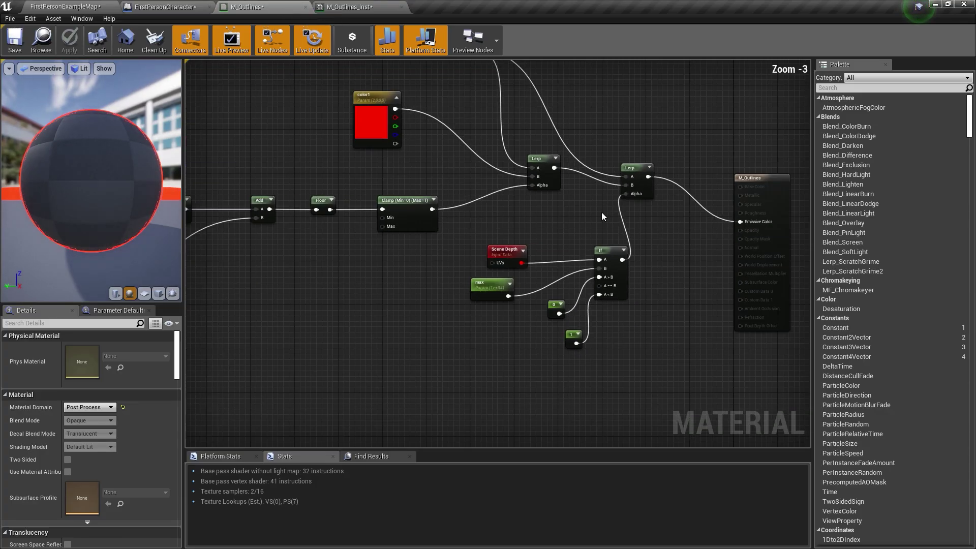
right_drag(641, 262, 601, 298)
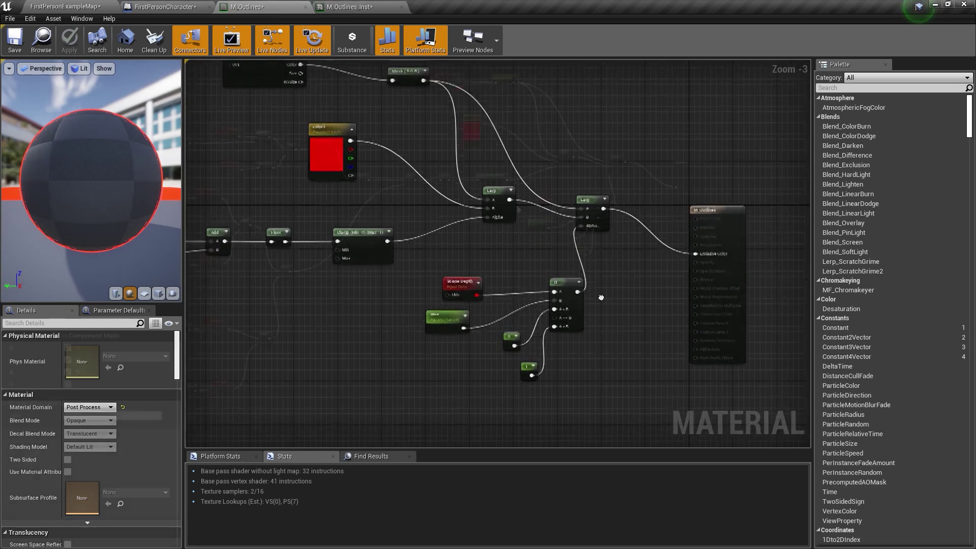
right_drag(496, 218, 556, 230)
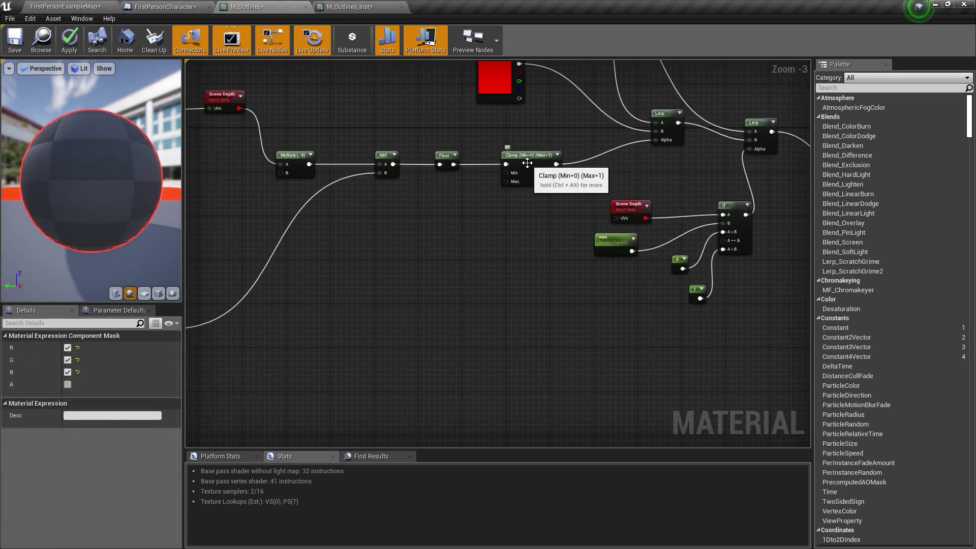
Step: Move the Clamp node closer to Floor, and shift the scene texture, mask, color1 and first Lerp nodes away from it
drag(526, 165, 497, 159)
scroll(457, 93, down, 2)
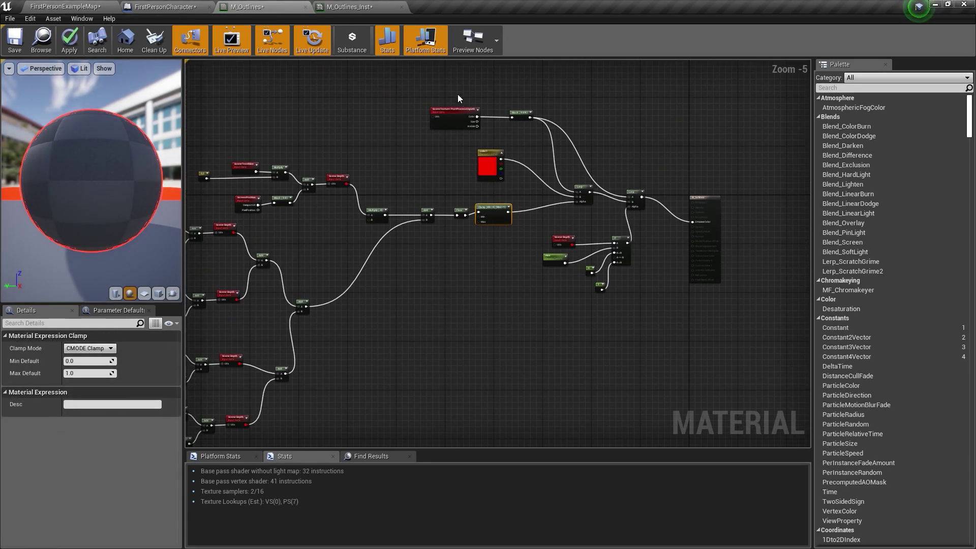
drag(575, 178, 608, 164)
right_drag(377, 203, 405, 177)
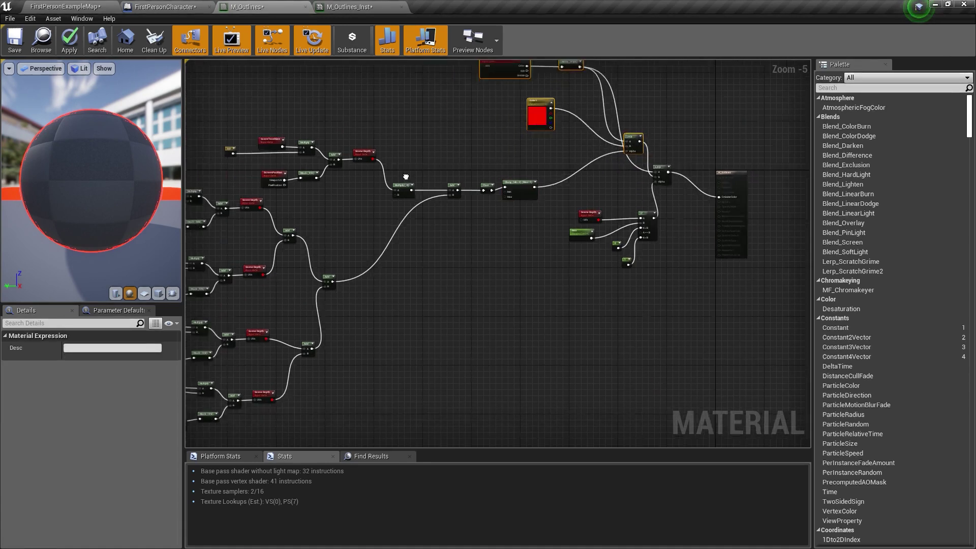
Step: Group the outline-detection nodes through Clamp in a comment titled "Outlines" and move it away from the color nodes
scroll(287, 235, down, 2)
right_drag(287, 235, 443, 151)
drag(362, 194, 581, 309)
key(c)
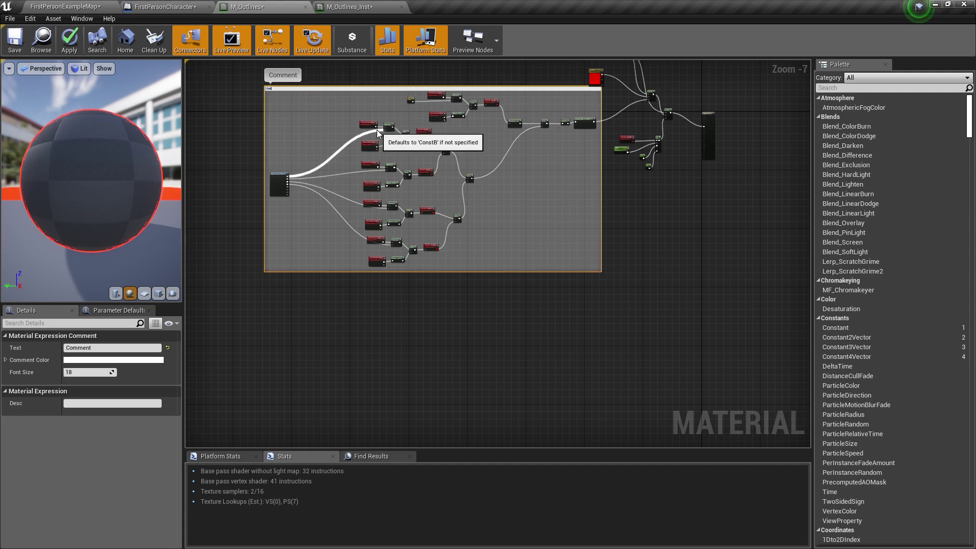
key(Return)
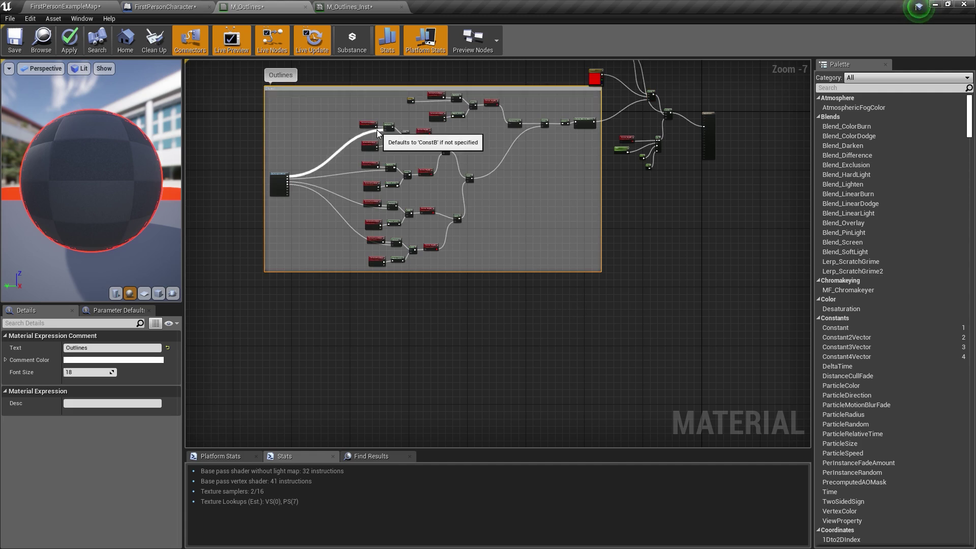
drag(558, 109, 499, 108)
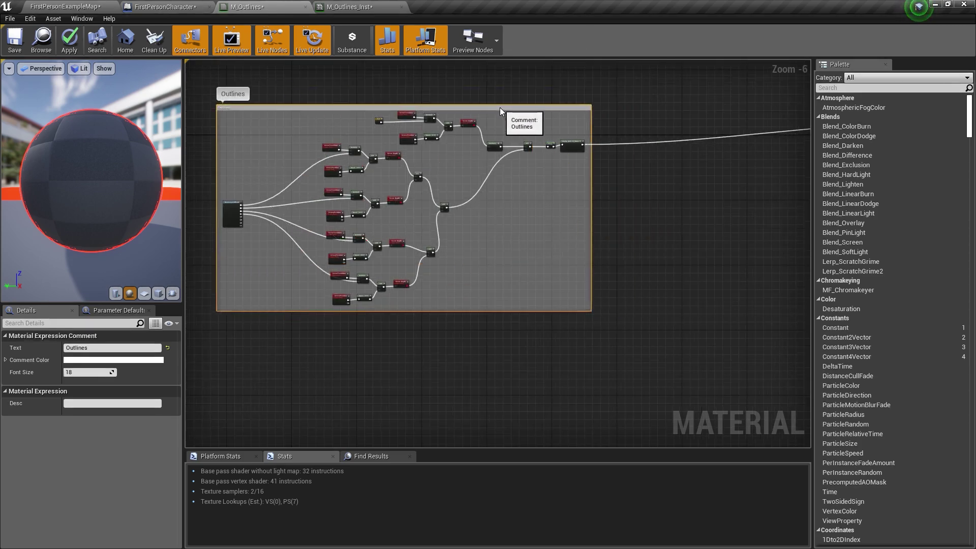
right_drag(499, 108, 355, 118)
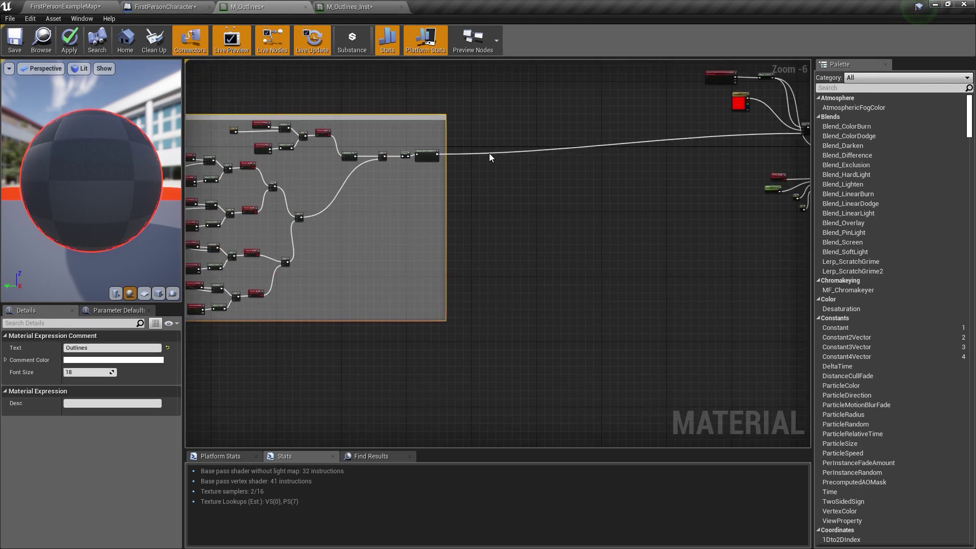
Step: Group the PostProcessInput0 scene texture and its RGB Mask in a comment titled "Normal color"
scroll(438, 160, up, 3)
click(415, 153)
drag(305, 125, 492, 185)
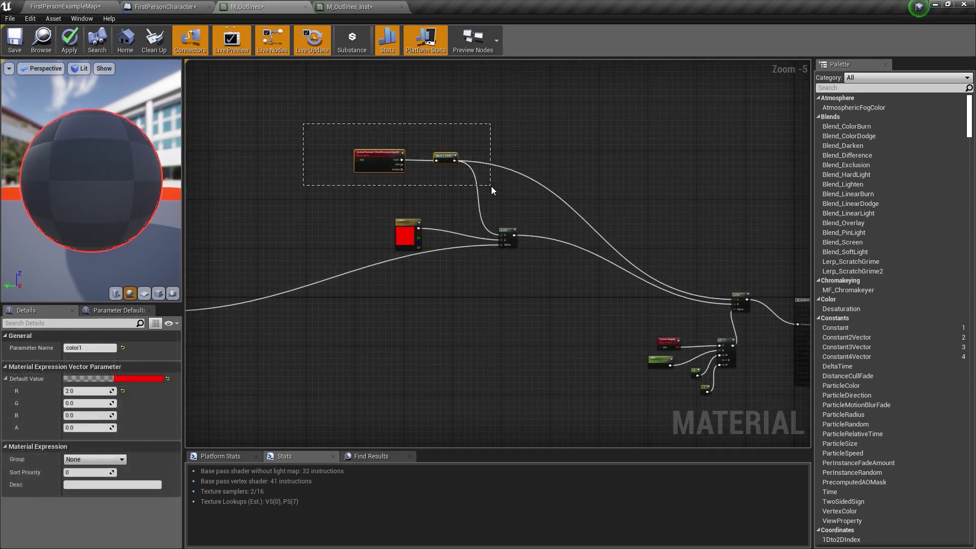
scroll(464, 161, up, 1)
text(c)
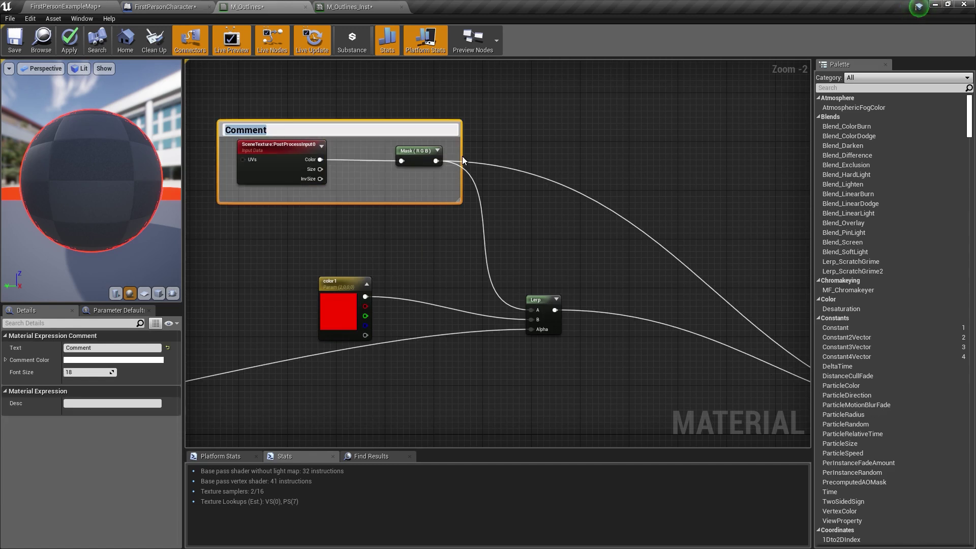
text(Red)
key(Return)
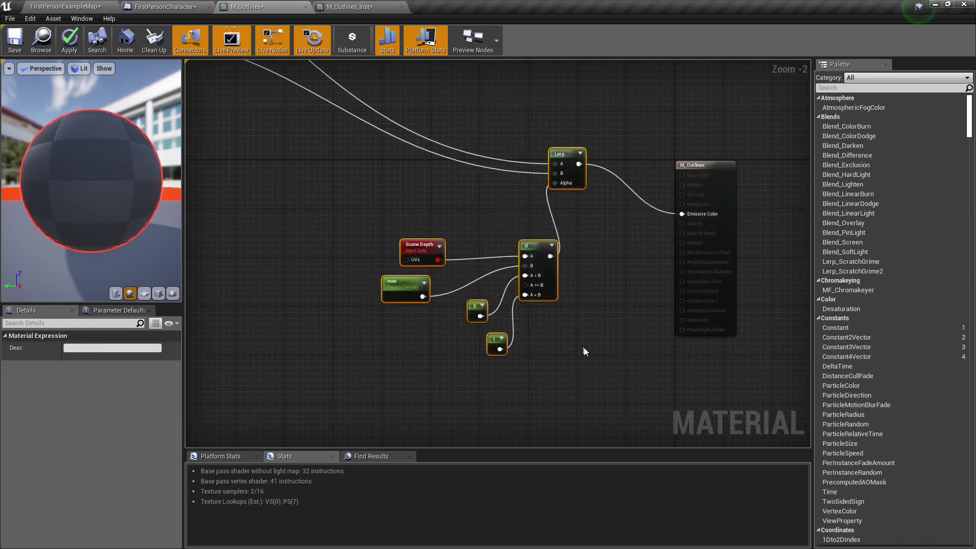
Step: Group the second Lerp and the depth-limiting If nodes in a comment titled "Sky mask"
drag(599, 366, 334, 136)
text(c)
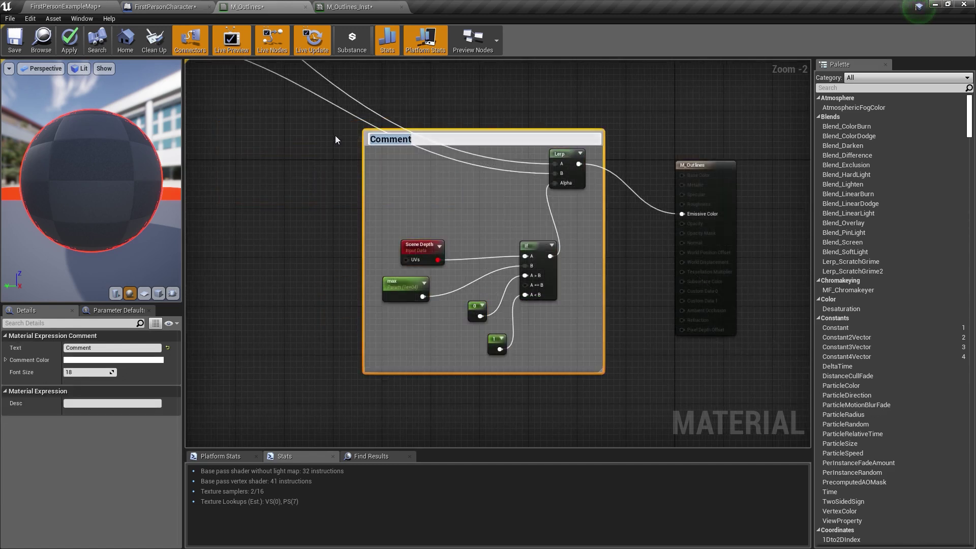
text(Sky mask)
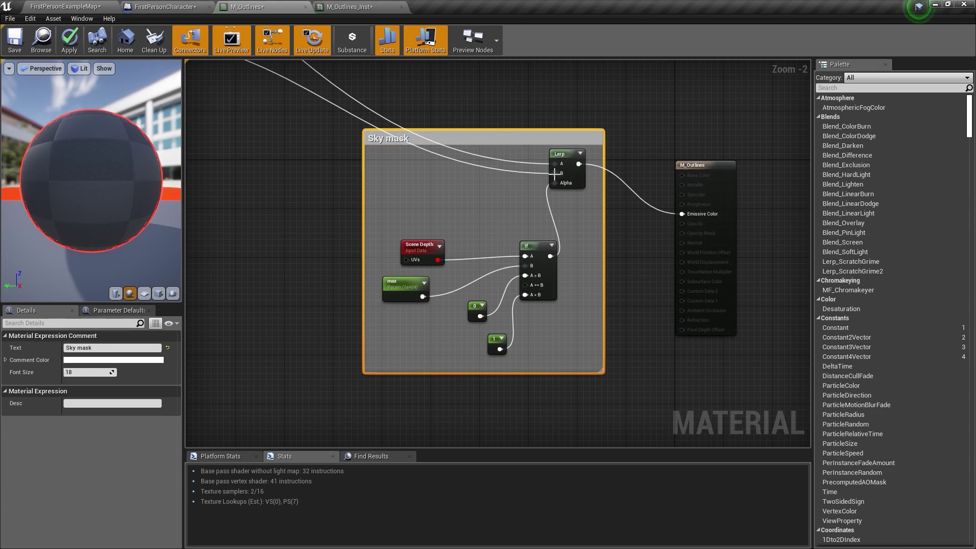
Step: Disconnect the sky mask Lerp's A and B inputs and its output, and move the Sky mask group below the color nodes
alt+click(555, 173)
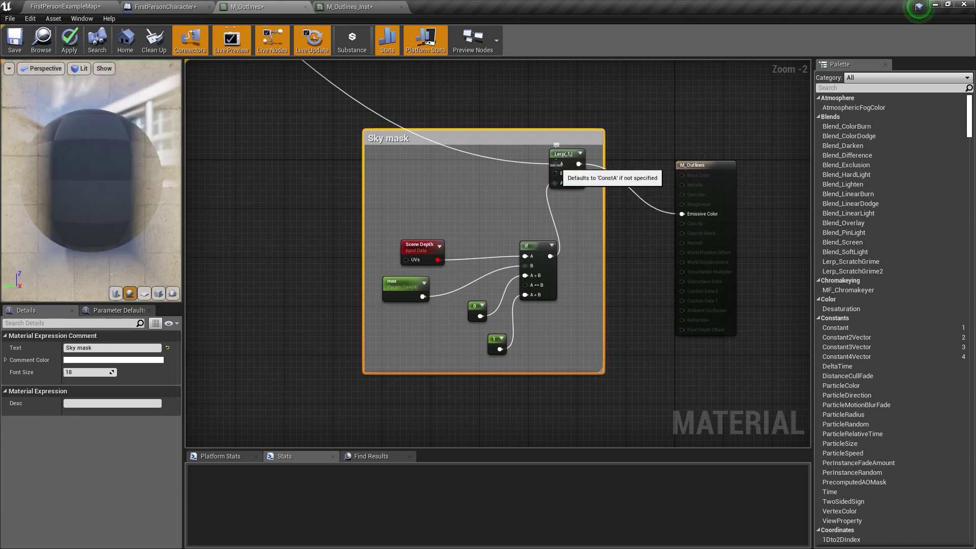
alt+click(554, 164)
scroll(491, 149, down, 1)
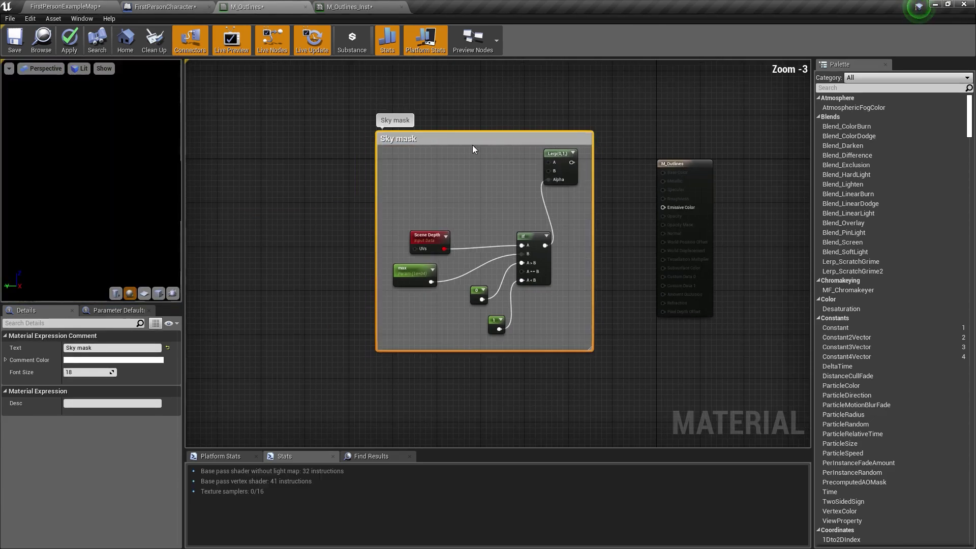
drag(469, 143, 351, 290)
scroll(511, 235, down, 3)
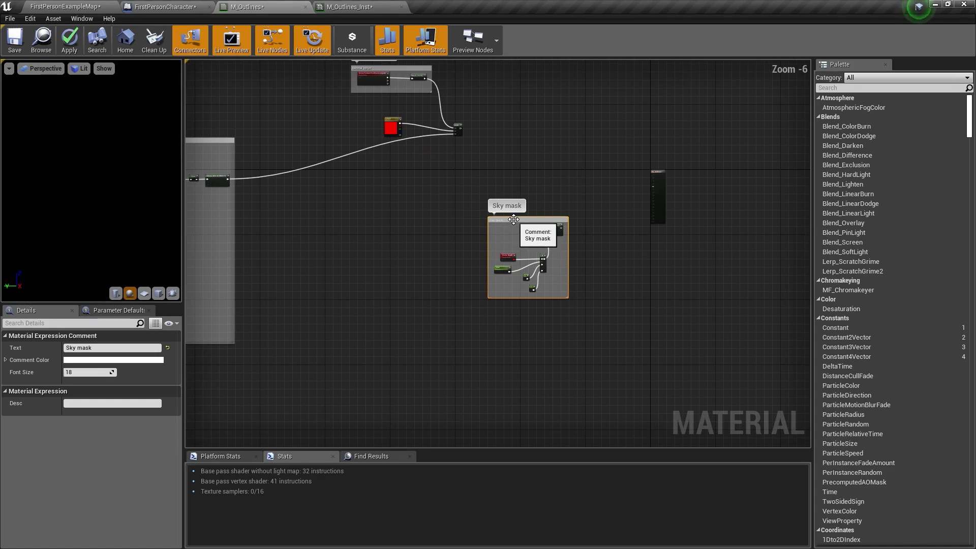
drag(513, 219, 504, 275)
right_drag(462, 191, 507, 244)
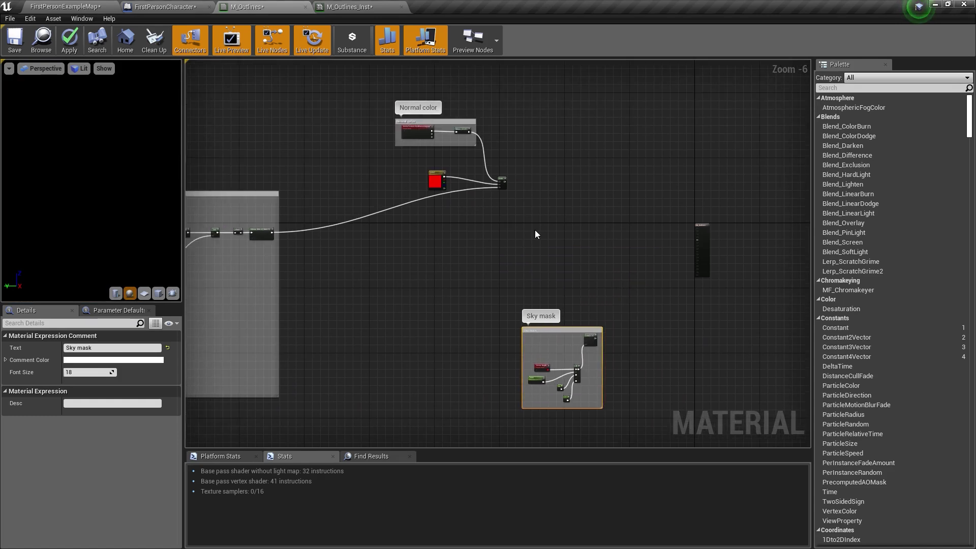
drag(435, 164, 434, 168)
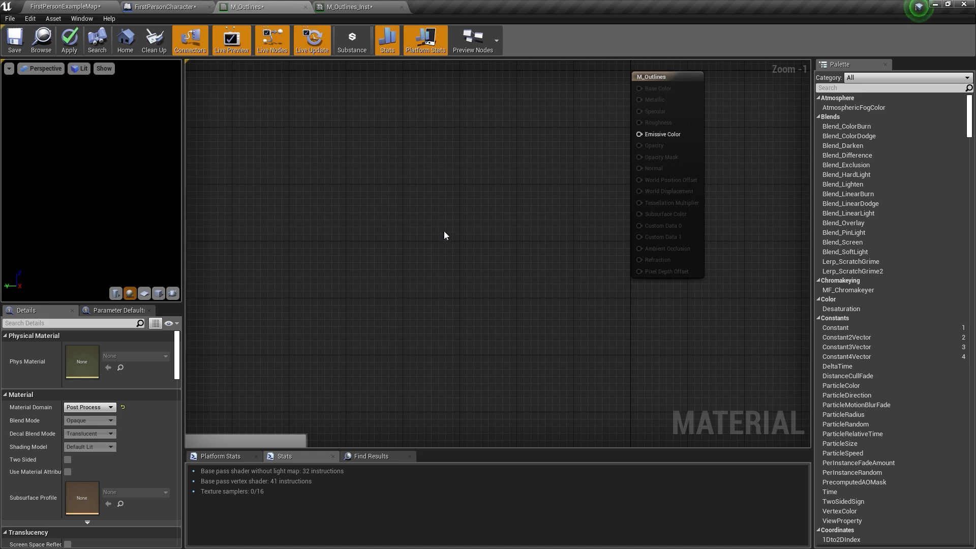
Step: Add a SceneTexture node in the empty graph area and set its Scene Texture Id to CustomDepth
right_drag(444, 231, 477, 233)
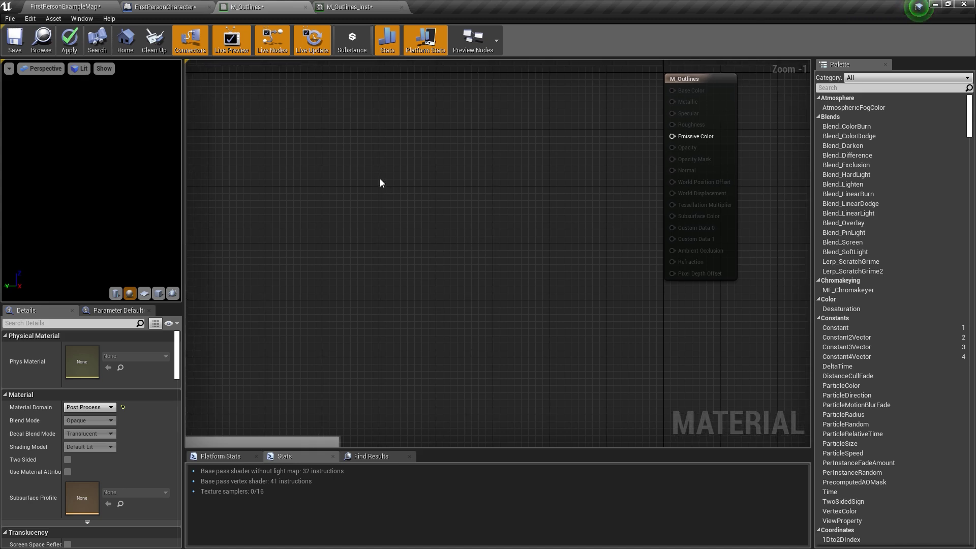
right_drag(406, 175, 438, 167)
right_click(433, 167)
text(scne)
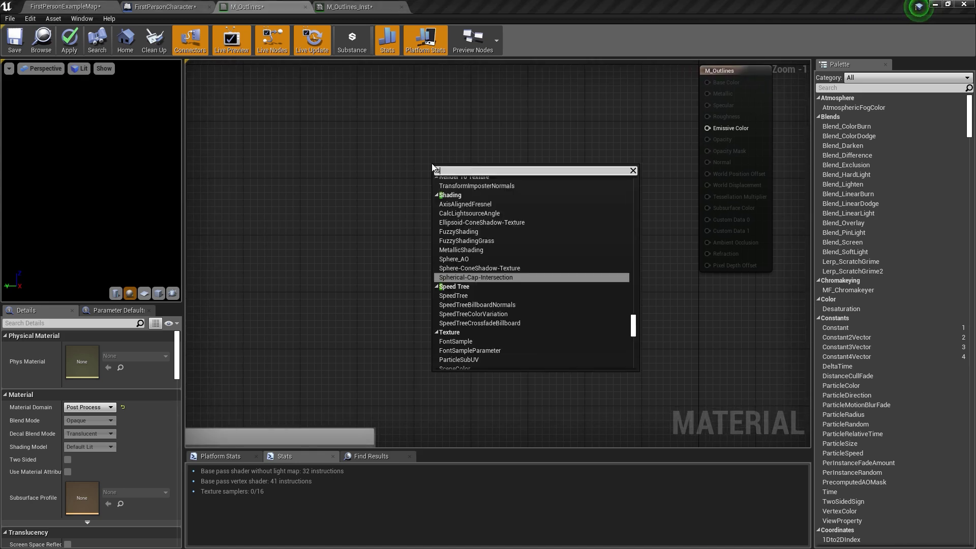
key(BackSpace)
key(BackSpace)
text(en)
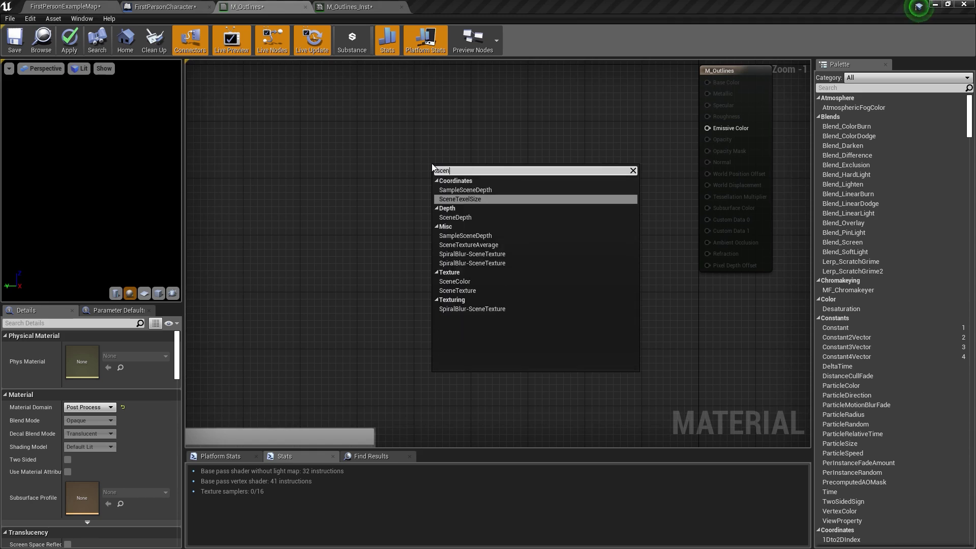
click(481, 291)
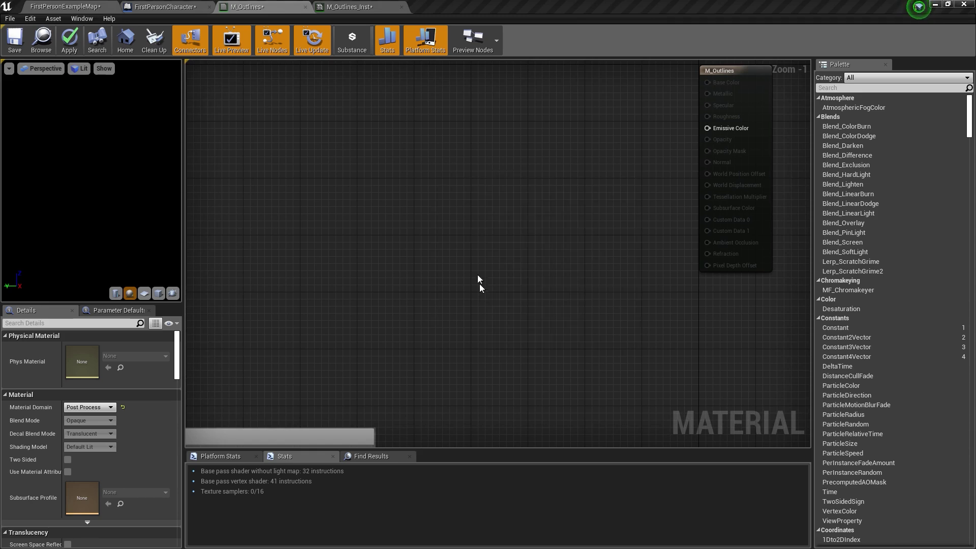
click(90, 348)
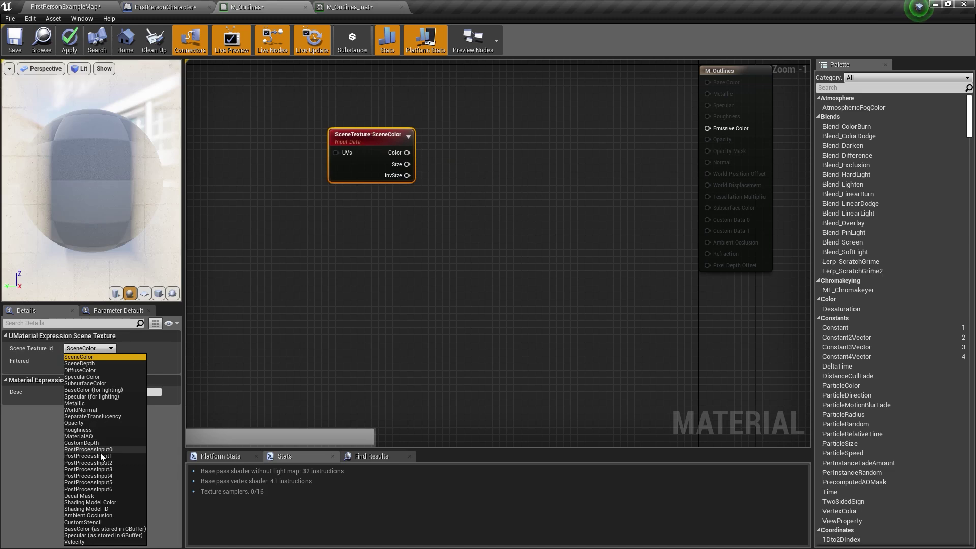
click(81, 443)
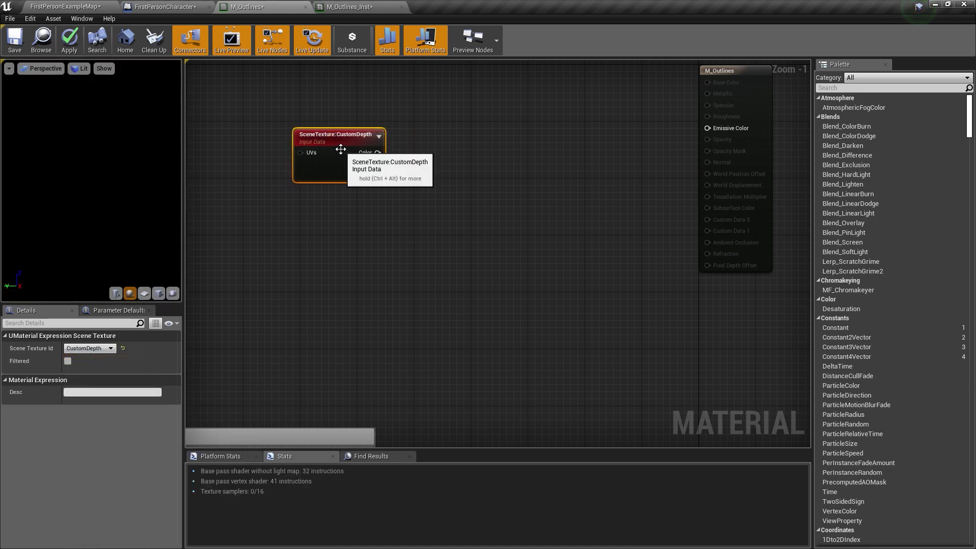
Step: Duplicate the CustomDepth node below the original and set the copy's Scene Texture Id to SceneDepth
key(ctrl+w)
drag(391, 164, 335, 209)
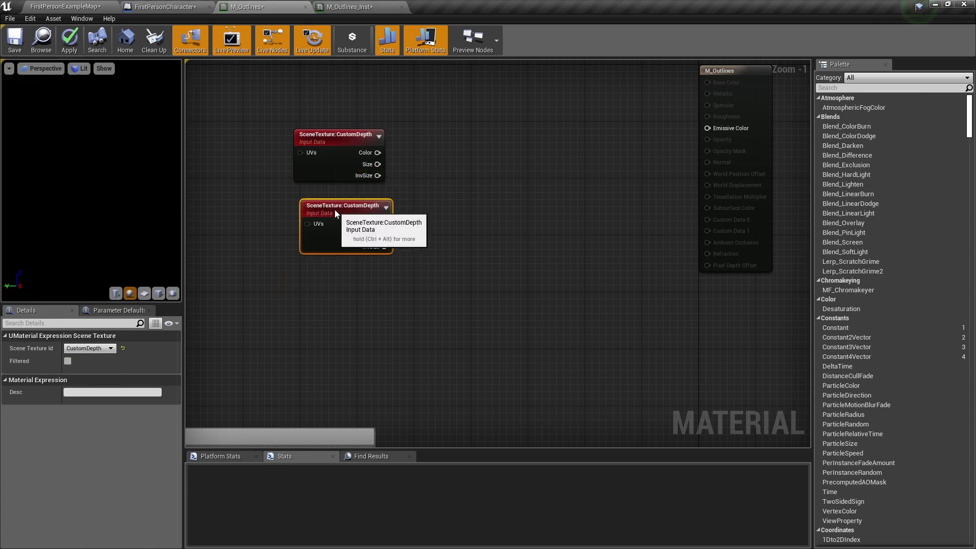
click(93, 350)
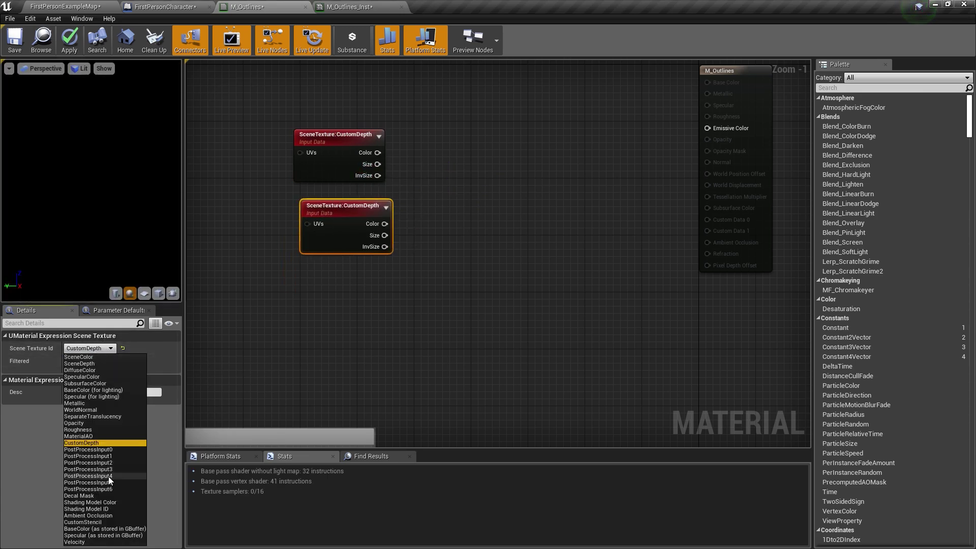
click(93, 363)
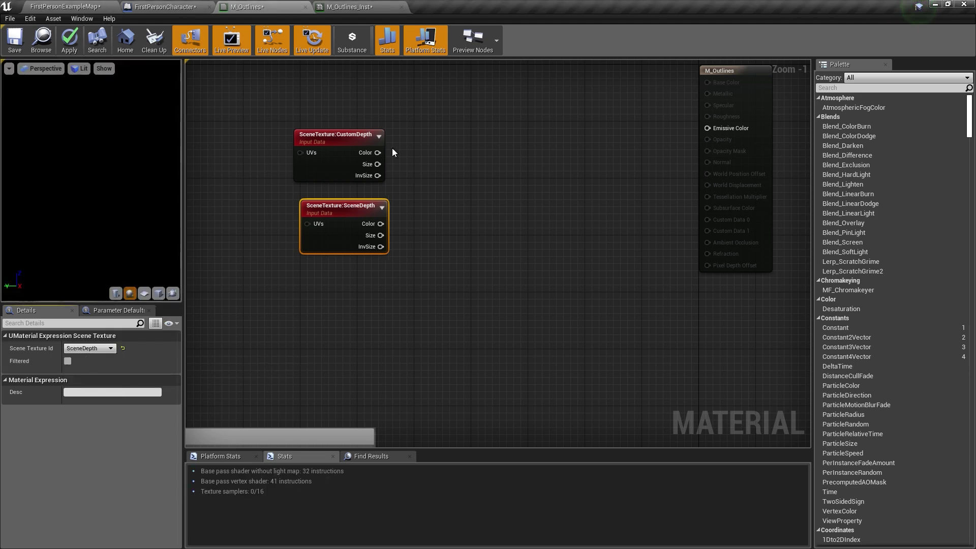
Step: Add a Subtract node with the CustomDepth color in its A input and the SceneDepth color in its B input
drag(377, 153, 443, 169)
text(su)
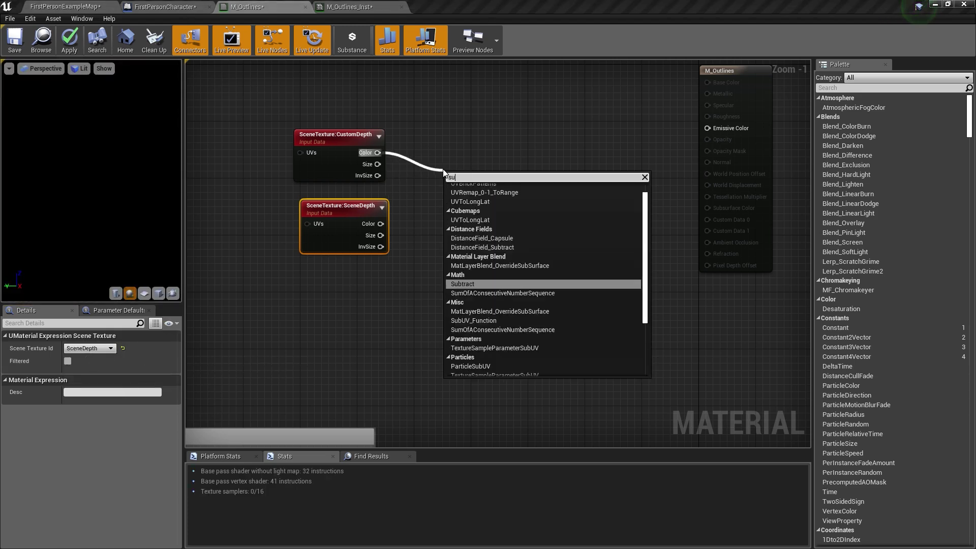
text(b)
click(492, 232)
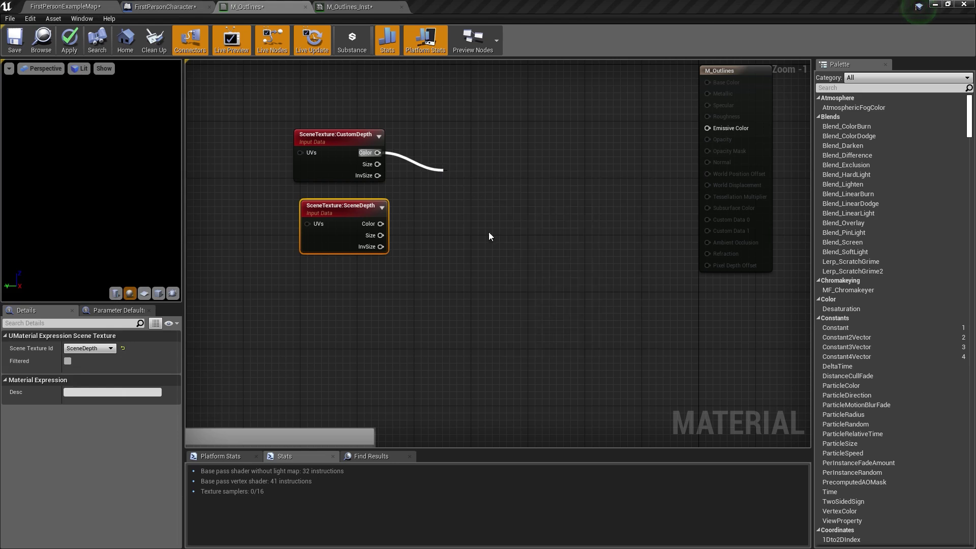
drag(380, 223, 385, 225)
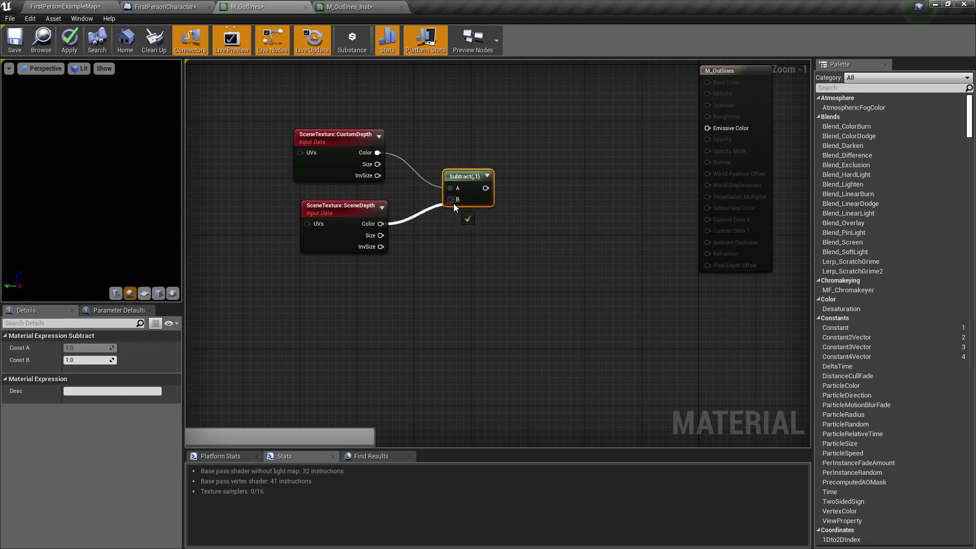
Step: Add a ComponentMask node on the Subtract output with only the R channel enabled
drag(454, 205, 527, 155)
text(mask)
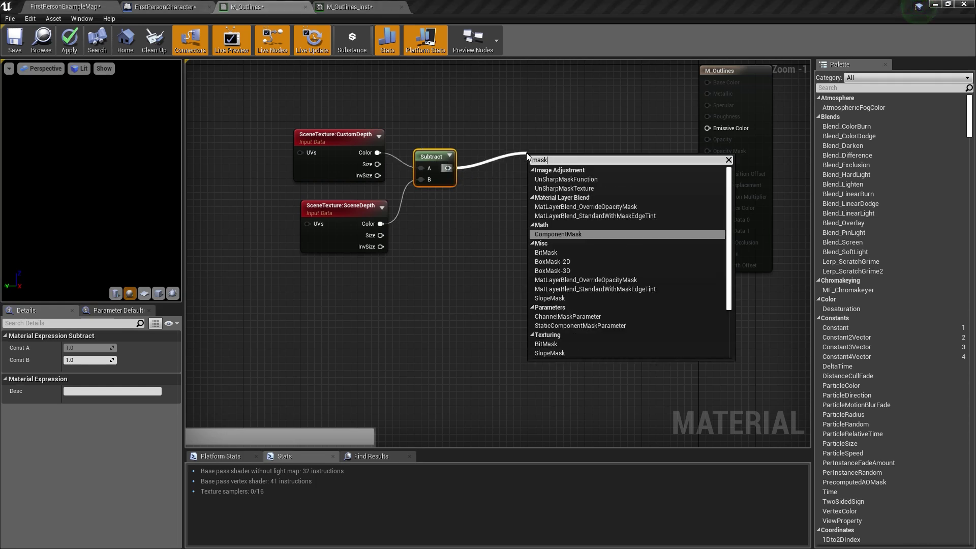
key(Return)
click(68, 348)
click(67, 360)
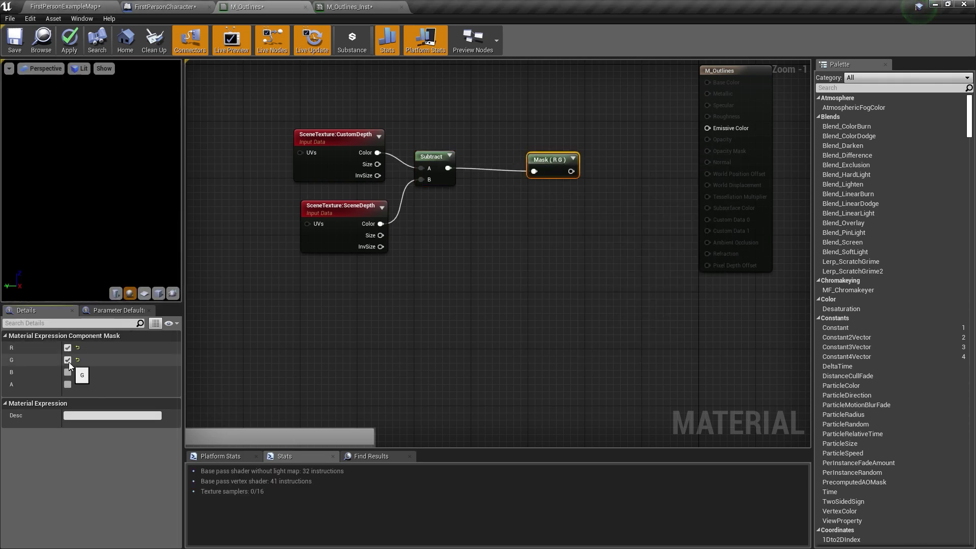
click(68, 360)
Step: Add a Clamp node with its default 0 to 1 range on the R Mask's output
drag(546, 160, 636, 160)
text(clamp)
key(Return)
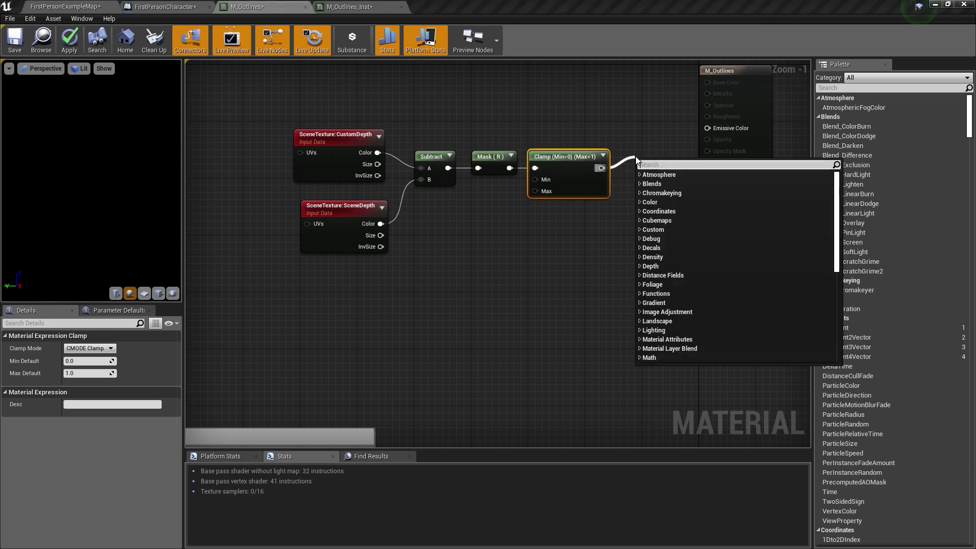
Step: Add a Ceil node on the Clamp node's output
text(ci)
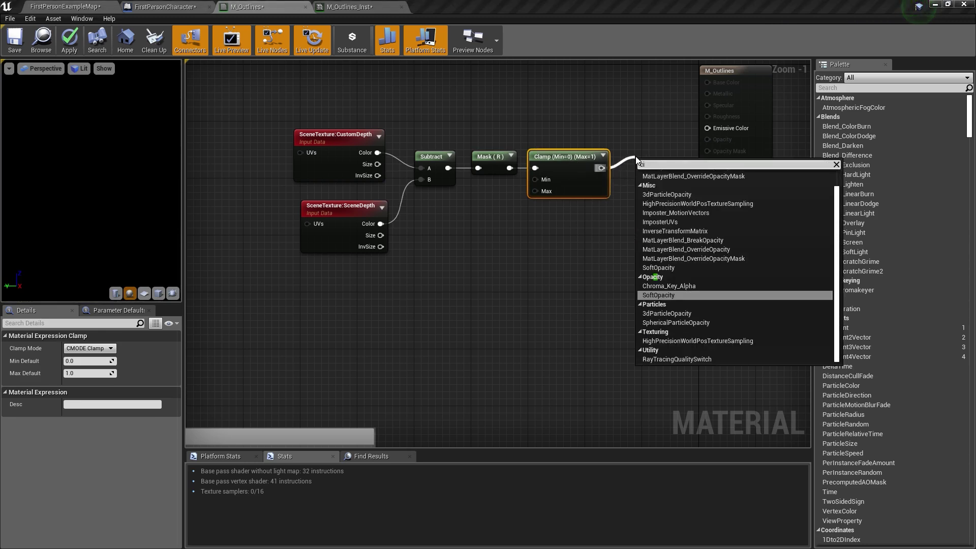
key(BackSpace)
text(eil)
key(Return)
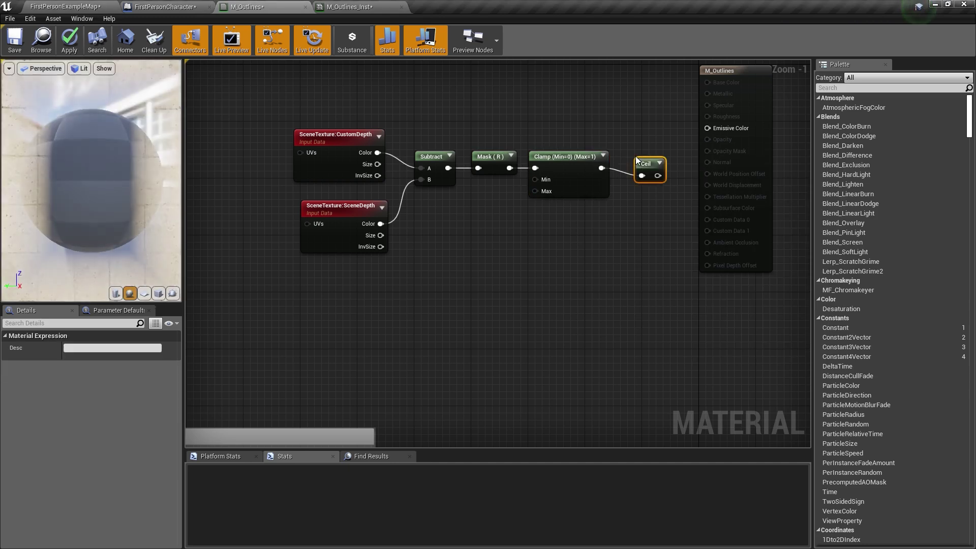
Step: Connect the Ceil output to the Emissive Color of M_Outlines and apply the material changes
drag(635, 156, 713, 129)
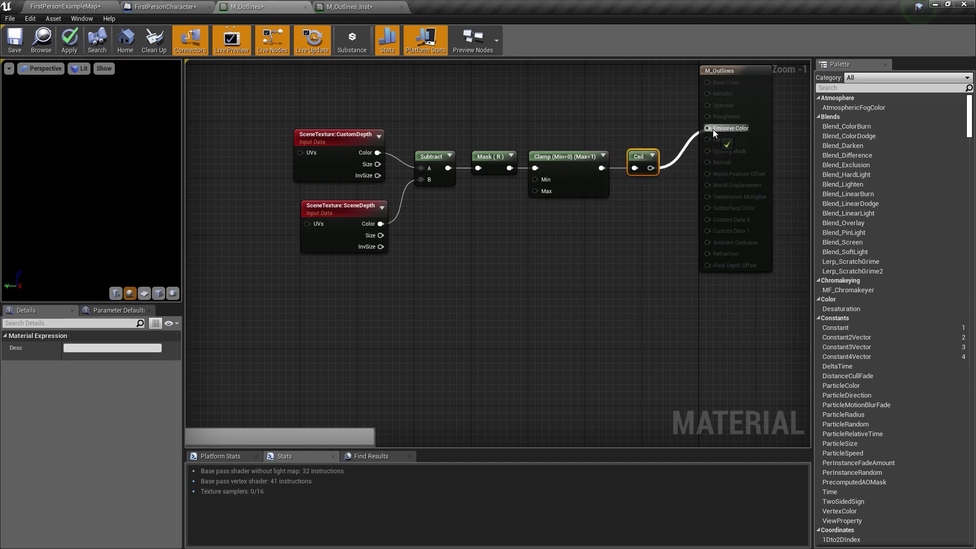
click(71, 40)
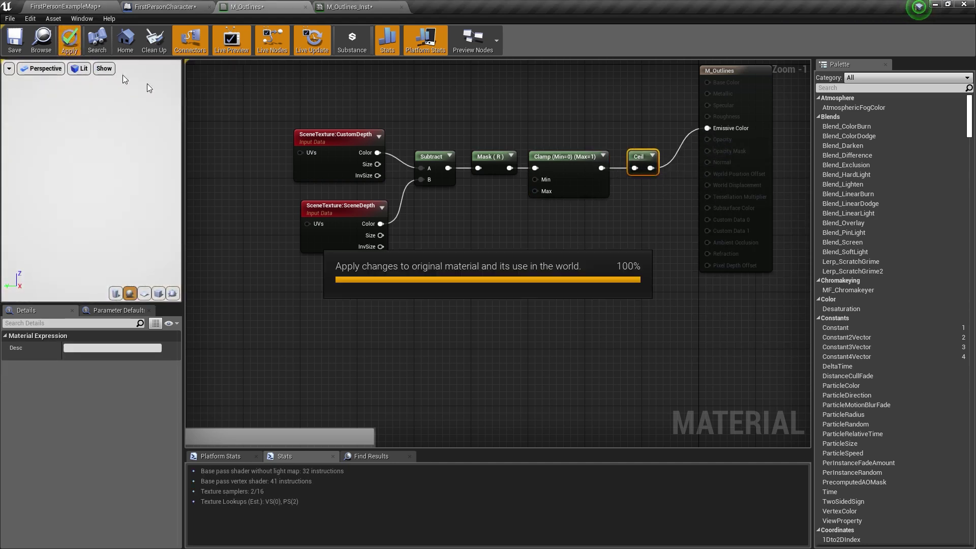
Step: Place a Cube in FirstPersonExampleMap and enable its custom depth rendering
click(87, 6)
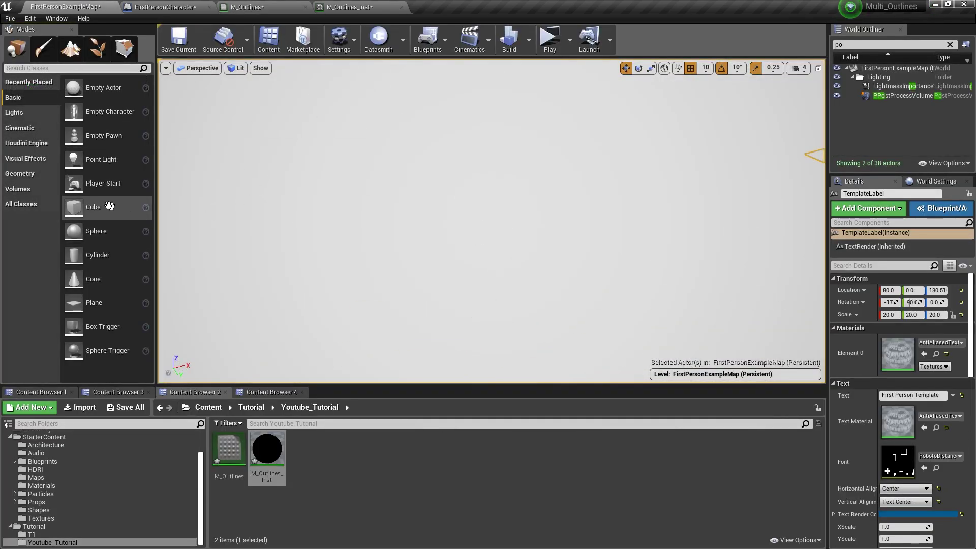
drag(73, 207, 350, 245)
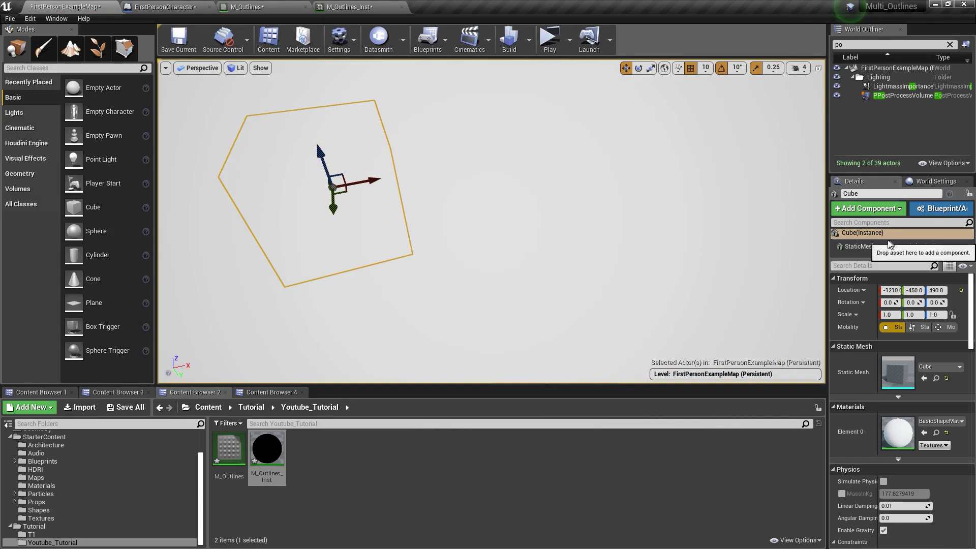
text(custom)
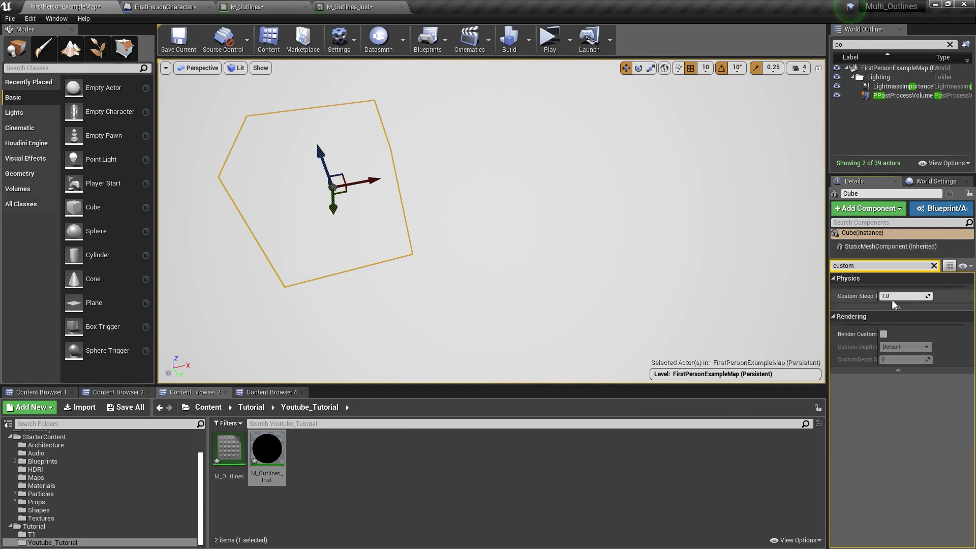
click(896, 300)
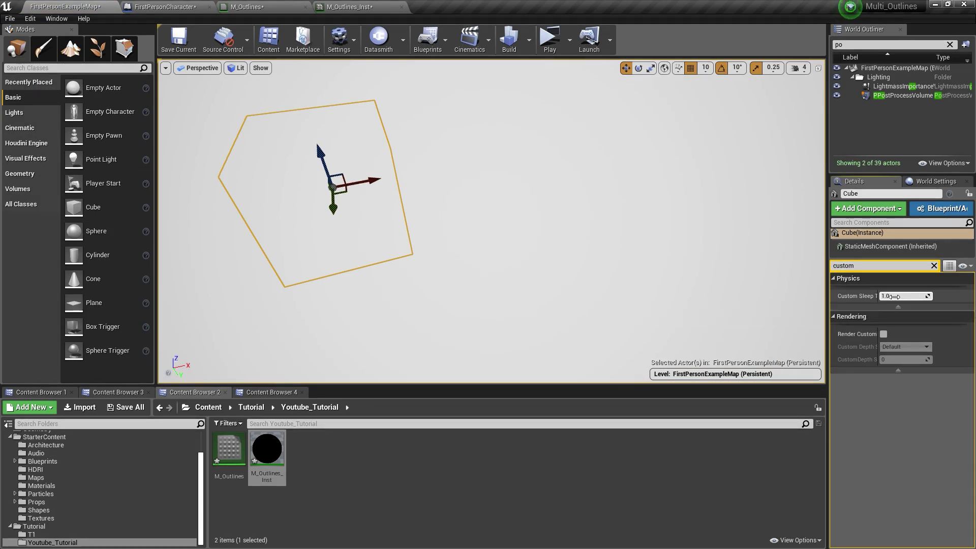
click(883, 334)
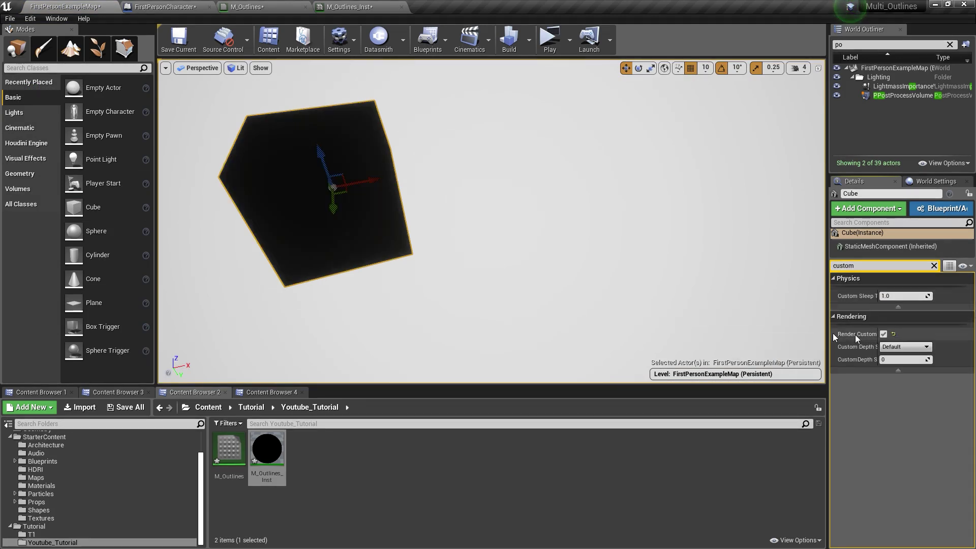
right_drag(458, 242, 413, 117)
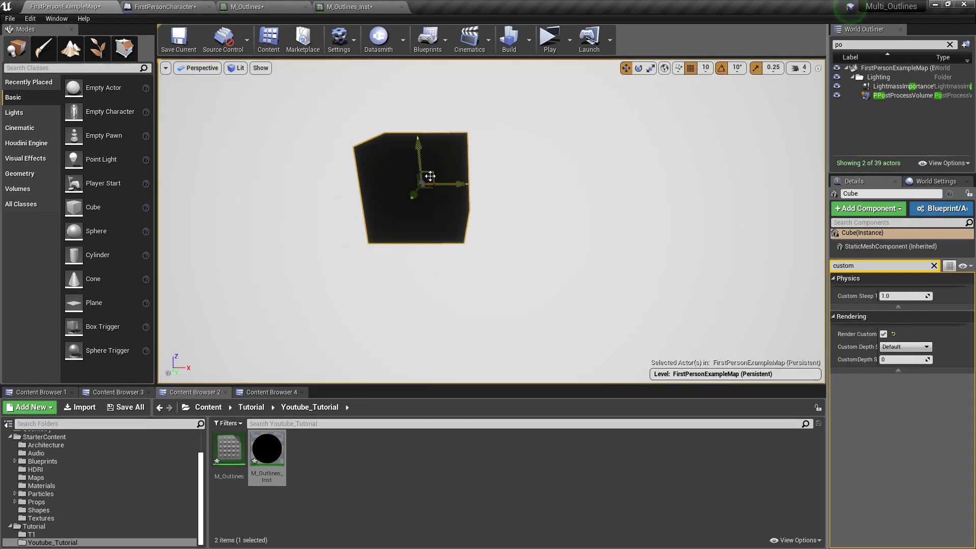
mouse_move(515, 234)
right_down()
mouse_move(576, 158)
mouse_move(516, 235)
right_up()
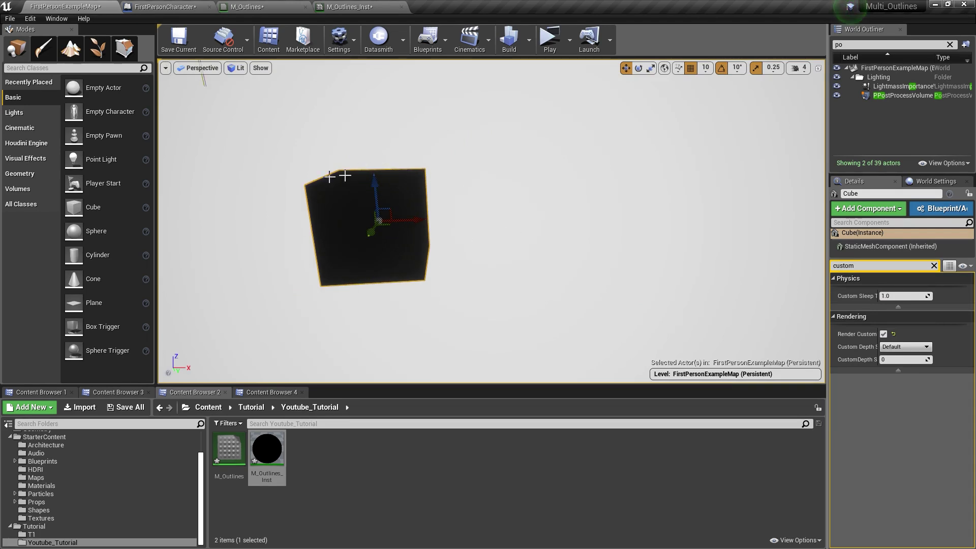
right_drag(433, 238, 433, 238)
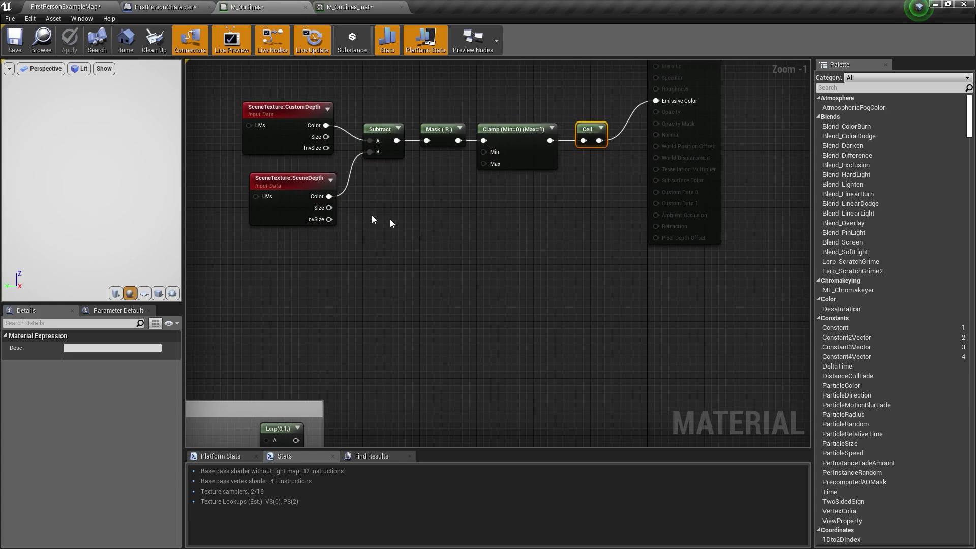
Step: In M_Outlines, duplicate the CustomDepth node below the depth chain and set the copy's Scene Texture Id to CustomStencil
click(309, 180)
click(283, 111)
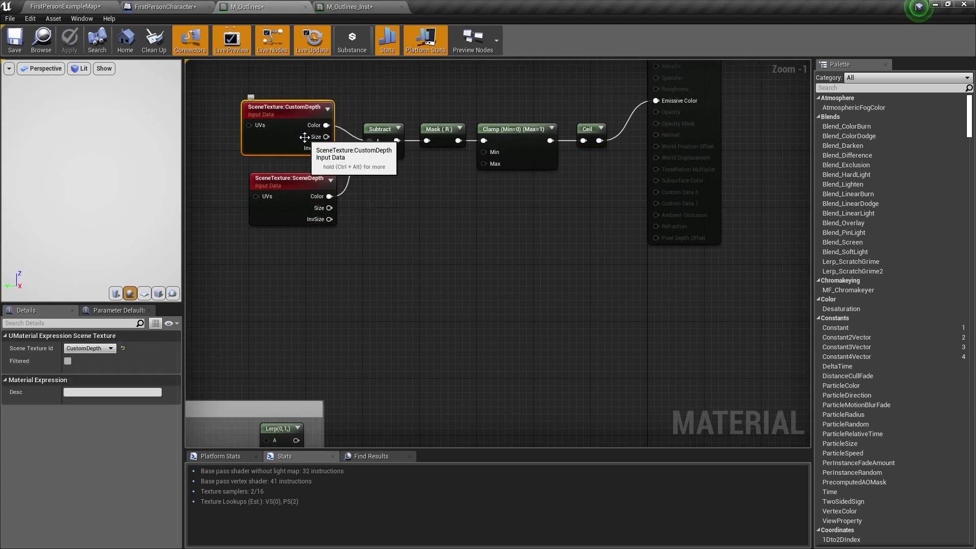
key(ctrl+w)
drag(362, 148, 469, 276)
click(104, 348)
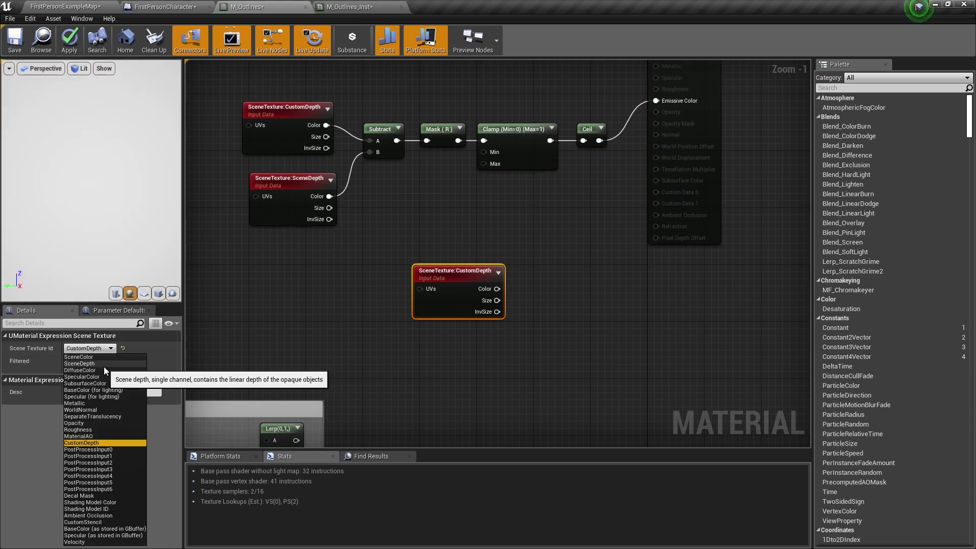
click(89, 523)
right_drag(527, 322, 473, 331)
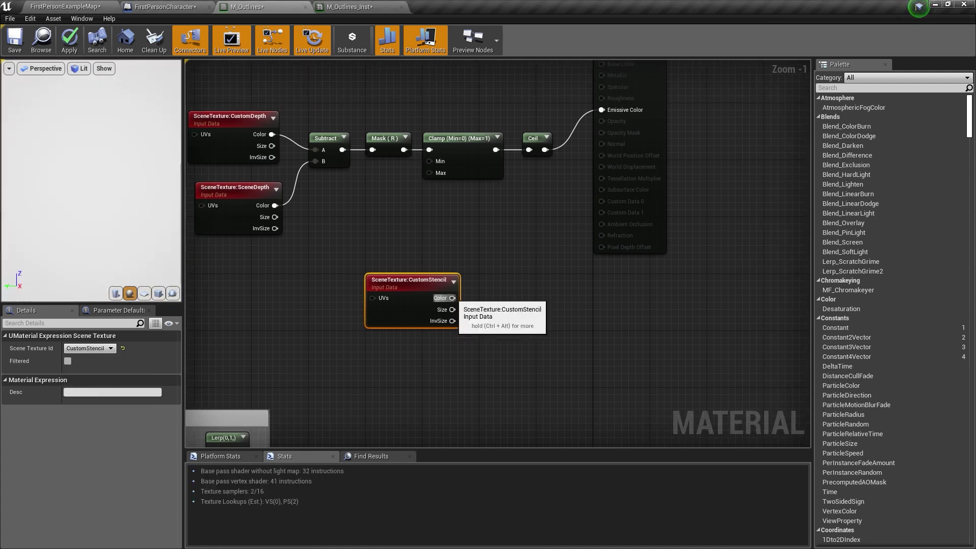
Step: Connect the CustomStencil color to the Emissive Color of M_Outlines and apply the material changes
drag(452, 297, 618, 110)
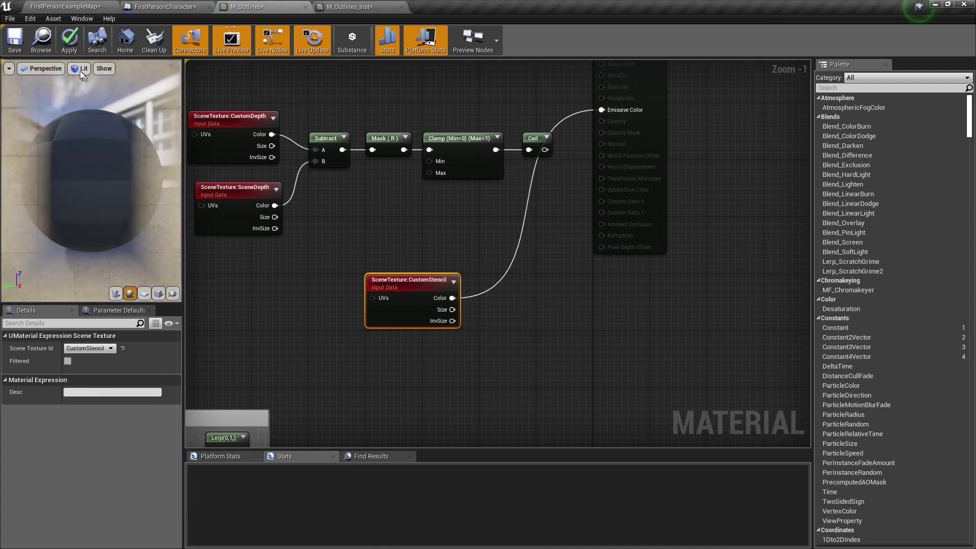
click(69, 44)
Step: In FirstPersonExampleMap, set the new cube's CustomDepth Stencil value to 1
click(65, 6)
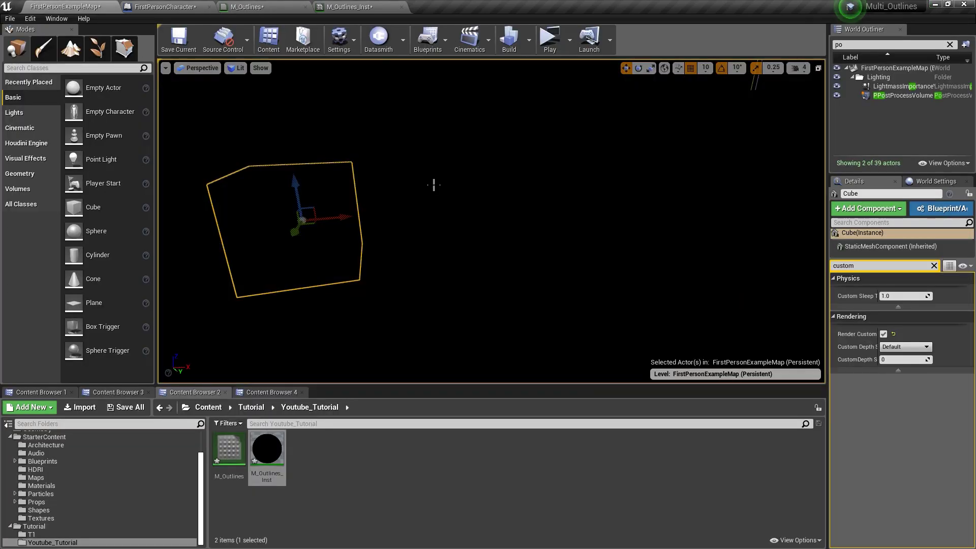
key(s)
right_drag(434, 185, 402, 198)
right_drag(470, 196, 446, 216)
key(w)
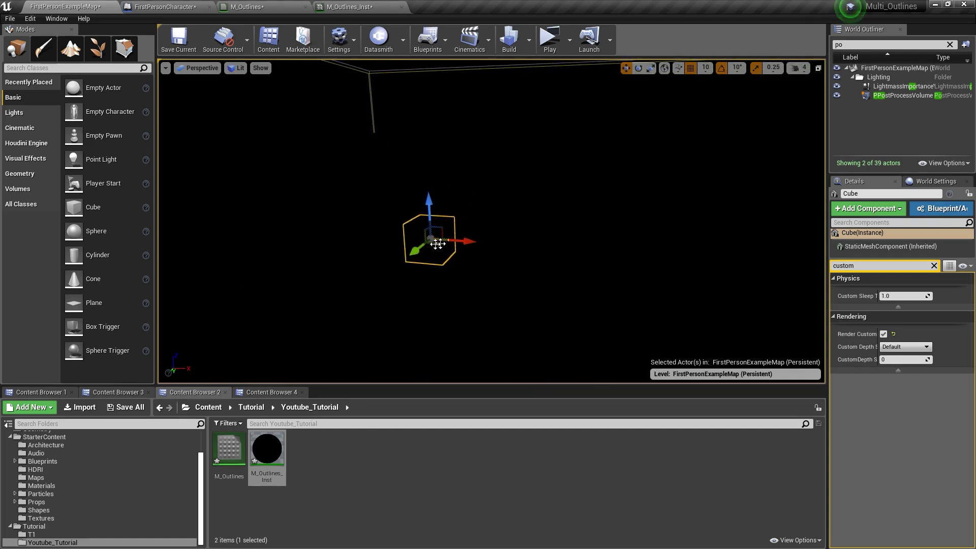
click(881, 359)
text(1)
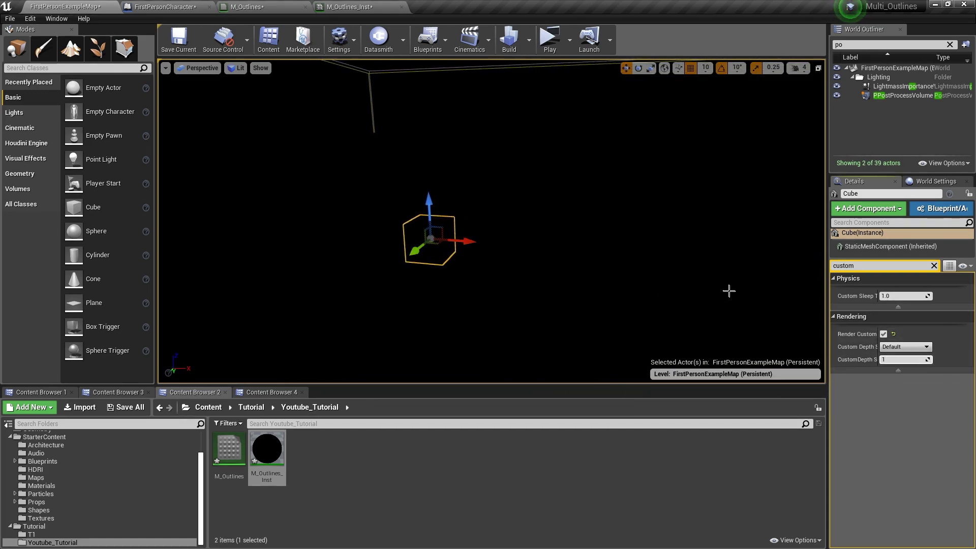
key(Return)
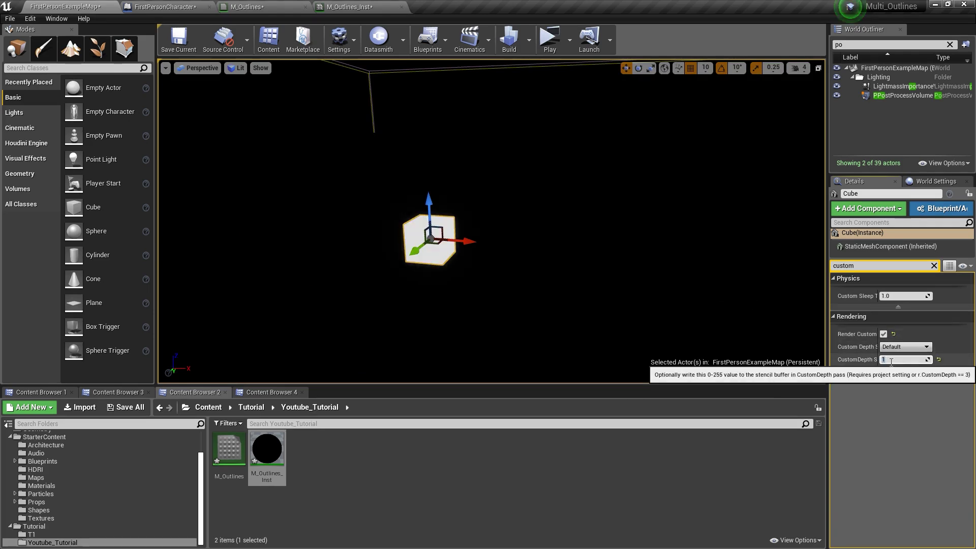
Step: Set the new cube's CustomDepth Stencil value to 255
text(2)
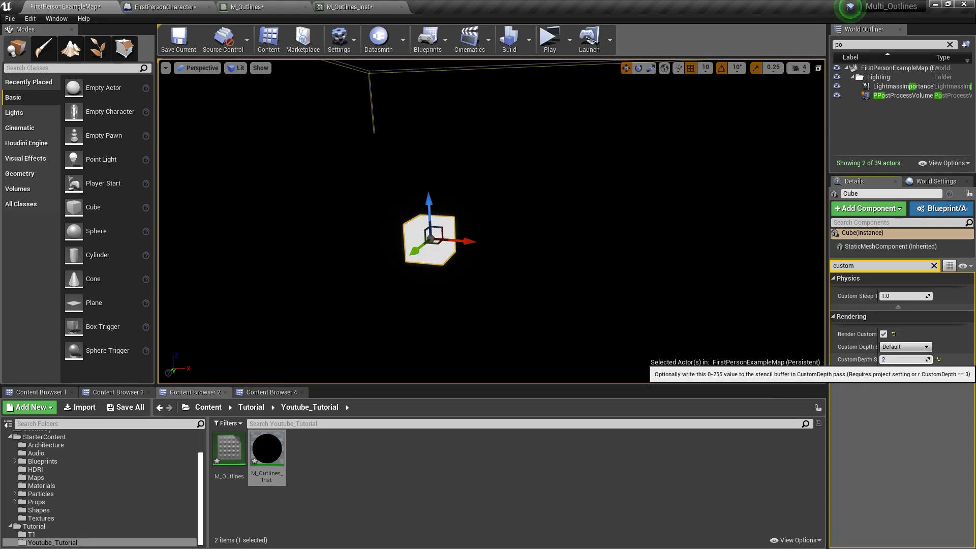
text(55)
key(Return)
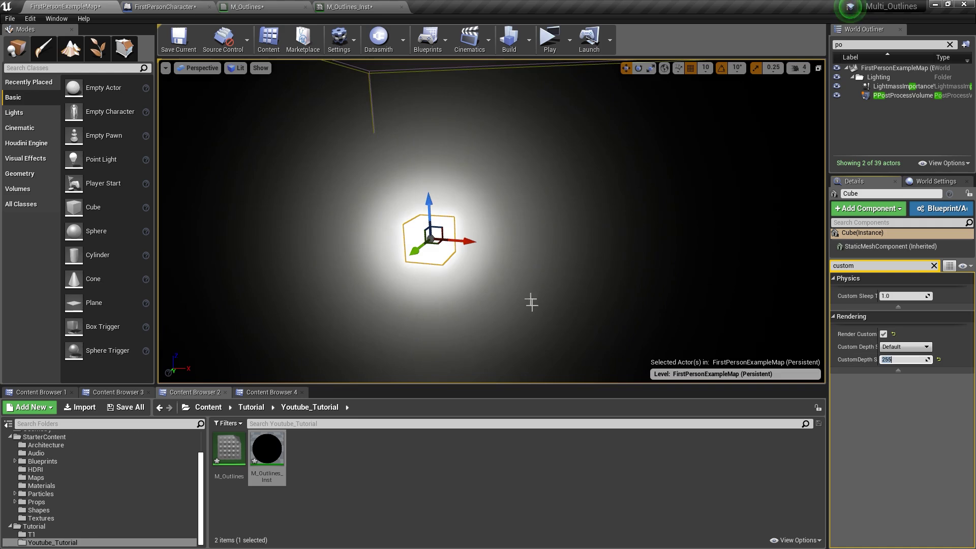
Step: Set the new cube's CustomDepth Stencil value to 100
text(1)
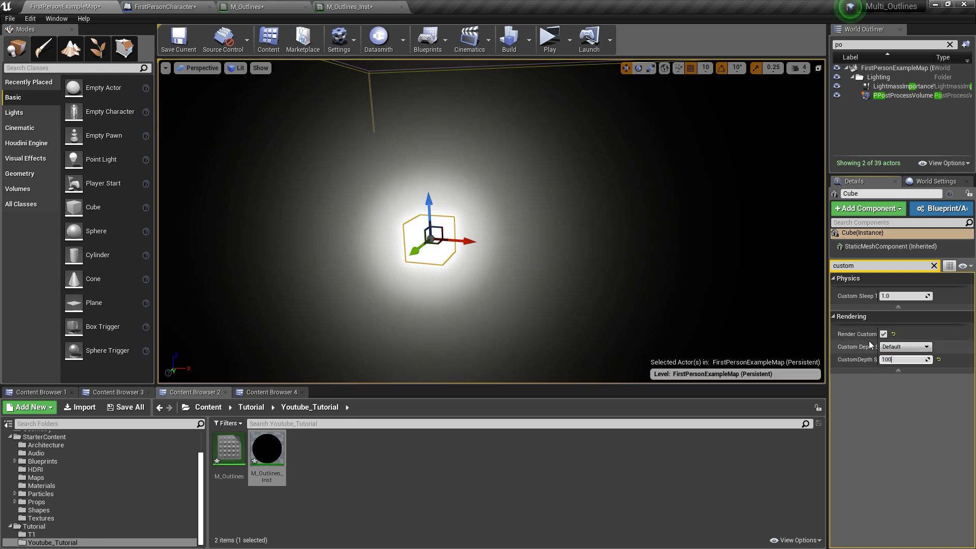
text(00)
key(Return)
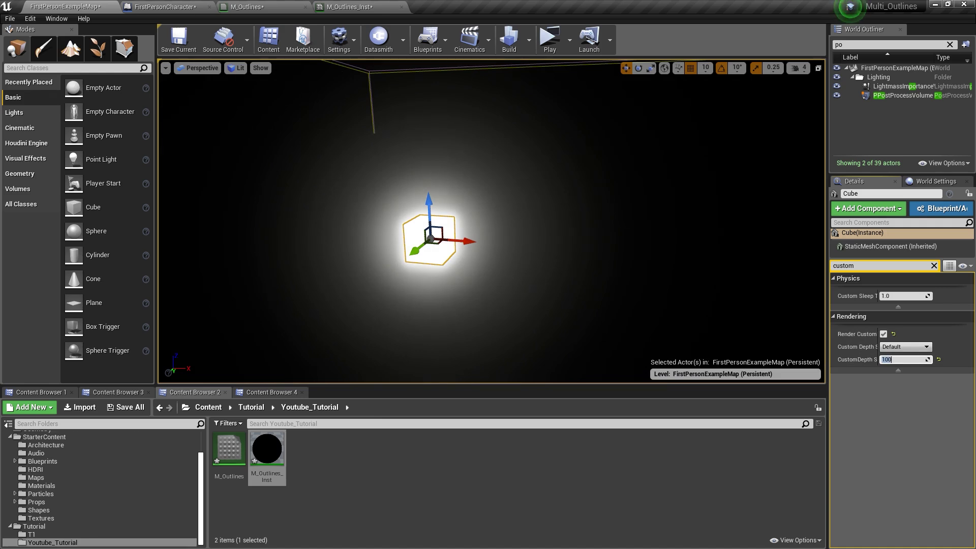
Step: Inspect the CustomDepth Stencil values of the three tall blocks and the small box, and compare their brightness with the new cube
mouse_move(557, 223)
right_down()
mouse_move(447, 223)
mouse_move(557, 223)
right_up()
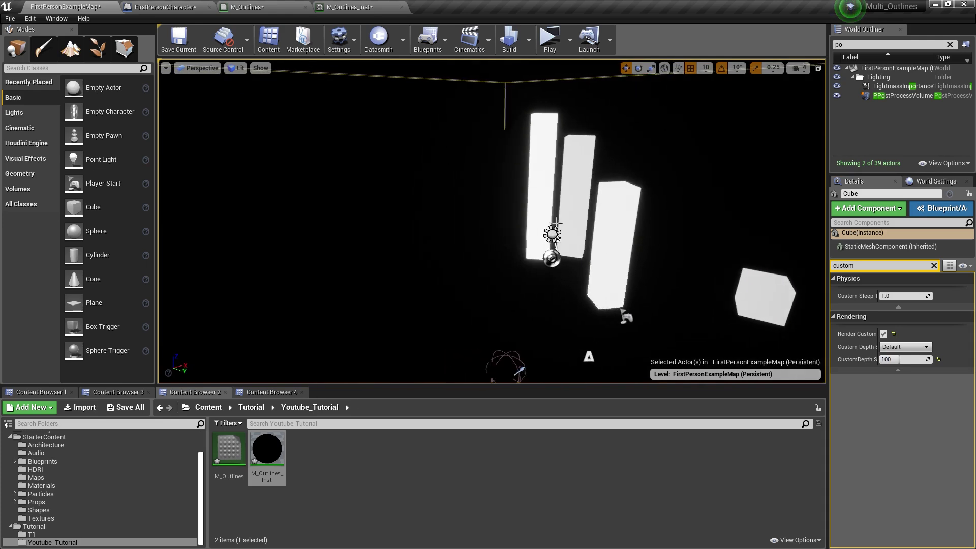
click(622, 209)
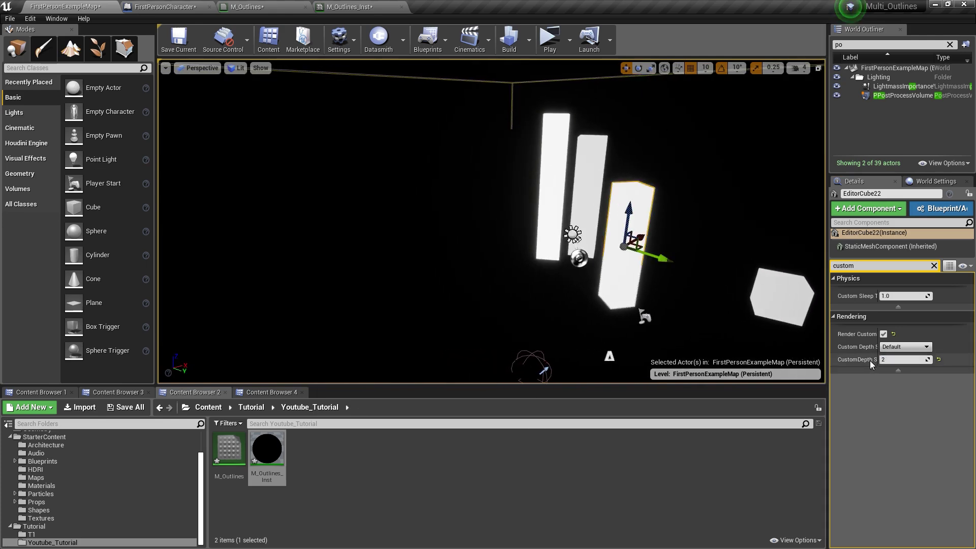
click(593, 180)
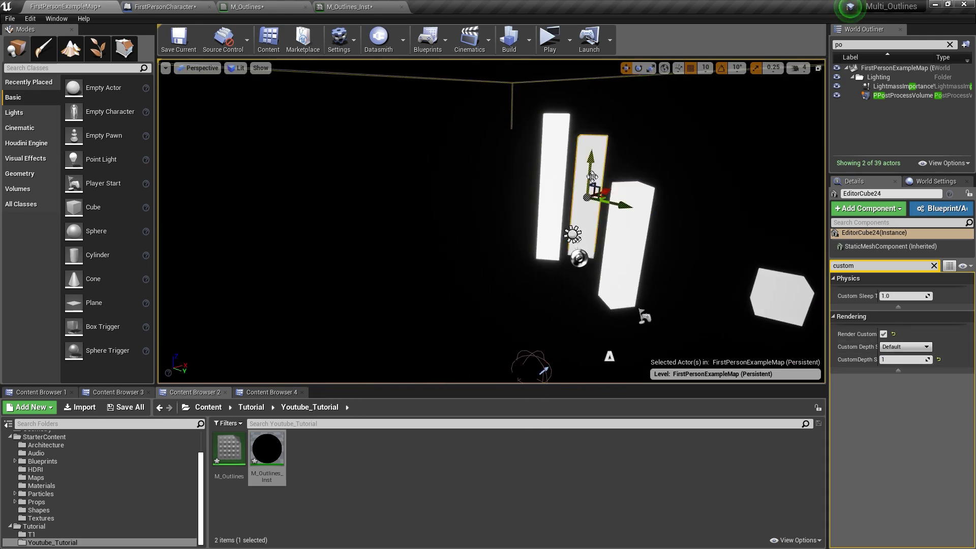
click(786, 301)
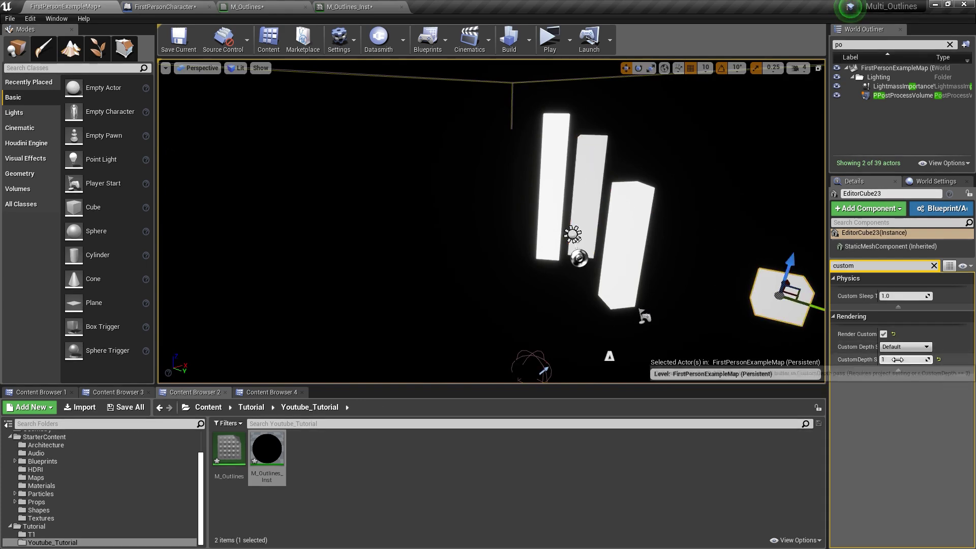
click(560, 176)
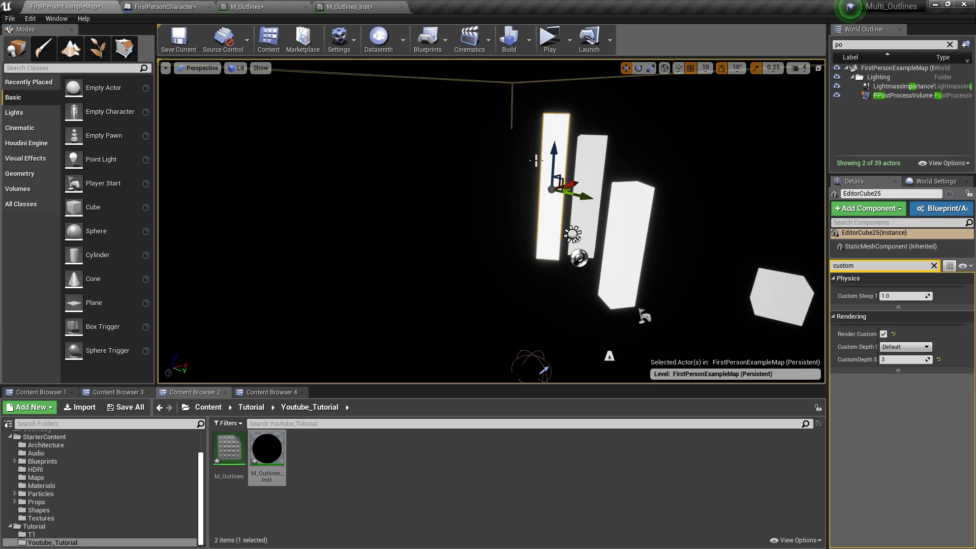
middle_drag(513, 203, 309, 169)
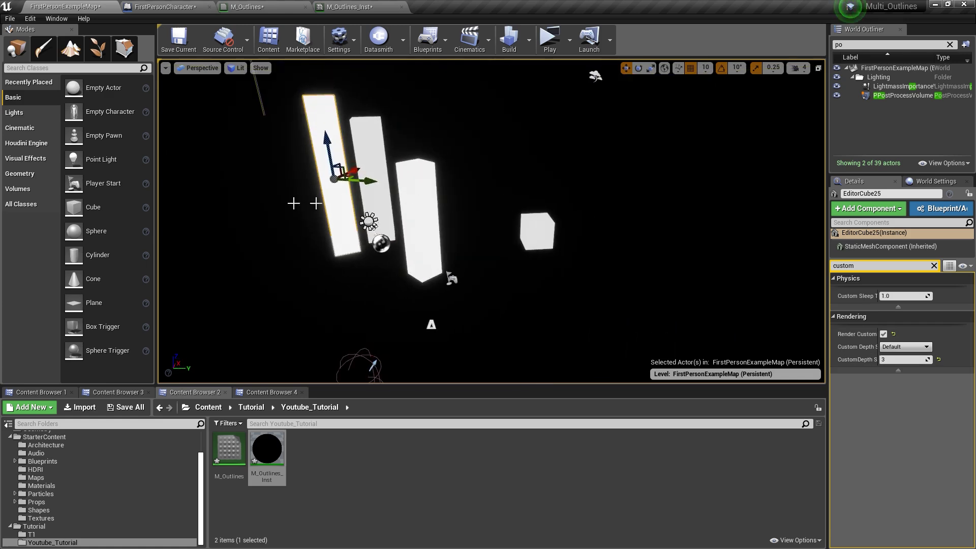
right_drag(555, 205, 367, 228)
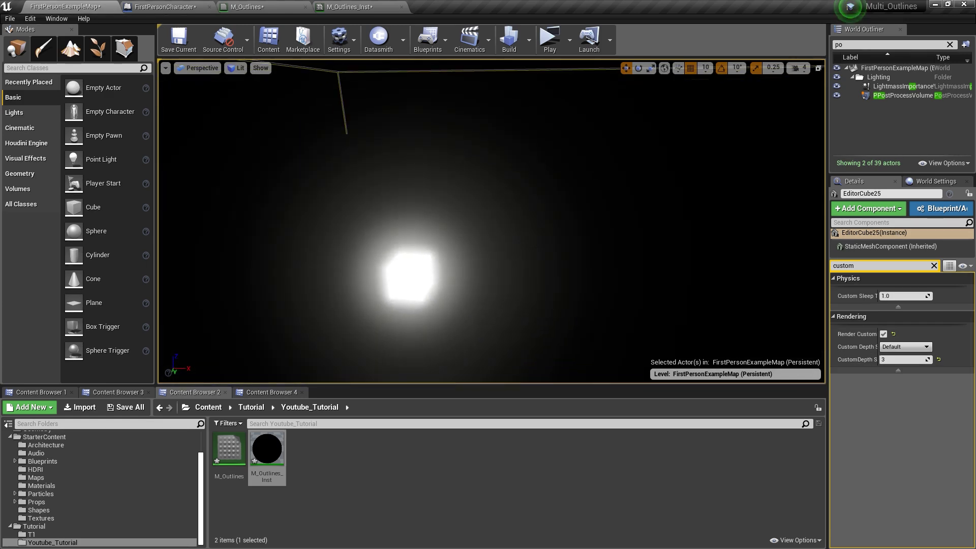
right_drag(518, 213, 506, 226)
scroll(518, 213, up, 2)
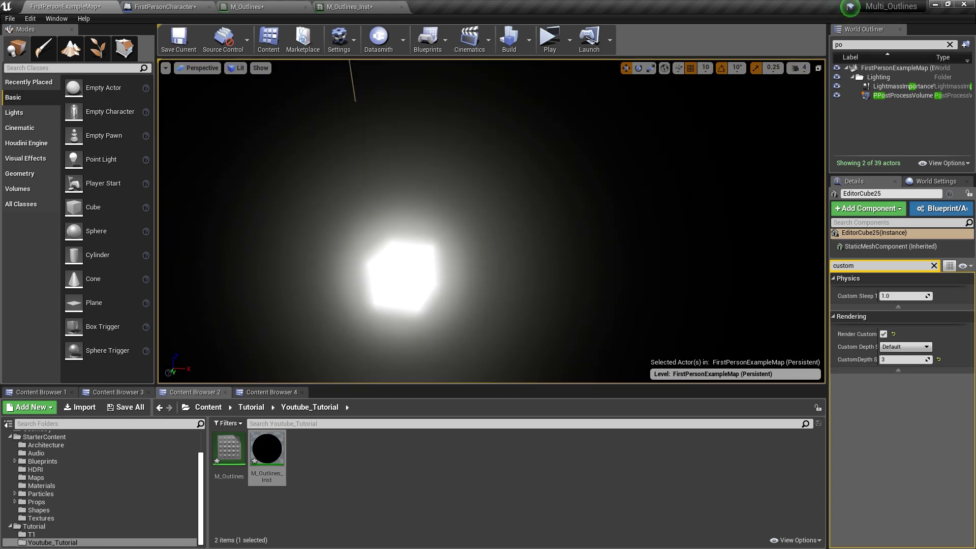
right_drag(506, 226, 525, 227)
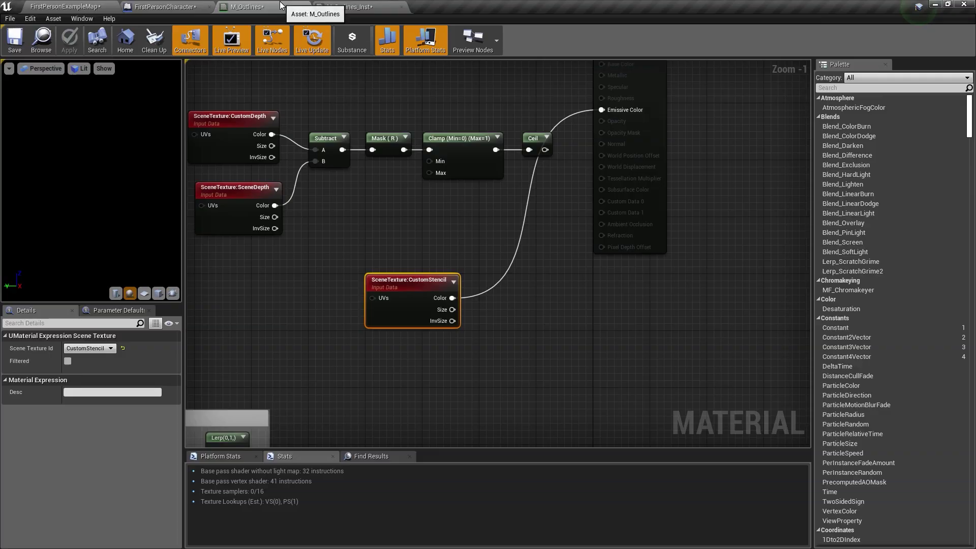
Step: Move the CustomStencil node below the SceneDepth node in M_Outlines and add a ComponentMask node on its Color output
scroll(537, 185, down, 2)
drag(451, 197, 340, 191)
drag(370, 203, 425, 203)
text(mask)
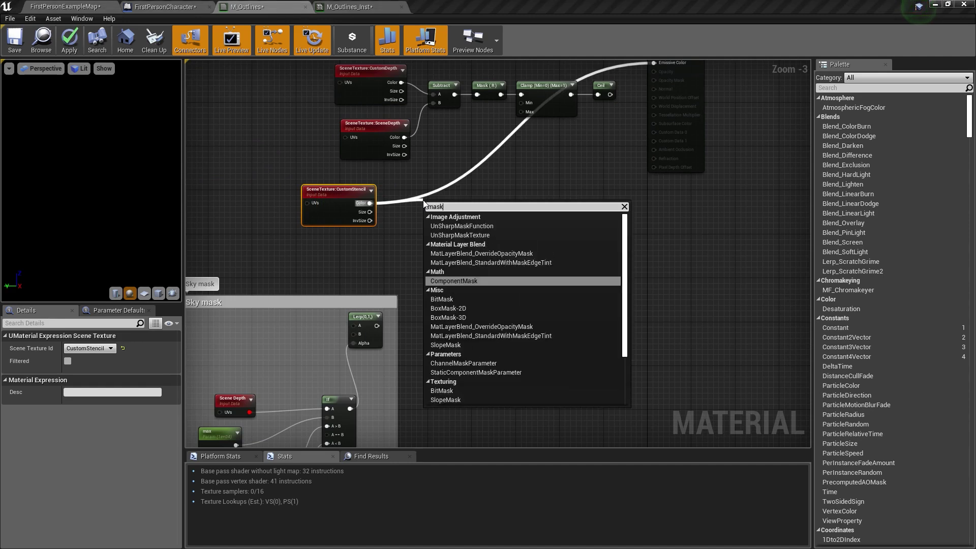
key(Return)
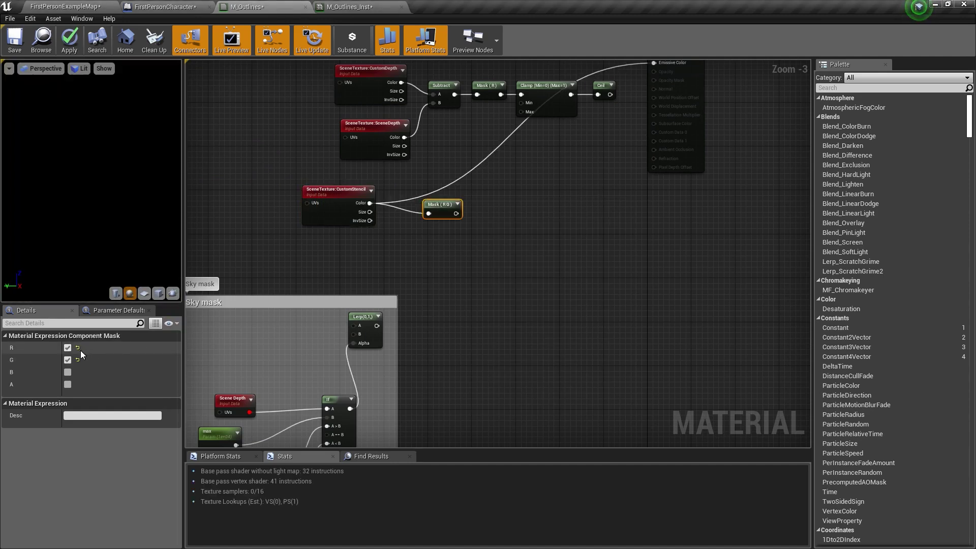
Step: Limit the CustomStencil component mask to the R channel and add a BitMask function node beside it
click(67, 360)
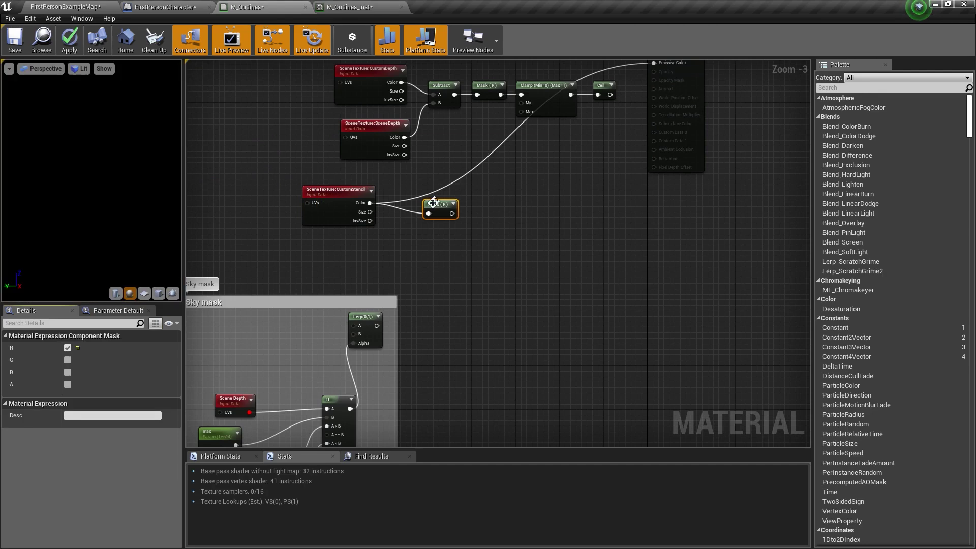
right_click(456, 201)
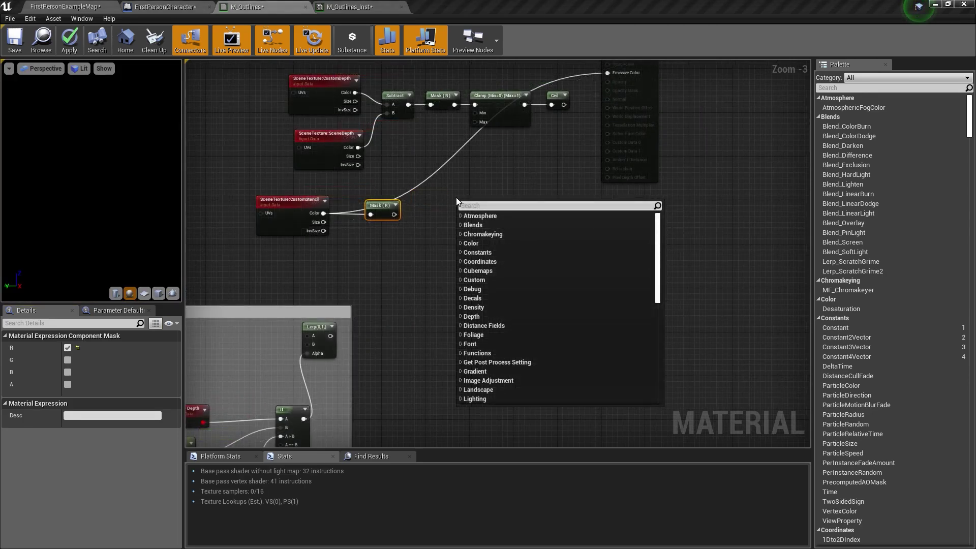
text(bitmask)
key(Return)
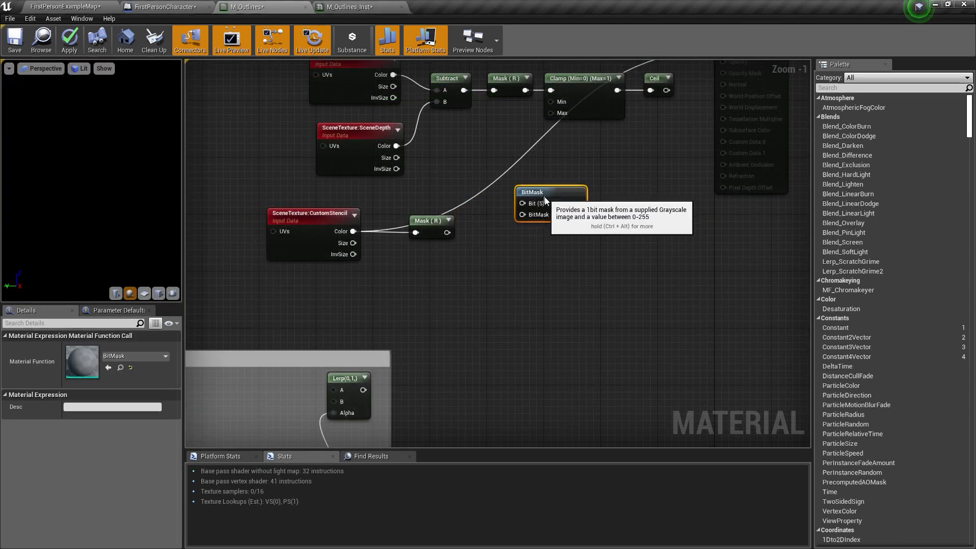
drag(530, 218, 443, 167)
click(408, 209)
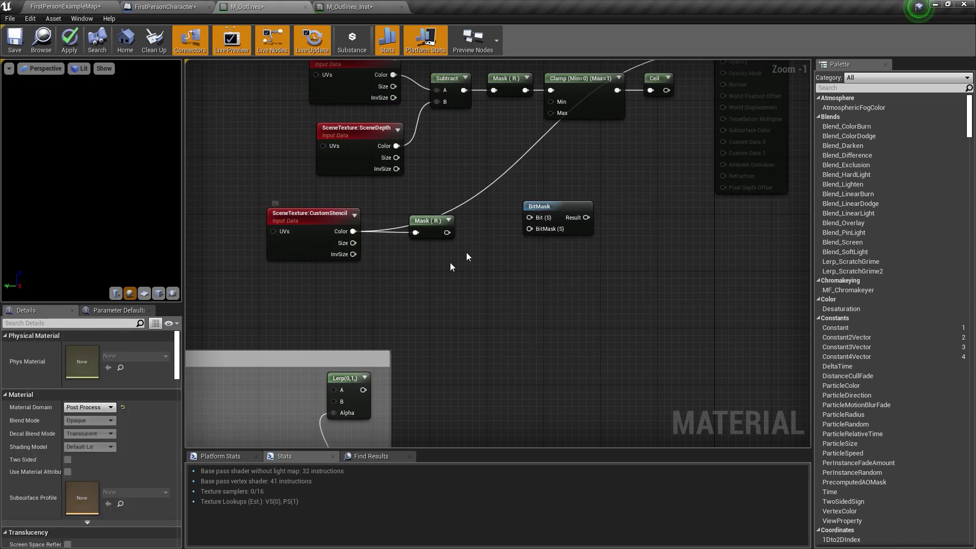
Step: Examine the brightness of the stencil cube in the level viewport and return to the M_Outlines graph
click(97, 6)
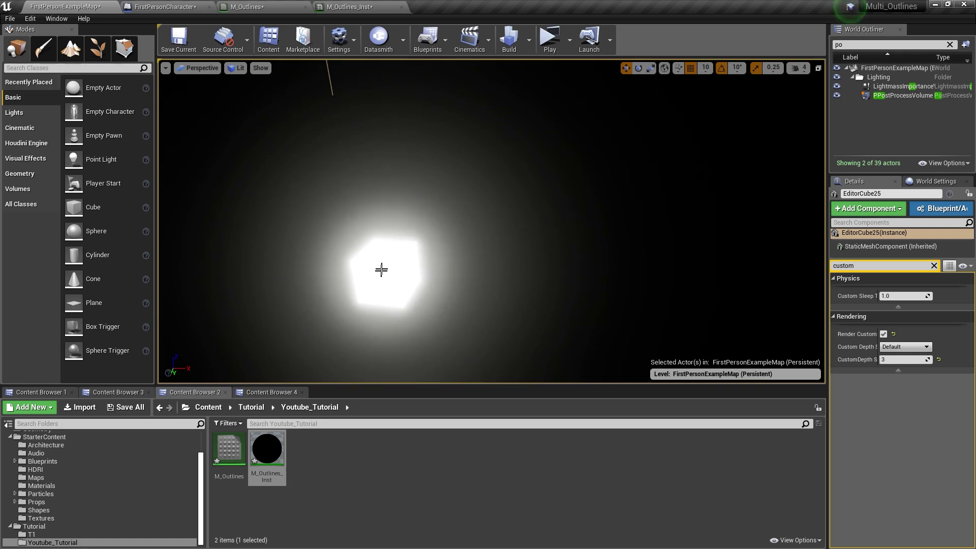
right_drag(452, 291, 391, 321)
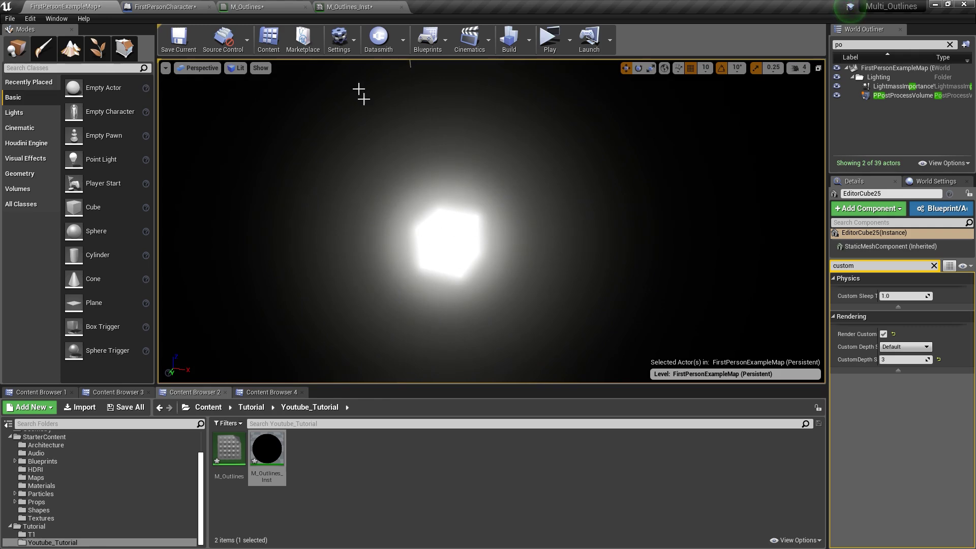
click(247, 7)
Step: Open the BitMask material function, examine how it processes its Bit and BitMask inputs, and return to M_Outlines
click(531, 200)
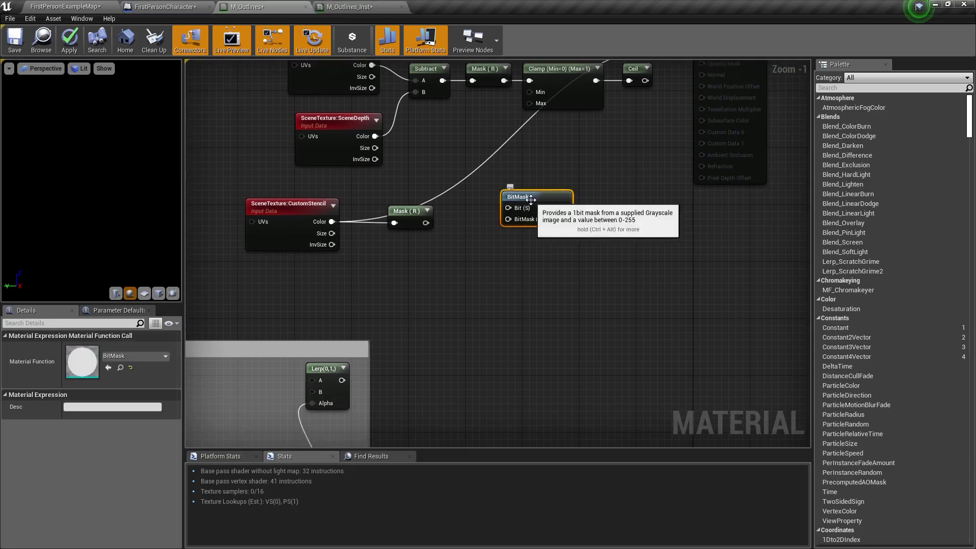
double_click(531, 200)
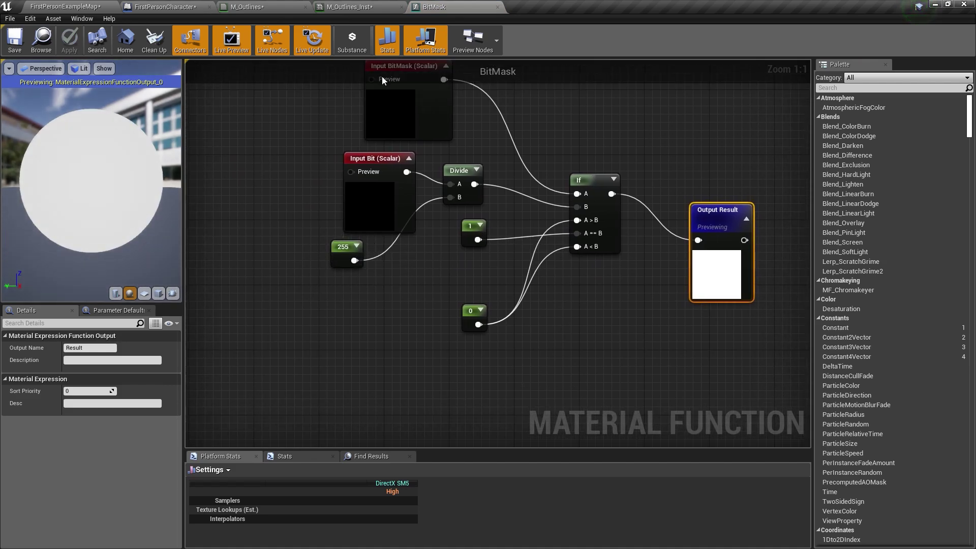
click(374, 6)
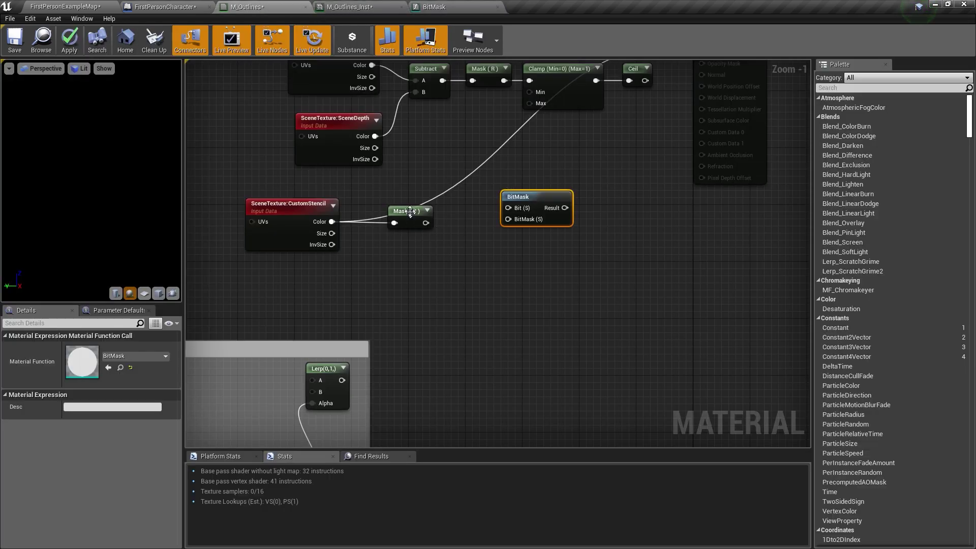
Step: Add a Divide node on the CustomStencil mask's output and set its Const B to 255
click(410, 211)
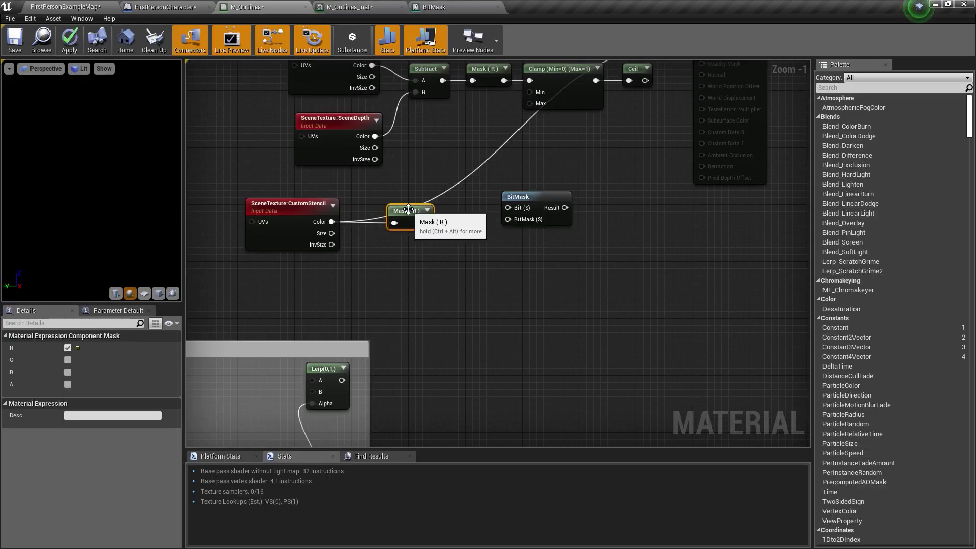
drag(410, 212, 459, 242)
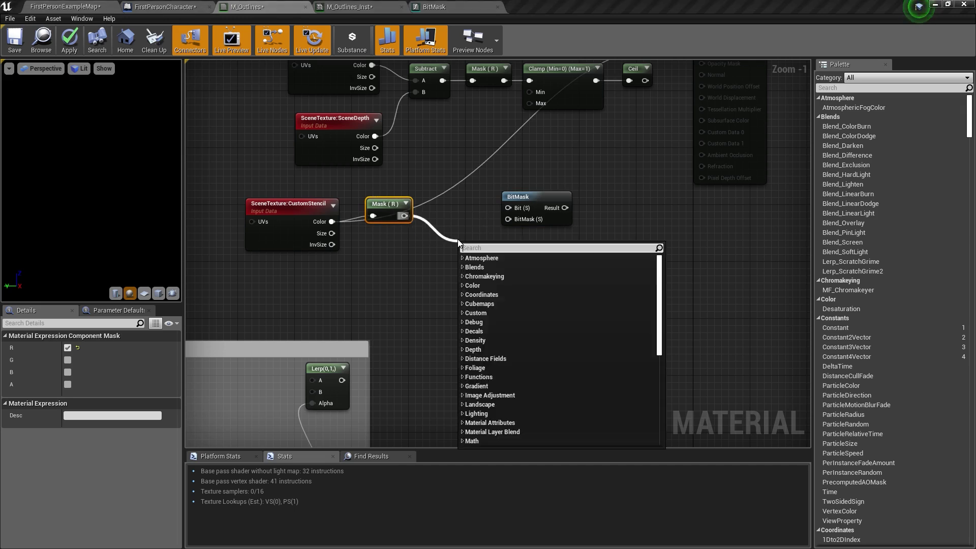
text(div)
key(Return)
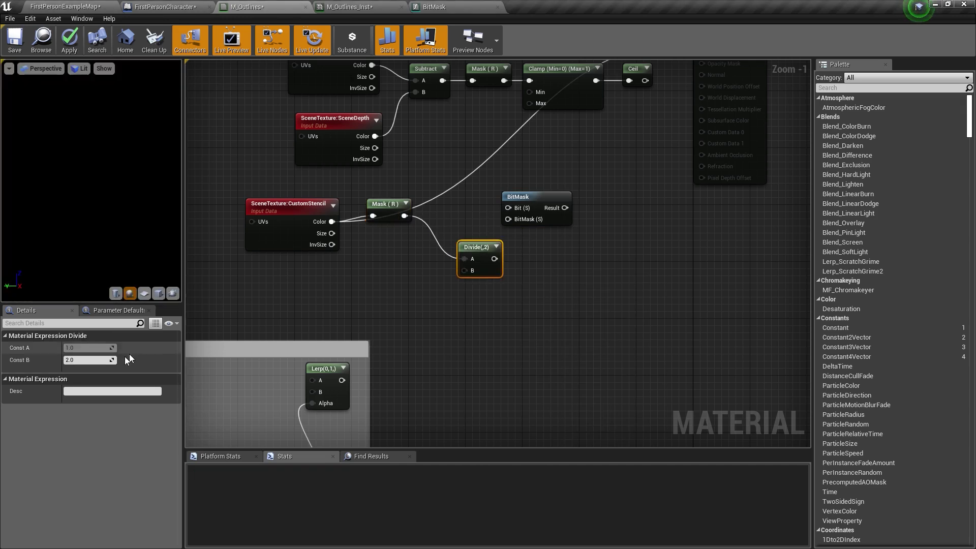
click(89, 360)
text(255)
key(Return)
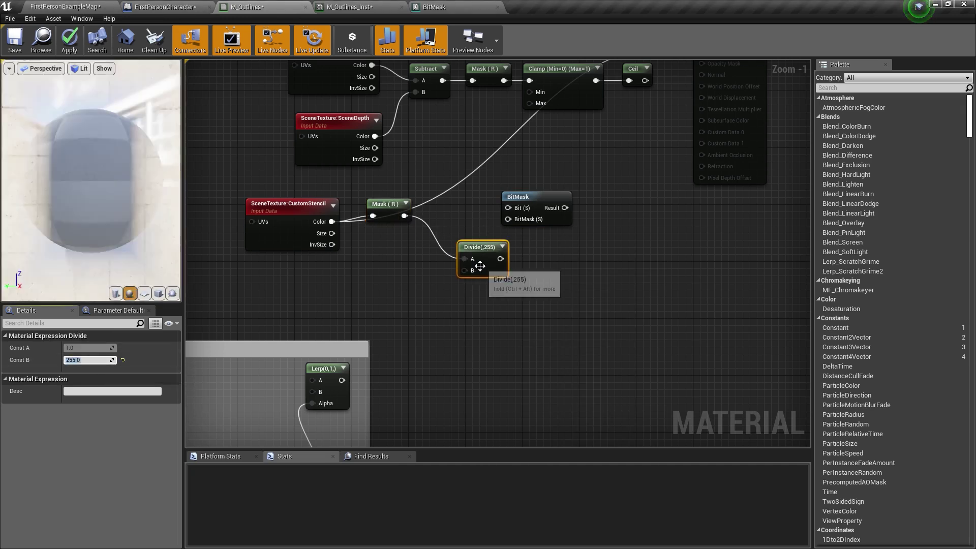
Step: Connect the Divide output to the BitMask (S) input and move the CustomStencil, Mask and Divide nodes below the BitMask node
drag(475, 258, 525, 218)
drag(547, 202, 582, 188)
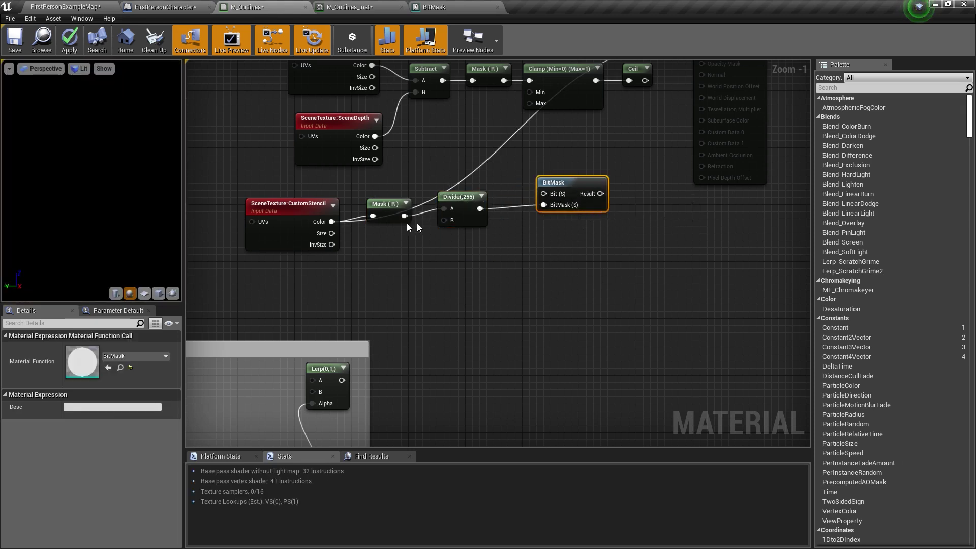
drag(446, 274, 310, 207)
drag(474, 196, 477, 231)
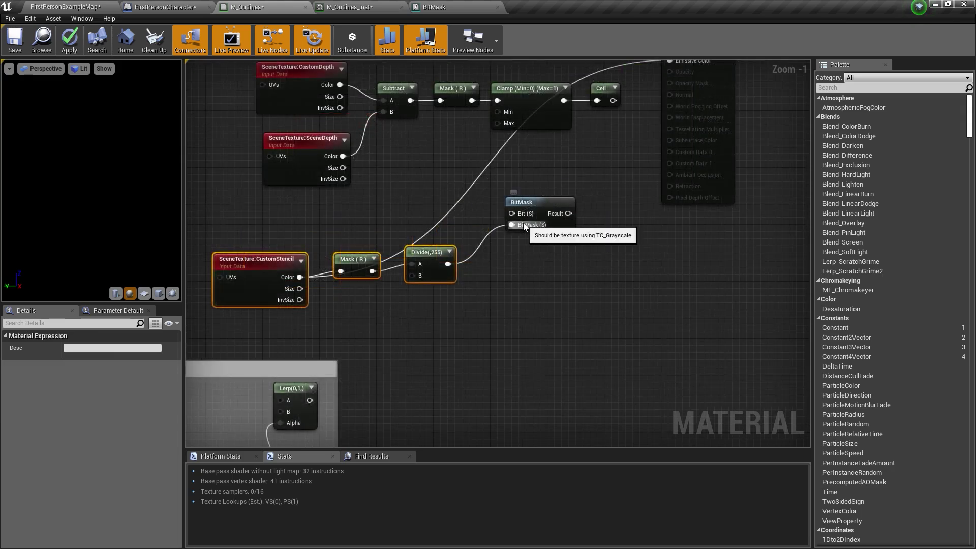
Step: Add a Constant node above the Divide node, beside the BitMask node's Bit input
key(1)
click(436, 204)
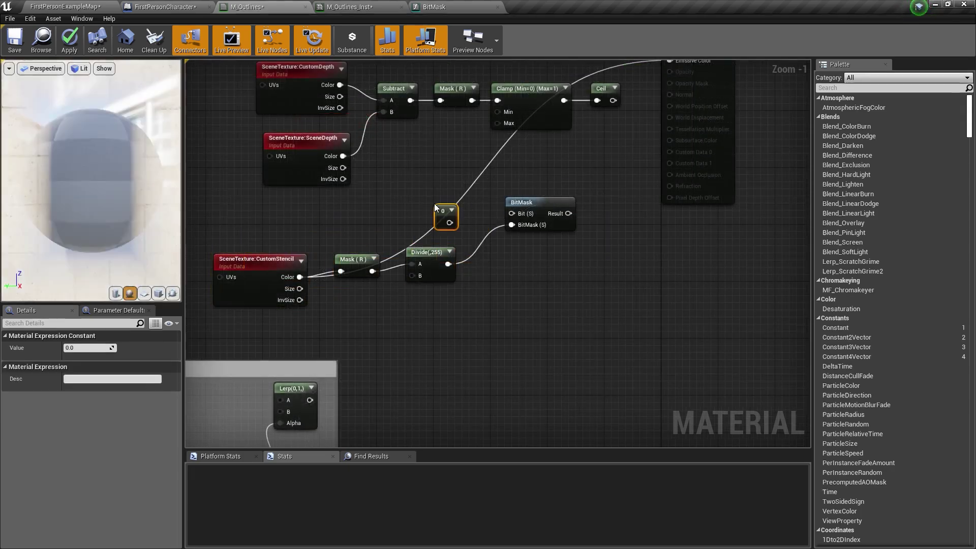
Step: Set the constant's value to 1 and connect its output to the BitMask node's Bit input
click(91, 347)
text(1)
key(Return)
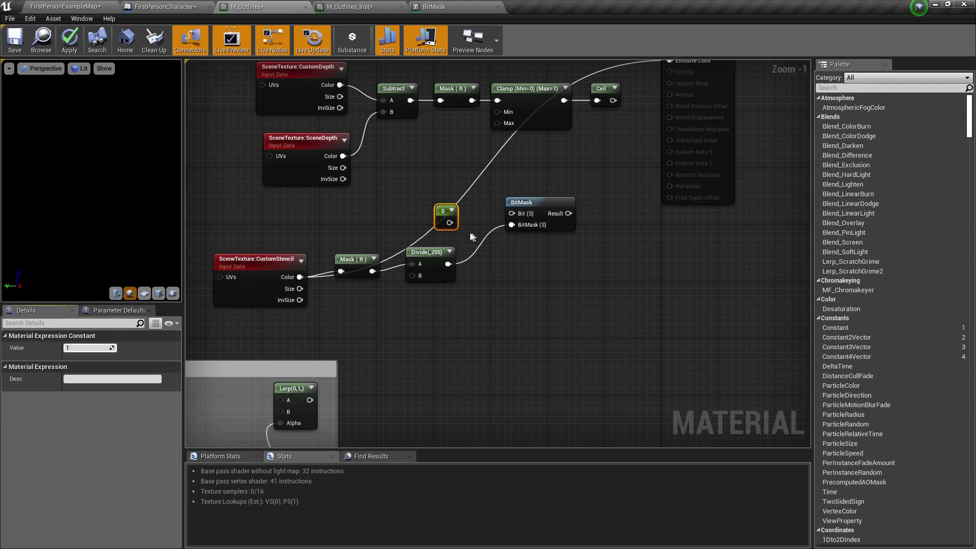
drag(449, 223, 518, 211)
Step: Connect the BitMask Result to the material's Emissive Color and apply the material changes
right_drag(518, 211, 465, 247)
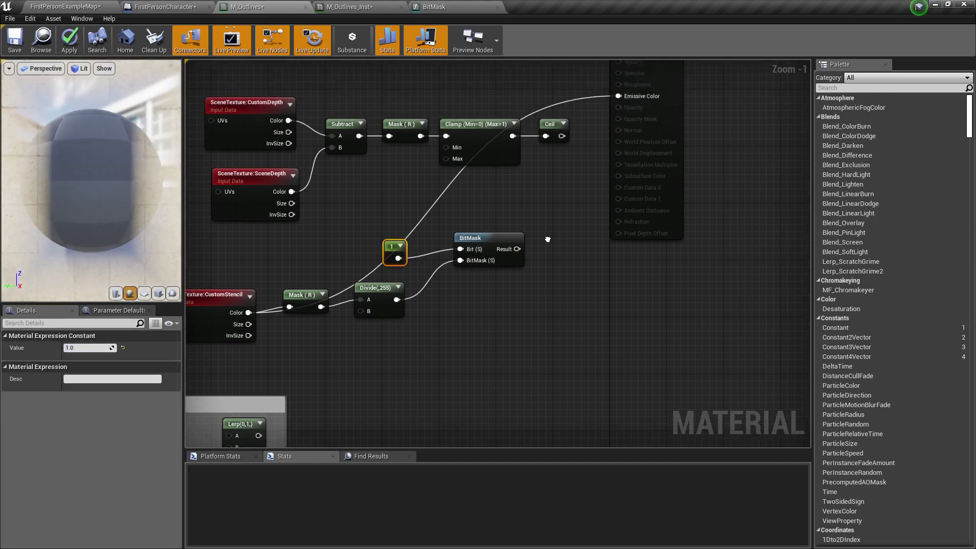
drag(516, 250, 636, 99)
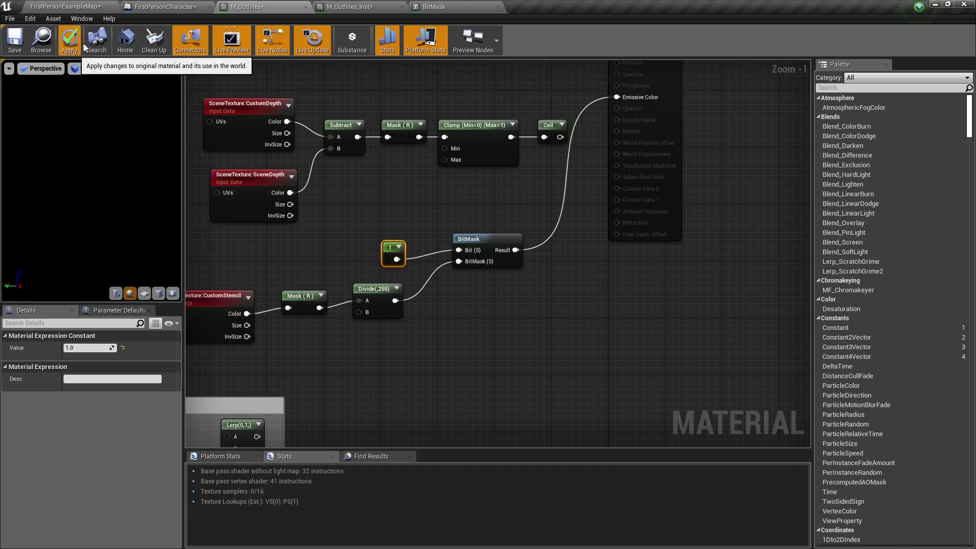
click(70, 40)
Step: Switch to the FirstPersonExampleMap level, add a cube to the scene and raise it higher
click(65, 7)
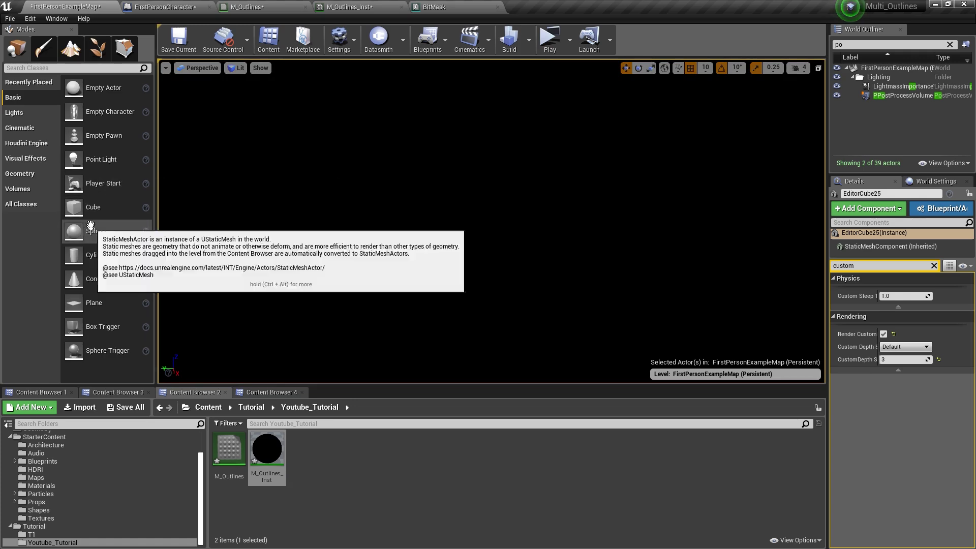
drag(74, 207, 398, 269)
drag(396, 239, 385, 172)
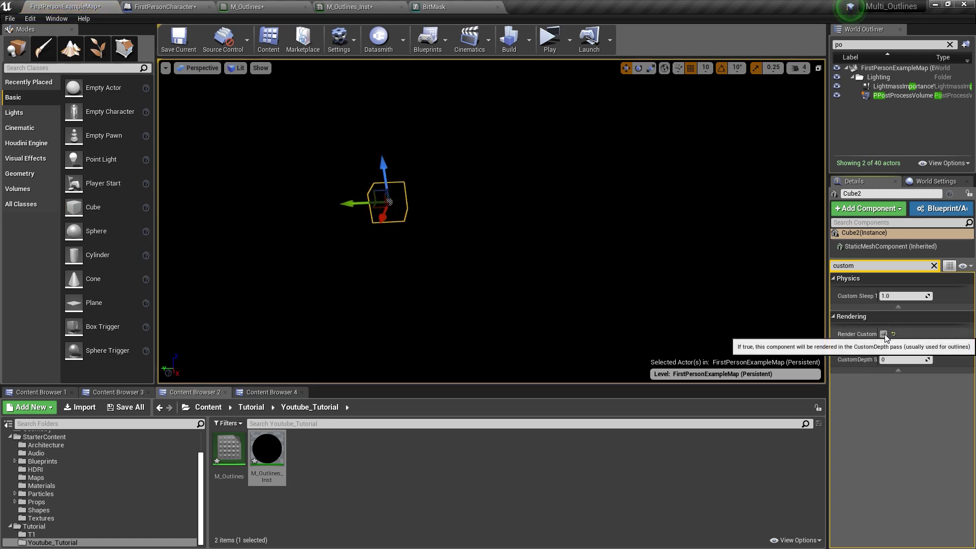
Step: Enable Render CustomDepth Pass on the new cube and set its CustomDepth Stencil Value to 1
click(884, 334)
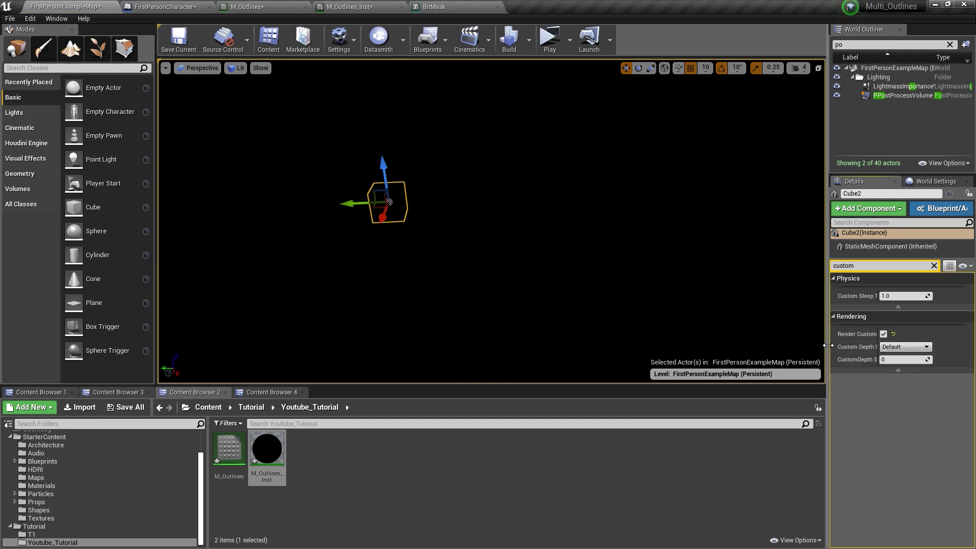
click(889, 360)
text(1)
key(Return)
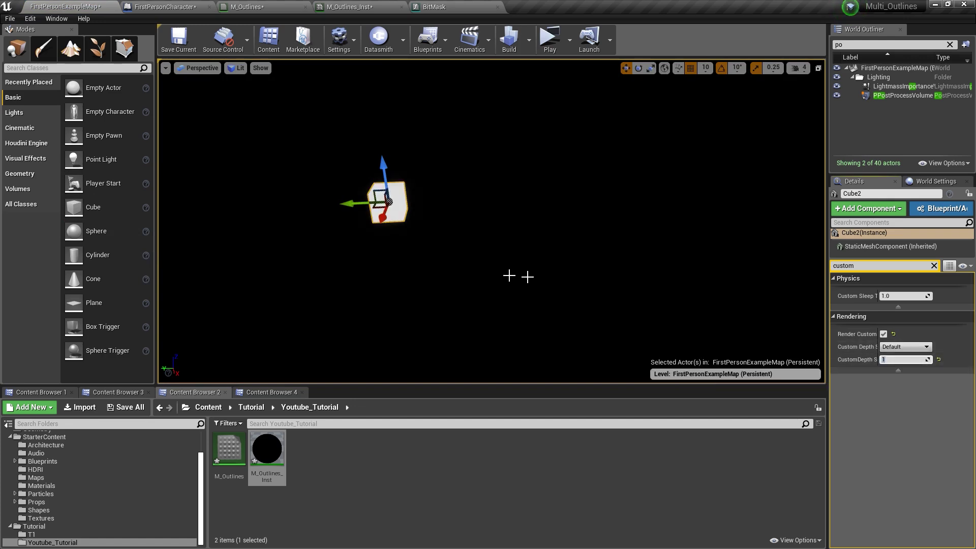
Step: Test a CustomDepth Stencil Value of 2 on the cube and set it back to 1
click(885, 360)
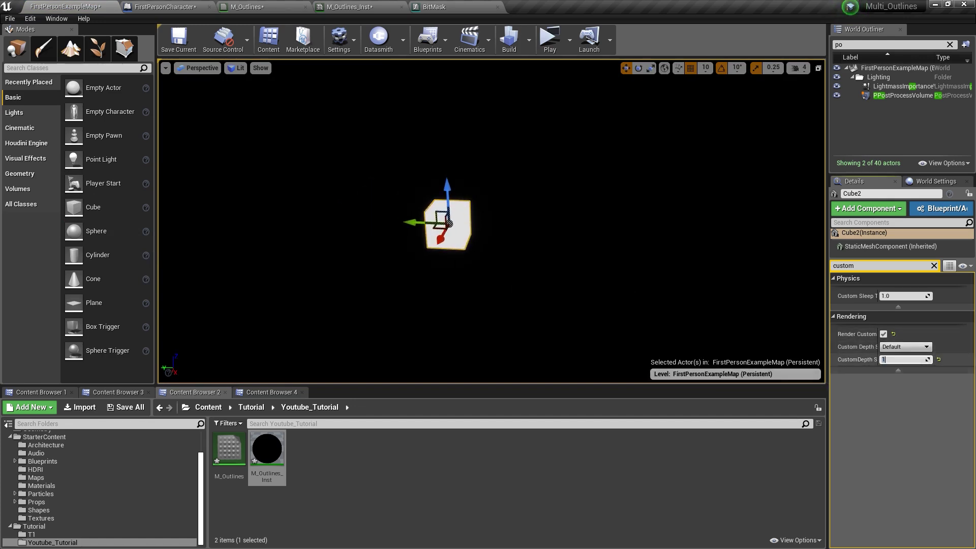
text(2)
key(Return)
text(1)
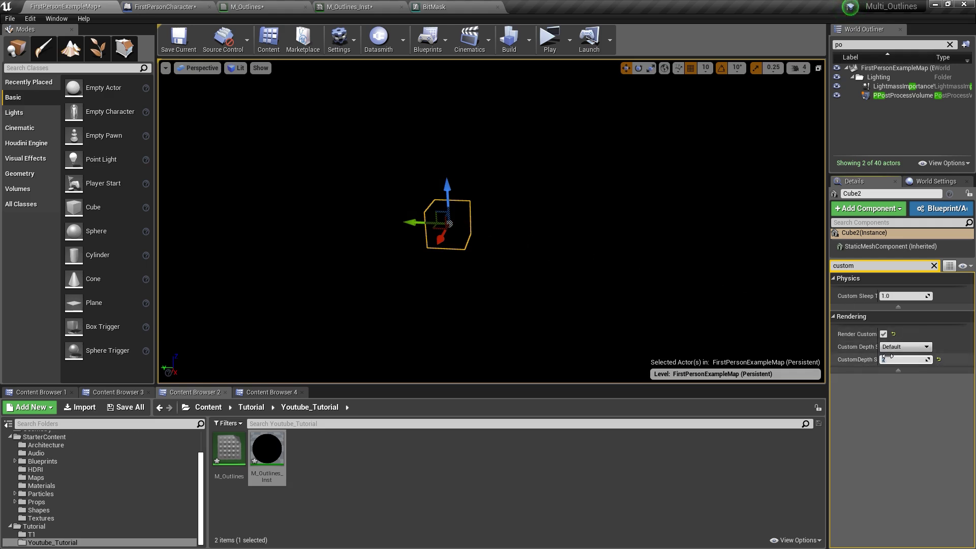
key(Return)
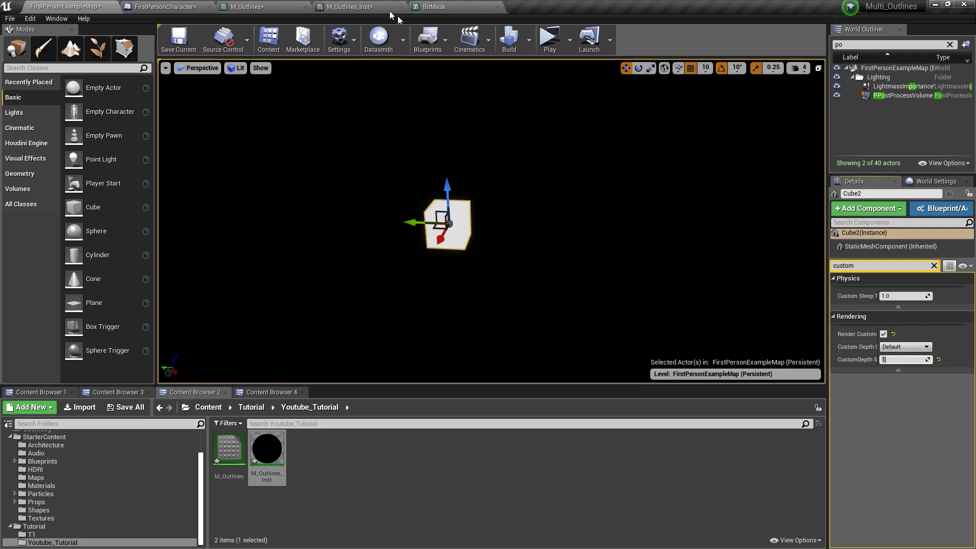
Step: In the M_Outlines material, set the constant feeding the BitMask's Bit input to 50 and apply the change
click(274, 6)
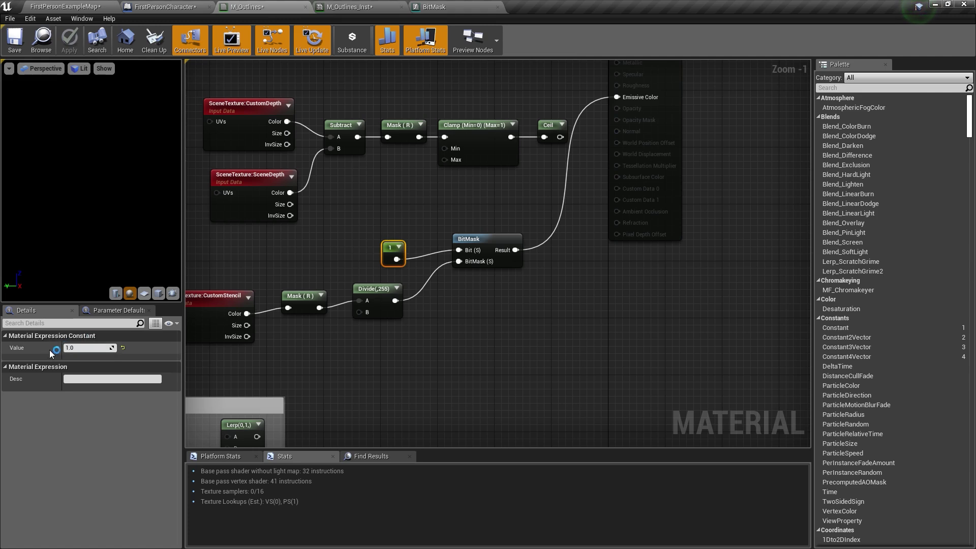
text(50)
key(Return)
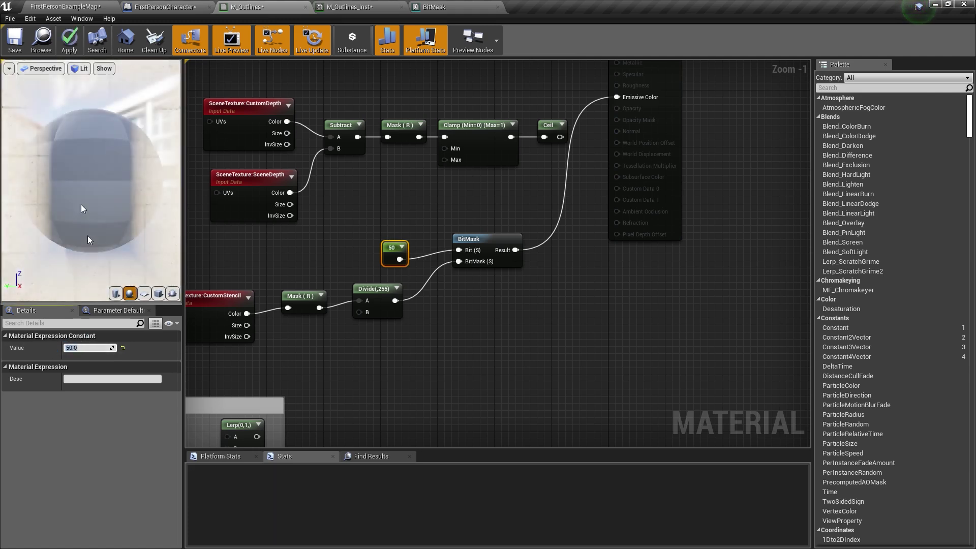
Step: Return to the level and set the cube's CustomDepth Stencil Value to 50
click(76, 6)
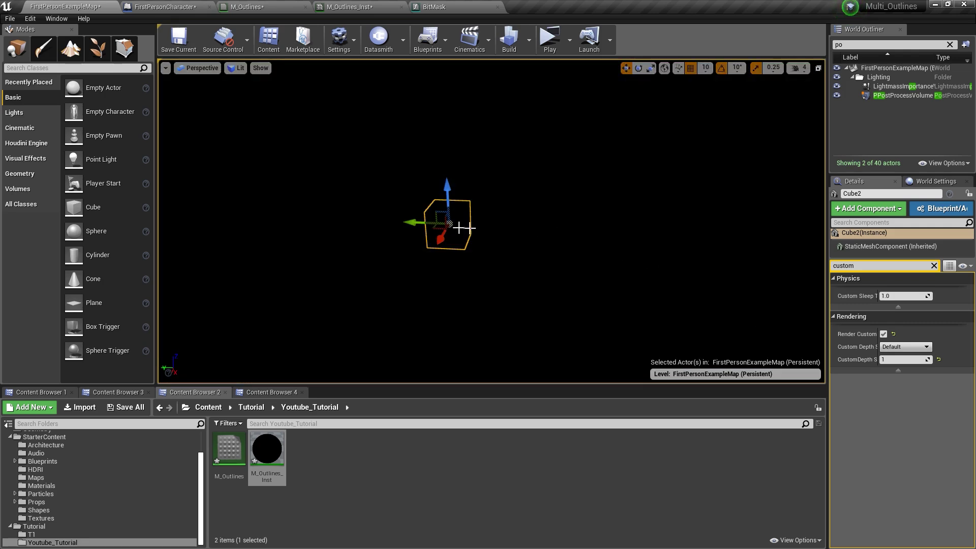
click(895, 359)
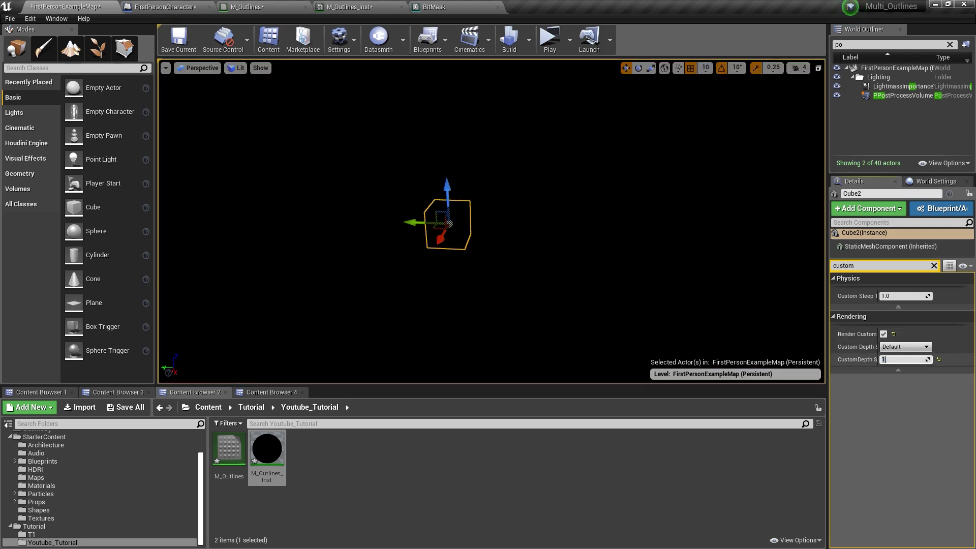
text(50)
key(Return)
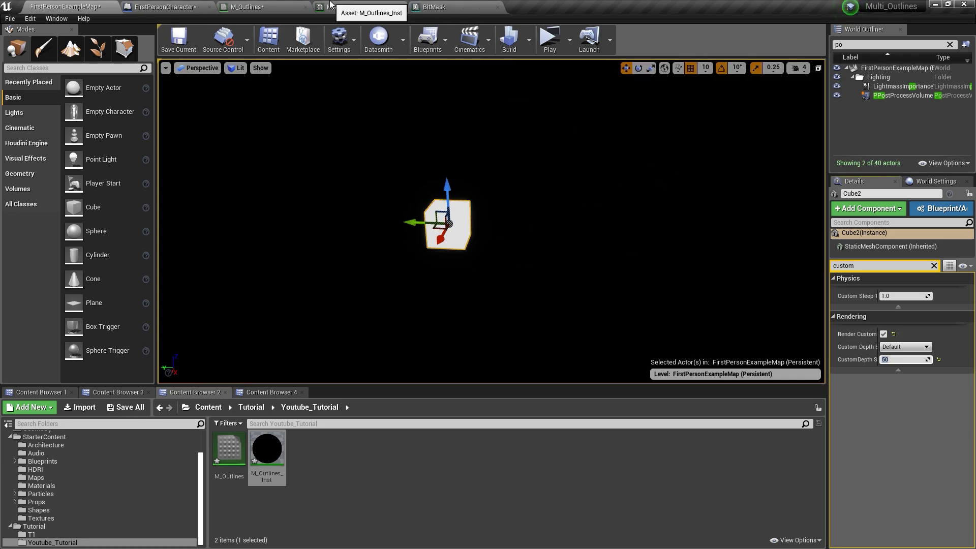
Step: In M_Outlines, move the CustomDepth and SceneDepth node chain up and wrap it in a comment titled "Costom Depth Mask"
click(254, 7)
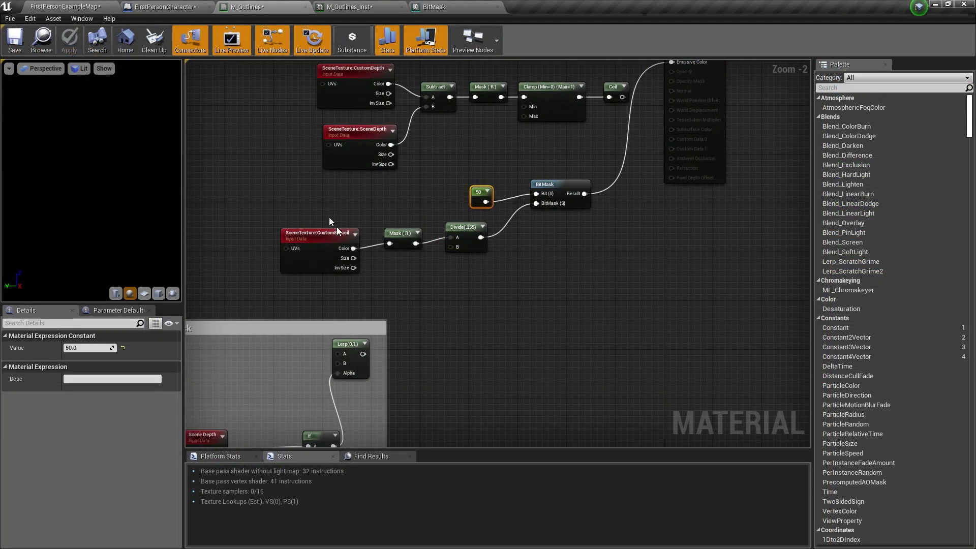
right_drag(448, 228, 451, 305)
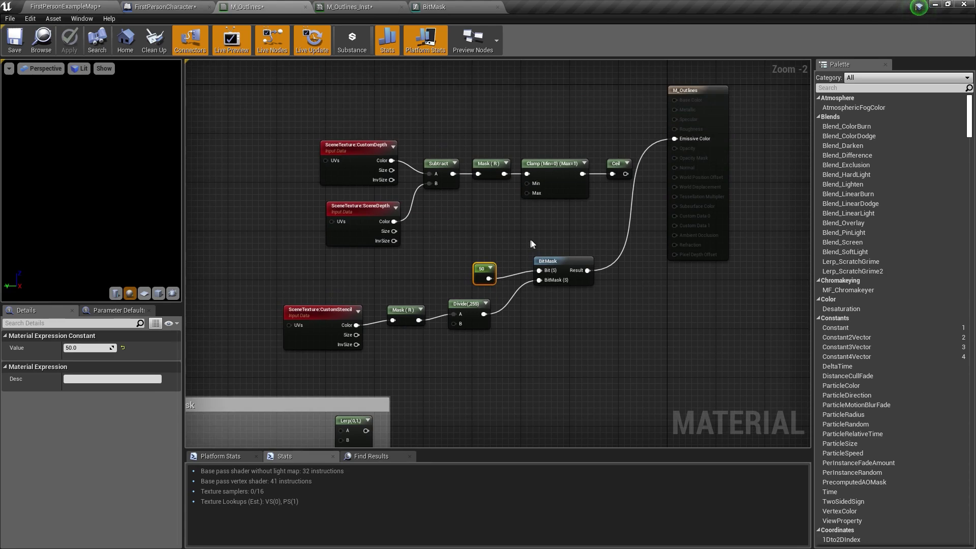
right_drag(504, 226, 557, 131)
scroll(508, 163, down, 1)
click(65, 7)
right_drag(307, 178, 349, 171)
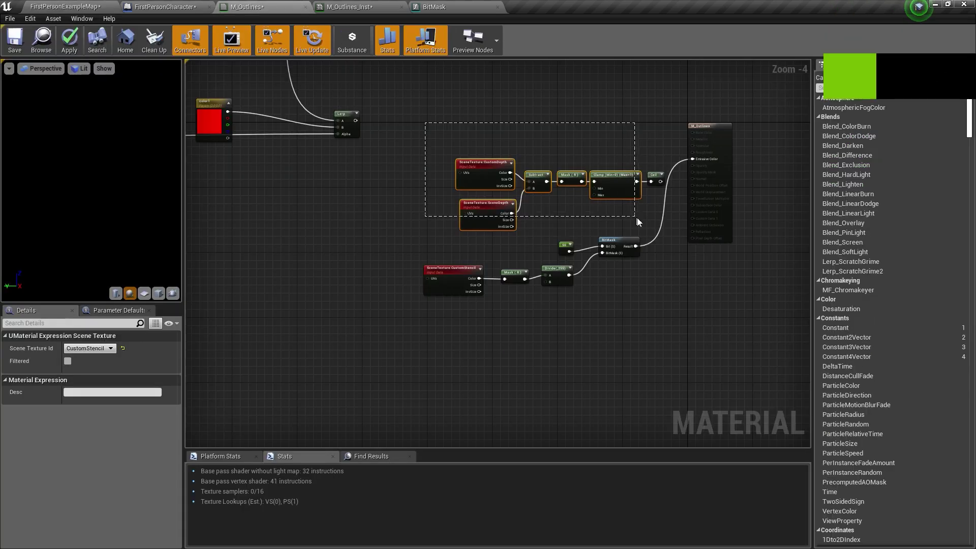
drag(635, 219, 667, 226)
drag(489, 169, 459, 148)
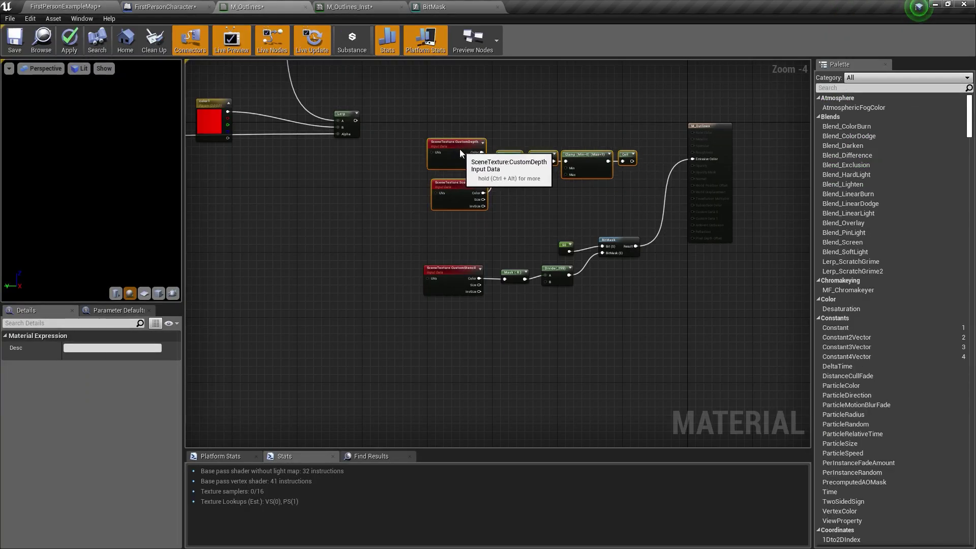
key(c)
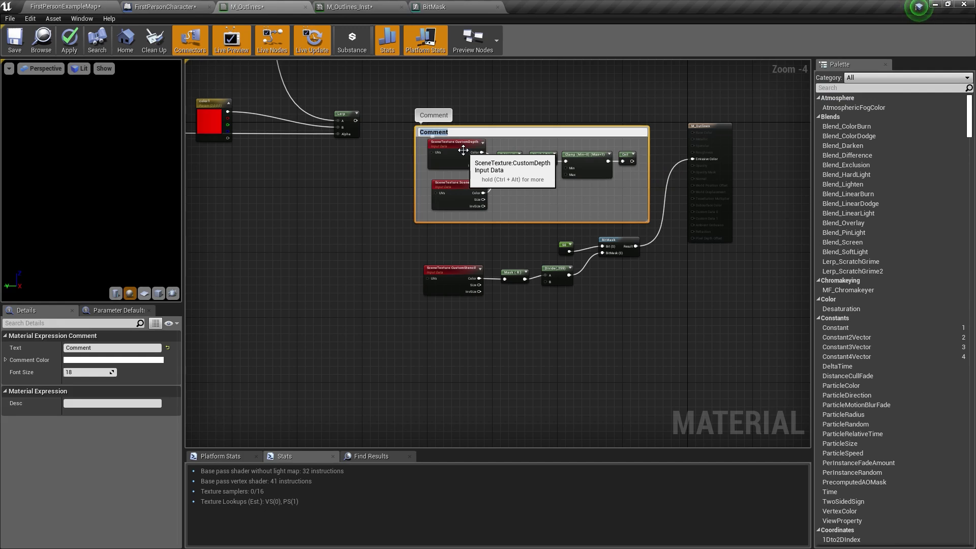
Step: Wrap the CustomStencil, Mask, Divide, constant and BitMask nodes in a comment titled "Bitmask"
drag(670, 340, 447, 239)
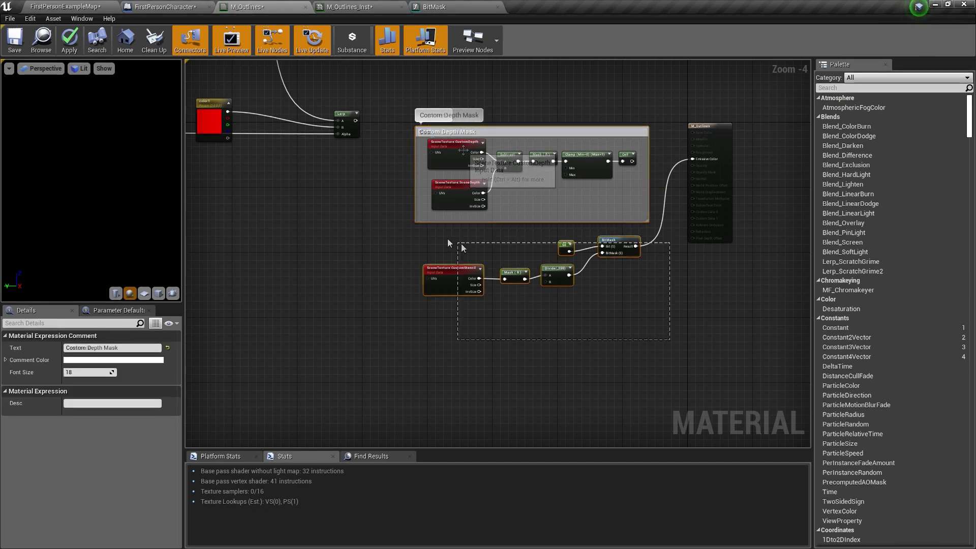
drag(447, 239, 403, 233)
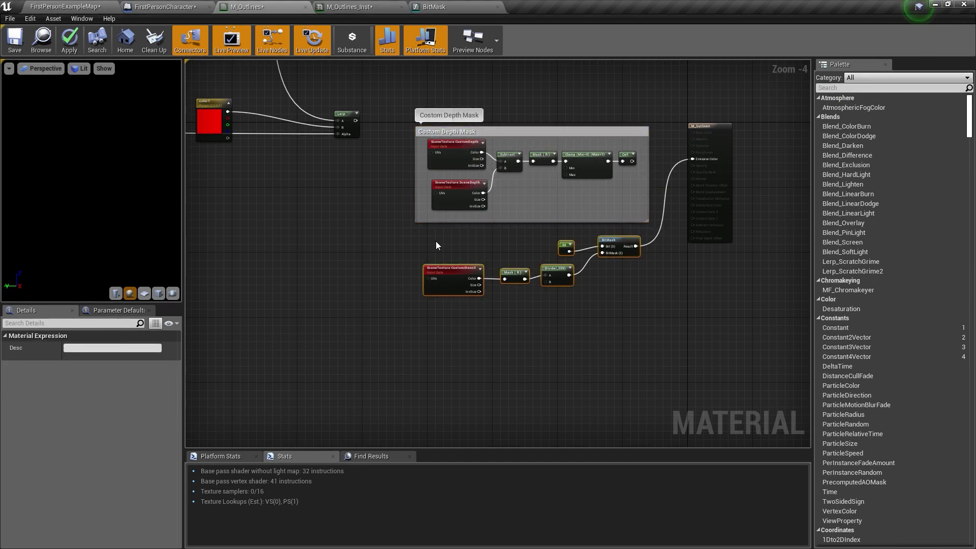
key(c)
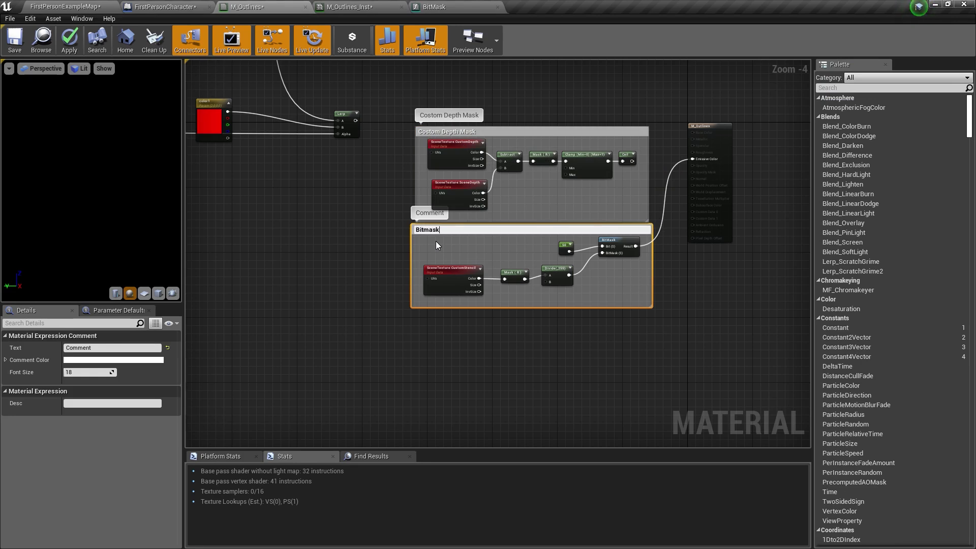
key(Return)
Step: Disconnect the BitMask from Emissive Color, and move the Bitmask comment lower in the graph with its frame extended downward
right_drag(435, 288, 419, 213)
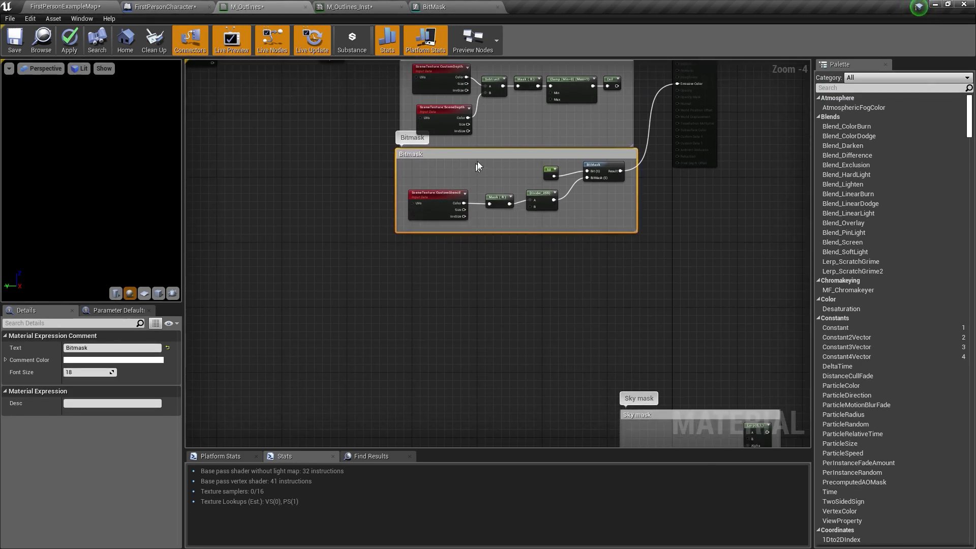
drag(475, 153, 259, 306)
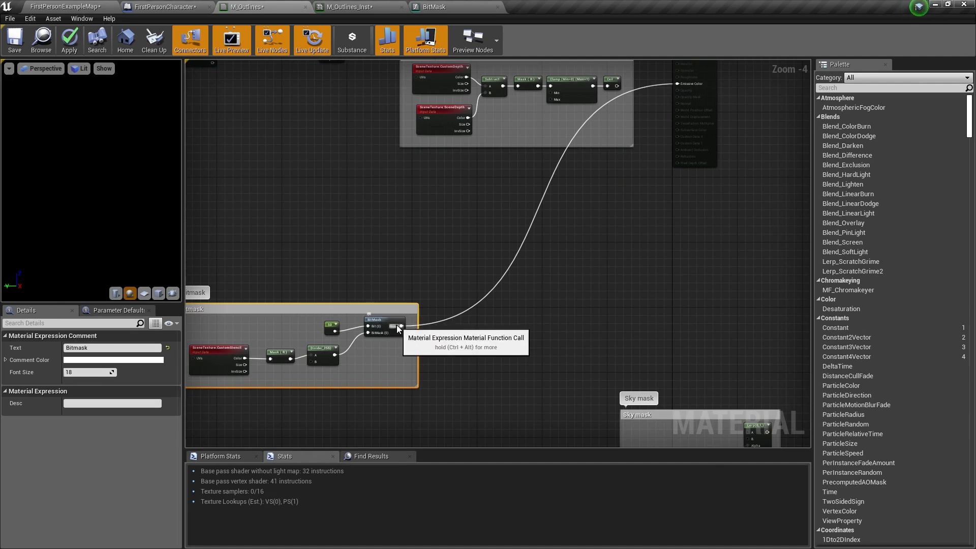
right_drag(392, 342, 450, 241)
drag(456, 219, 448, 406)
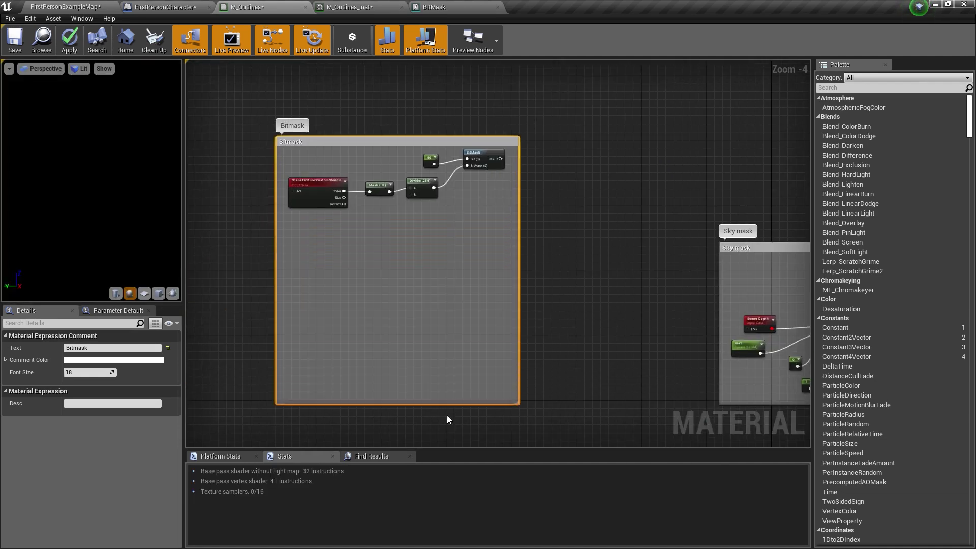
Step: Set the constant feeding the BitMask's Bit input to 1 and move the node level with that input
scroll(453, 231, up, 3)
click(418, 107)
click(86, 347)
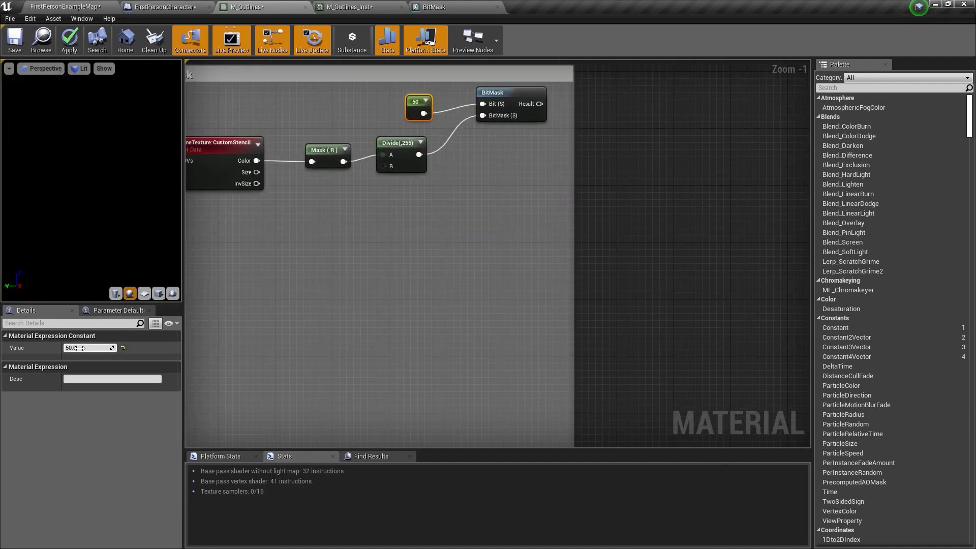
text(1)
key(Return)
drag(419, 102, 410, 93)
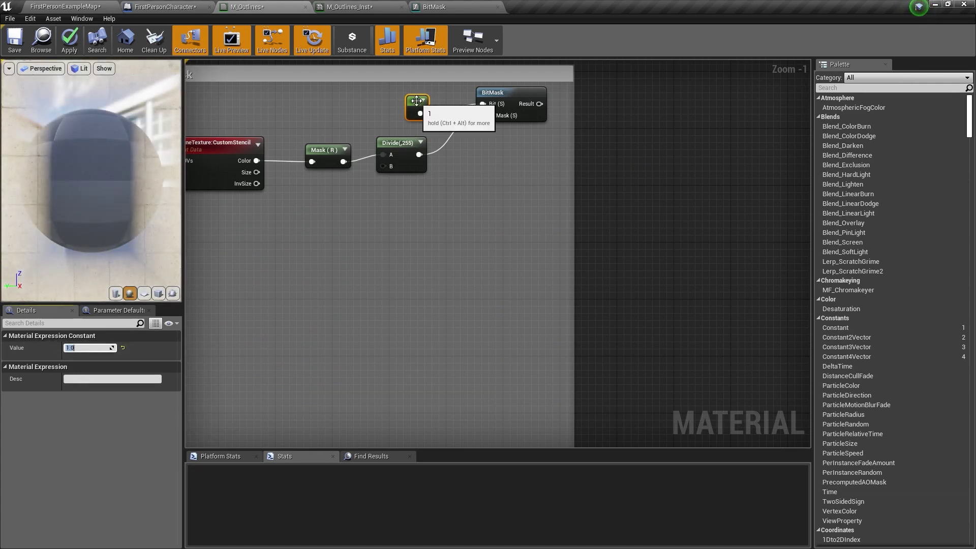
Step: Duplicate the constant and BitMask pair, place the copy below the Divide node, and connect Divide to its BitMask input
drag(544, 151, 436, 98)
ctrl+click(406, 95)
key(ctrl+w)
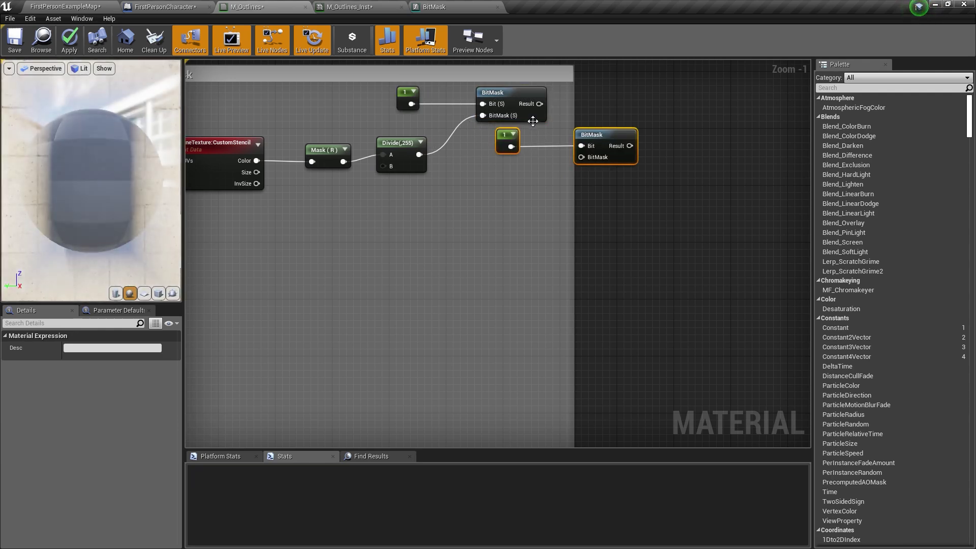
drag(594, 135, 459, 220)
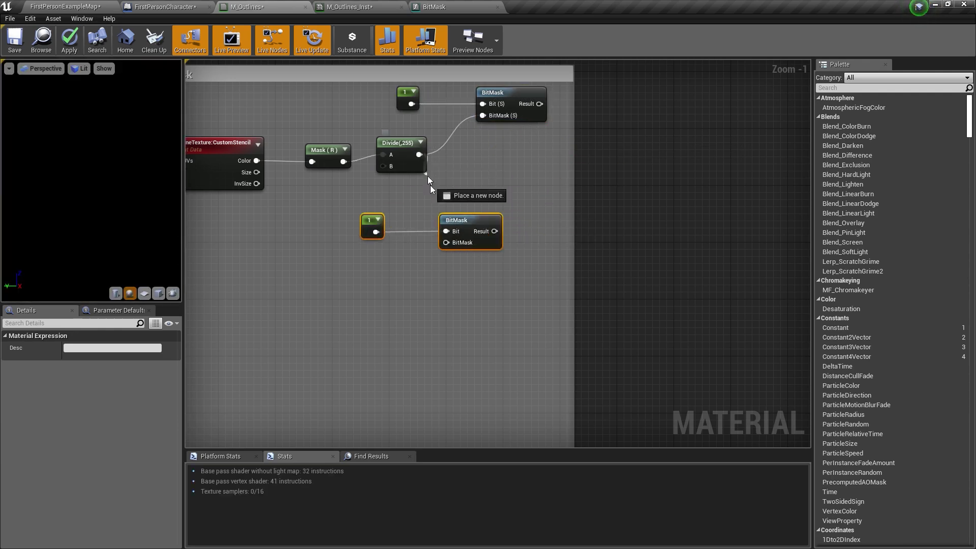
drag(430, 185, 485, 221)
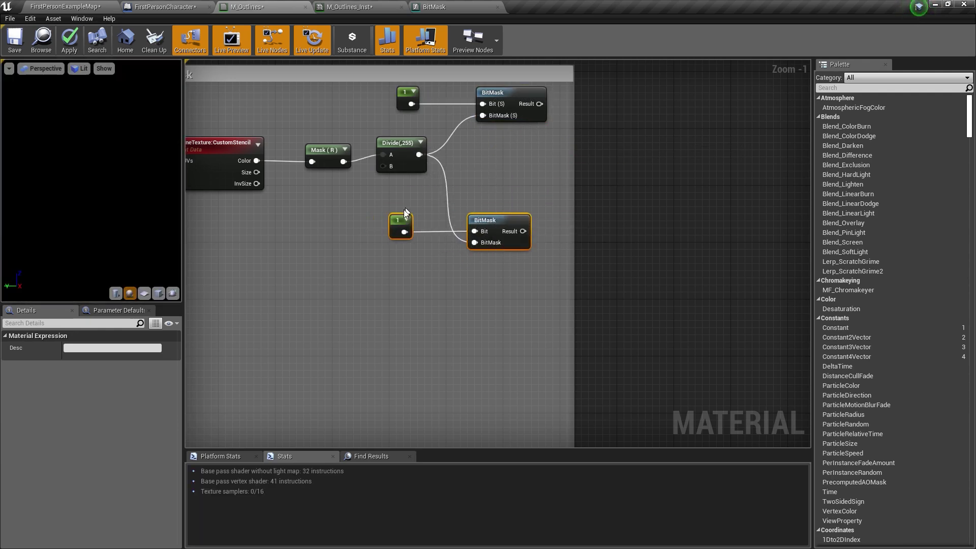
Step: Set the constant feeding the second BitMask's Bit input to 2
click(399, 222)
click(87, 348)
text(2)
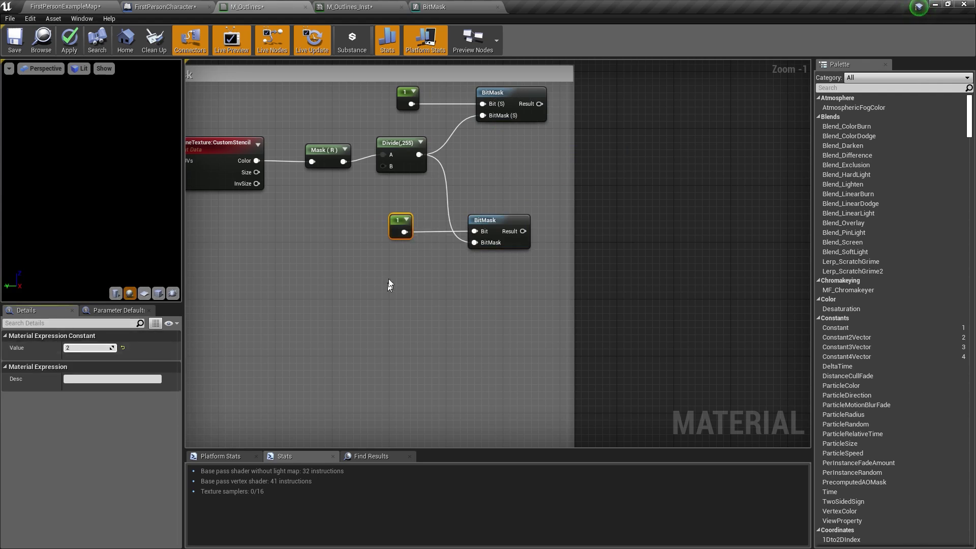
key(Return)
Step: Duplicate the second constant and BitMask pair, place the copy below it, and expand the copied constant's preview
drag(519, 278, 410, 223)
key(ctrl+c)
key(ctrl+v)
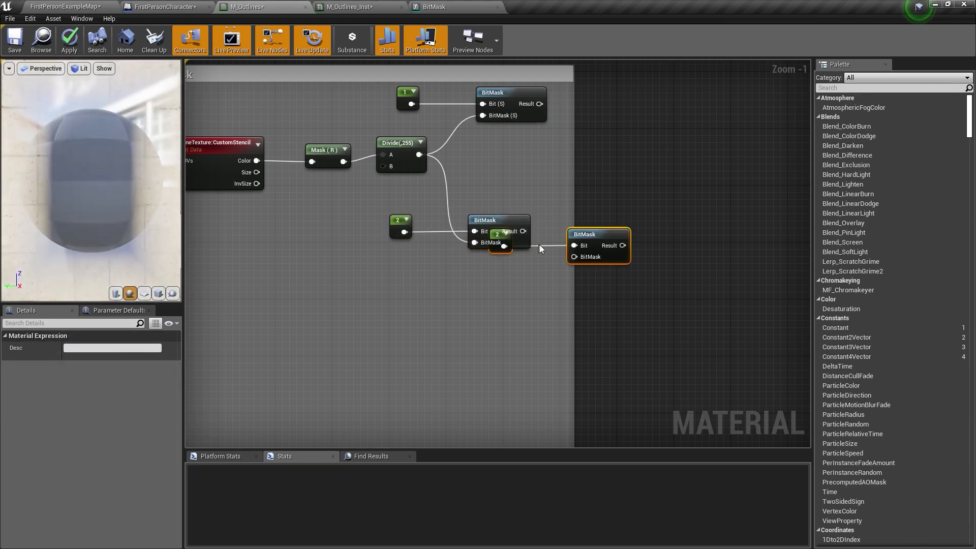
drag(600, 234, 494, 299)
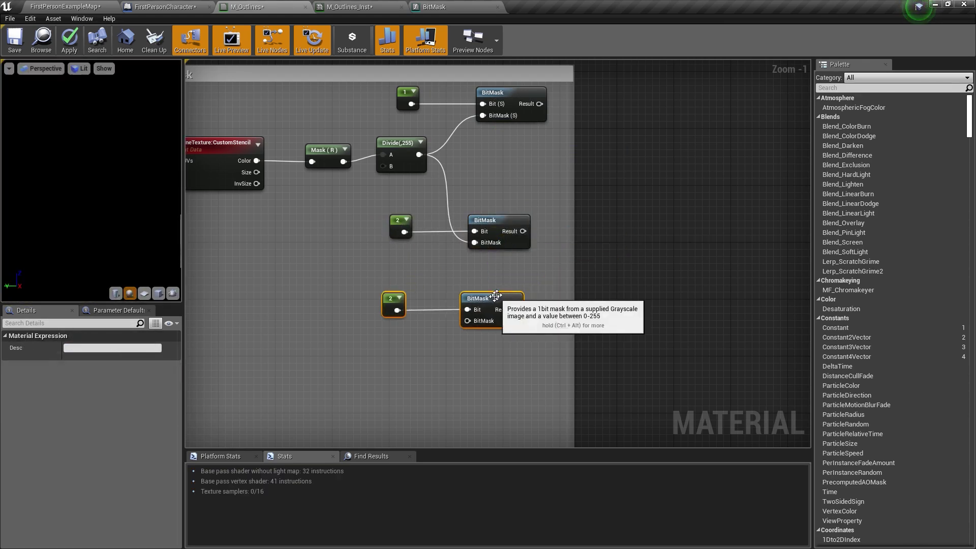
click(399, 298)
click(100, 347)
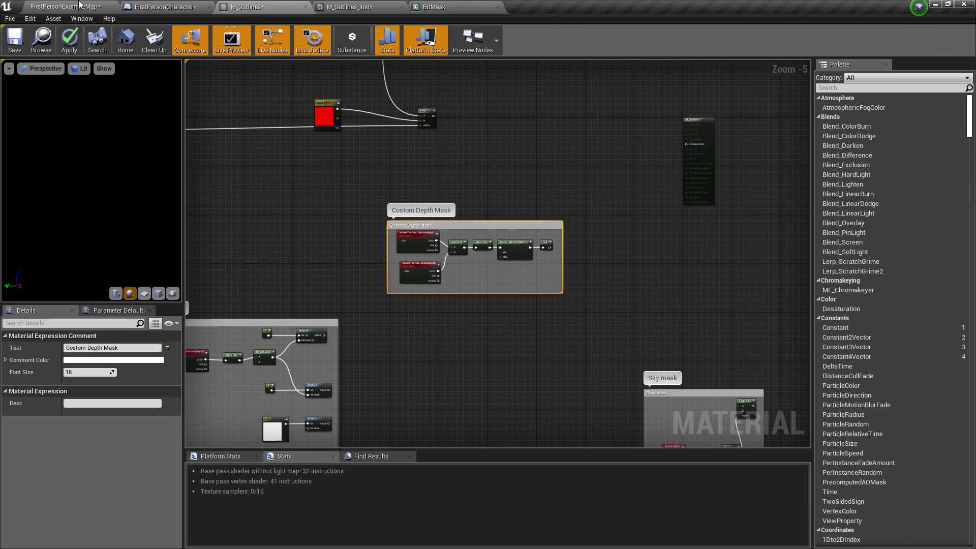
Step: Widen the Costom Depth Mask comment and add a 1-x node inside it, fed by the Ceil output
click(80, 6)
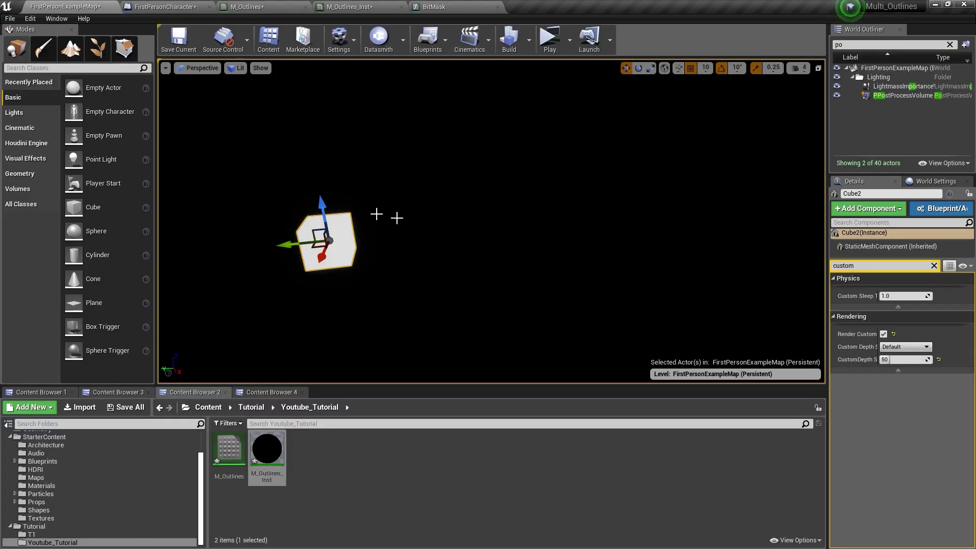
right_drag(397, 218, 335, 290)
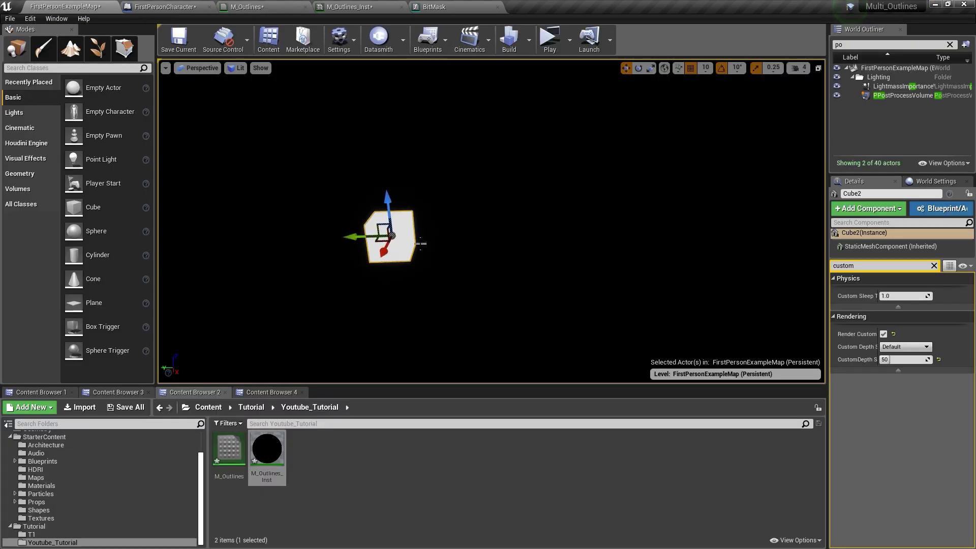
click(238, 7)
scroll(528, 254, up, 5)
drag(532, 253, 661, 252)
drag(501, 230, 565, 229)
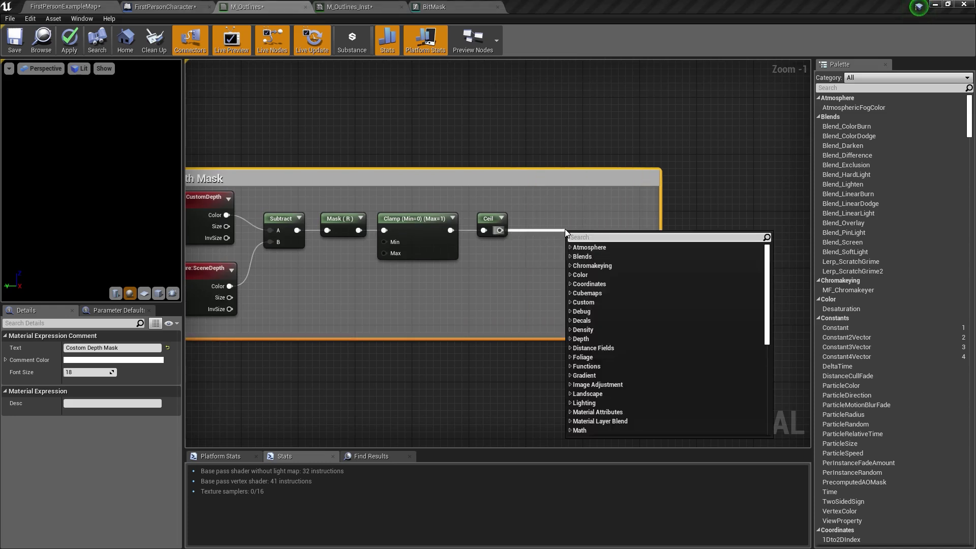
text(1-x)
key(Return)
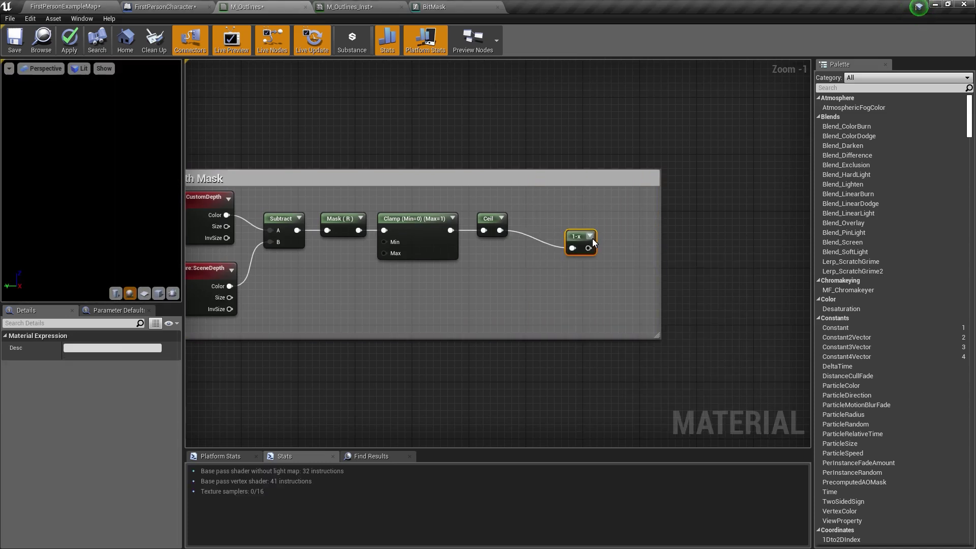
drag(584, 235, 564, 225)
Step: Add a Lerp node before the material output, connecting its result to Emissive Color and the 1-x output to its Alpha
scroll(563, 222, down, 3)
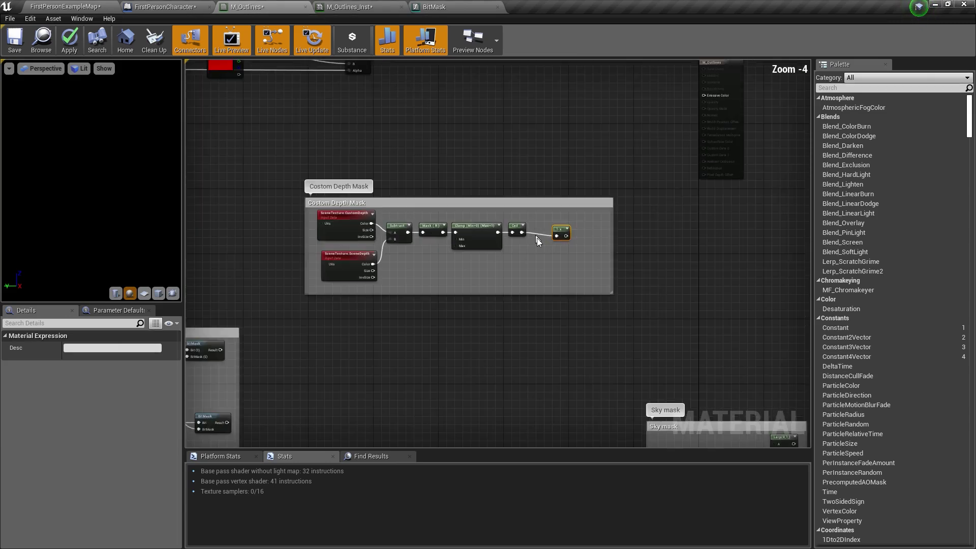
right_drag(431, 111, 417, 229)
key(l)
click(578, 203)
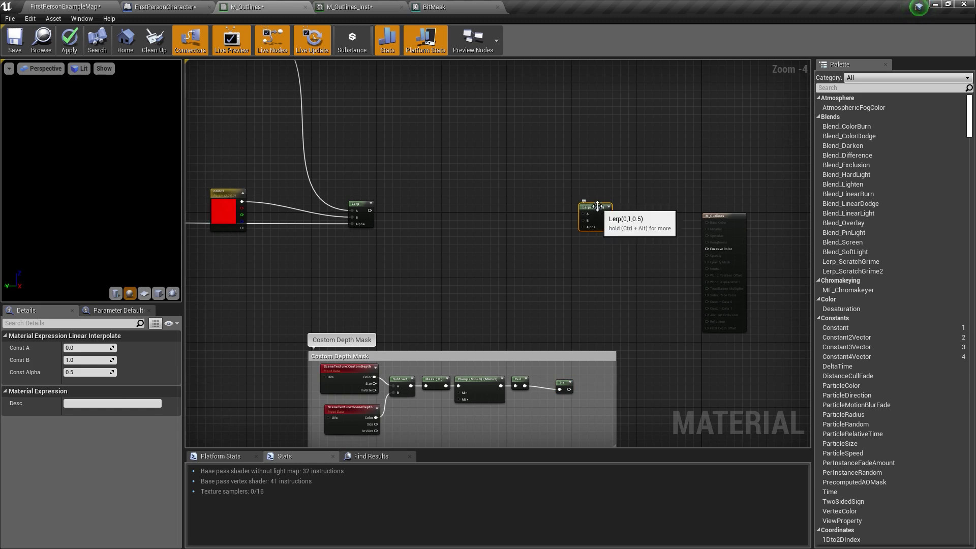
drag(597, 207, 602, 229)
right_drag(623, 263, 542, 225)
scroll(541, 225, up, 2)
right_click(541, 225)
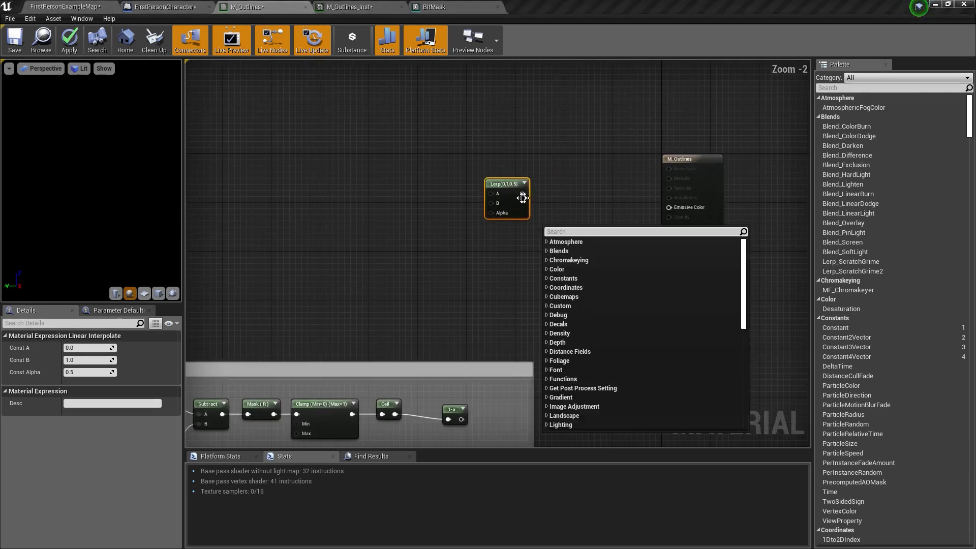
drag(523, 193, 491, 190)
drag(461, 420, 480, 219)
Step: Connect the Mask (R G B) output in the Normal color group to the new Lerp's A input
scroll(277, 189, down, 3)
right_drag(276, 189, 436, 248)
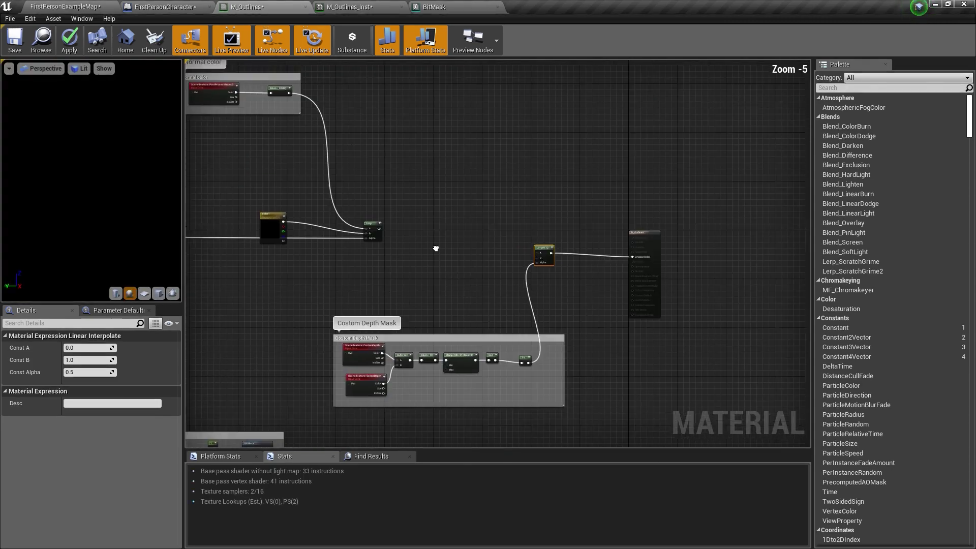
scroll(322, 113, up, 2)
mouse_move(322, 113)
right_down()
mouse_move(317, 146)
mouse_move(421, 168)
mouse_move(307, 115)
right_up()
scroll(263, 117, down, 2)
scroll(367, 141, up, 2)
scroll(303, 105, down, 2)
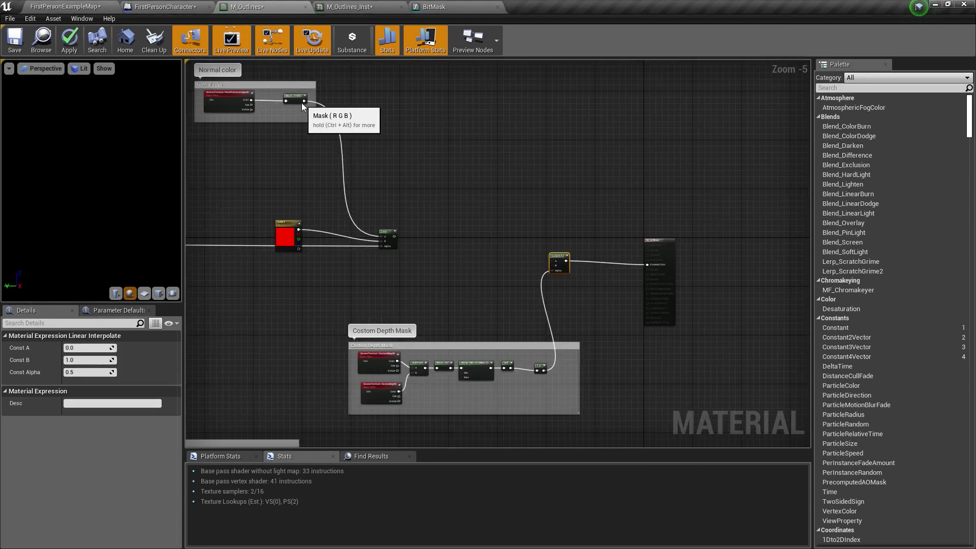
click(304, 98)
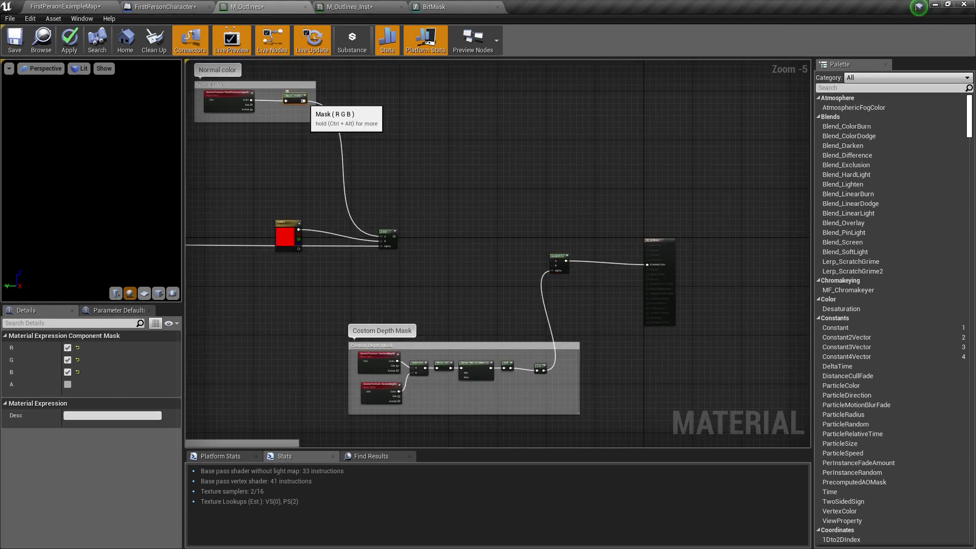
drag(306, 101, 553, 260)
Step: Connect the outline color Lerp to the new Lerp's B input, and move the new Lerp and the M_Outlines output node up
right_drag(440, 278, 441, 267)
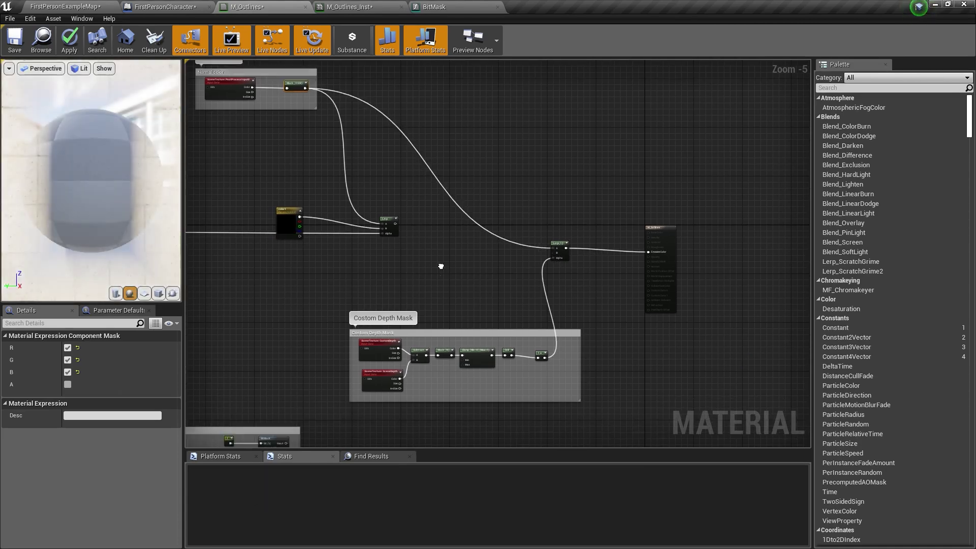
scroll(441, 266, up, 3)
right_drag(410, 198, 329, 177)
drag(284, 147, 601, 206)
drag(603, 208, 605, 139)
right_drag(717, 163, 621, 177)
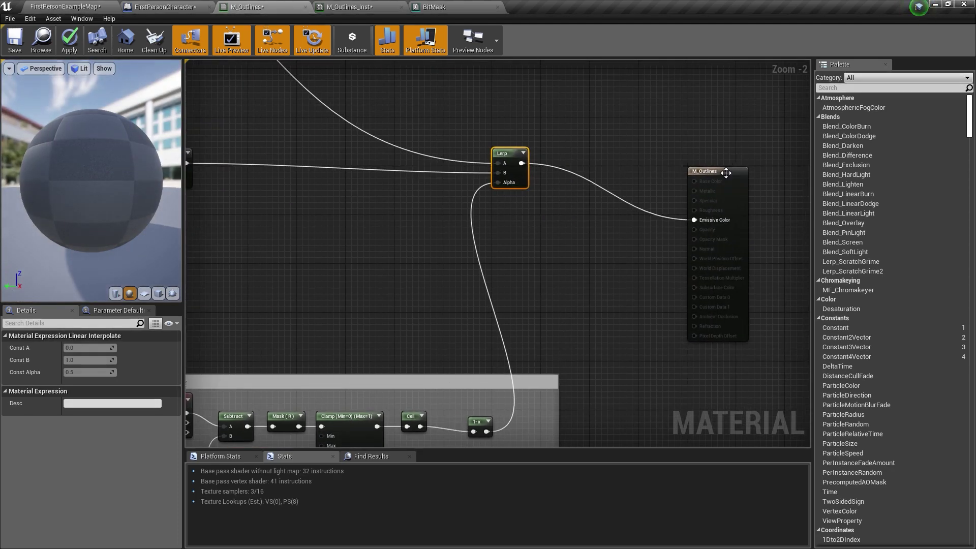
drag(716, 171, 713, 114)
Step: Apply the material changes, and enable Render CustomDepth on the large white cube EditorCube20 in the level
scroll(591, 183, down, 3)
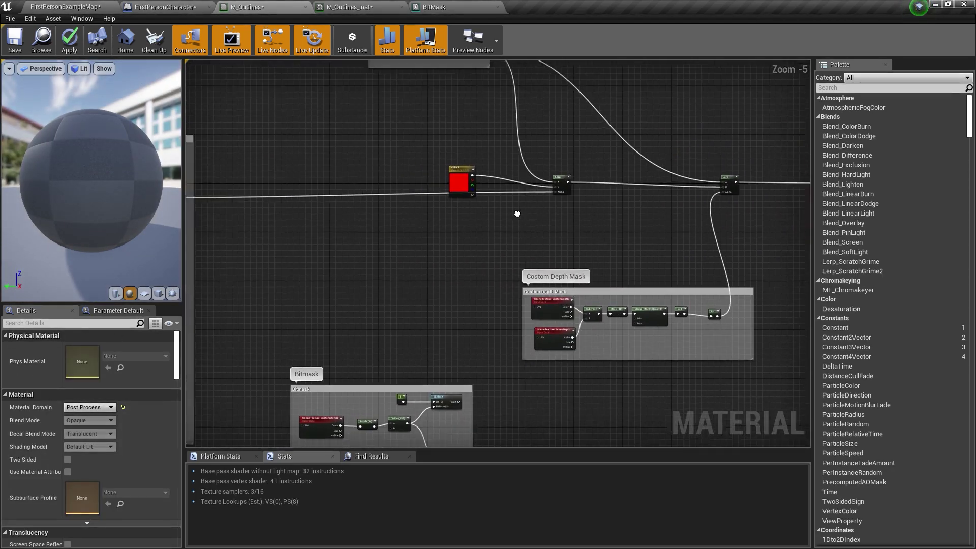
click(74, 48)
click(76, 6)
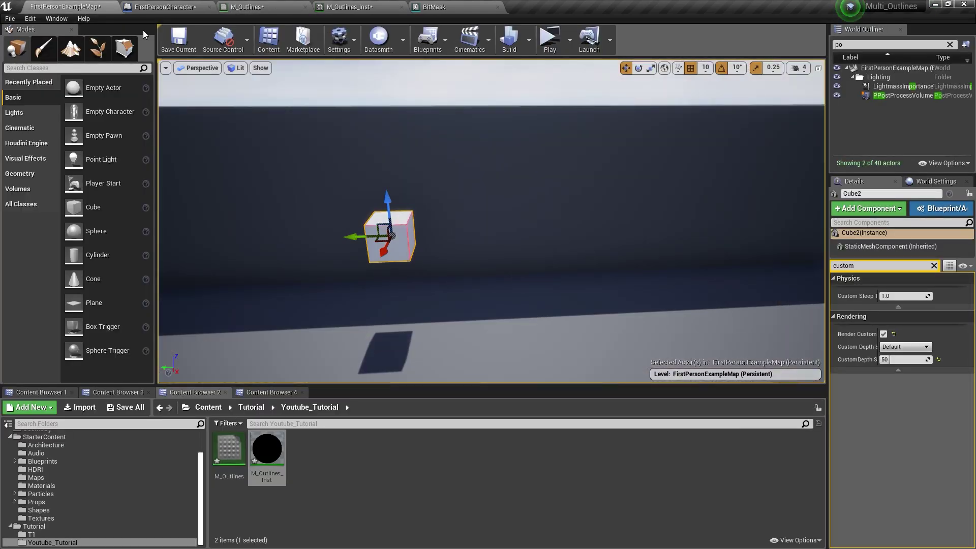
right_drag(321, 239, 488, 265)
right_drag(356, 240, 360, 260)
click(356, 264)
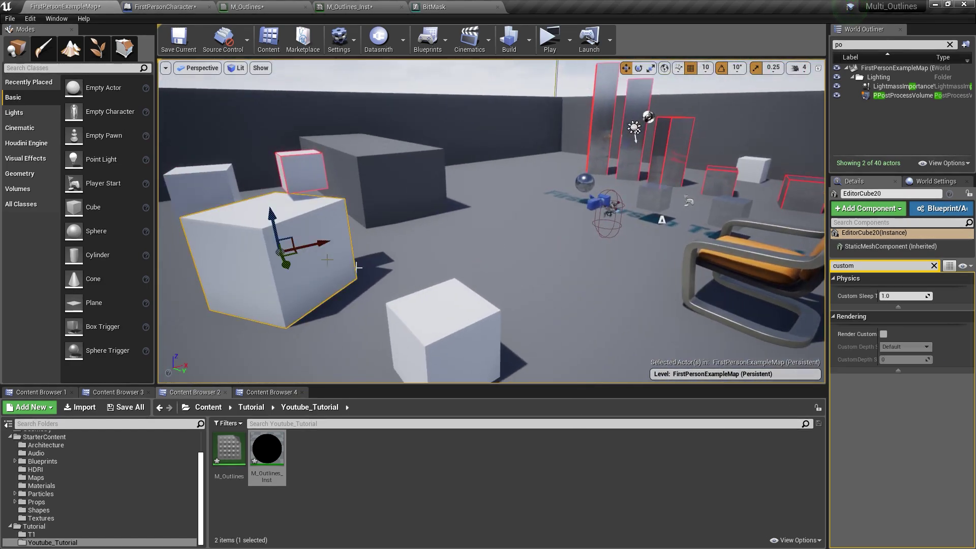
click(884, 335)
right_drag(508, 254, 396, 298)
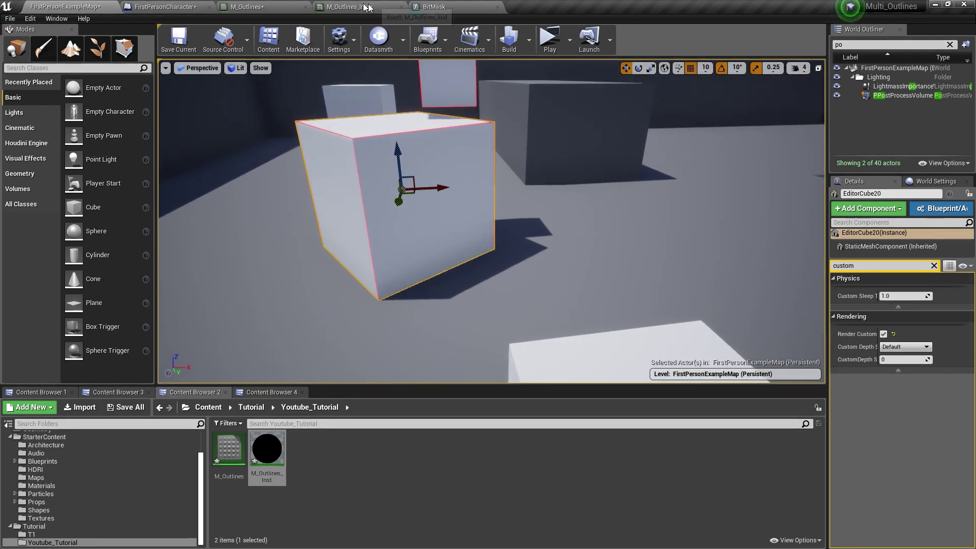
right_drag(318, 152, 267, 164)
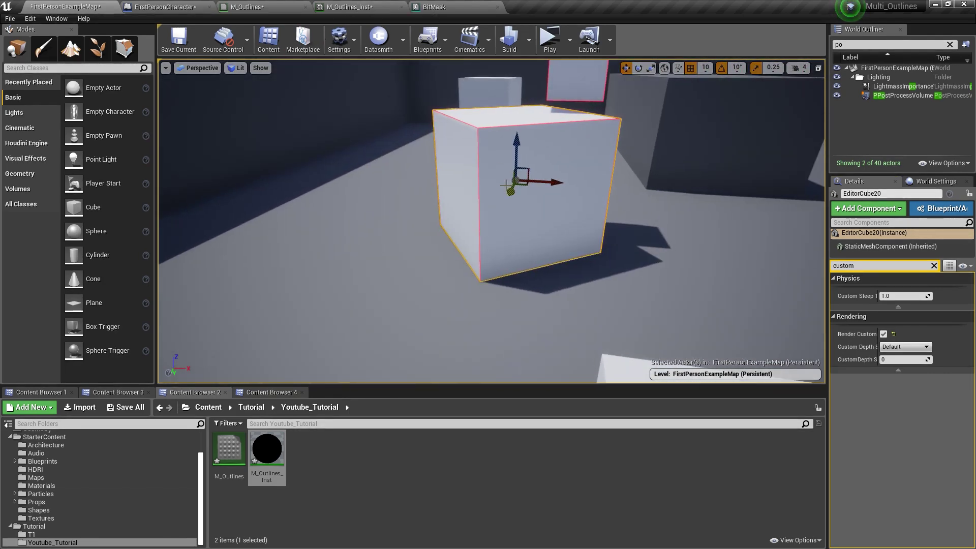
Step: Extend the Outlines comment in M_Outlines, and add a Thickness scalar parameter connected to the OffsetAmount input of BlurSampleOffsets
click(281, 4)
scroll(244, 236, down, 5)
right_drag(262, 249, 598, 267)
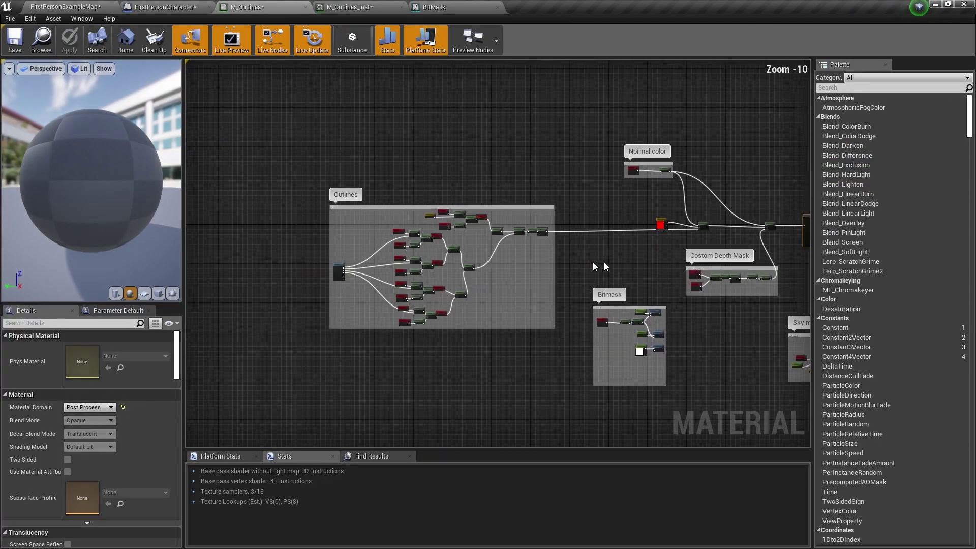
scroll(370, 281, up, 4)
scroll(331, 283, up, 4)
right_drag(331, 283, 531, 278)
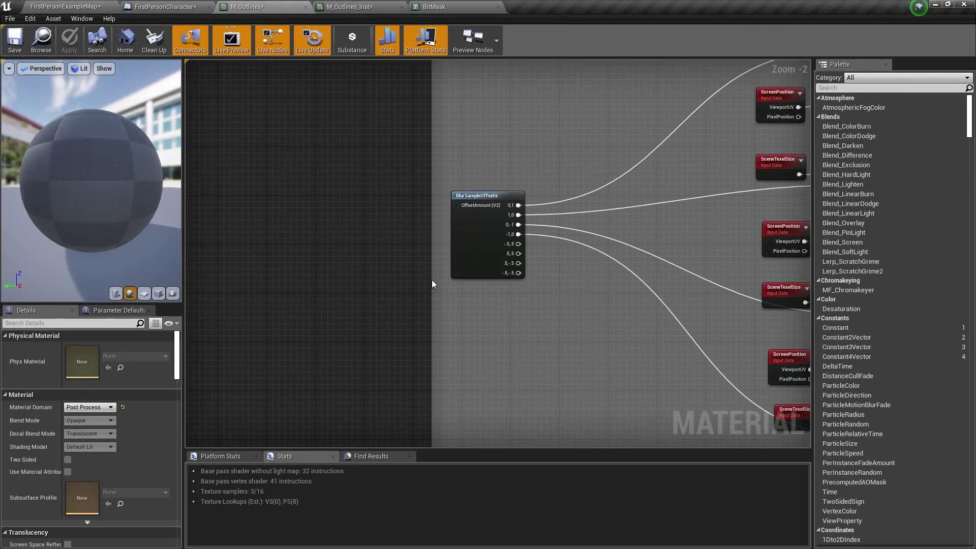
click(345, 206)
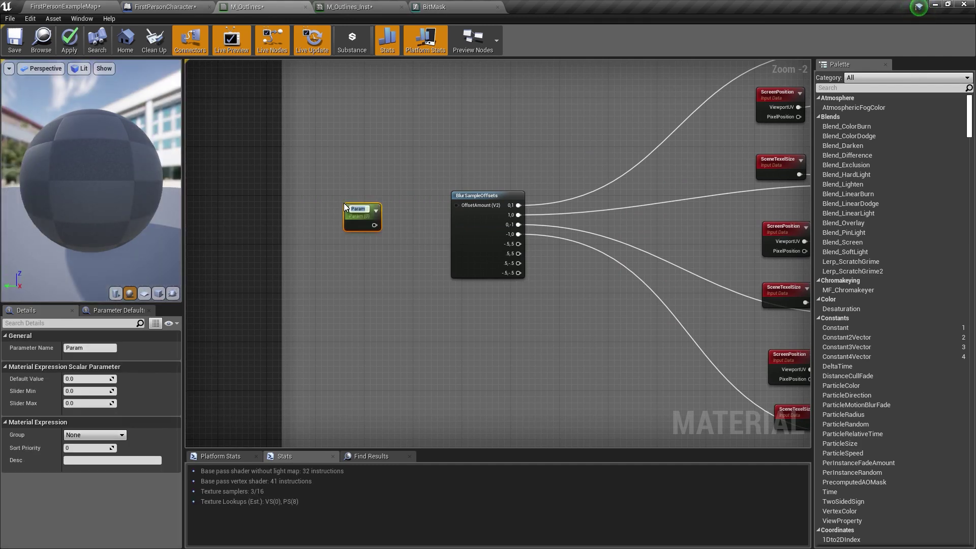
text(Thickness)
key(Return)
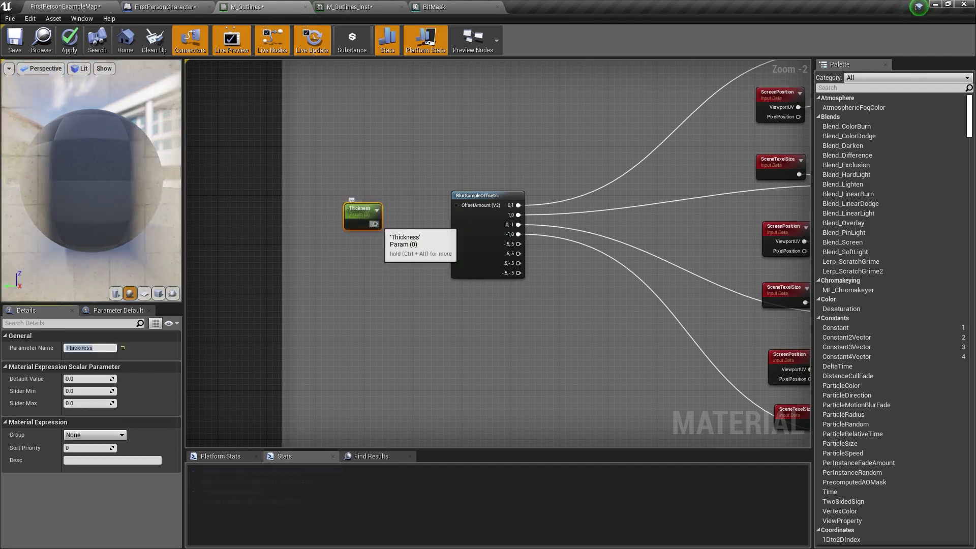
drag(375, 224, 350, 203)
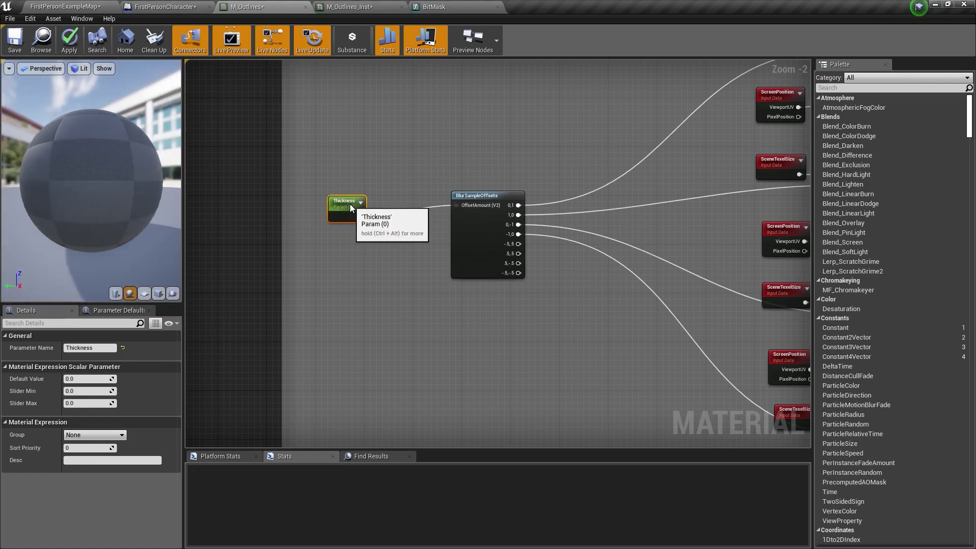
Step: Set the Thickness parameter's default value to 1, apply the material, and return to the level
drag(94, 381, 109, 383)
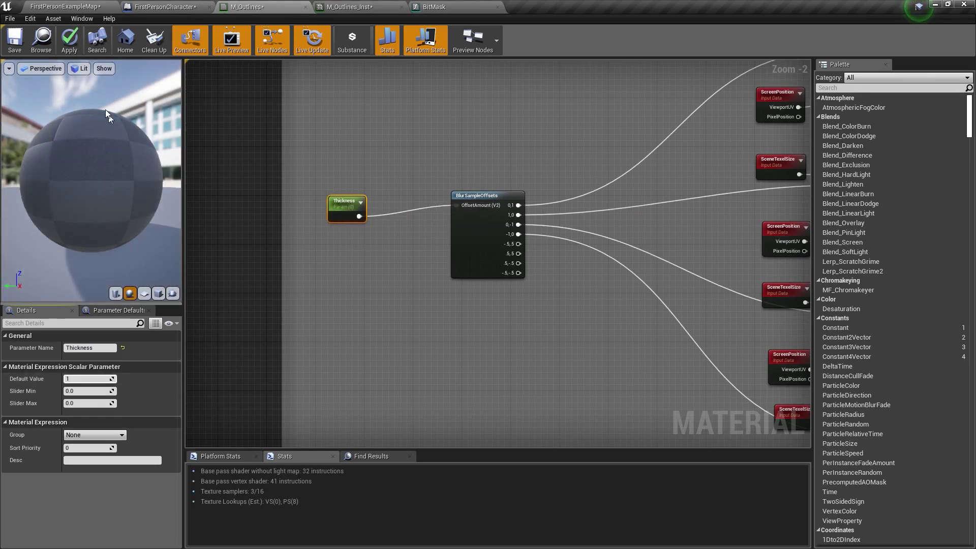
click(65, 45)
click(76, 7)
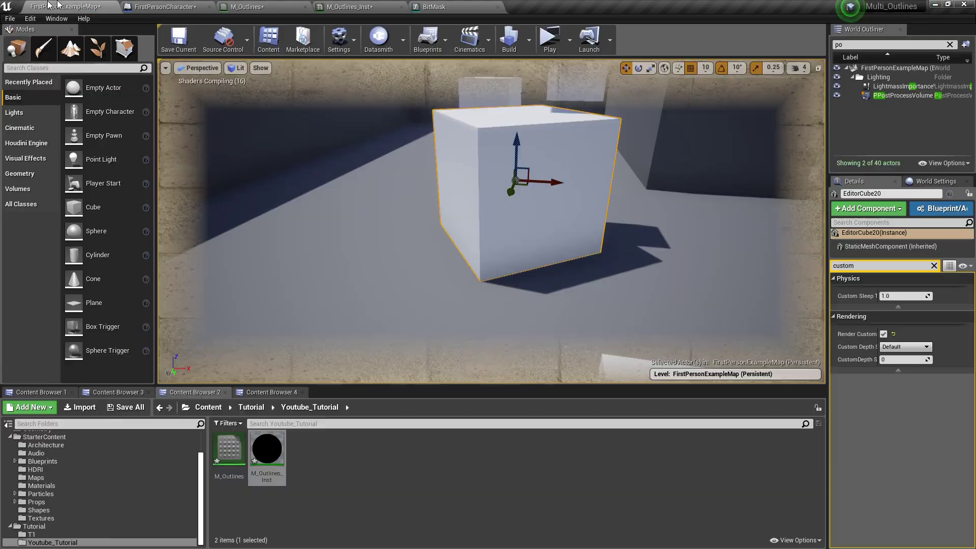
Step: Float the M_Outlines_Inst editor over the level, enable the Thickness override and set it to 2
drag(381, 5, 615, 191)
click(577, 331)
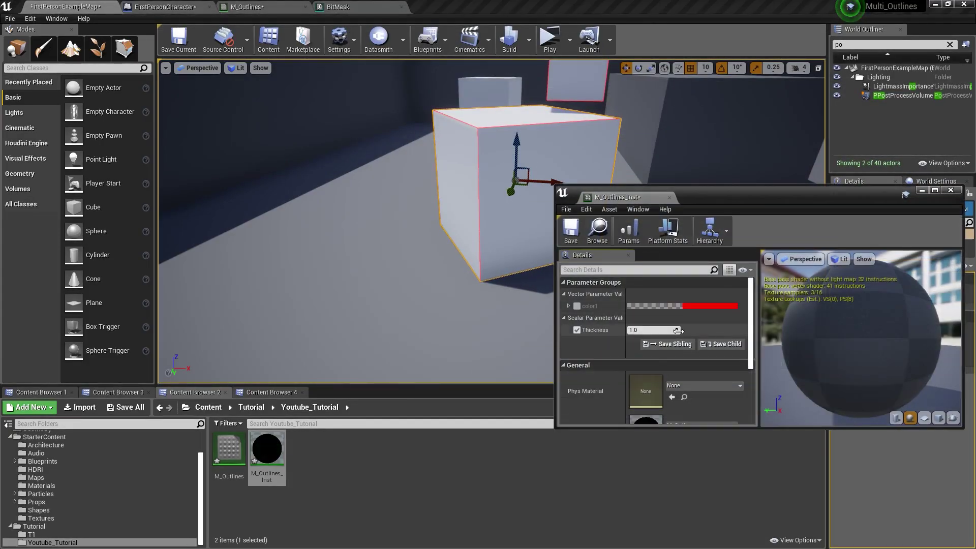
click(676, 330)
text(2)
key(Return)
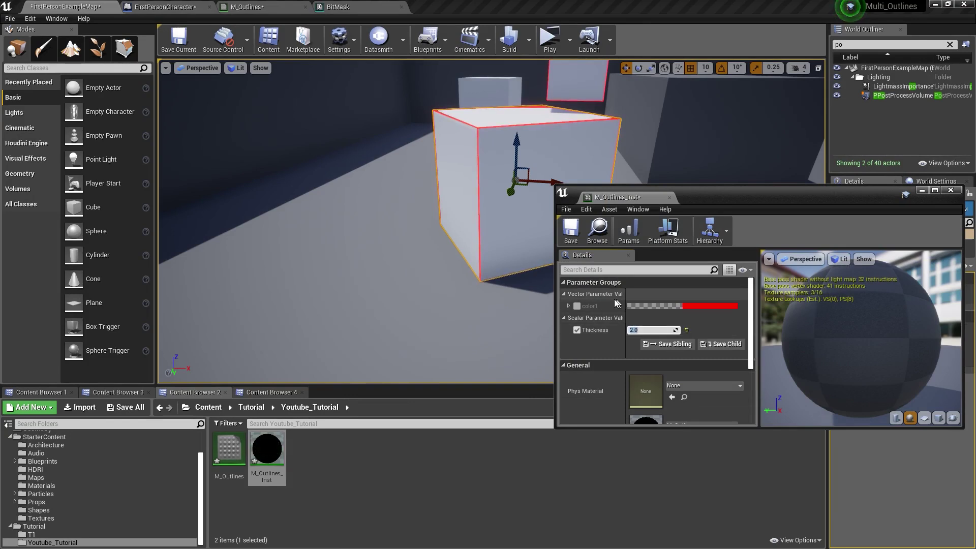
Step: Try Thickness values of 4 and 3 on the material instance, return it to 2, and inspect the cube's outlines
text(4)
key(Return)
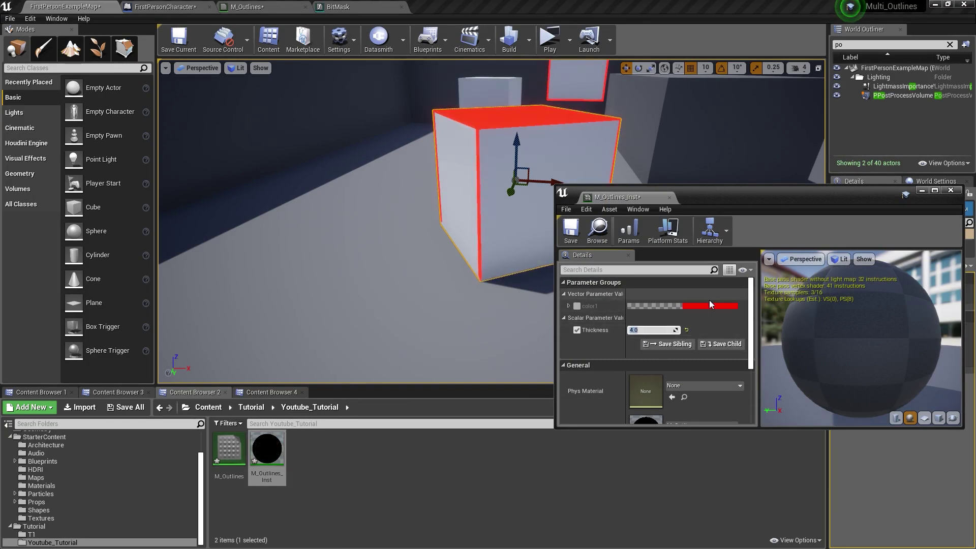
text(3)
key(Return)
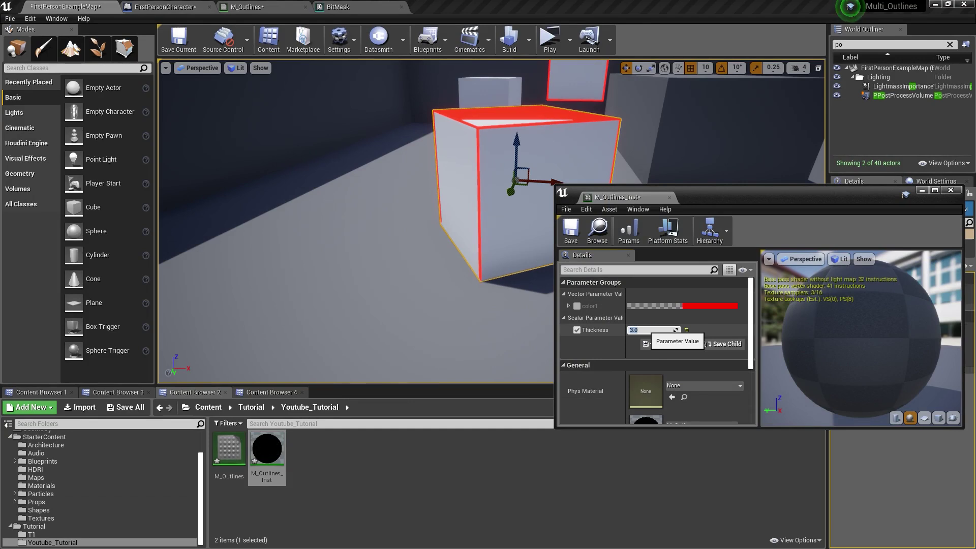
right_drag(488, 239, 564, 234)
right_drag(458, 222, 473, 222)
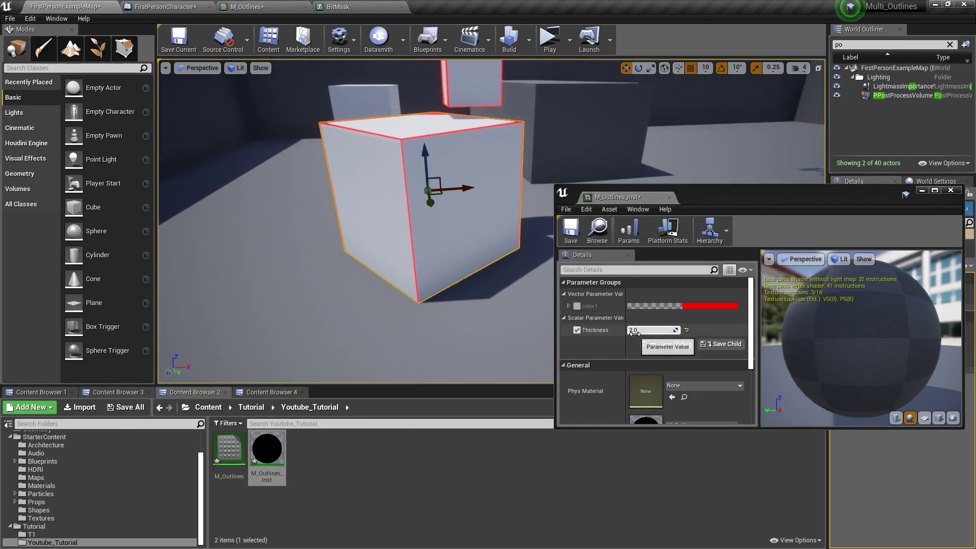
right_drag(454, 294, 480, 253)
Step: Override color1 in M_Outlines_Inst with a blue hue and set its brightness value to 222
click(712, 304)
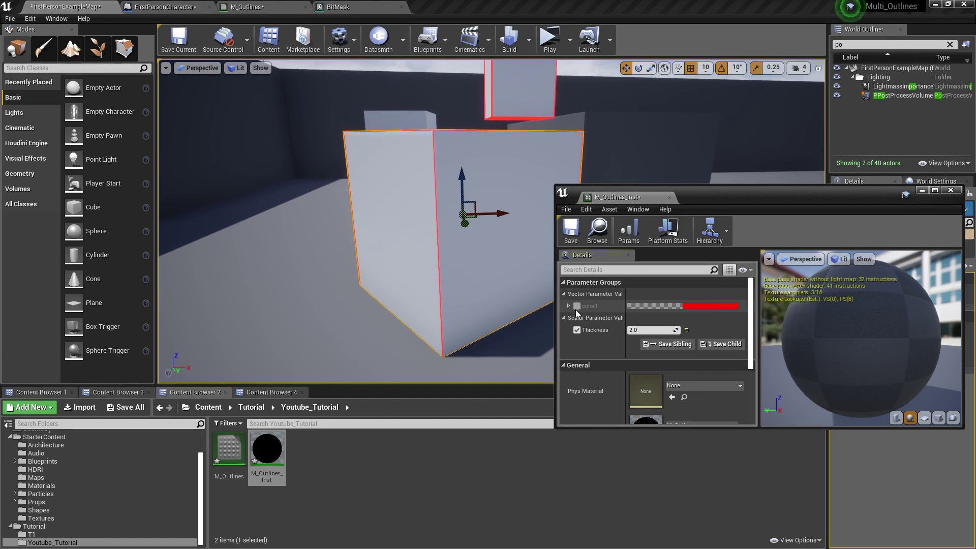
click(710, 306)
mouse_move(756, 334)
mouse_down()
mouse_move(740, 333)
mouse_move(749, 320)
mouse_up()
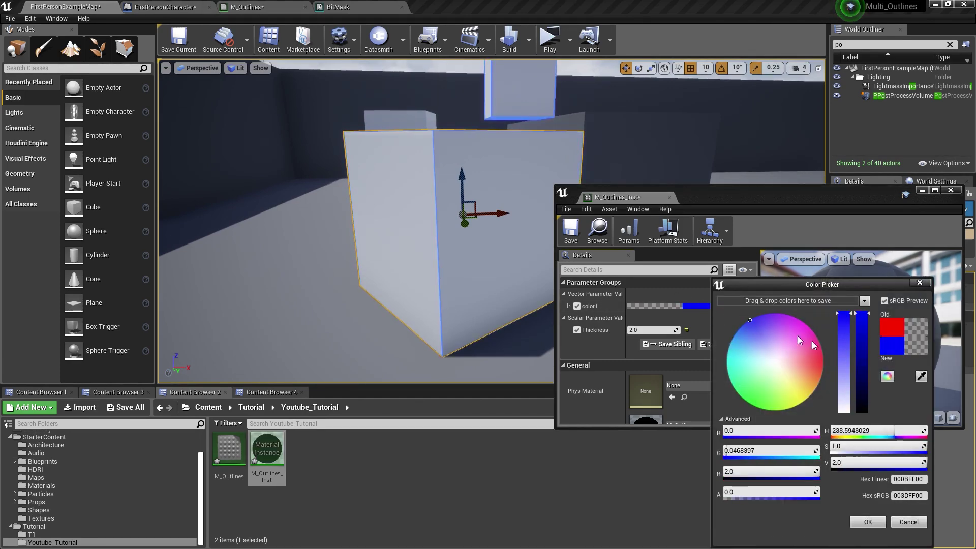
drag(859, 362, 860, 312)
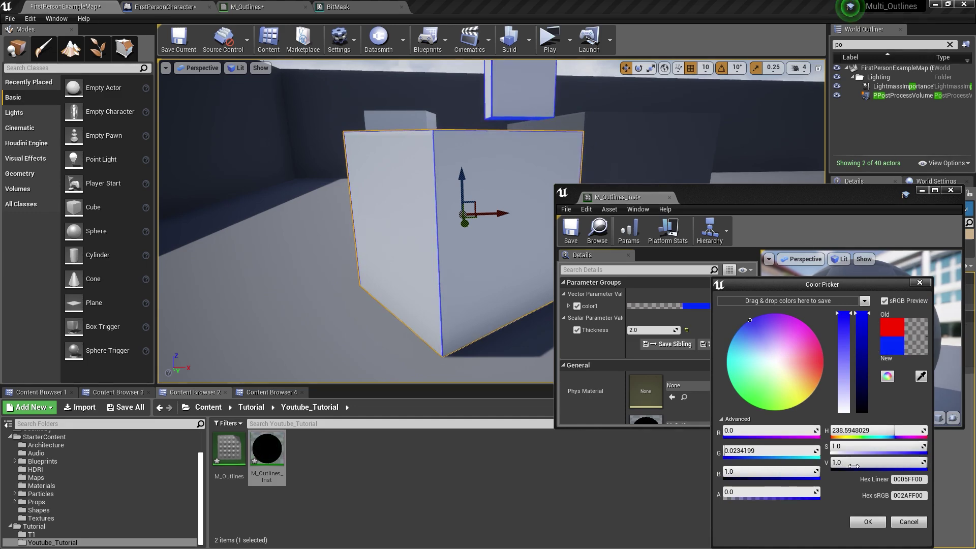
text(222)
key(Return)
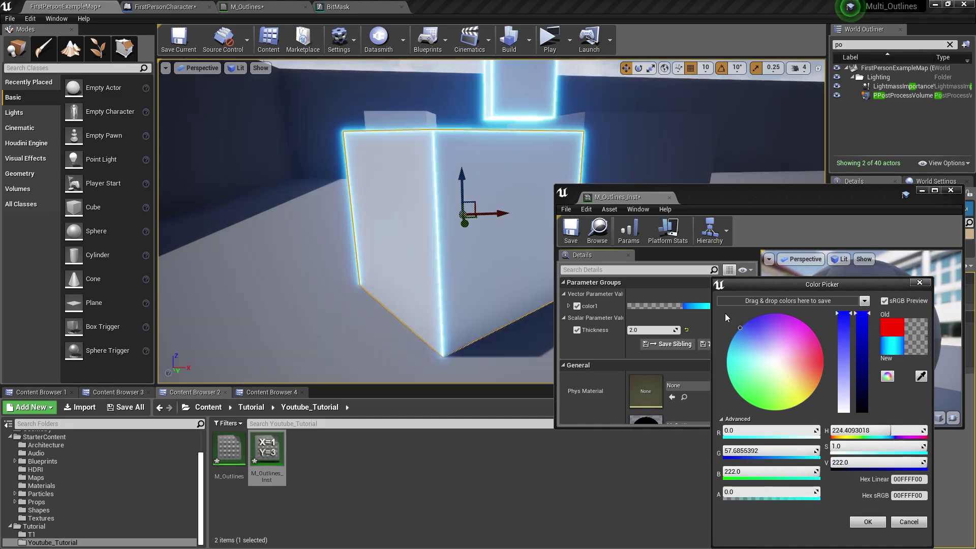
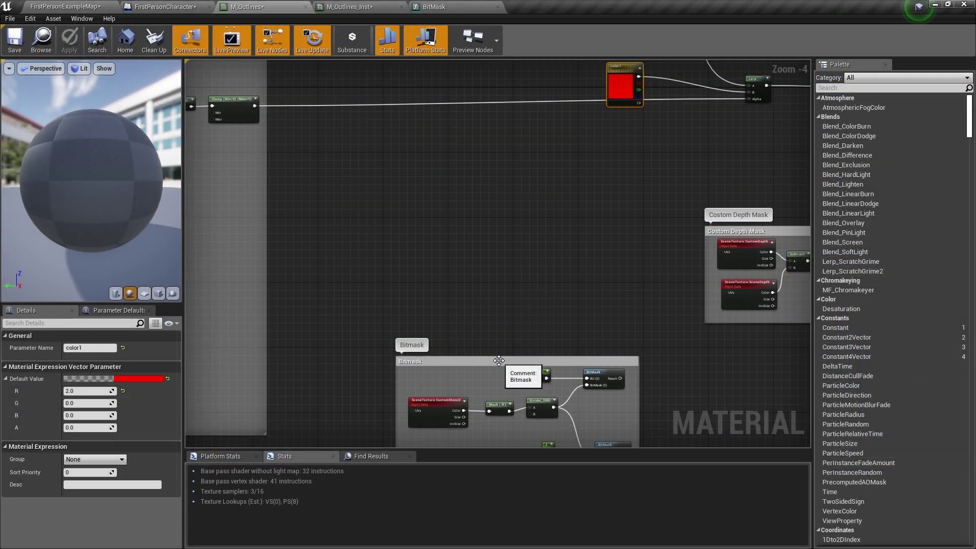
Step: Move the Bitmask comment group closer to the color1 node, shift color1 away from the final Lerp and disconnect it from the B input
drag(499, 361, 429, 210)
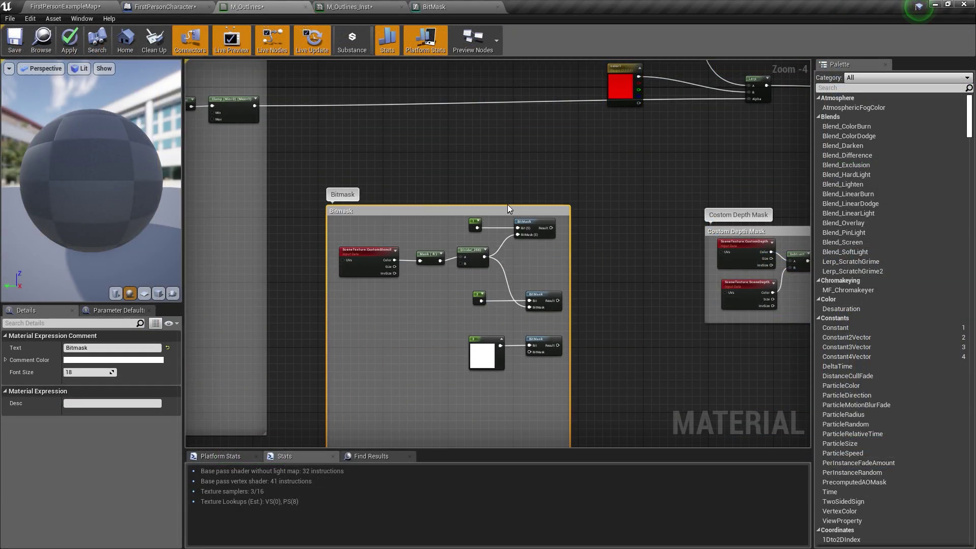
right_drag(507, 205, 534, 272)
drag(634, 158, 499, 125)
alt+click(762, 184)
right_drag(650, 168, 613, 168)
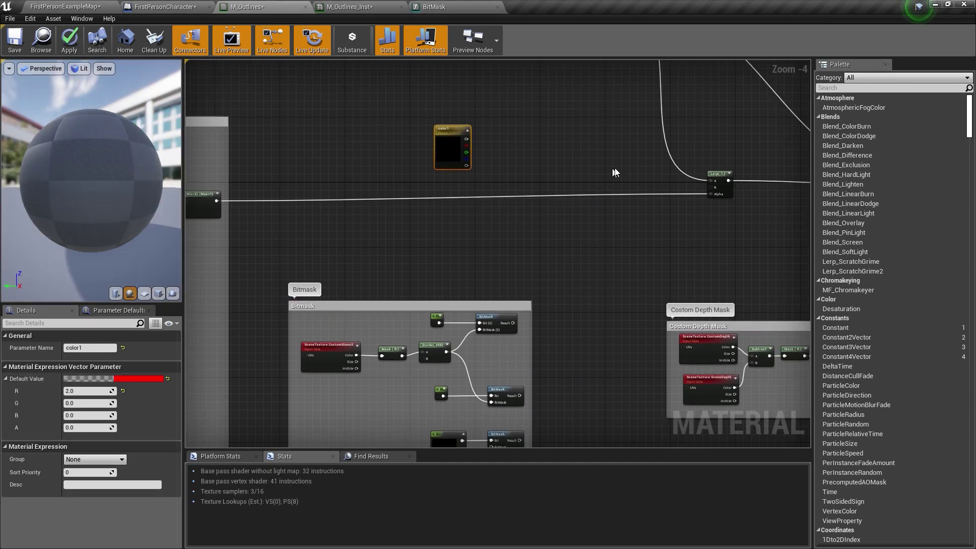
Step: Add two Lerp nodes, connect the first to the second's A input and the second to the final Lerp's B input
click(613, 144)
click(520, 127)
scroll(528, 136, up, 3)
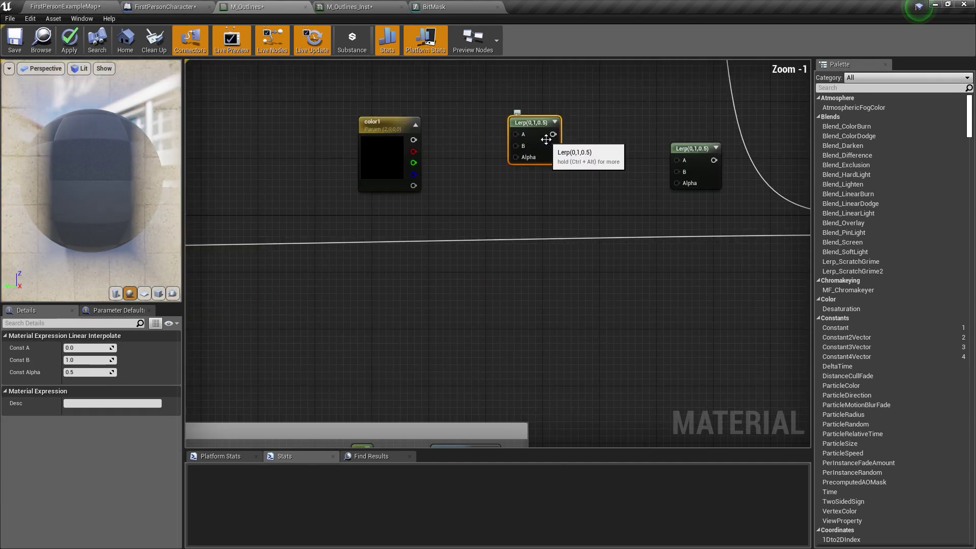
drag(554, 134, 681, 160)
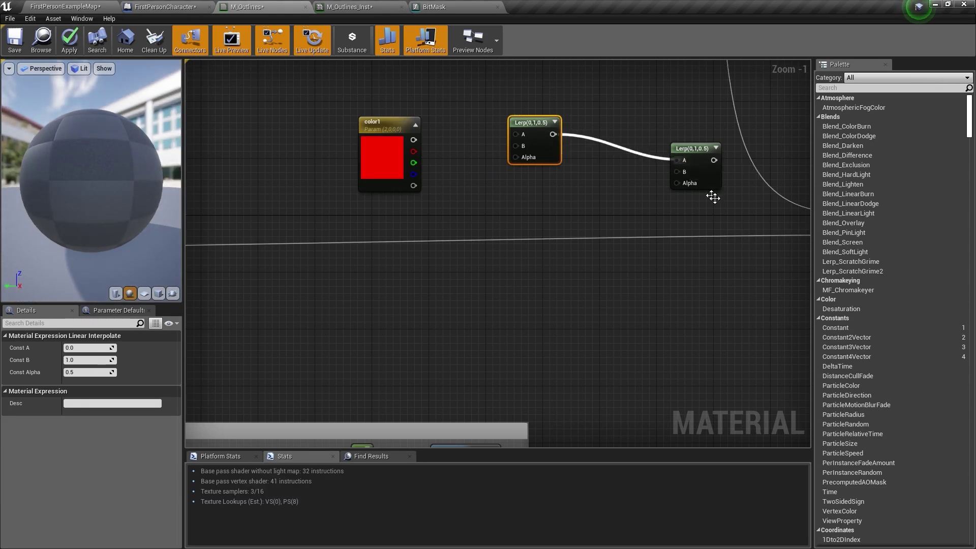
right_drag(732, 170, 560, 155)
drag(539, 145, 673, 210)
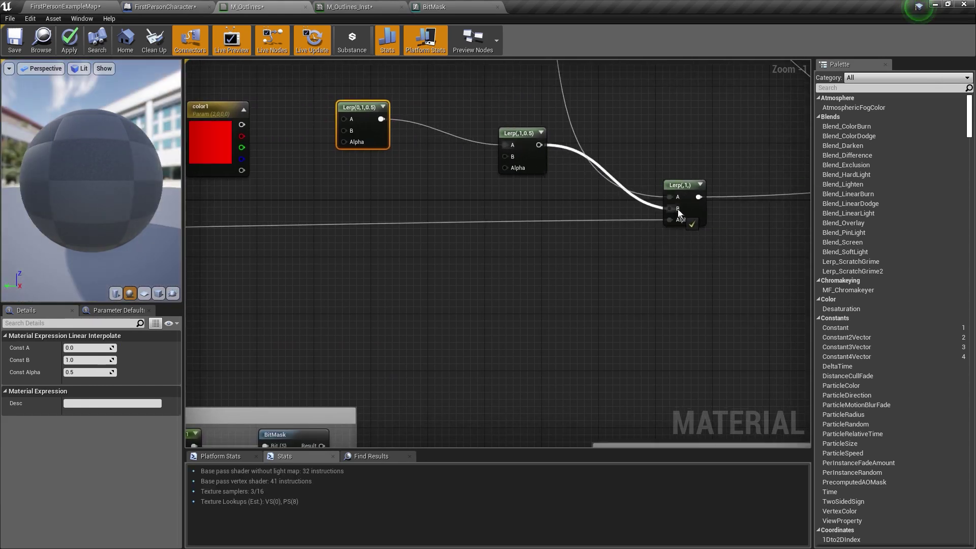
Step: Connect the Result of the first BitMask to the Alpha input of the first new Lerp
right_drag(542, 196, 602, 131)
scroll(526, 181, down, 1)
right_drag(427, 264, 557, 284)
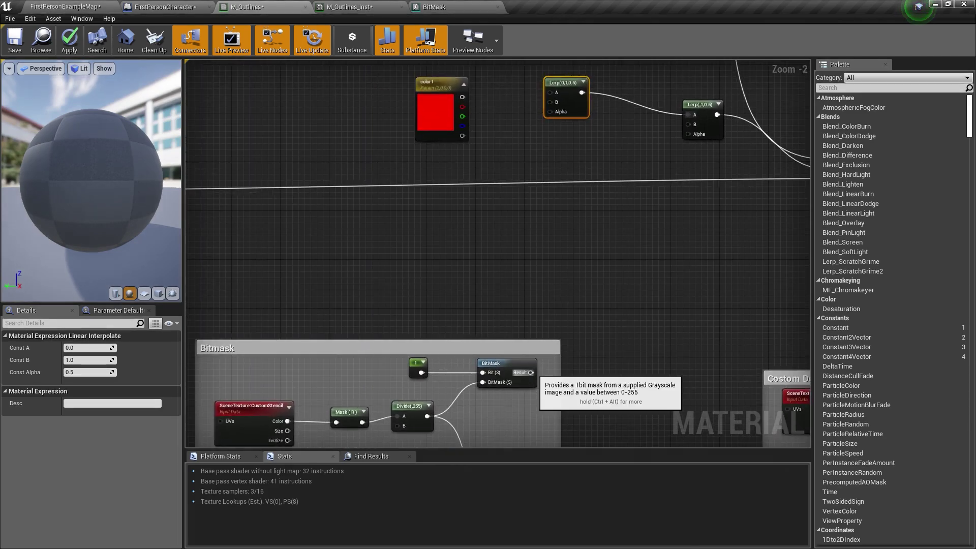
drag(530, 372, 553, 114)
scroll(553, 136, down, 2)
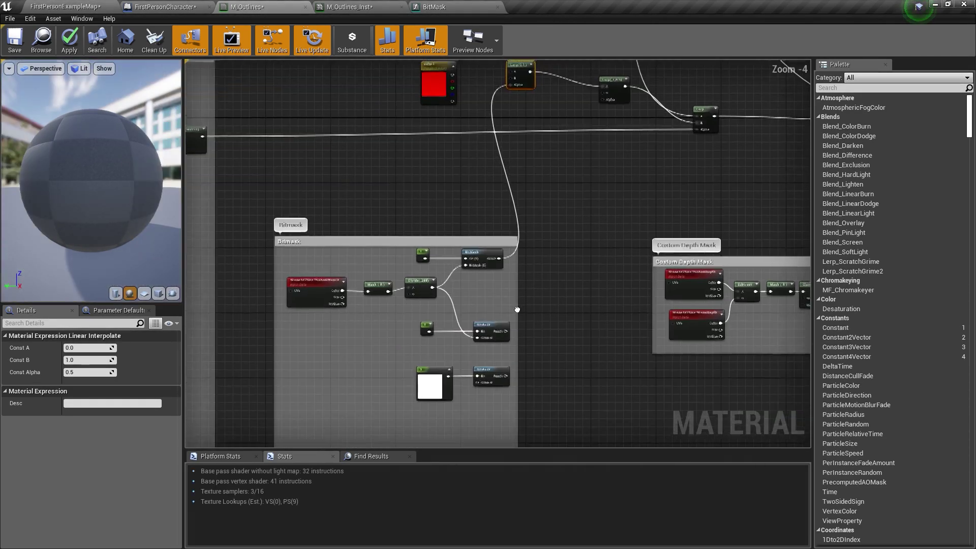
right_drag(517, 310, 501, 337)
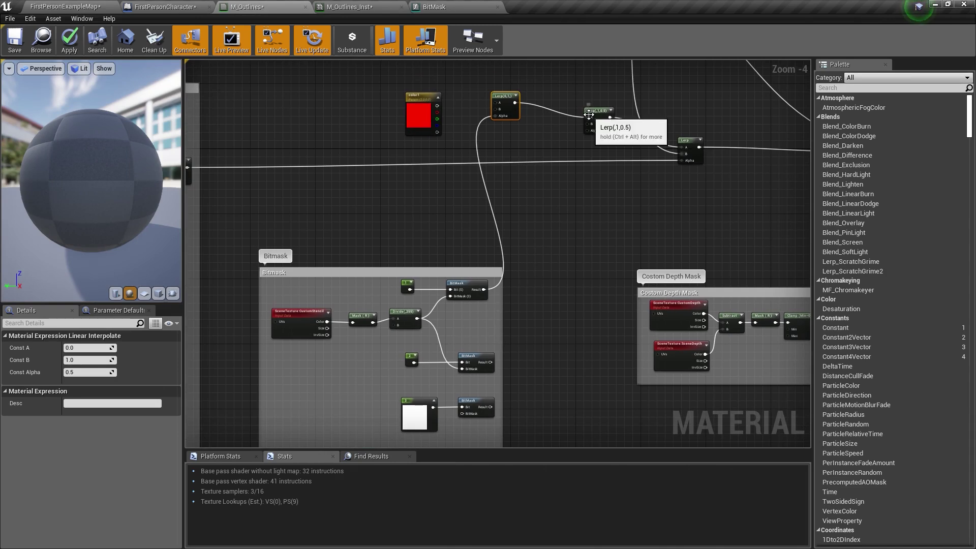
Step: Move the second Lerp beside the first, and chain a duplicated third Lerp between it and the final Lerp's B input
drag(592, 110, 552, 95)
right_drag(597, 127, 561, 142)
key(ctrl+w)
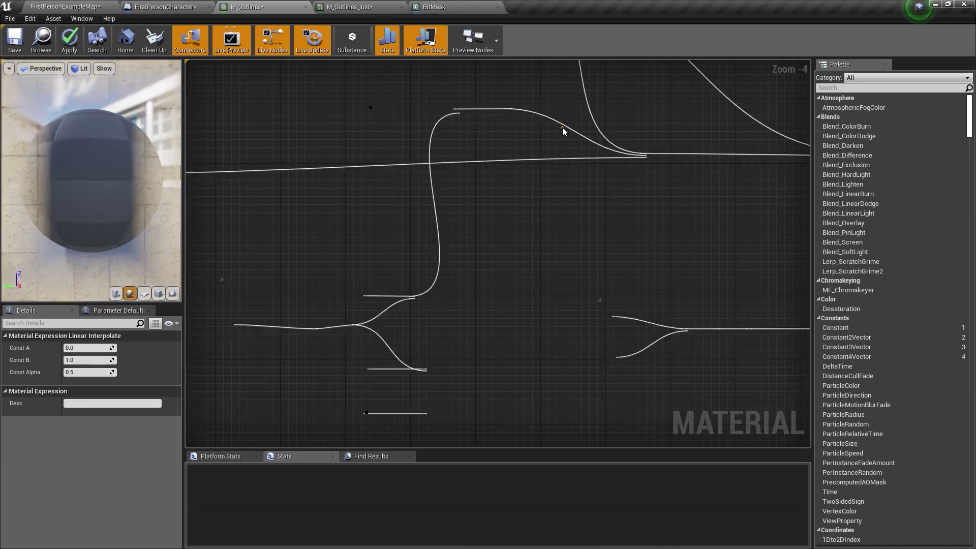
drag(536, 118, 649, 169)
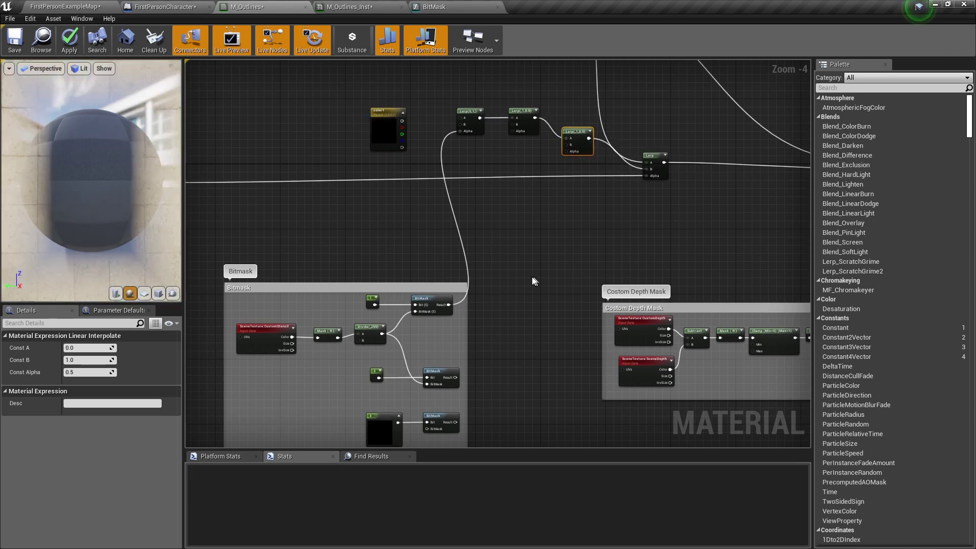
Step: Connect the second and third BitMask results to the Alpha inputs of the second and third Lerps
drag(456, 376, 463, 377)
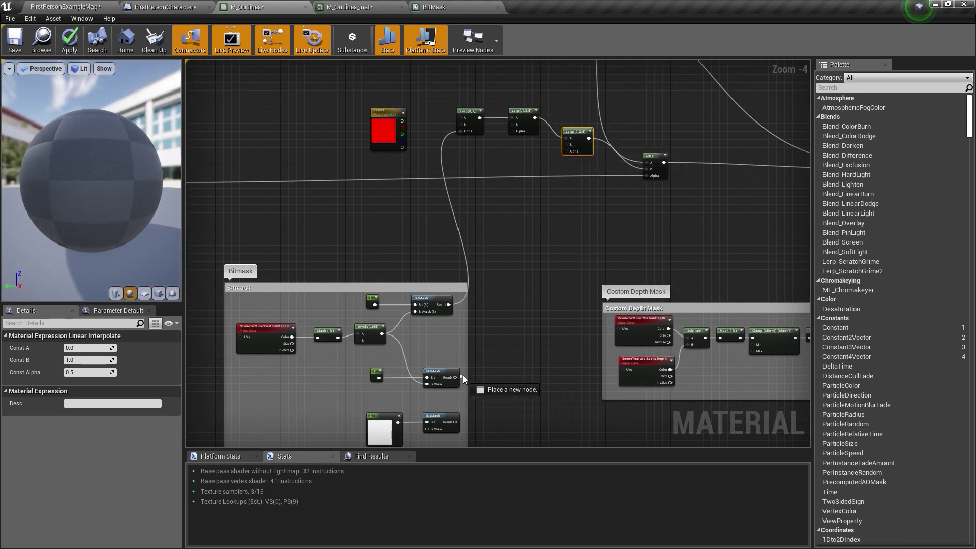
drag(504, 302, 520, 130)
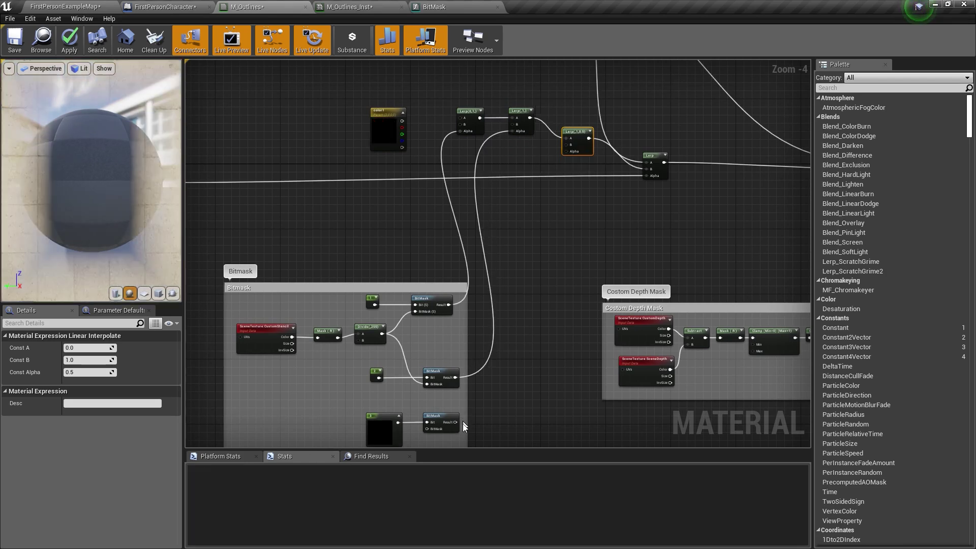
drag(461, 422, 576, 152)
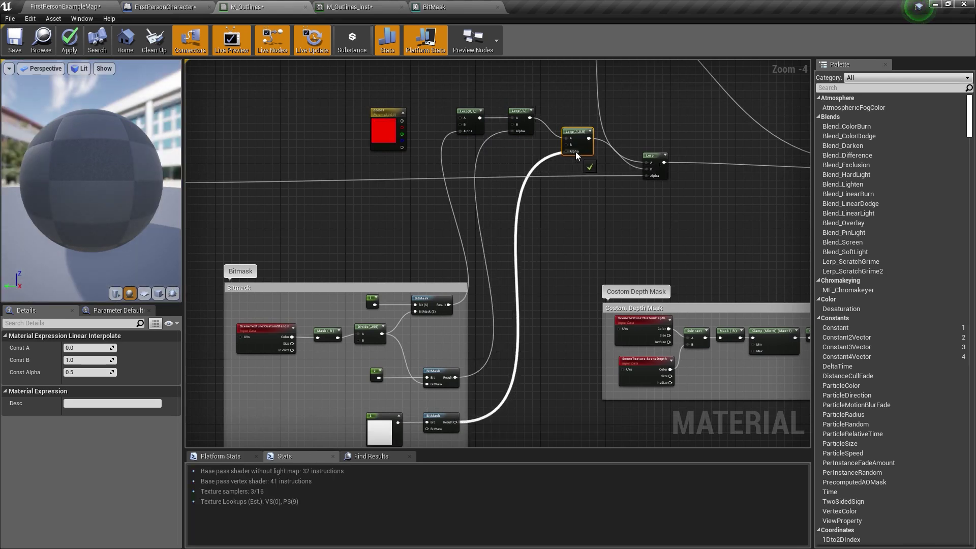
Step: Connect the Divide output to the BitMask input of the third BitMask node
right_drag(516, 286, 518, 262)
scroll(395, 410, up, 2)
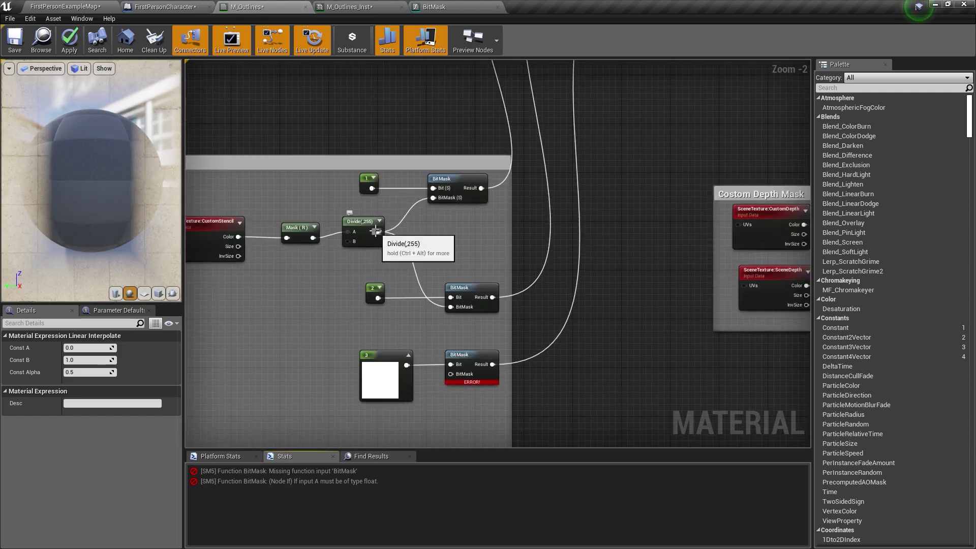
drag(379, 232, 452, 374)
right_drag(526, 277, 455, 376)
scroll(457, 356, down, 2)
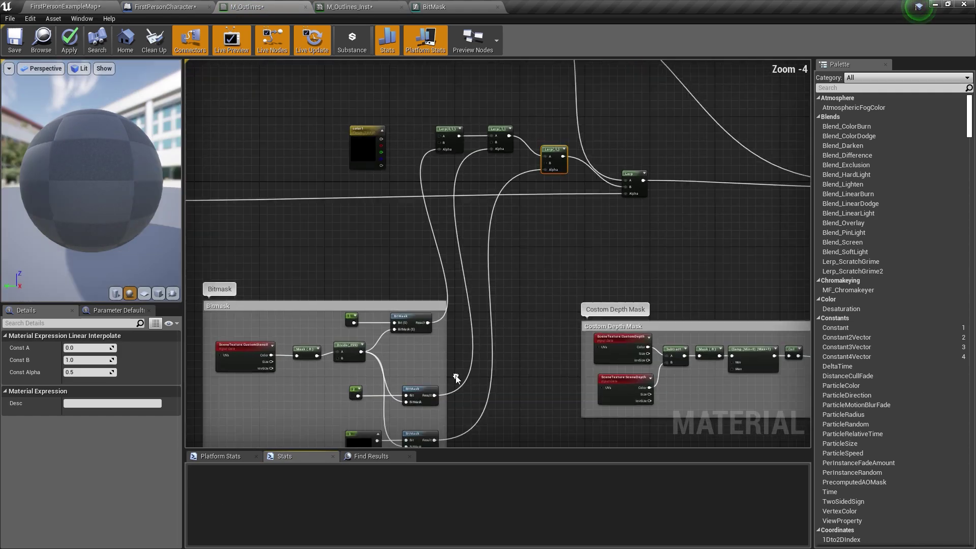
Step: Rename the red color1 parameter to color0 and connect it to the A input of the first Lerp
scroll(501, 188, up, 2)
right_drag(371, 356, 419, 288)
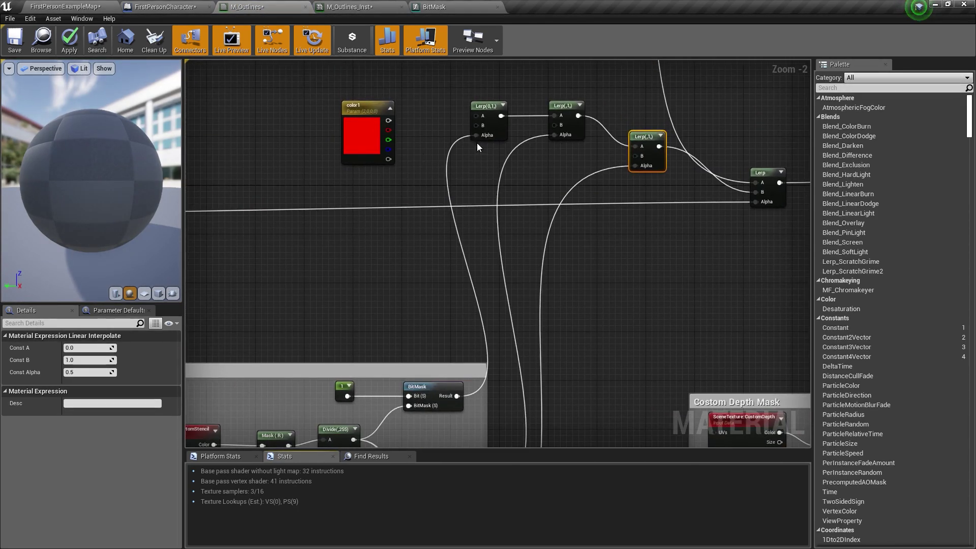
drag(386, 109, 349, 148)
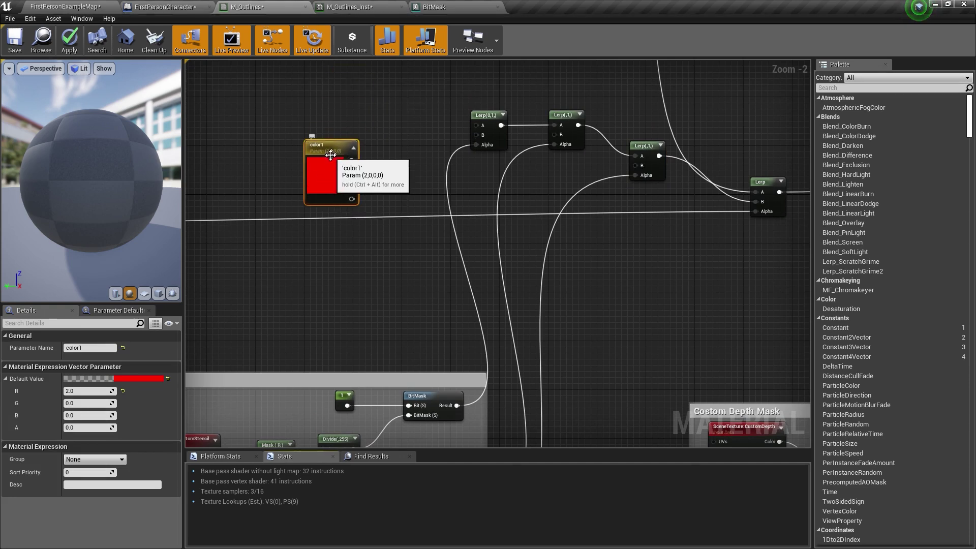
click(111, 348)
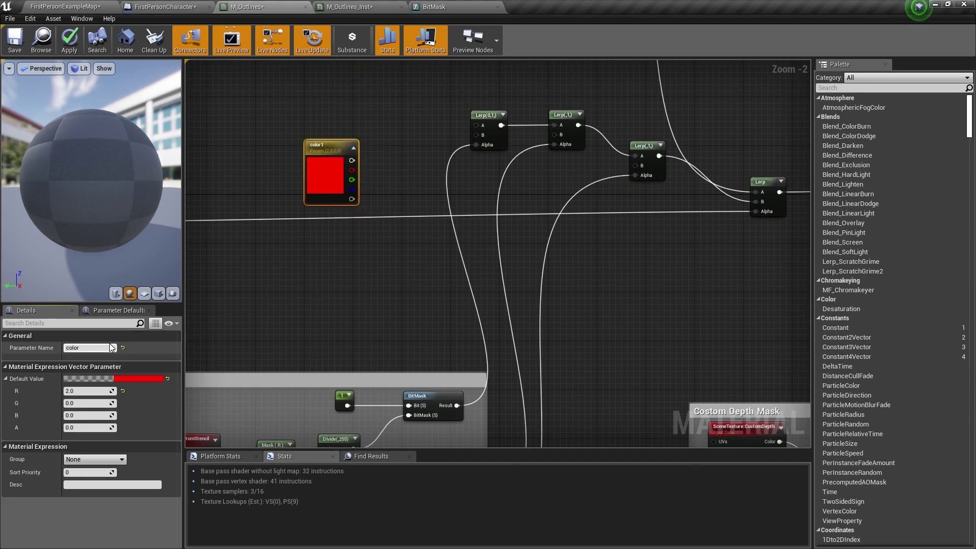
text(0)
key(Return)
drag(331, 166, 407, 115)
drag(472, 125, 475, 126)
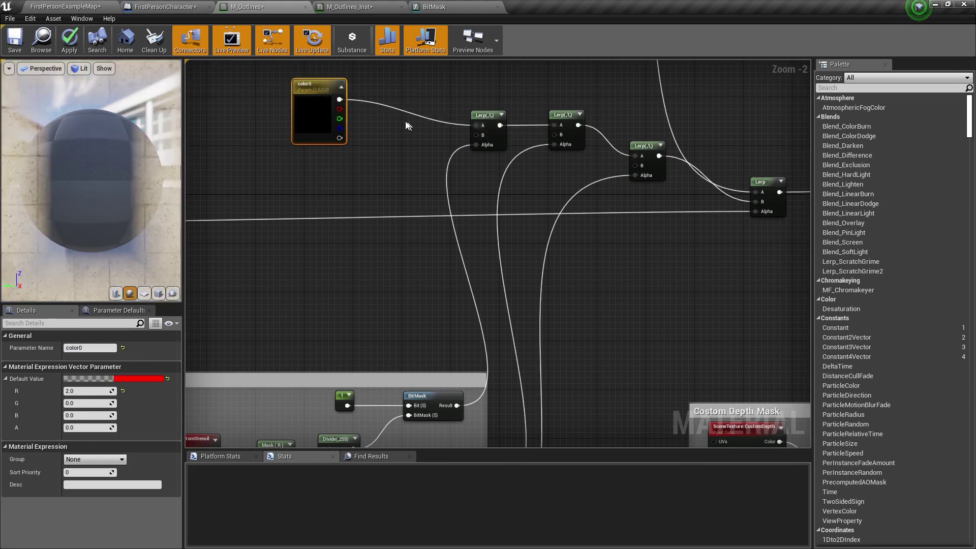
Step: Duplicate the color0 parameter, place the copy below it and rename the copy color1
key(ctrl+w)
drag(358, 102, 310, 192)
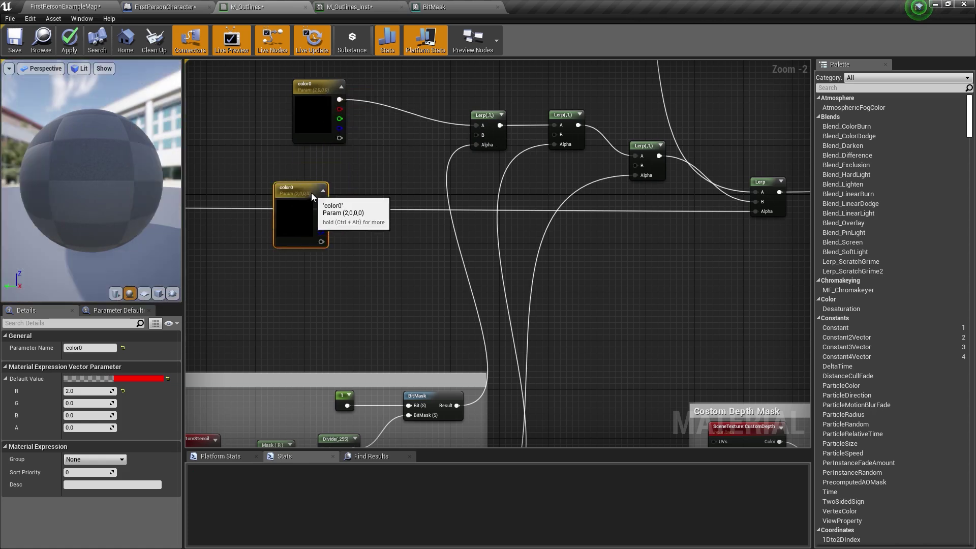
click(99, 348)
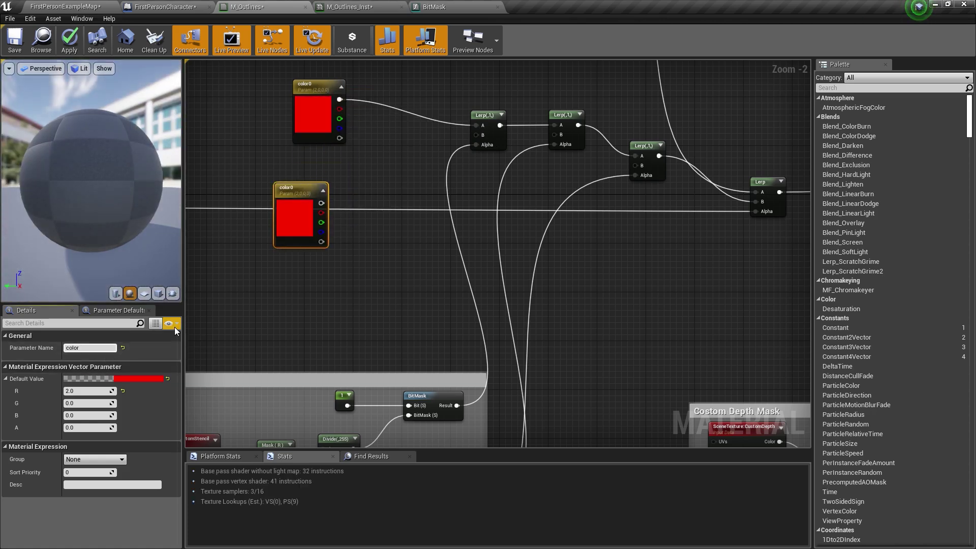
click(304, 189)
Step: Duplicate color1 as color2, then connect color1 and color2 to the B inputs of the first and second Lerps respectively
key(ctrl+w)
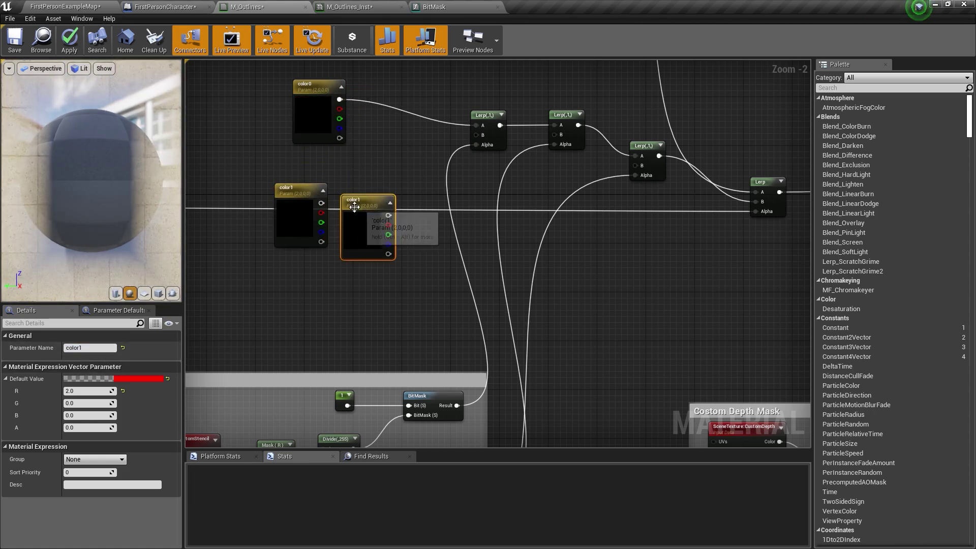
drag(356, 206, 357, 267)
click(97, 348)
key(BackSpace)
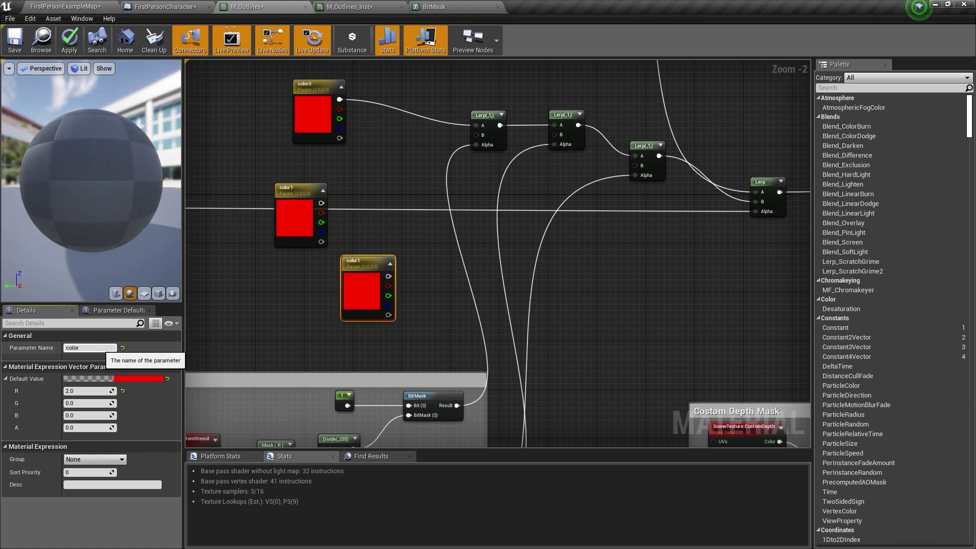
text(2)
key(Return)
drag(388, 276, 558, 136)
drag(321, 202, 483, 136)
Step: Duplicate color2 as color3, connect it to the third Lerp's B input, and place it below the Lerp chain
key(ctrl+w)
drag(389, 269, 571, 269)
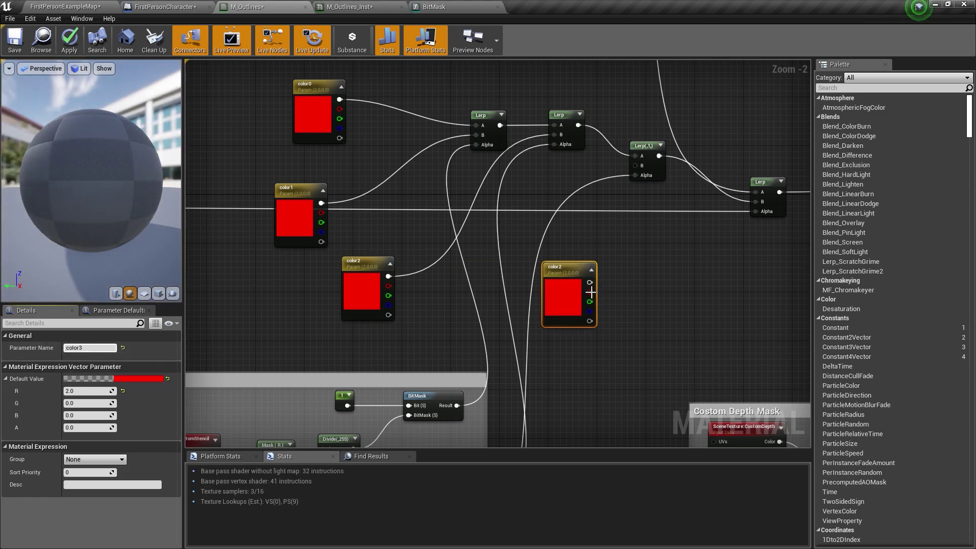
drag(590, 282, 657, 181)
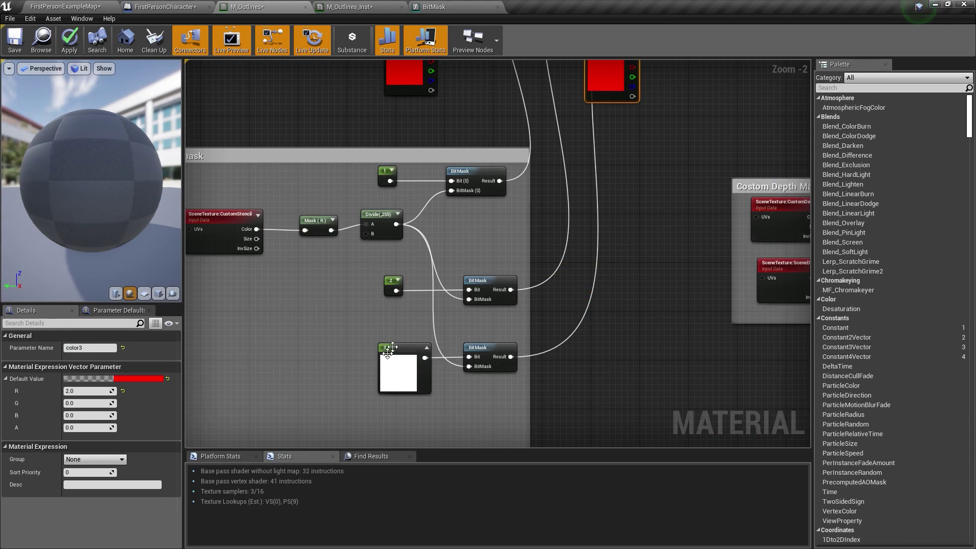
right_drag(632, 283, 553, 322)
right_drag(553, 322, 510, 399)
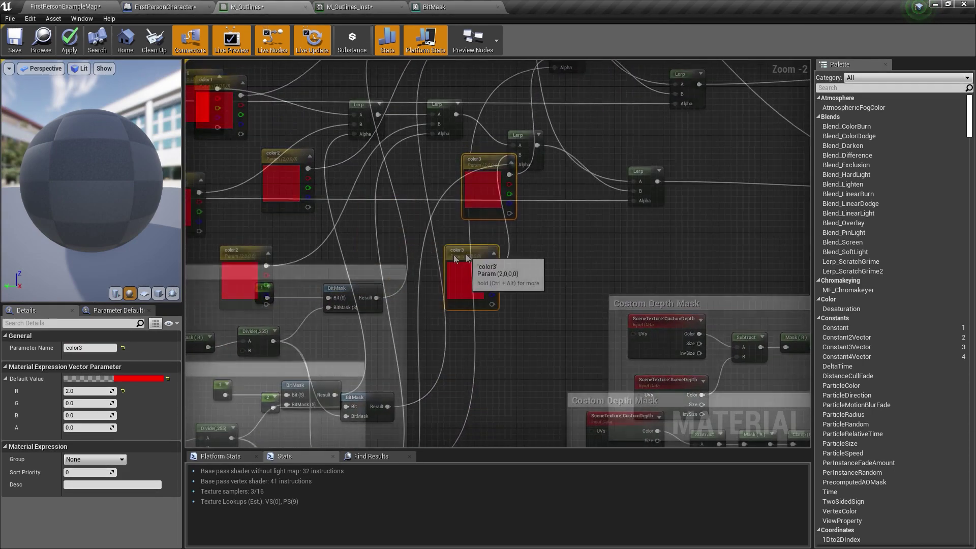
drag(467, 255, 405, 219)
Step: Check the BitMask and Lerp connections and apply the changes to the M_Outlines material
right_drag(384, 412, 420, 223)
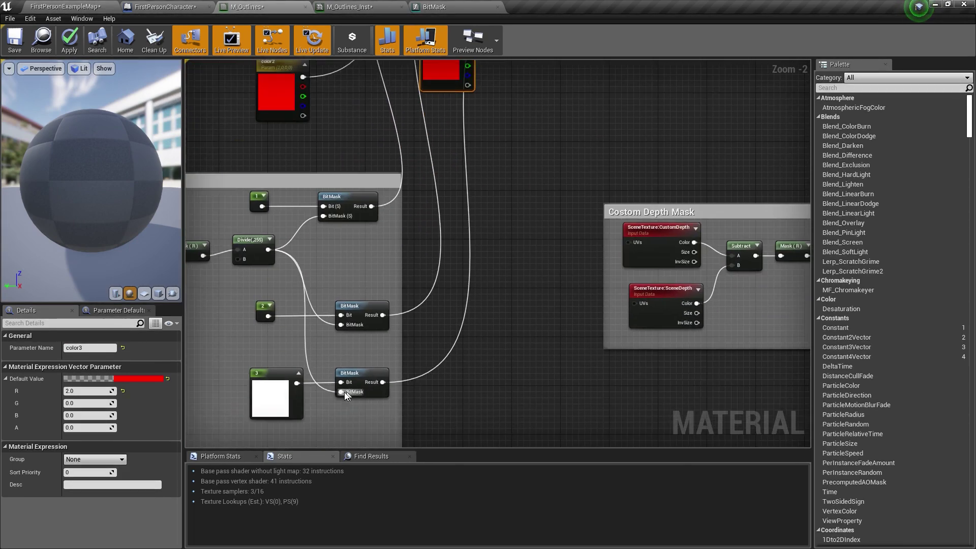
right_drag(441, 307, 459, 180)
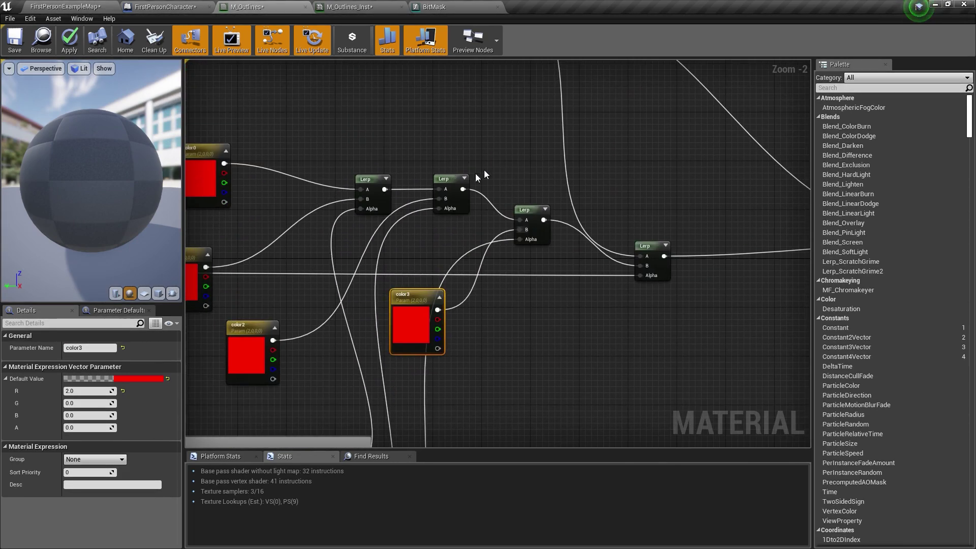
right_drag(323, 196, 412, 148)
right_drag(318, 216, 353, 214)
scroll(407, 224, down, 1)
click(70, 41)
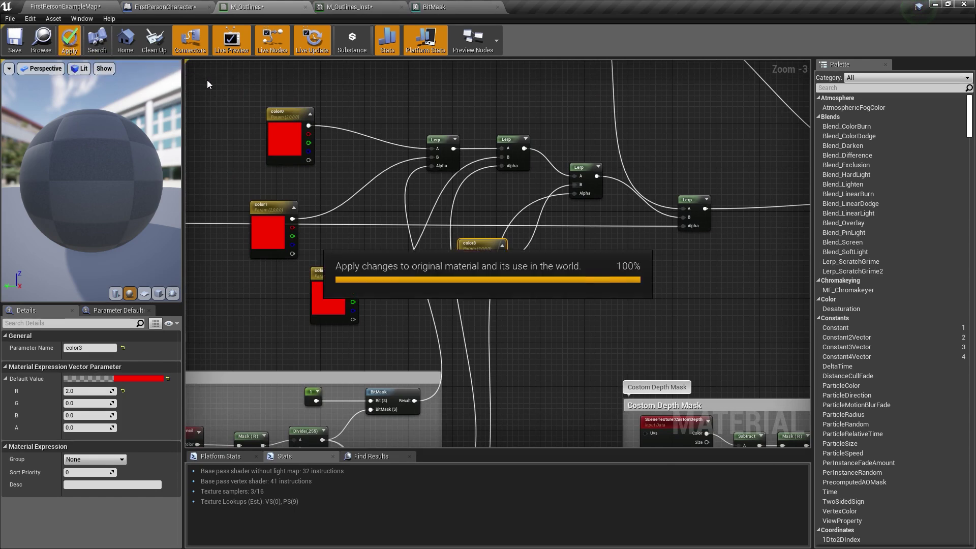
Step: Undock the M_Outlines_Inst editor over the level, enable the color1 override and set it to black
click(371, 7)
drag(366, 7, 554, 201)
click(661, 338)
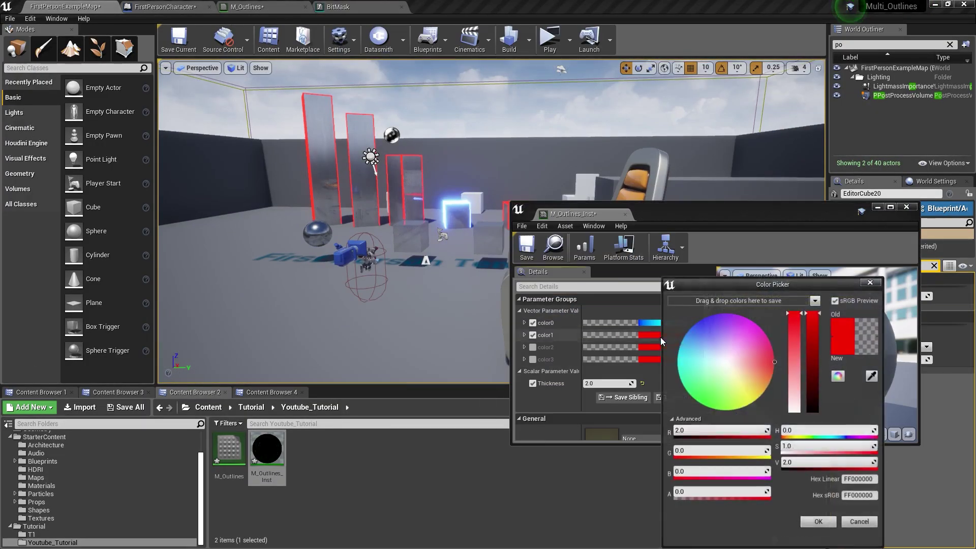
drag(811, 379, 813, 414)
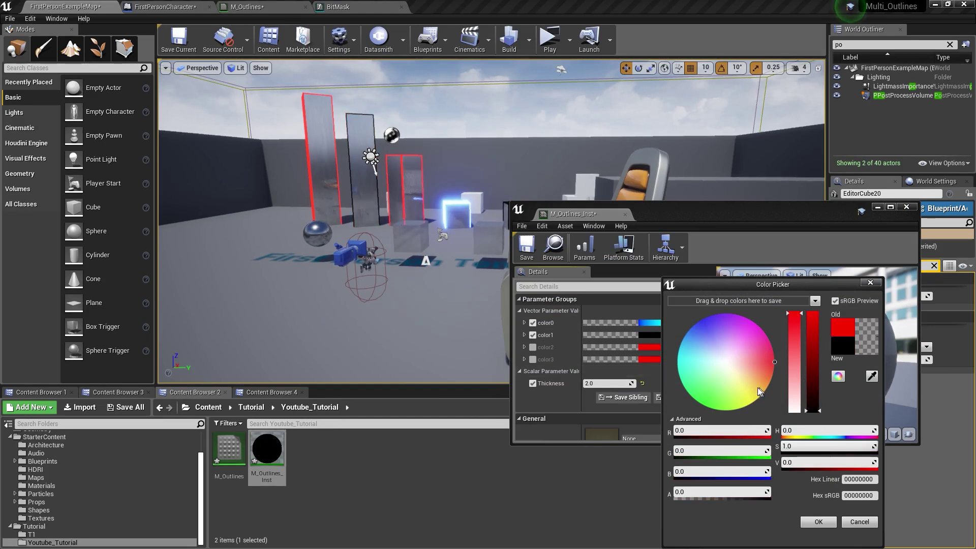
click(819, 521)
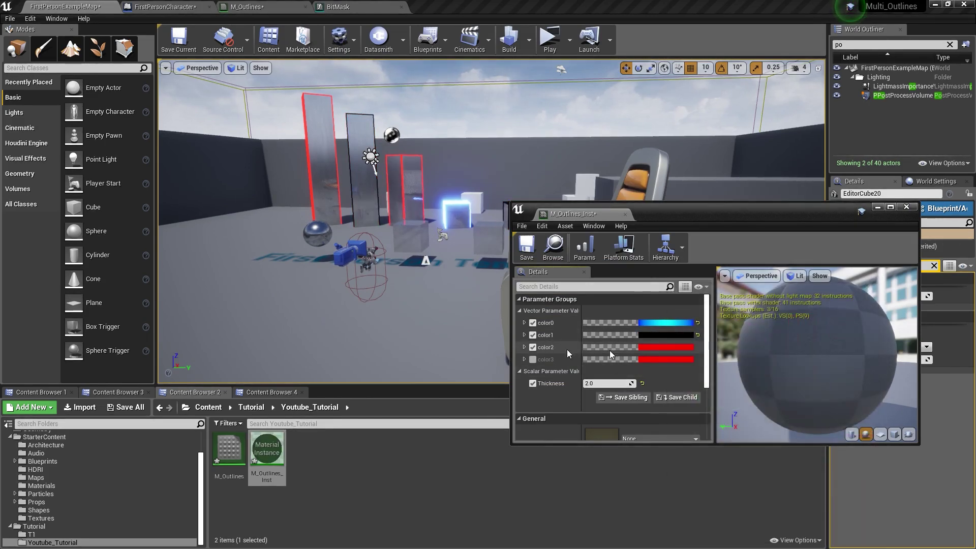
Step: Set the instance's color2 to a bright yellow-green with a brightness value (V) of 222
click(666, 347)
click(712, 408)
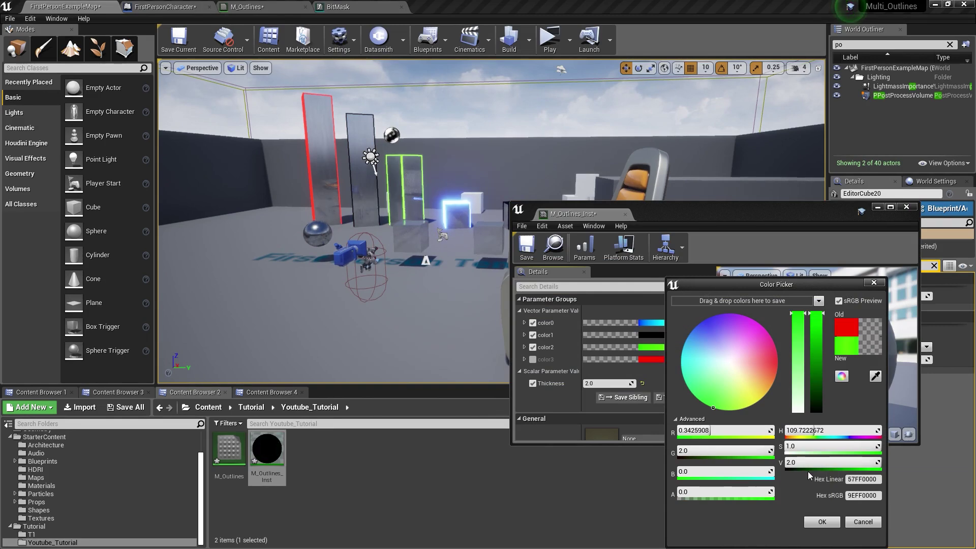
click(807, 466)
text(222)
key(Return)
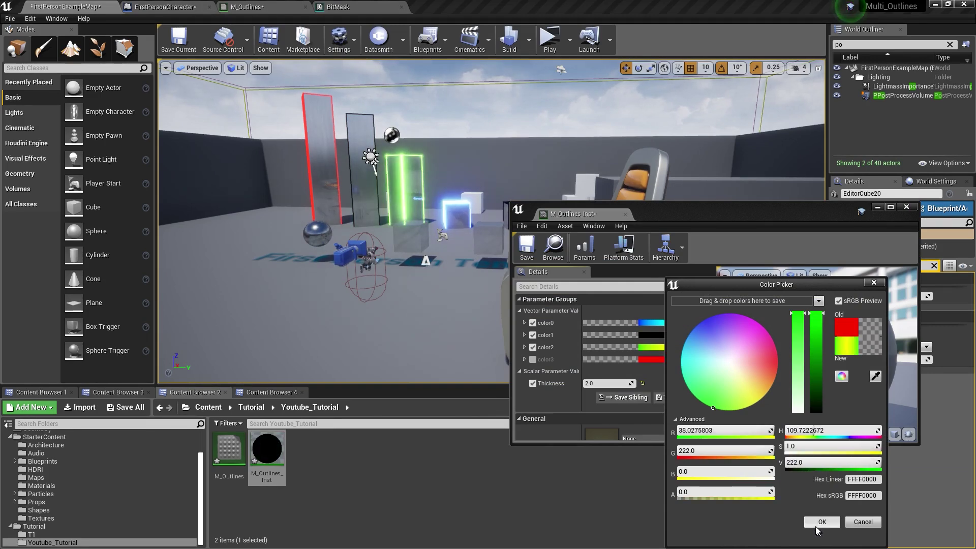
click(820, 522)
Step: Enable the color3 override in the material instance and set it to white
click(533, 359)
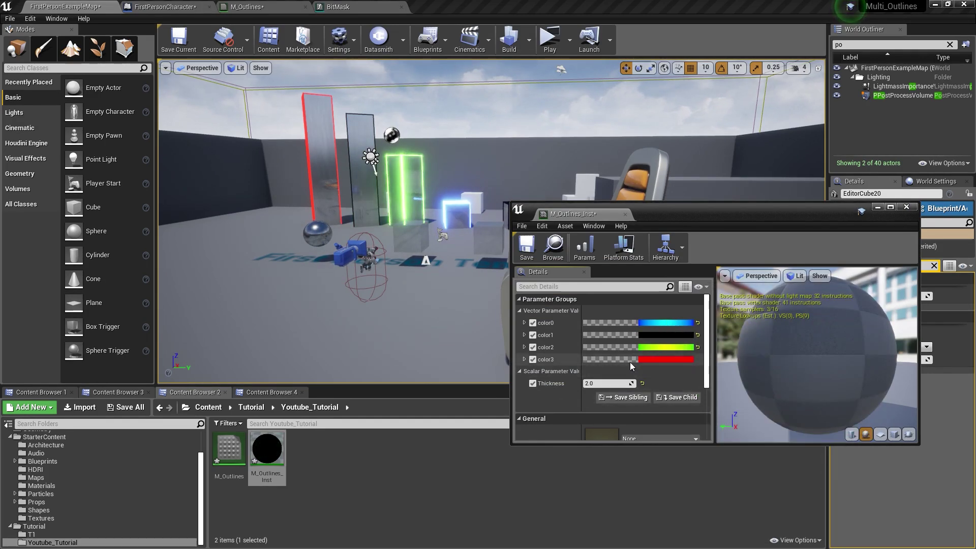
click(683, 362)
click(817, 411)
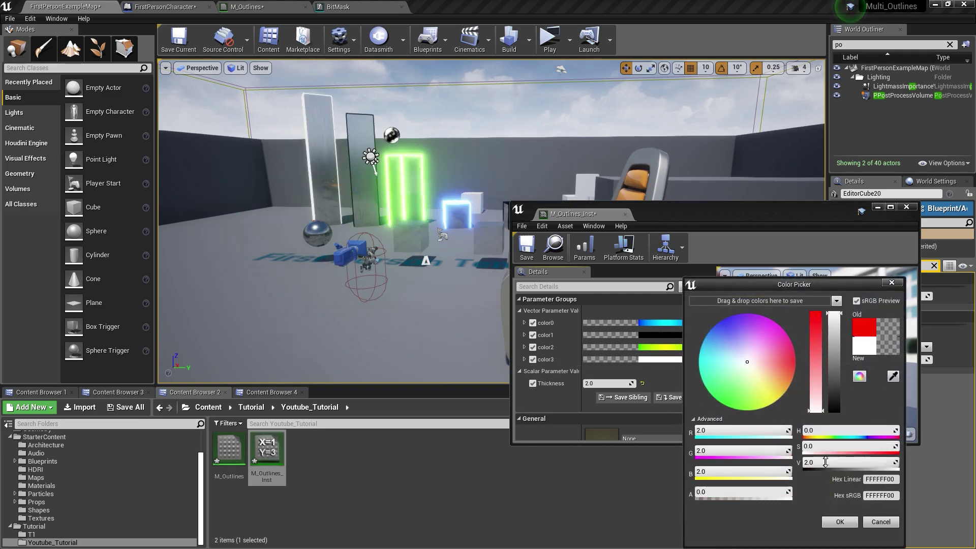
click(839, 523)
Step: Try CustomDepth Stencil value 3 on the selected cube and return it to 0
right_drag(340, 173, 168, 214)
key(w)
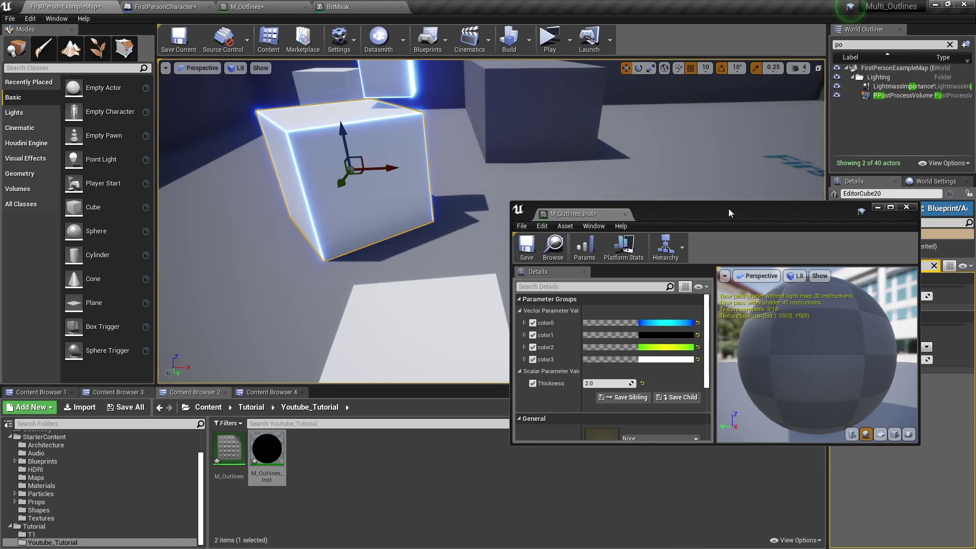
drag(728, 212, 557, 329)
click(900, 296)
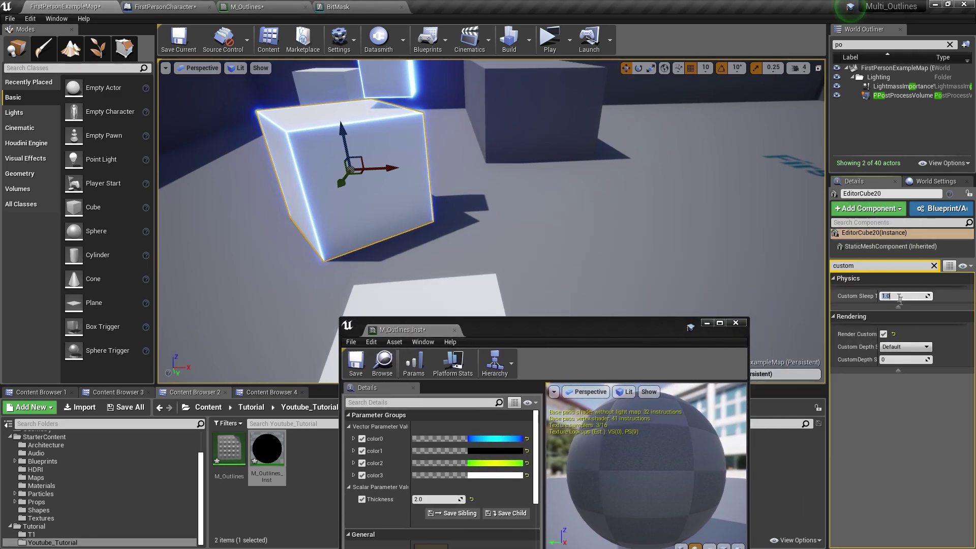
click(894, 360)
key(Return)
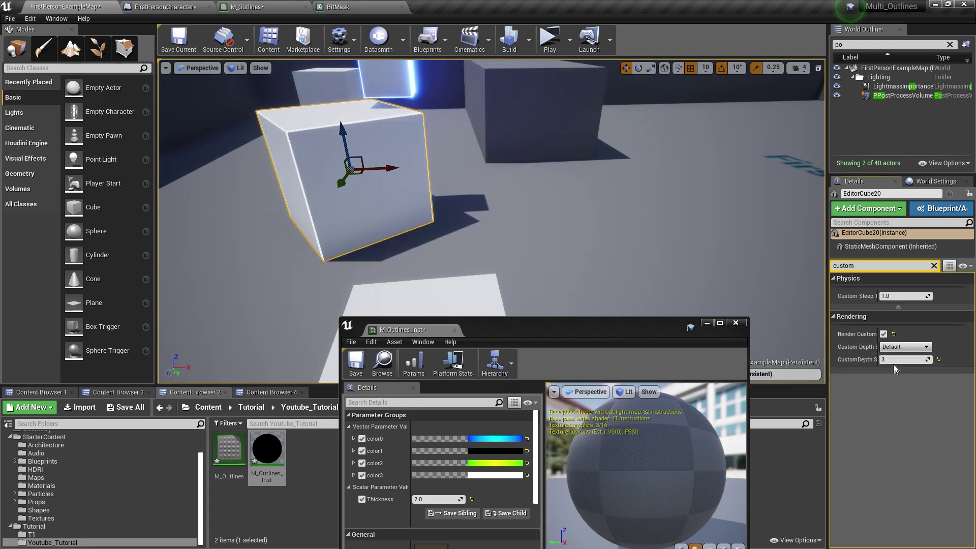
click(895, 358)
text(0)
key(Return)
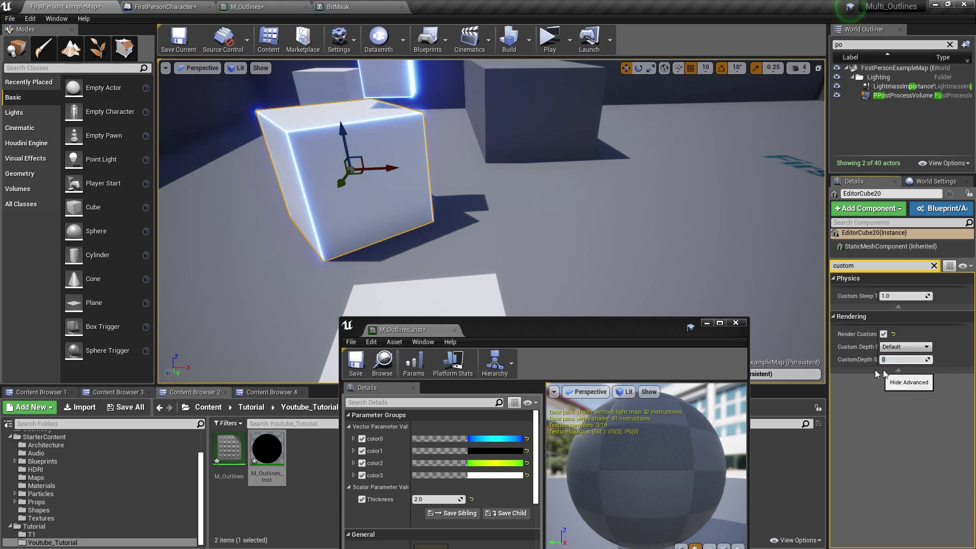
Step: Change the material instance's color0 to a glowing orange
click(480, 439)
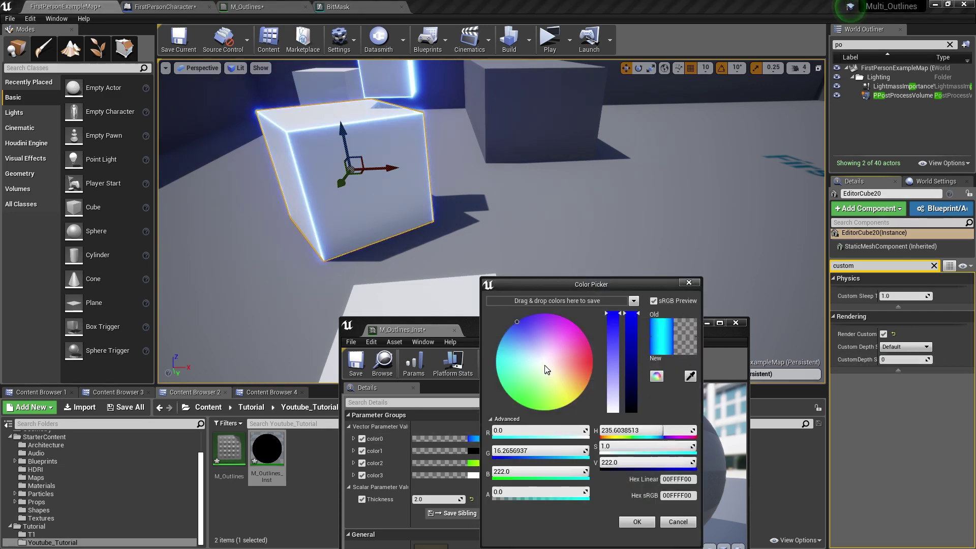
mouse_move(544, 365)
mouse_down()
mouse_move(593, 366)
mouse_move(635, 436)
mouse_up()
click(637, 522)
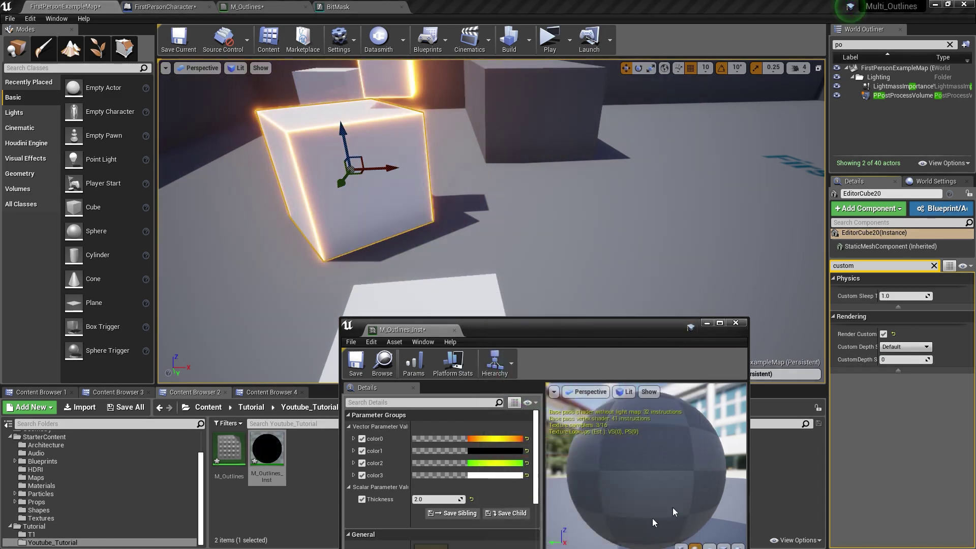
Step: Set the selected cube's CustomDepth Stencil value to 1 and change the instance's color1 to pale cyan
click(897, 360)
text(1)
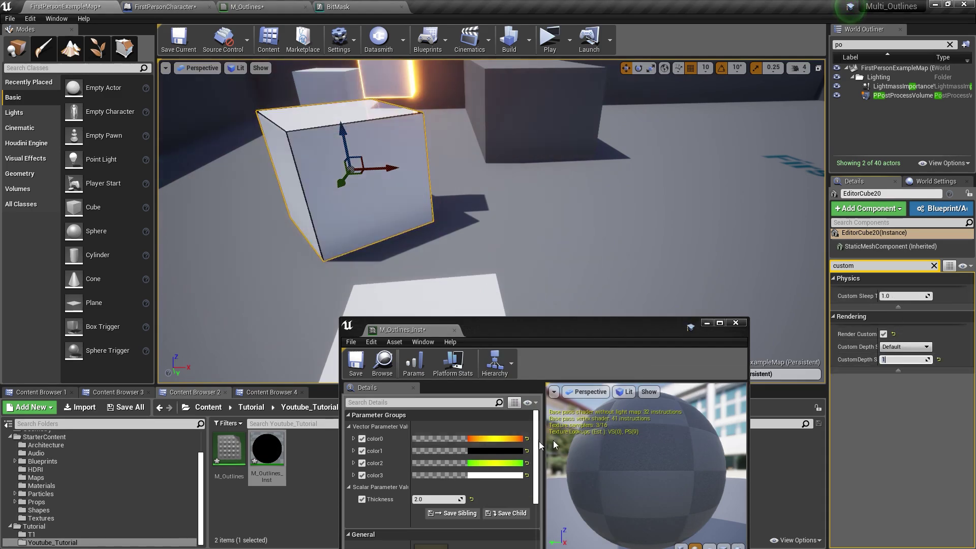
click(497, 450)
click(584, 351)
drag(580, 347, 622, 353)
drag(647, 346, 648, 311)
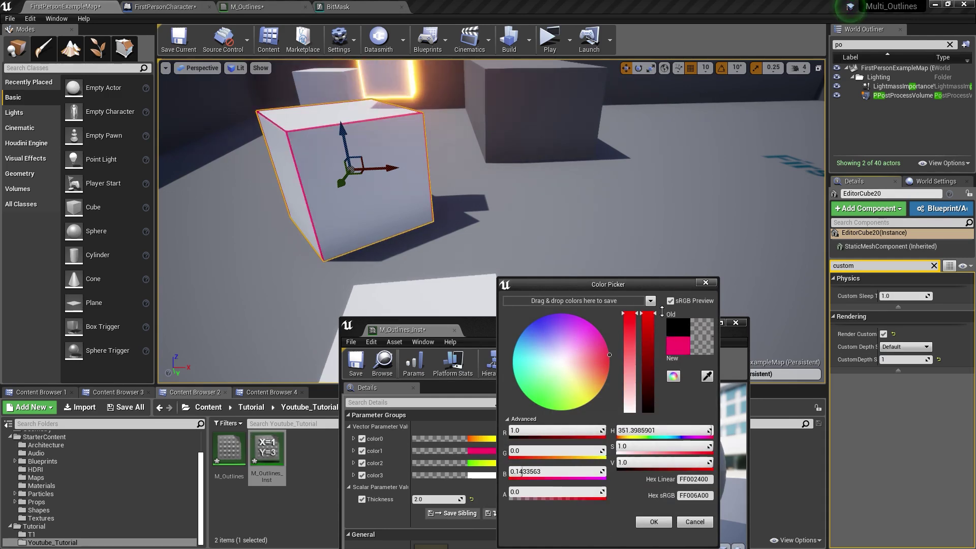
drag(555, 363, 535, 357)
drag(669, 288, 679, 220)
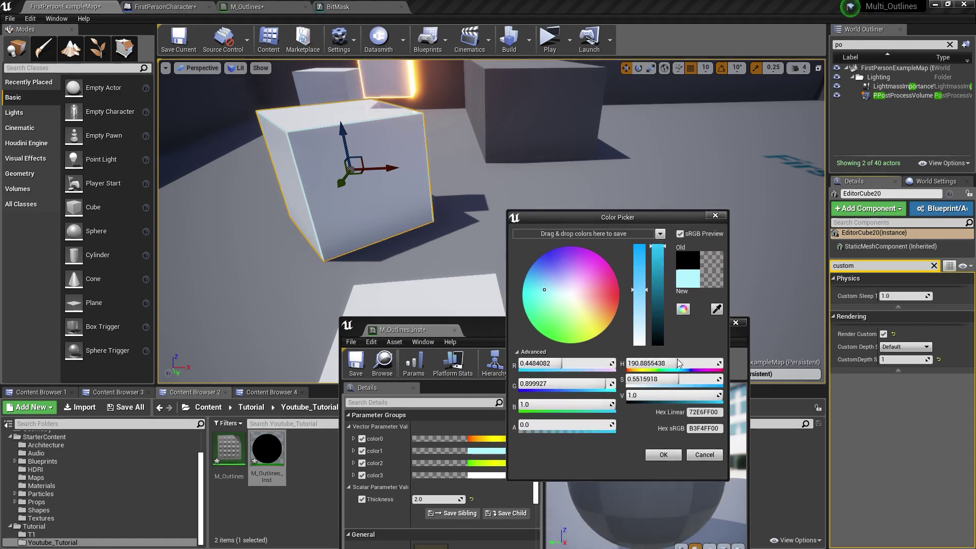
click(662, 455)
Step: Dock the M_Outlines_Inst editor back among the main window's editors and review the Bitmask group in M_Outlines
drag(442, 329, 459, 17)
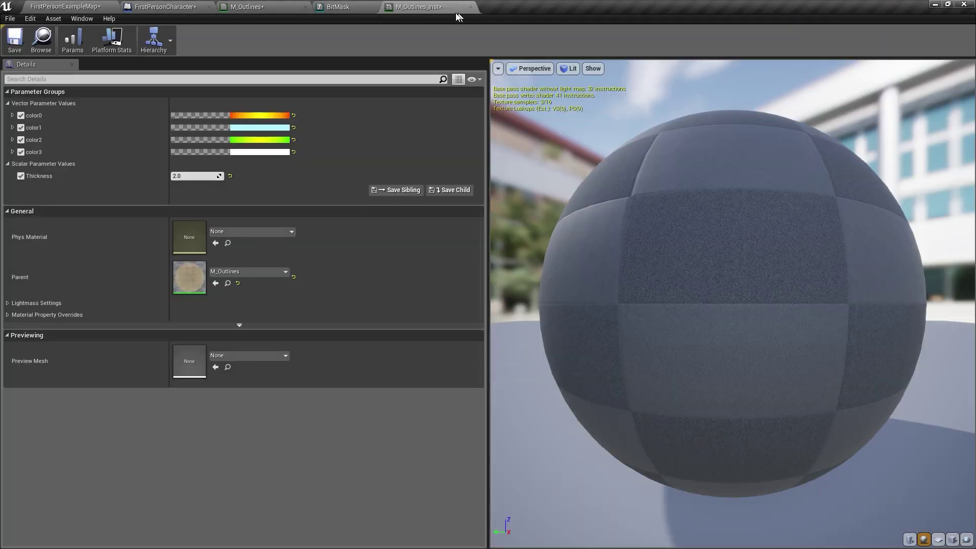
click(291, 5)
right_drag(436, 281, 485, 206)
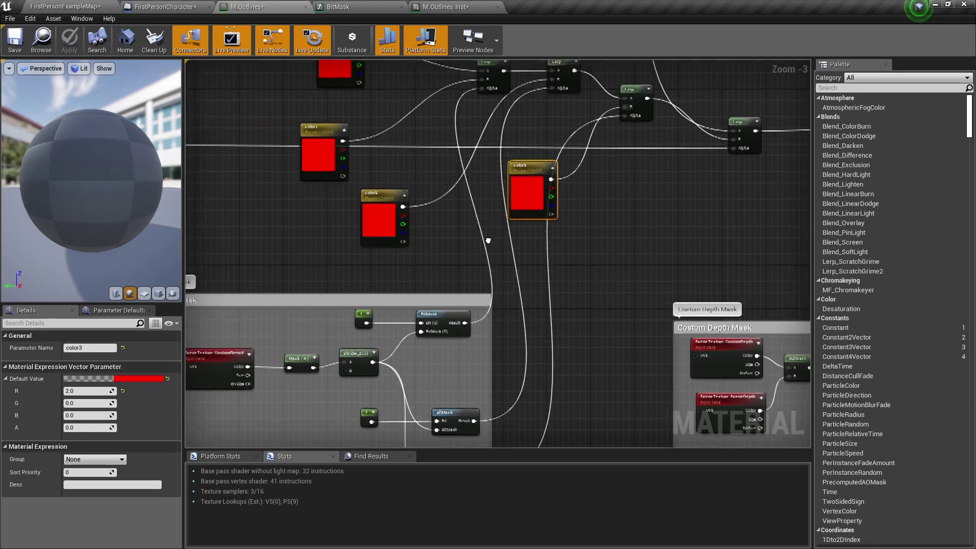
right_drag(453, 409, 491, 232)
scroll(492, 231, down, 2)
scroll(491, 232, up, 2)
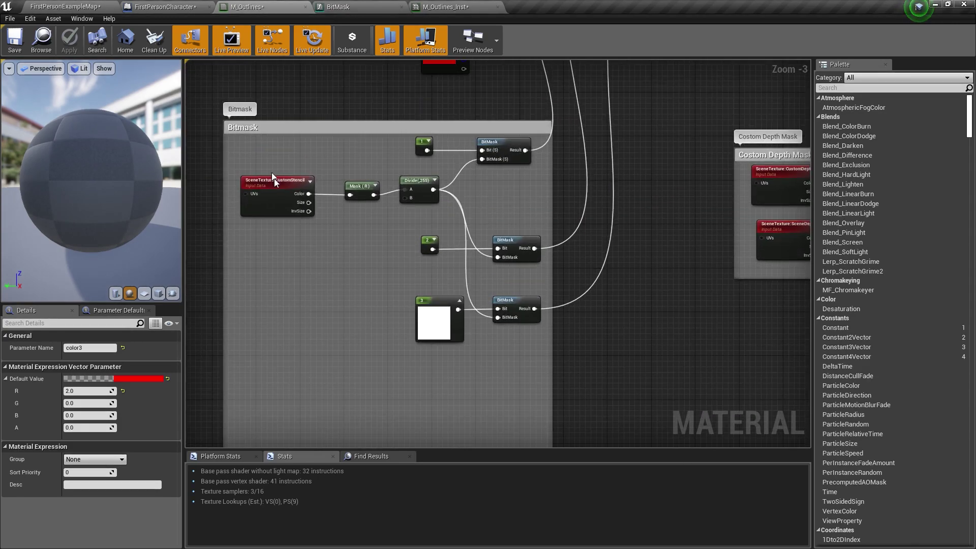
click(273, 179)
scroll(499, 222, down, 2)
right_drag(499, 222, 489, 326)
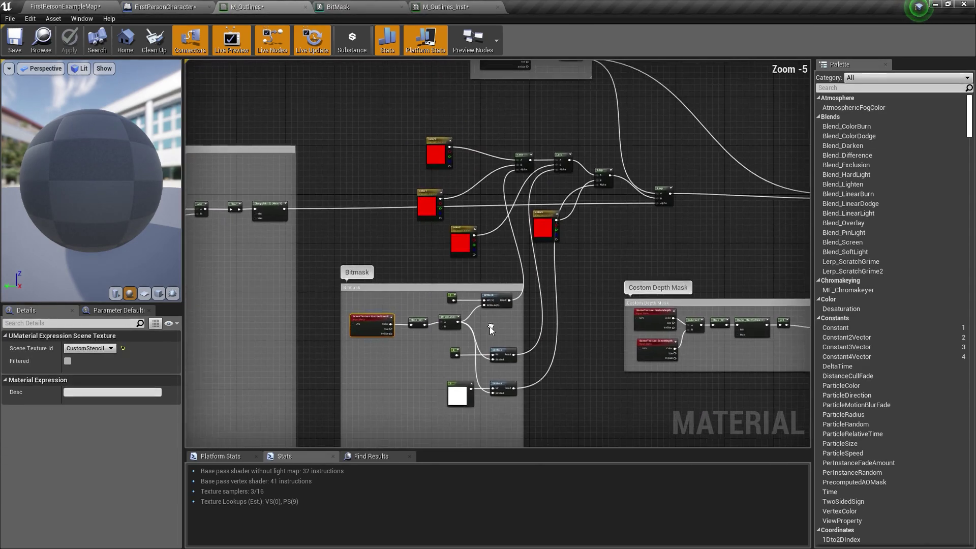
Step: Stack the color0, color1 and color2 parameters in a column to the left of the Lerp chain
scroll(469, 203, up, 2)
right_drag(409, 182, 447, 281)
drag(446, 281, 454, 253)
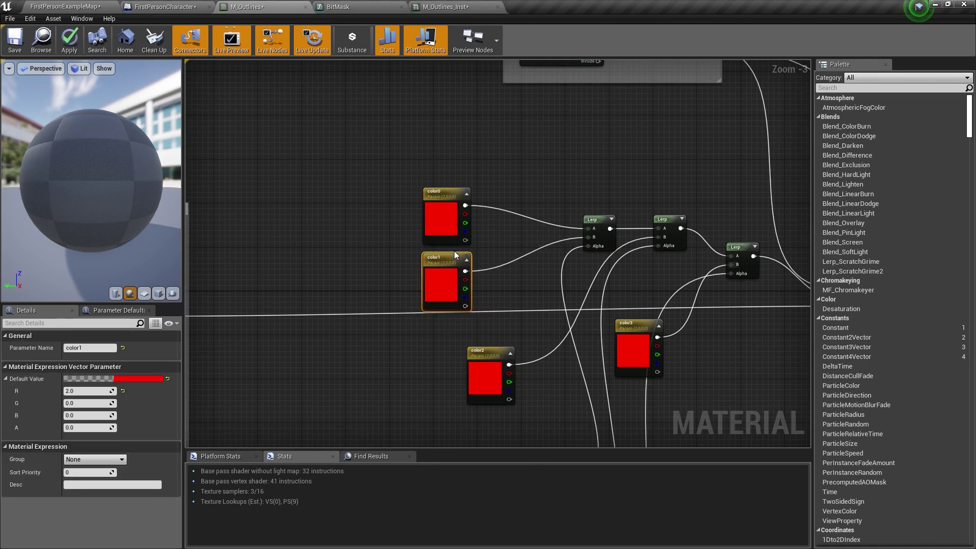
drag(374, 166, 324, 211)
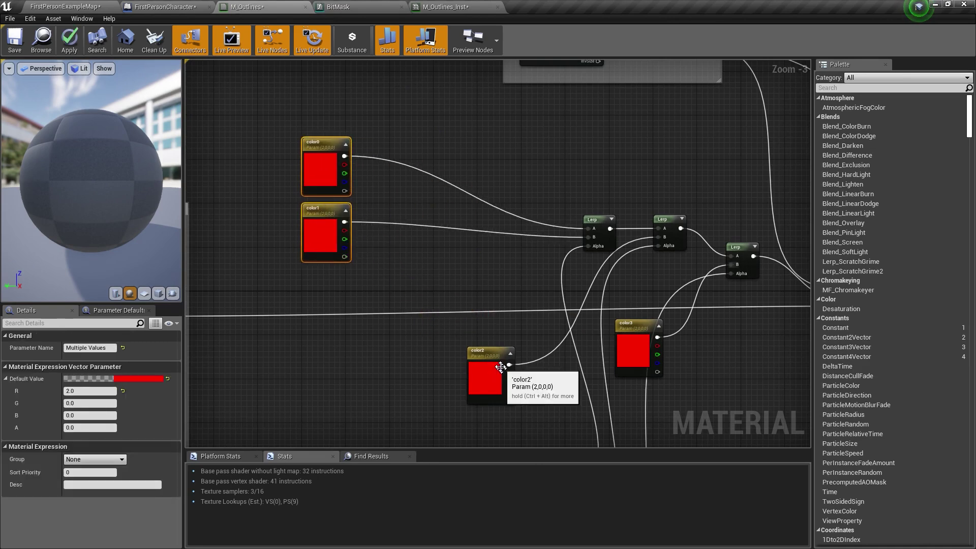
drag(499, 367, 342, 297)
Step: Arrange the three color Lerps in a row and place color3 below color2 in the parameter column
drag(554, 191, 590, 164)
right_drag(643, 219, 515, 199)
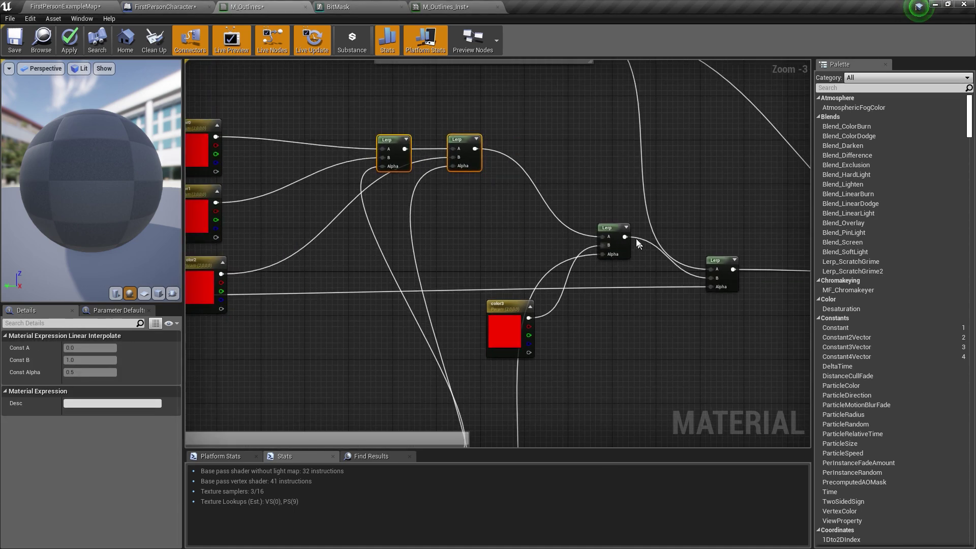
drag(606, 233, 581, 154)
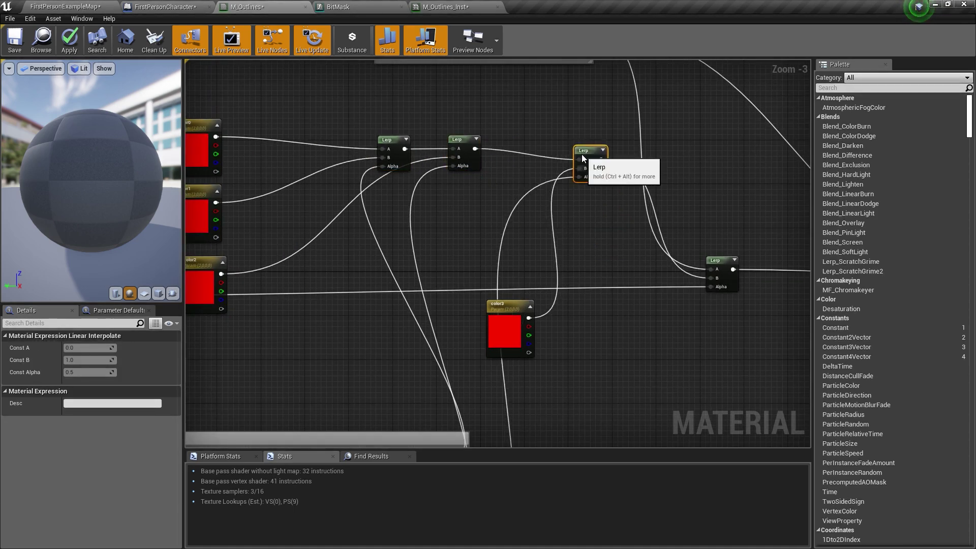
drag(516, 341, 385, 301)
drag(386, 301, 238, 359)
Step: Group the four color parameters and their three Lerps in a comment box titled Colors
drag(404, 210, 463, 261)
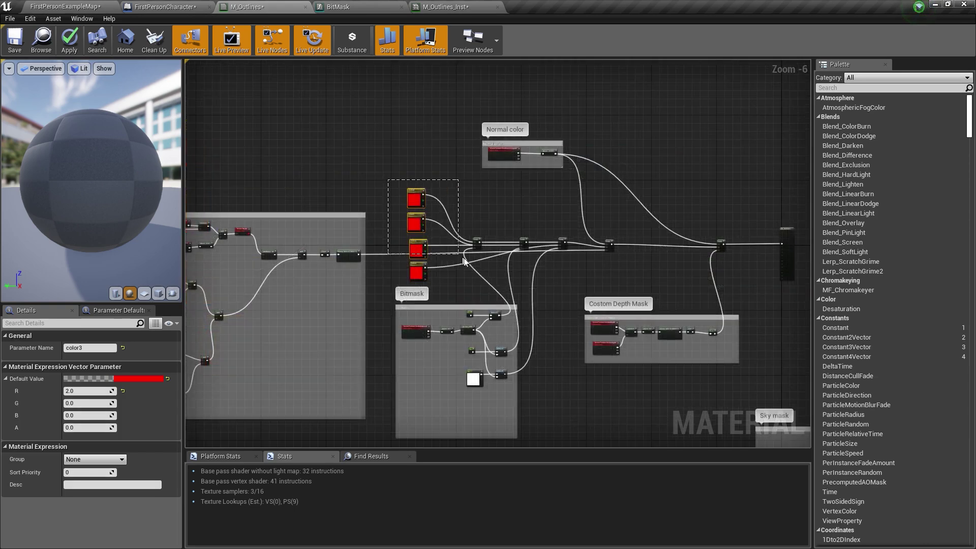
drag(580, 285, 581, 283)
scroll(575, 276, up, 2)
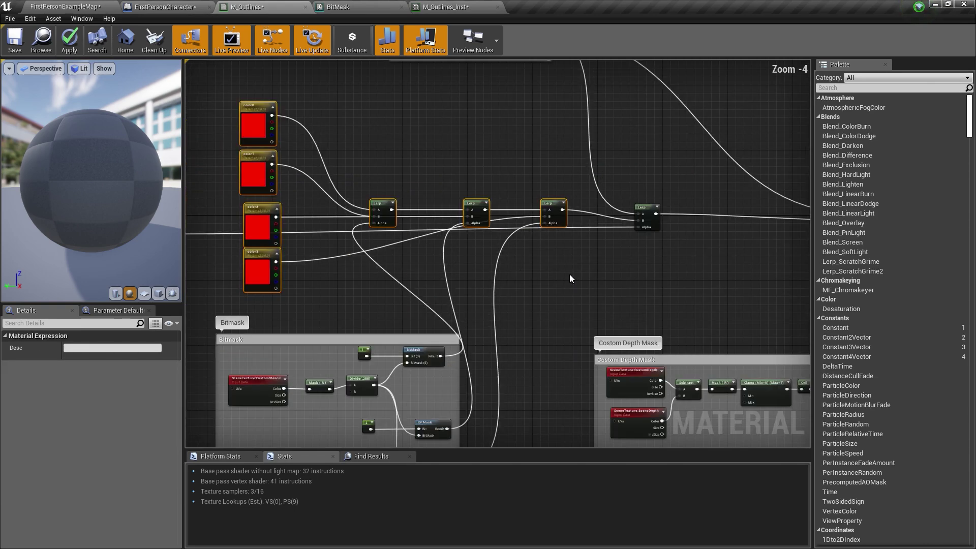
text(c)
text(Co)
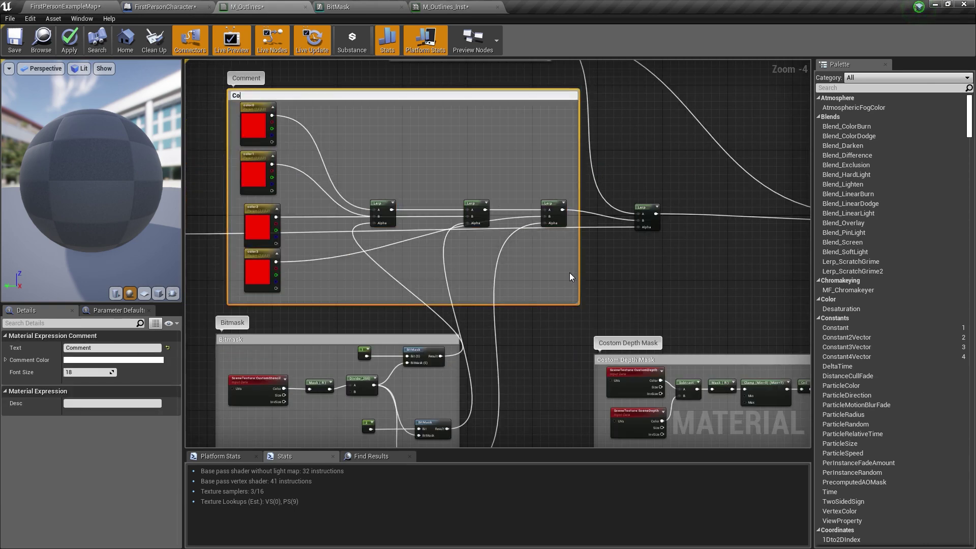
text(lors)
key(Return)
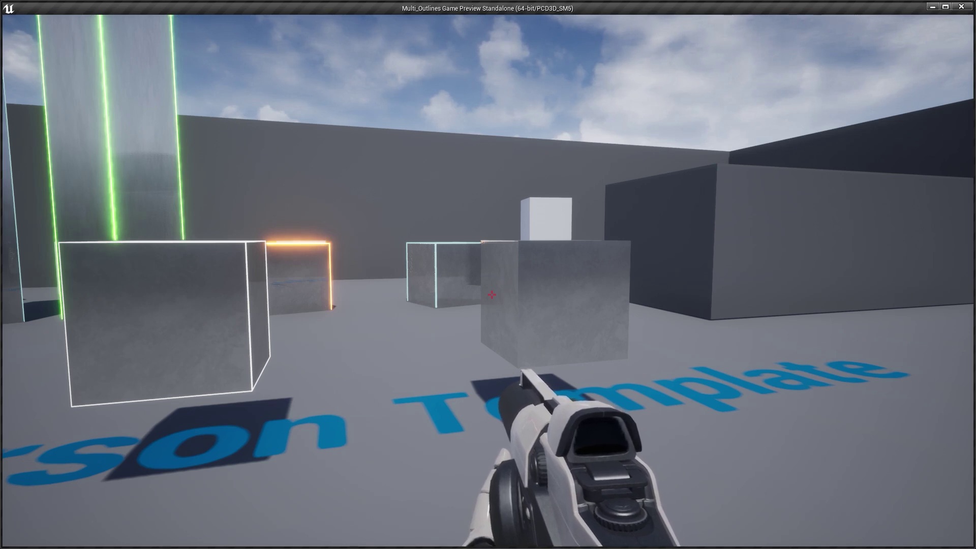
Step: Walk among the outlined objects in the standalone game preview and return to the FirstPersonExampleMap level
key(w)
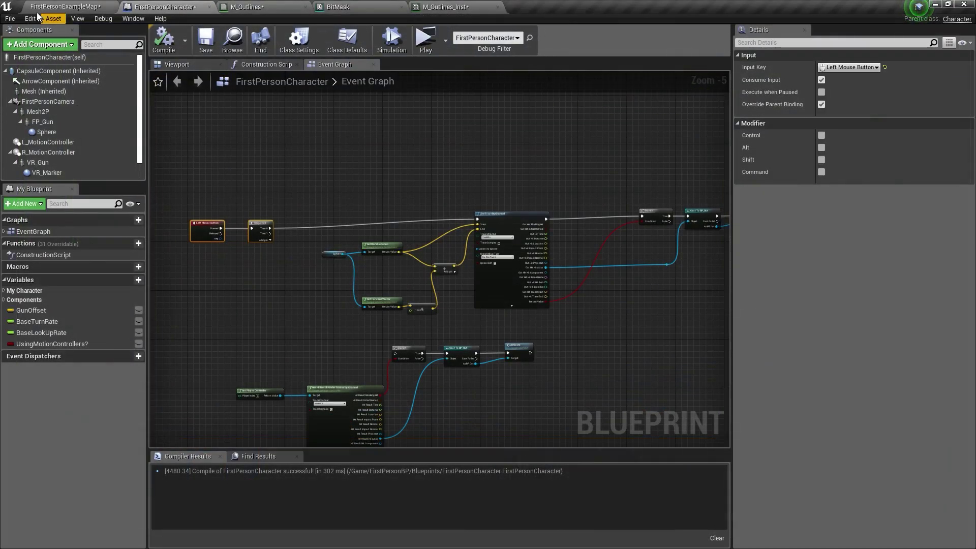
click(46, 8)
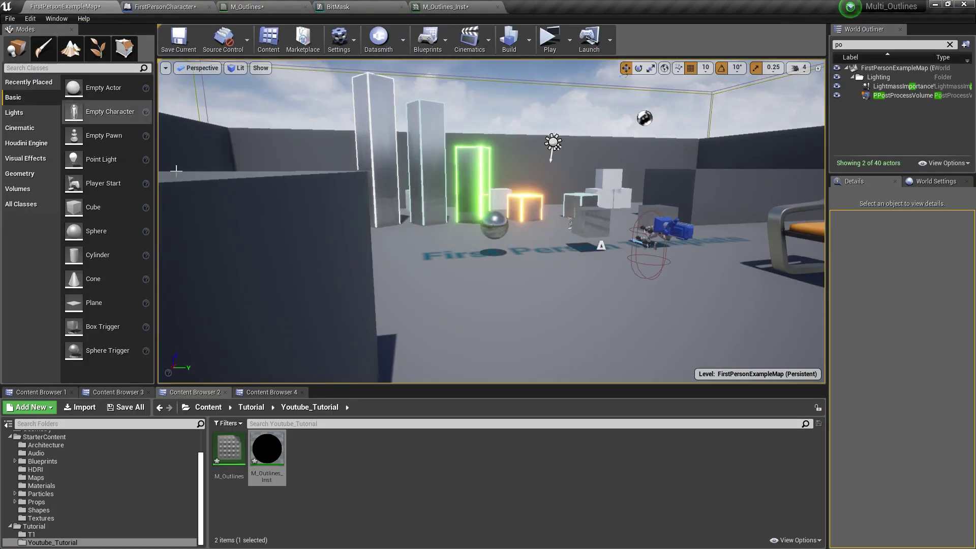
Step: Create an Actor Blueprint class named BP_Outlines in the Youtube_Tutorial folder
right_click(329, 456)
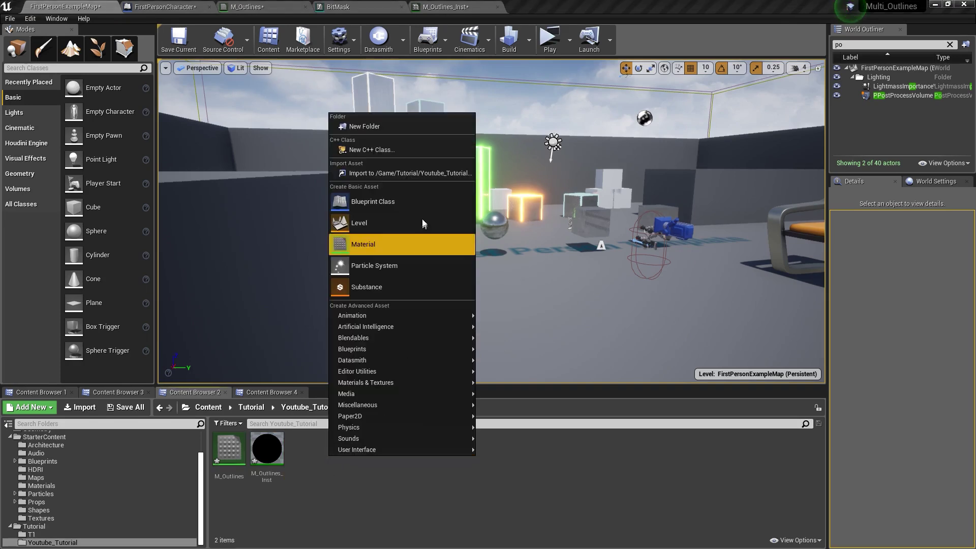
click(374, 201)
click(396, 197)
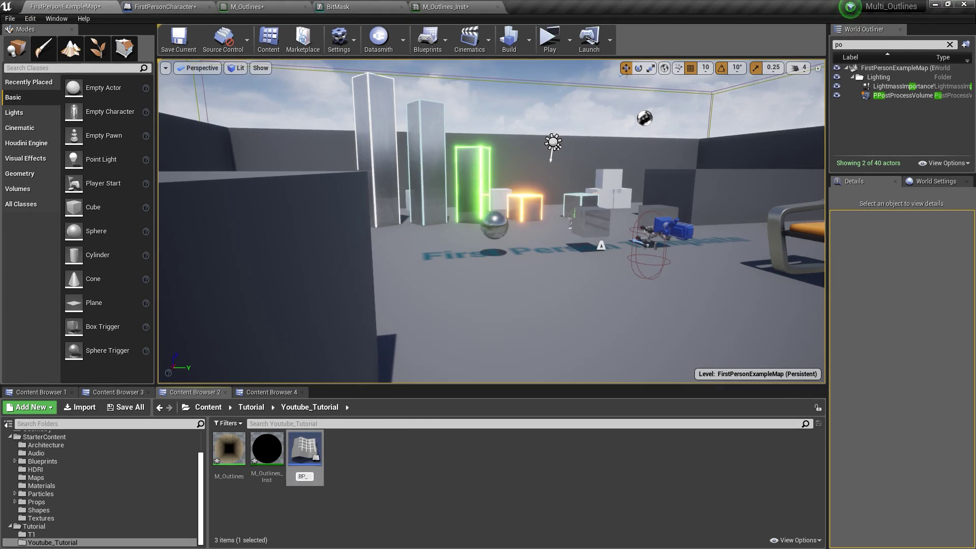
text(BP_Outlines)
key(Return)
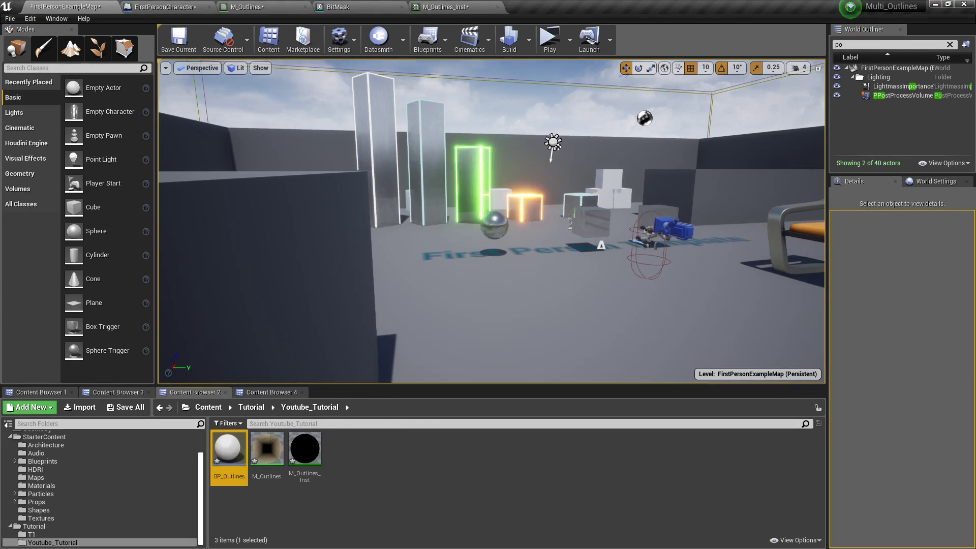
Step: Open the BP_Outlines Blueprint and add a Cube component to it
double_click(235, 450)
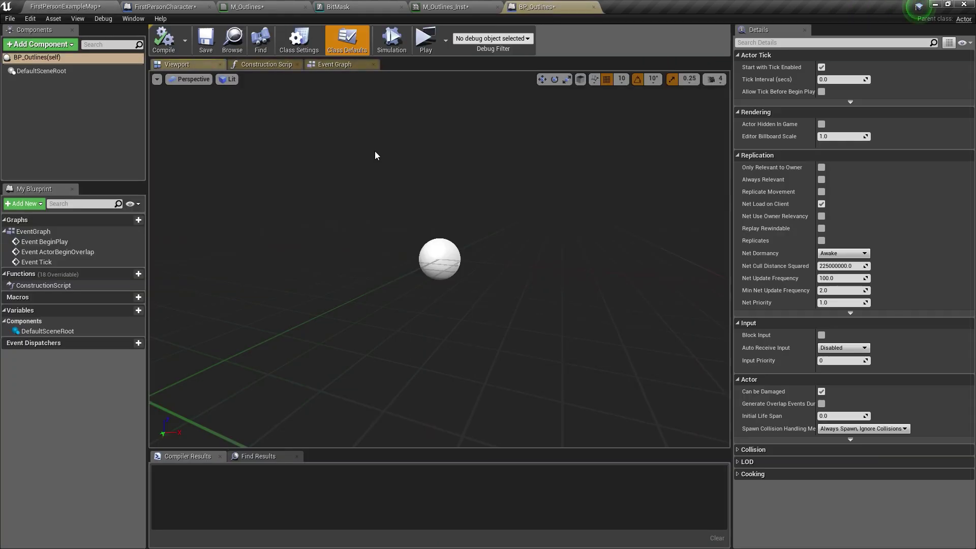
click(42, 45)
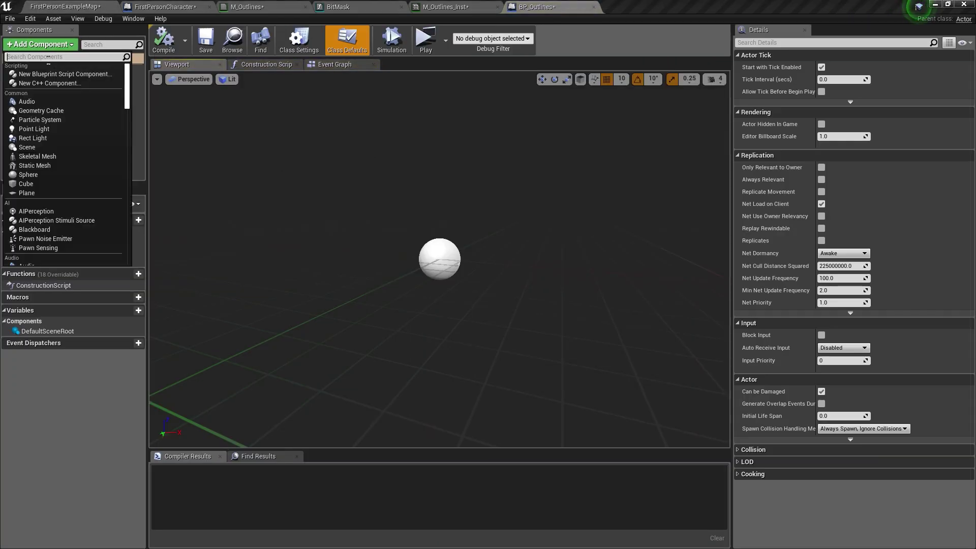
text(cube)
key(Return)
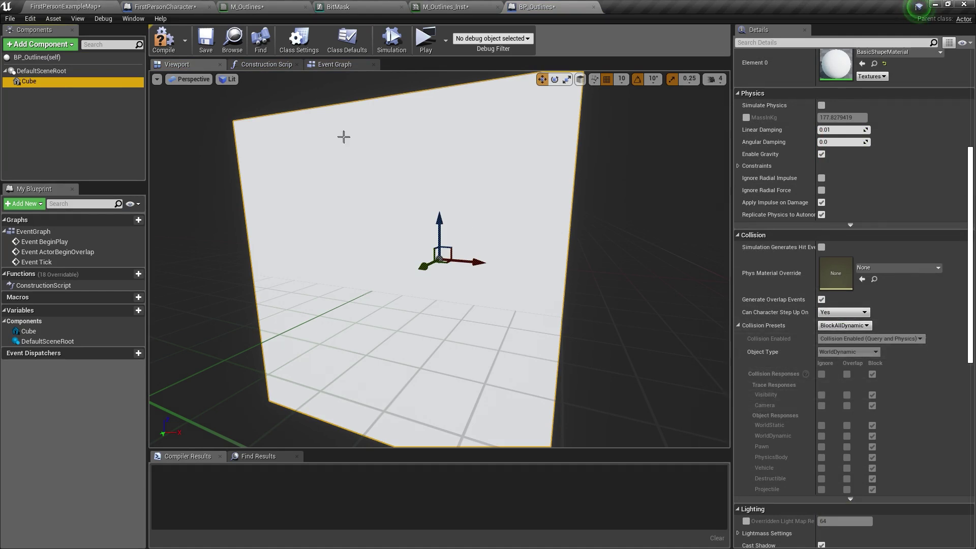
Step: Add a custom event named Activate in an empty area of the BP_Outlines event graph
click(334, 64)
right_drag(542, 325, 385, 46)
right_click(344, 233)
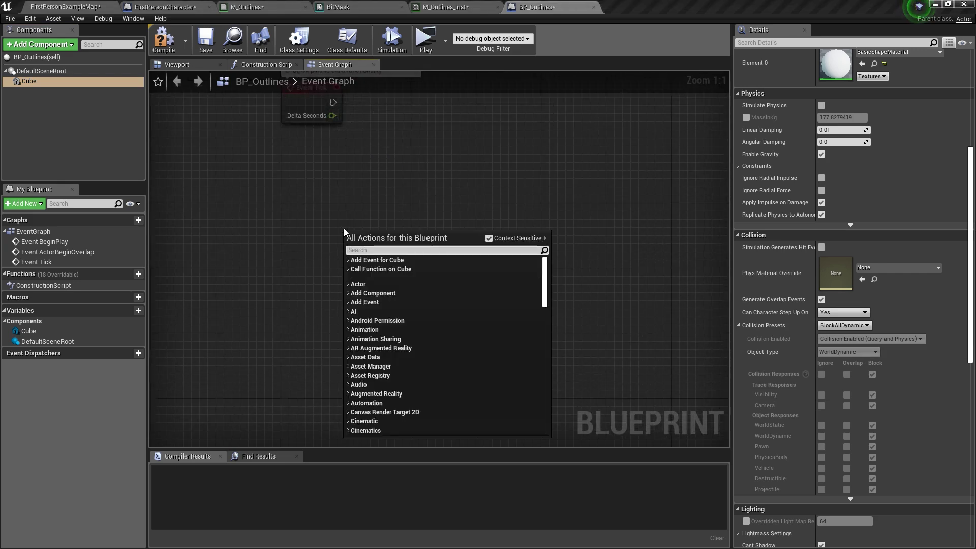
text(cust)
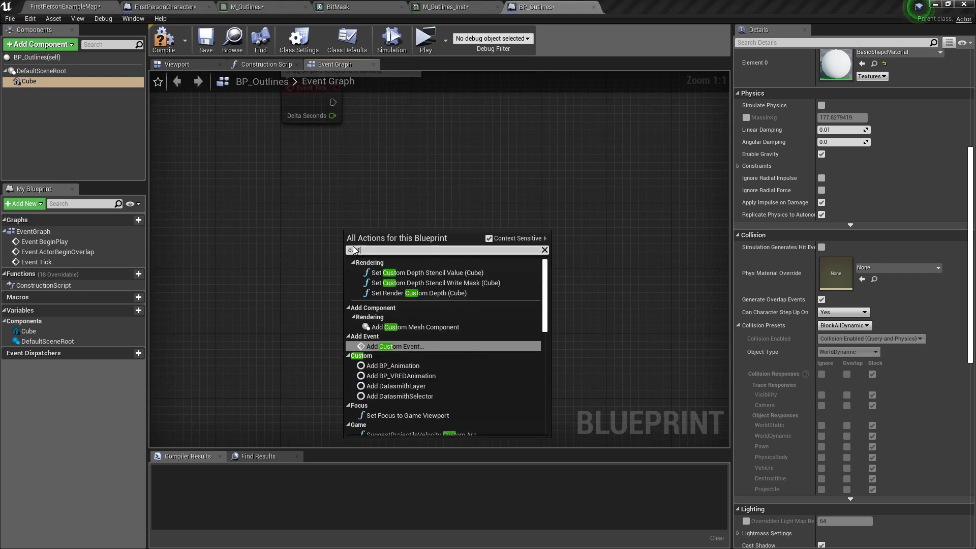
text(o)
key(Return)
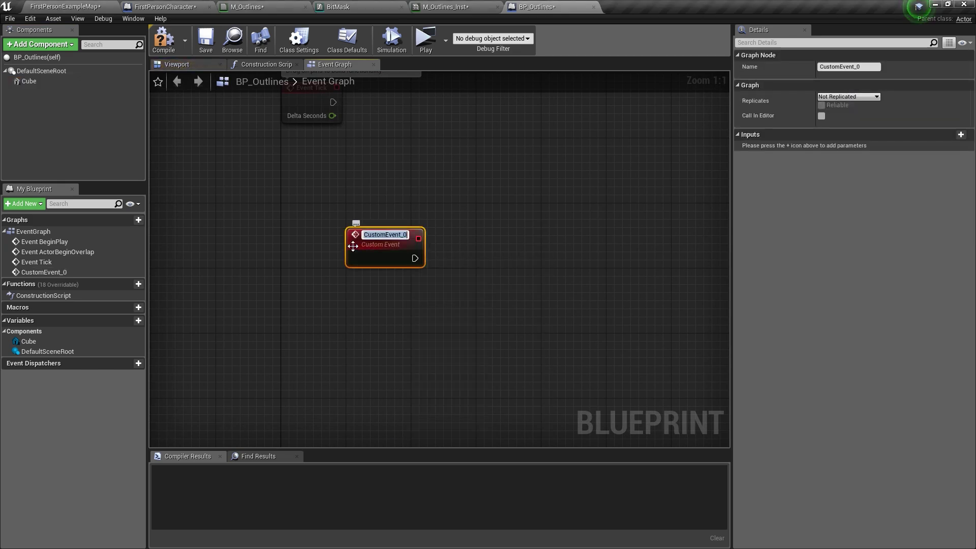
text(A)
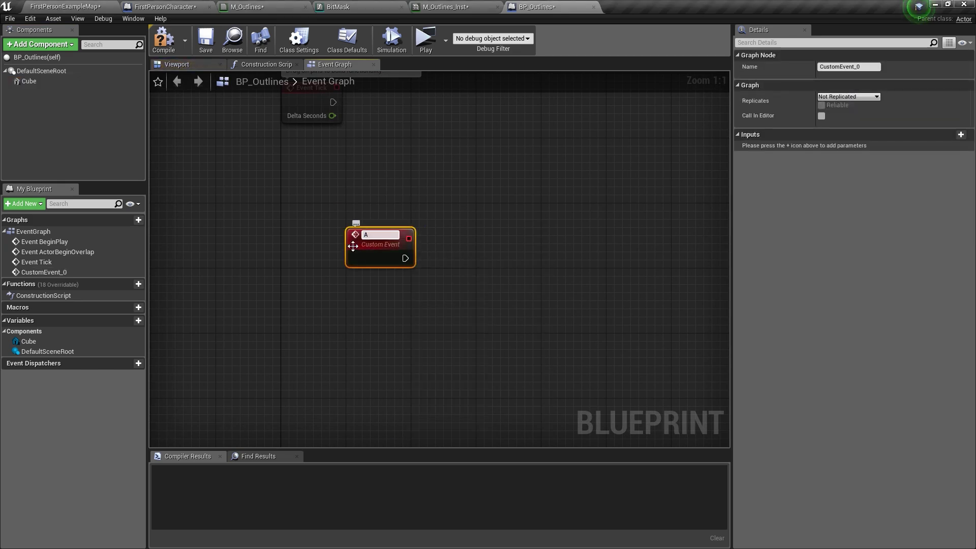
text(ctivate)
key(Return)
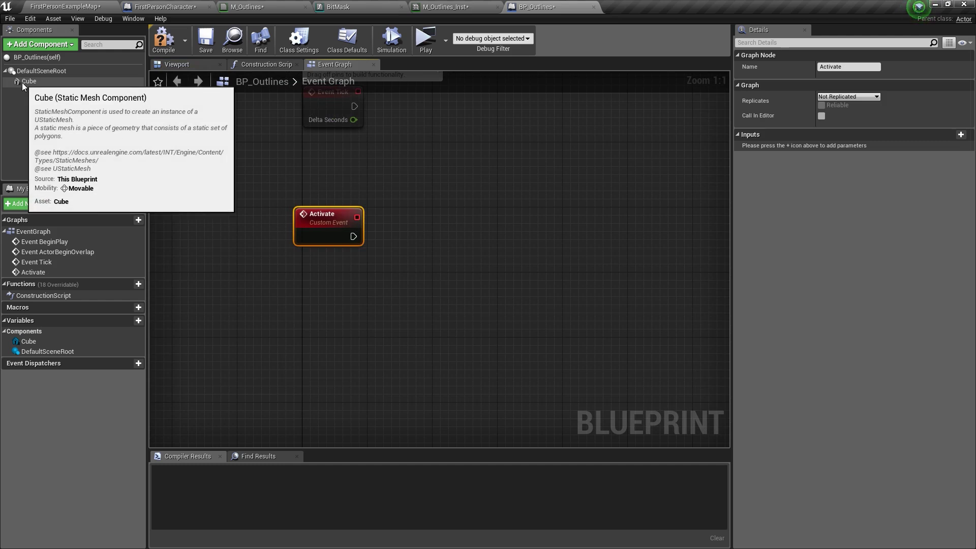
Step: Add a Set Render Custom Depth node targeting Cube, run it from the Activate event, and enable its Value
drag(22, 83, 287, 278)
drag(342, 289, 425, 253)
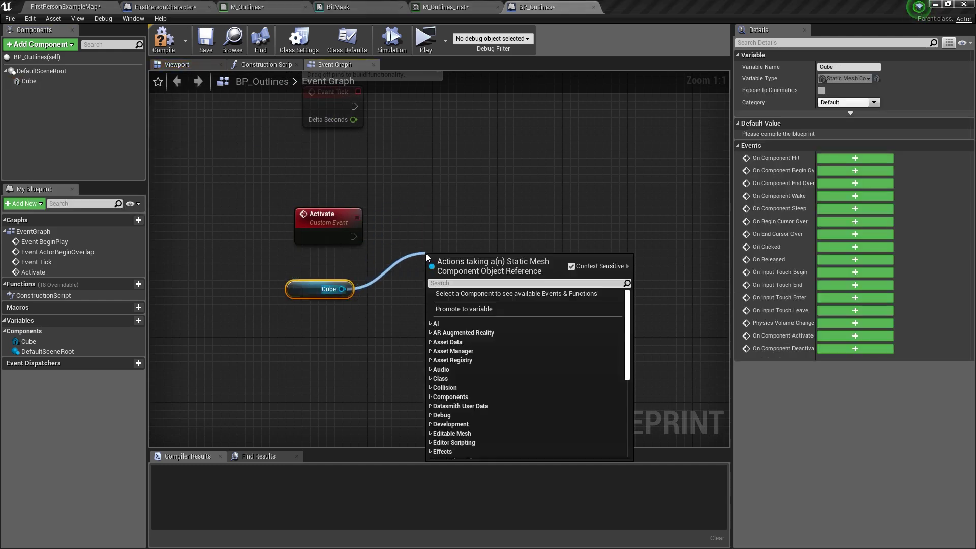
text(set cus)
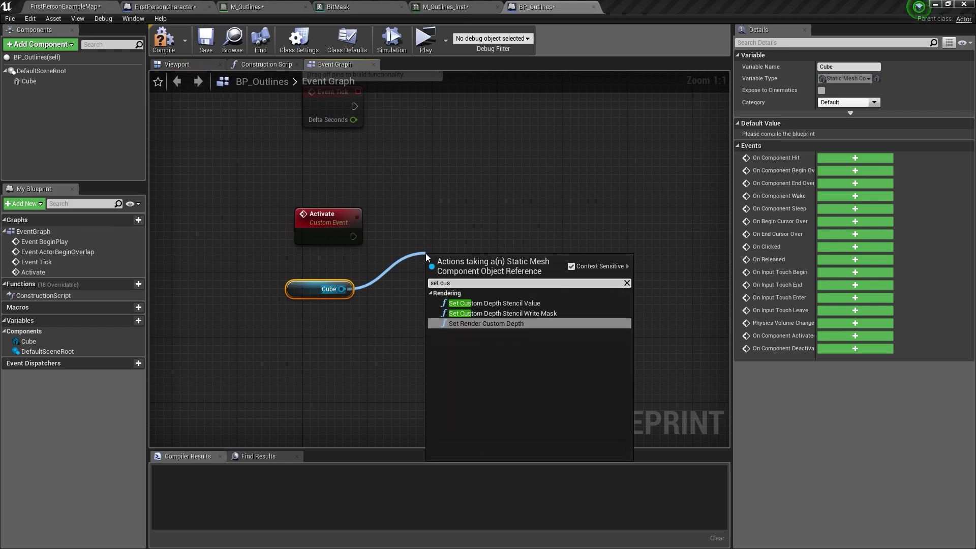
click(506, 326)
drag(462, 265, 424, 224)
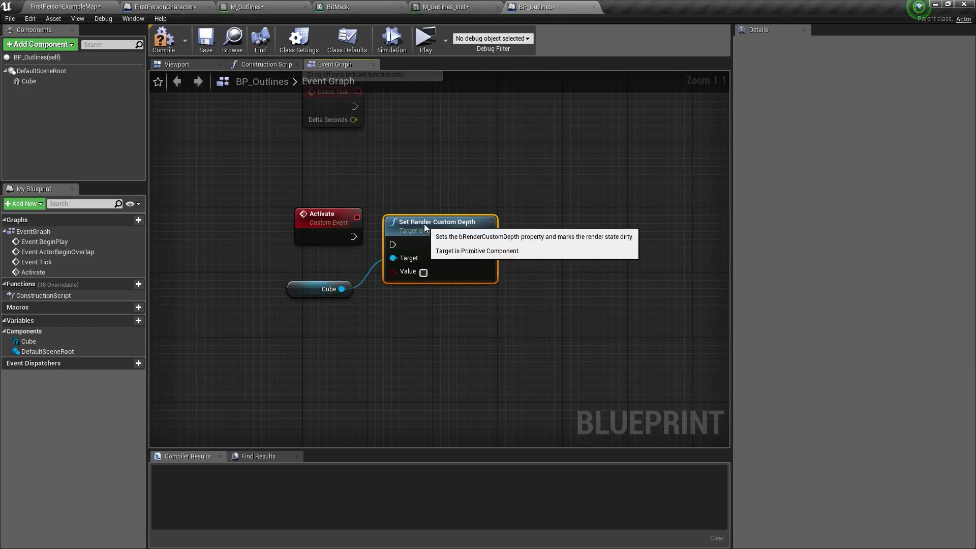
drag(354, 236, 395, 244)
drag(428, 233, 444, 225)
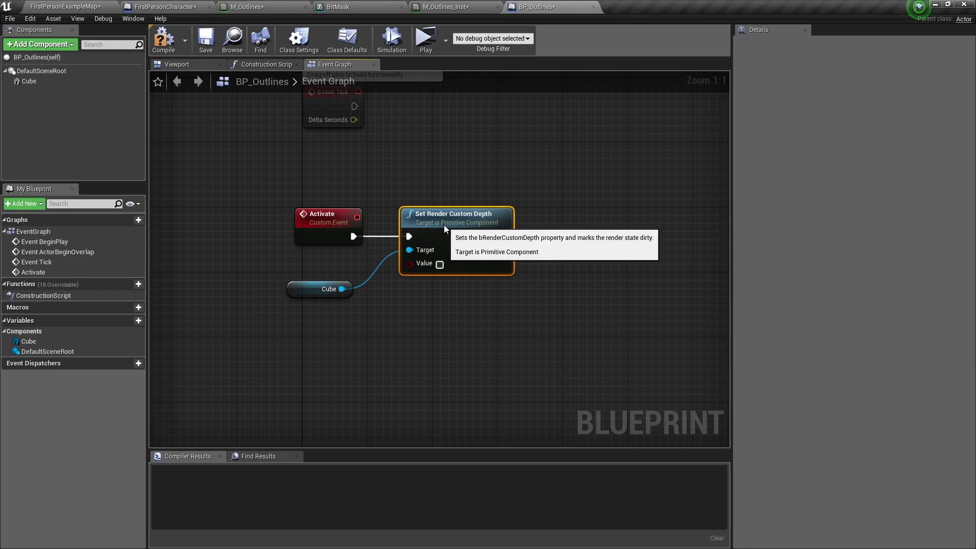
click(439, 265)
right_drag(551, 270, 506, 268)
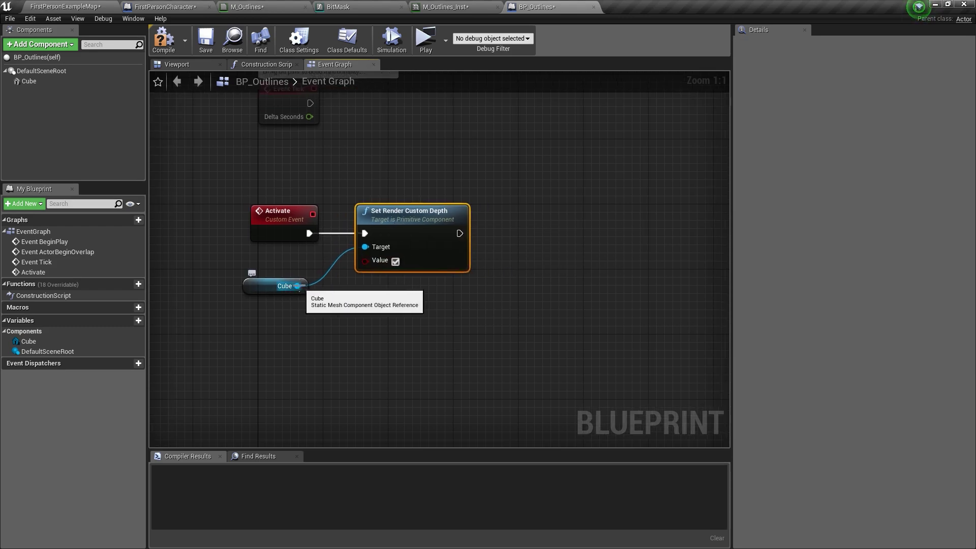
Step: Add a Set Custom Depth Stencil Value node targeting Cube and place it beside Set Render Custom Depth
drag(297, 286, 499, 286)
text(set cust)
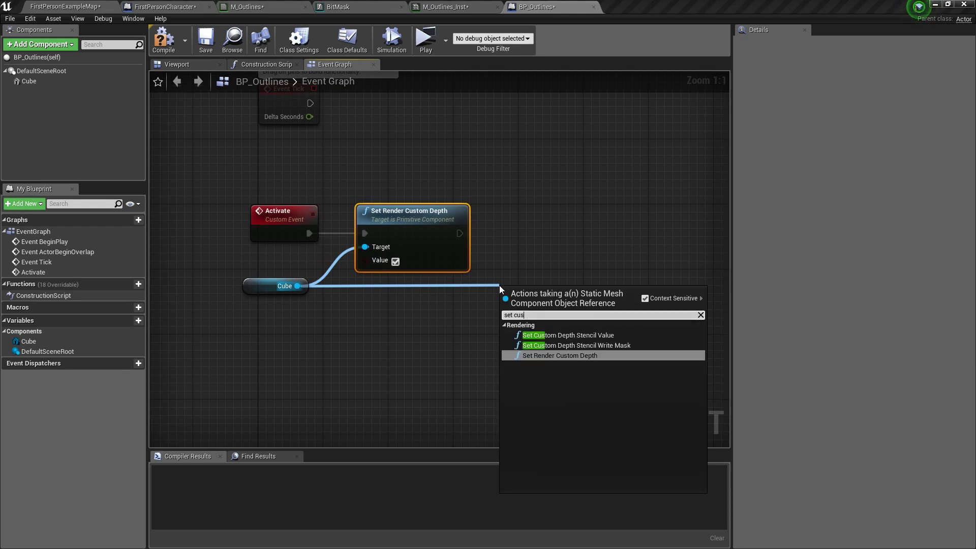
click(606, 337)
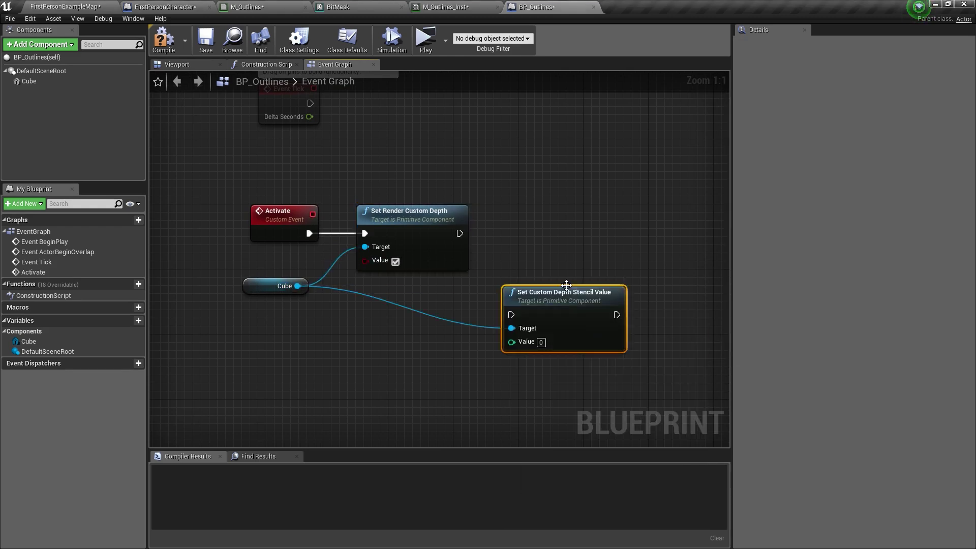
drag(566, 283, 565, 224)
Step: Chain the stencil node after Set Render Custom Depth and promote its input to an instance-editable integer variable named Value
drag(460, 234, 456, 320)
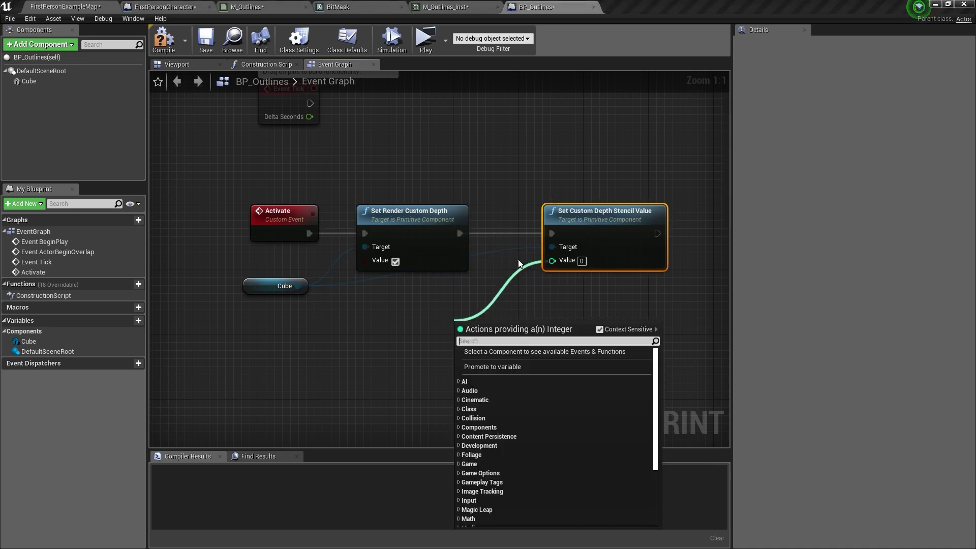
click(490, 366)
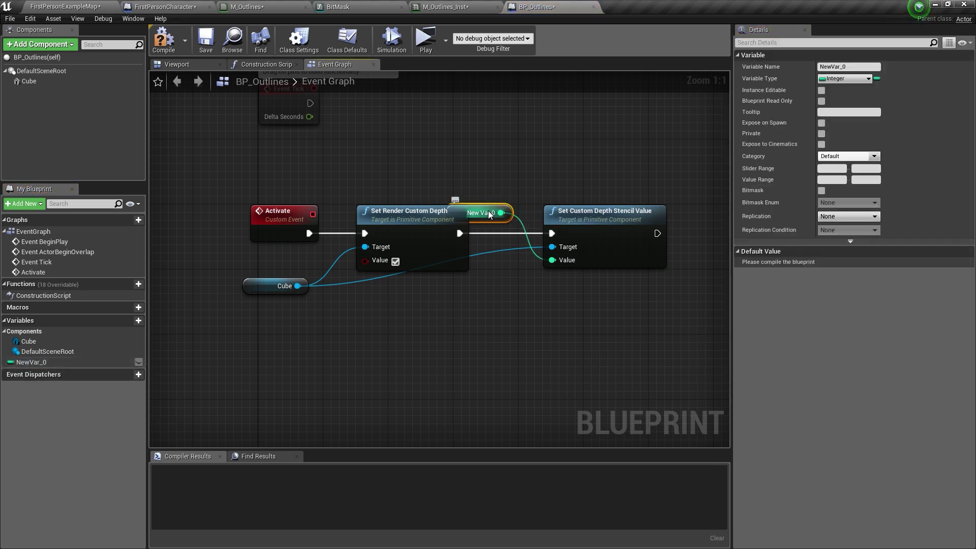
click(838, 67)
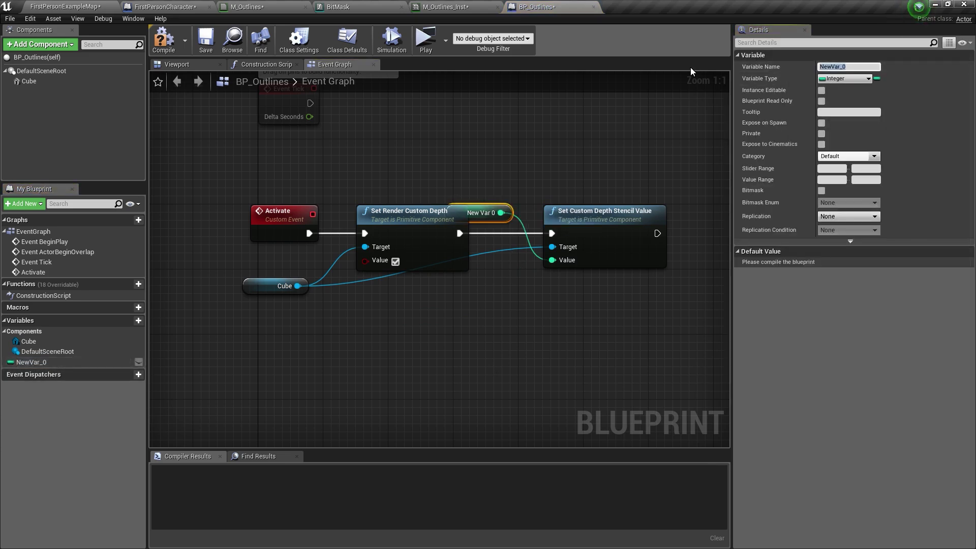
text(Value)
drag(478, 212, 445, 327)
click(138, 362)
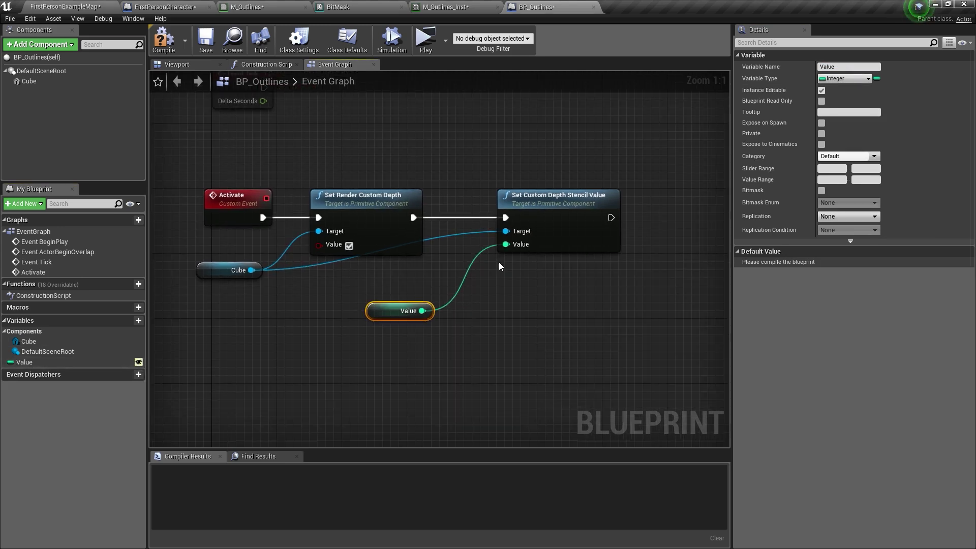
right_drag(544, 278, 498, 262)
Step: Duplicate the Cube reference and Set Render Custom Depth node and place the copies below the Activate chain
right_drag(340, 256, 376, 221)
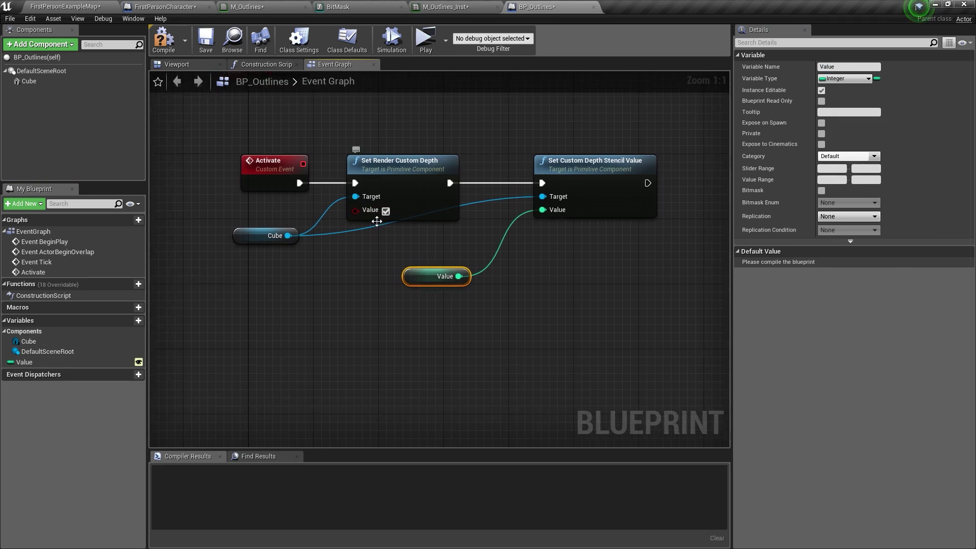
drag(396, 241, 288, 202)
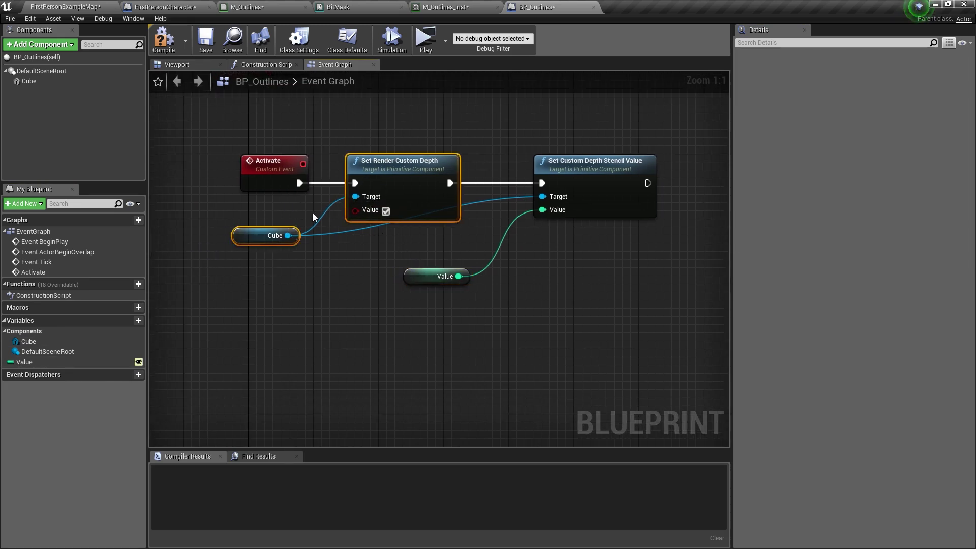
key(ctrl+c)
key(ctrl+v)
drag(508, 180, 414, 379)
right_drag(265, 338, 319, 325)
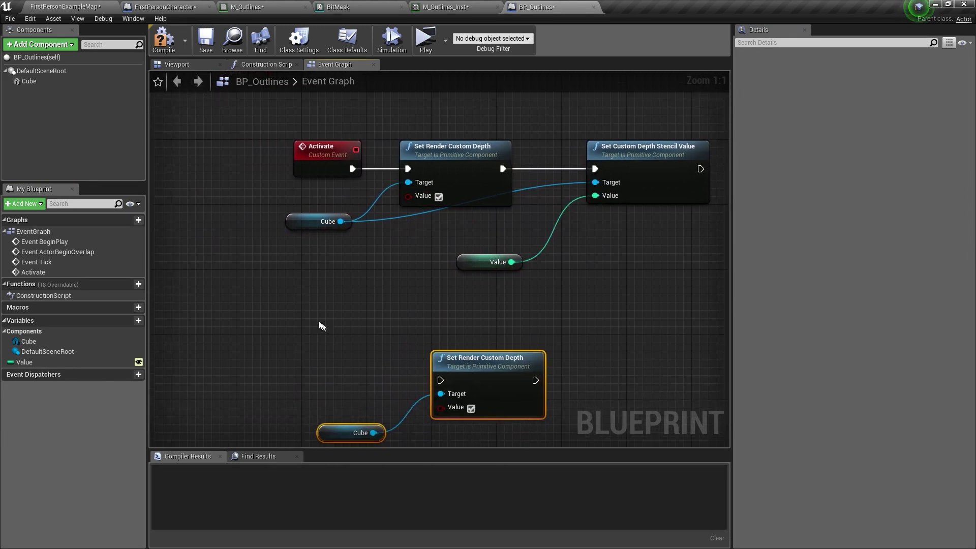
Step: Add a custom event named Deactivte that runs the copied Set Render Custom Depth with Value disabled, and compile the Blueprint
right_click(275, 311)
text(custom event)
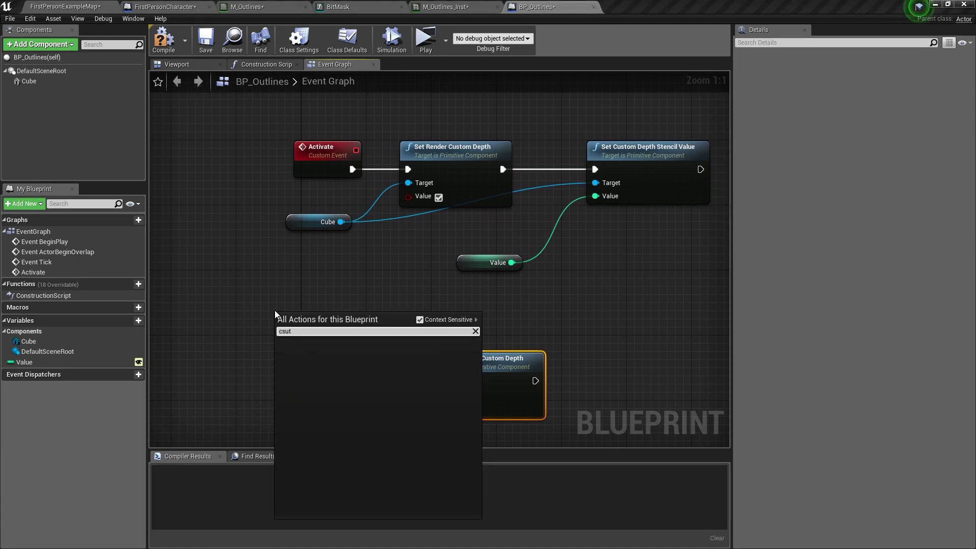
key(Return)
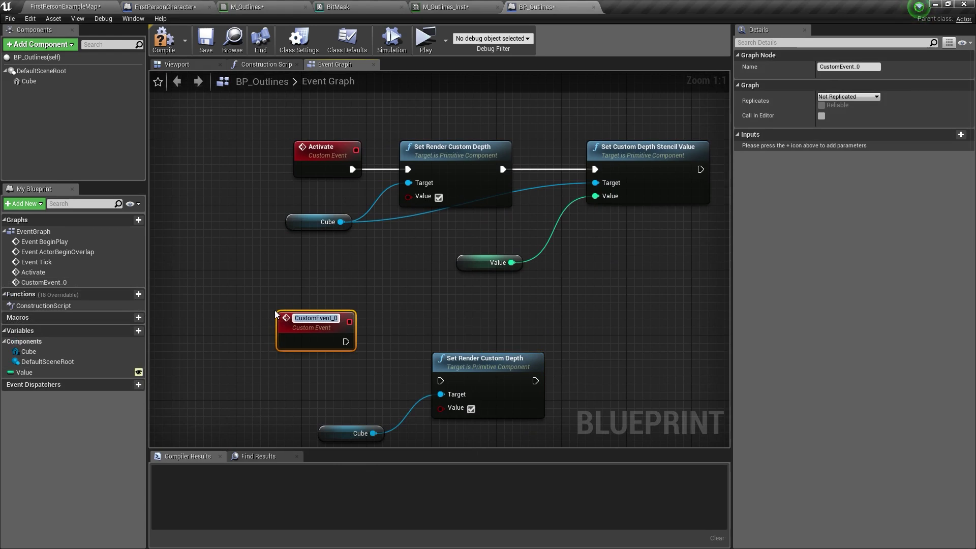
text(Deactivte)
drag(277, 312, 286, 353)
drag(344, 381, 447, 381)
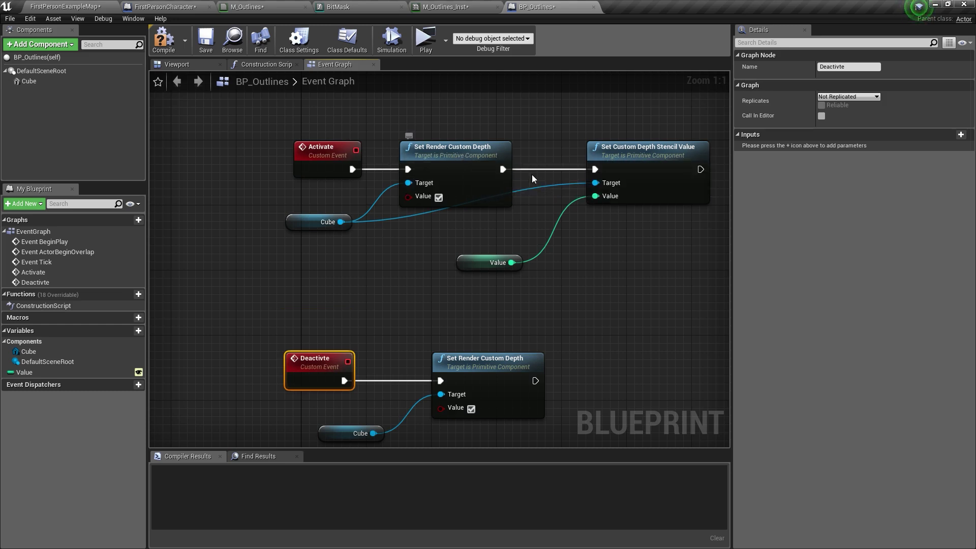
right_drag(697, 199, 602, 201)
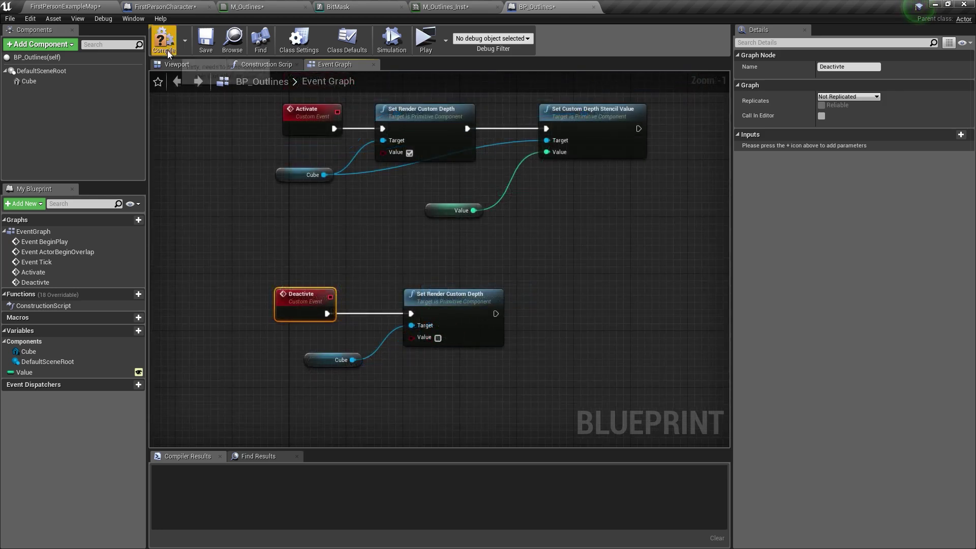
click(164, 41)
Step: Delete the reflective sphere, the grey cube near the floor text and the BP_Out4 actor from the FirstPersonExampleMap level
click(65, 7)
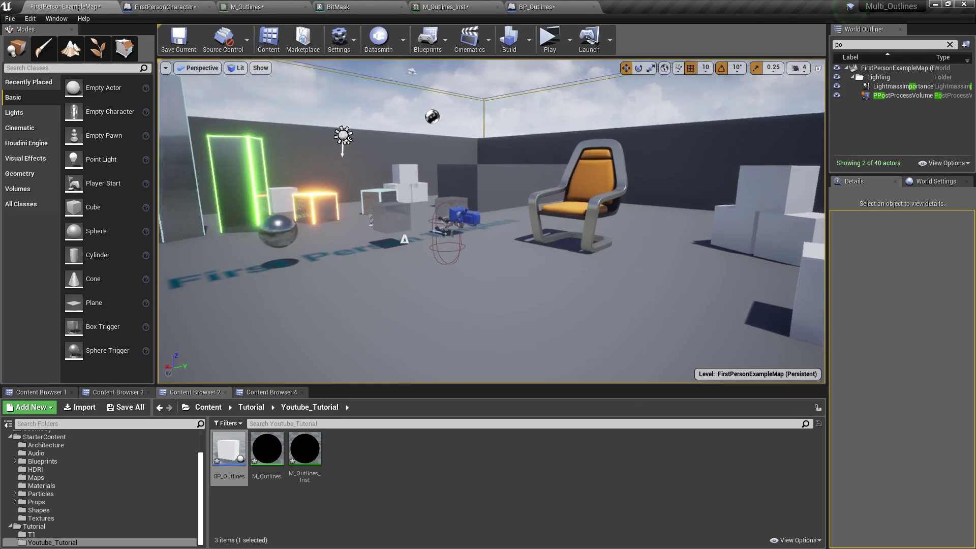
mouse_move(436, 265)
right_down()
mouse_move(356, 265)
mouse_move(437, 266)
right_up()
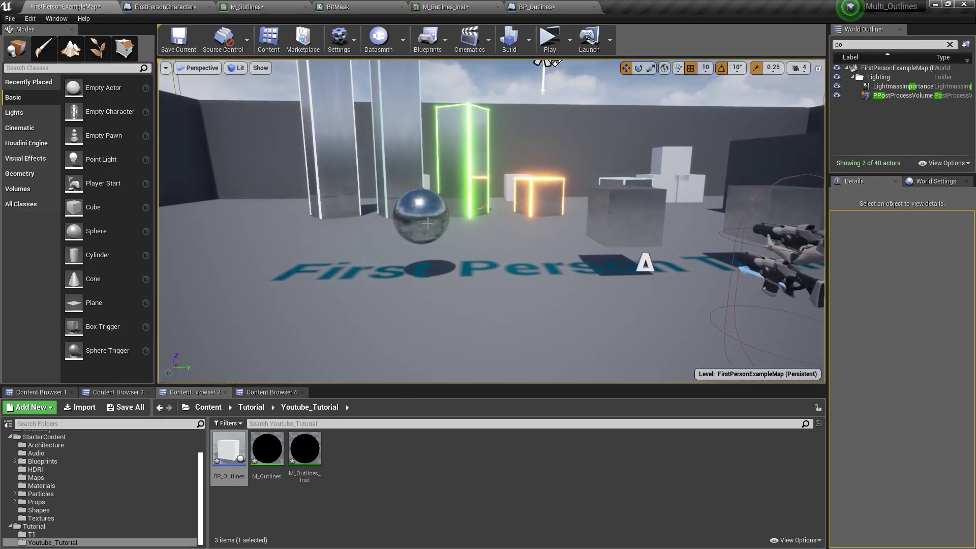
click(437, 203)
key(Delete)
click(617, 210)
key(Delete)
right_drag(617, 210, 639, 197)
click(656, 196)
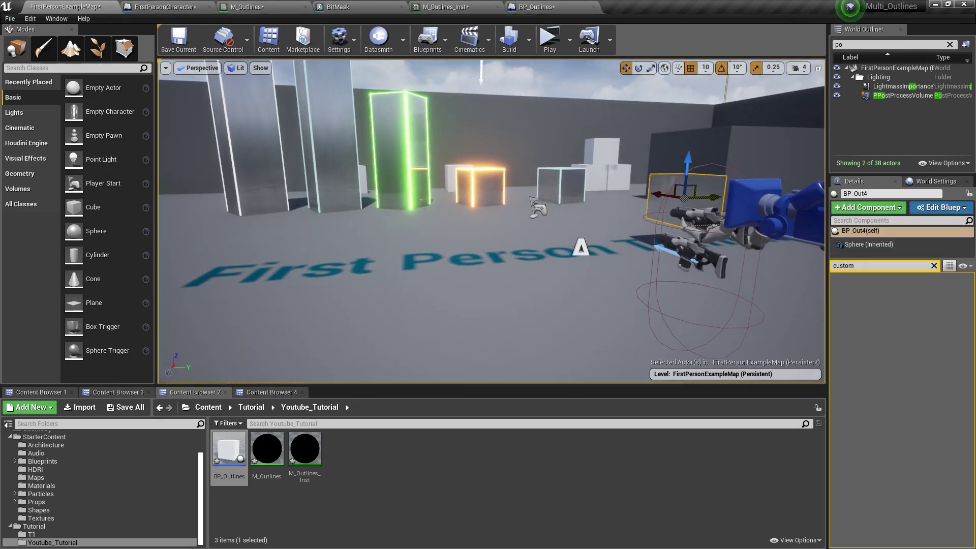
key(Delete)
Step: Place a BP_Outlines actor in the level, raise it above the floor to a Z location of 270, and set its Value to 2
drag(229, 447, 382, 297)
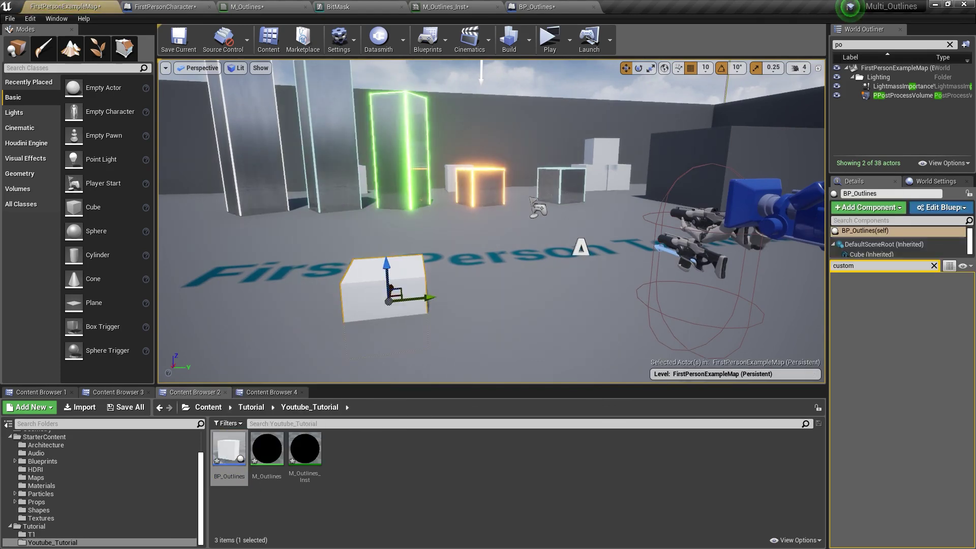
click(891, 231)
drag(385, 269, 381, 214)
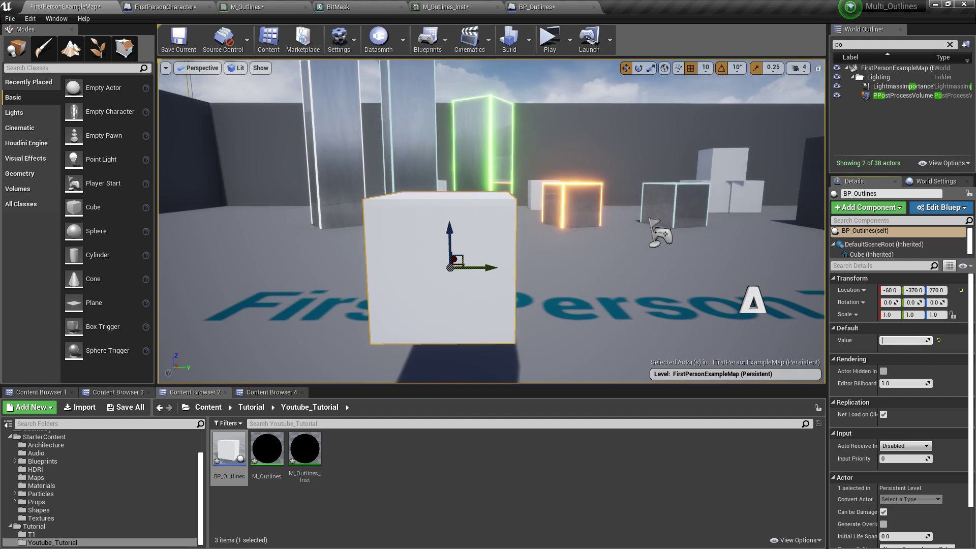
right_drag(514, 240, 526, 257)
scroll(514, 239, down, 6)
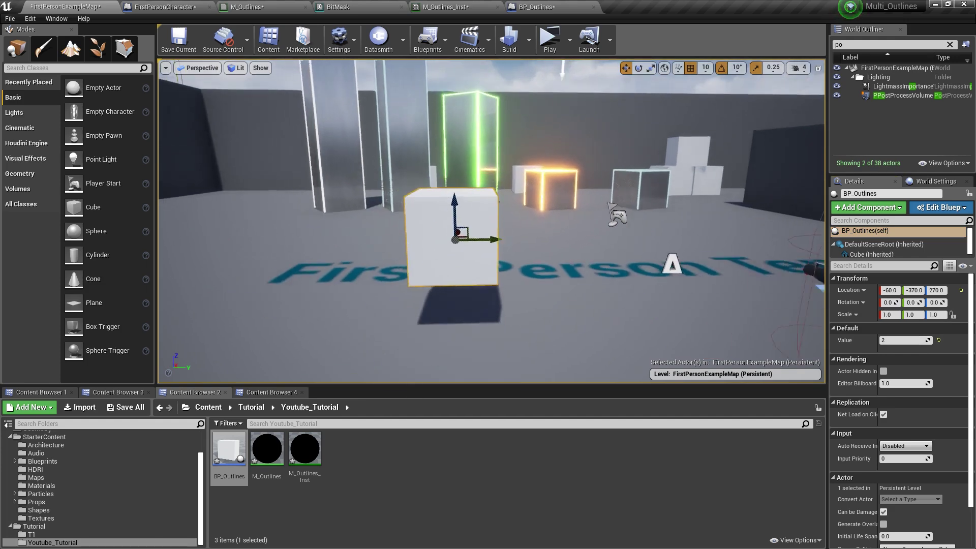
Step: In the FirstPersonCharacter event graph, disconnect the Left Mouse Button event from the Sequence node and set it apart from the old chain
click(161, 5)
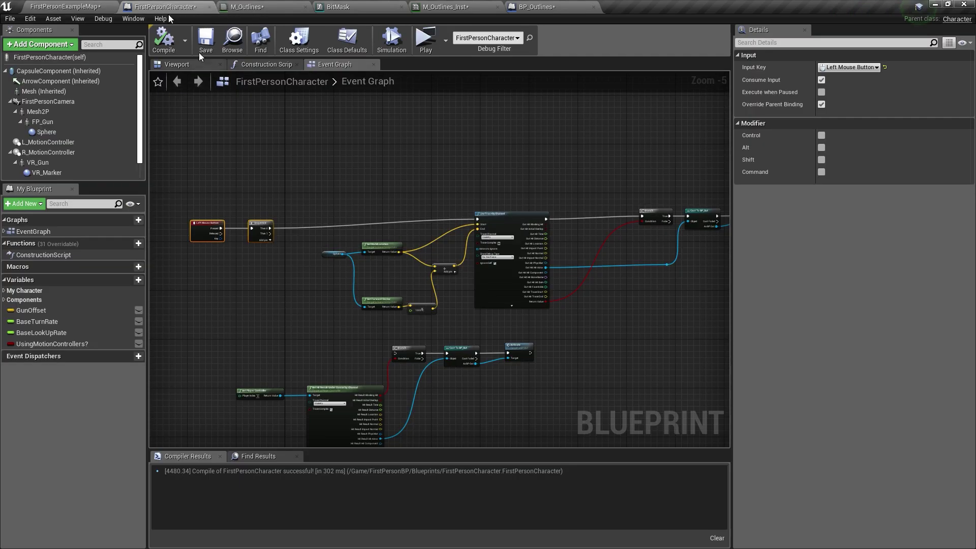
scroll(386, 258, down, 2)
scroll(384, 258, up, 3)
right_drag(368, 266, 381, 257)
right_drag(382, 257, 435, 215)
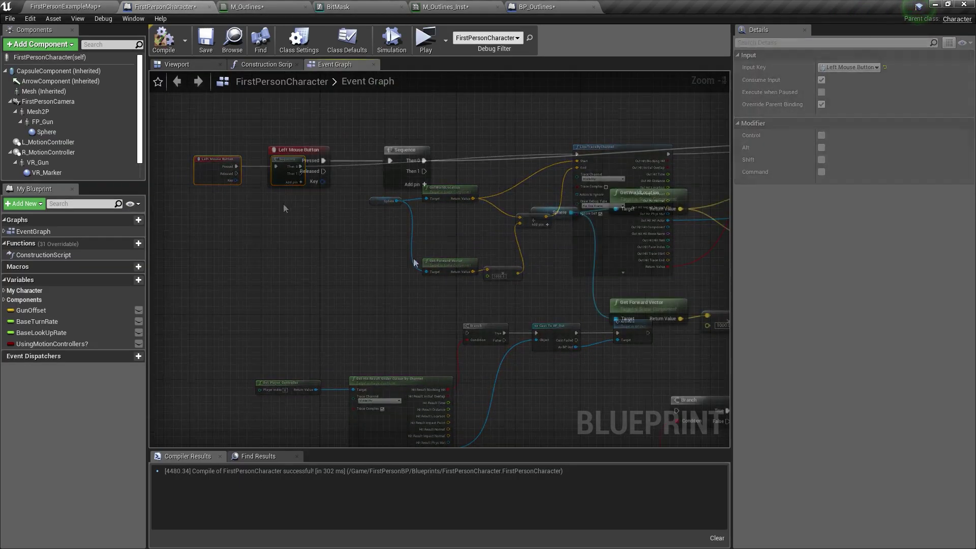
right_drag(415, 259, 460, 259)
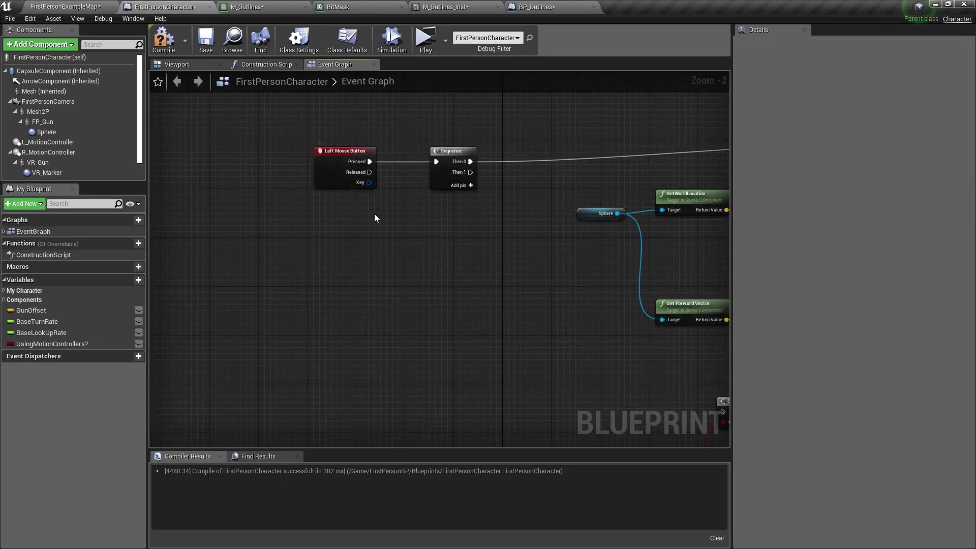
right_drag(326, 221, 404, 206)
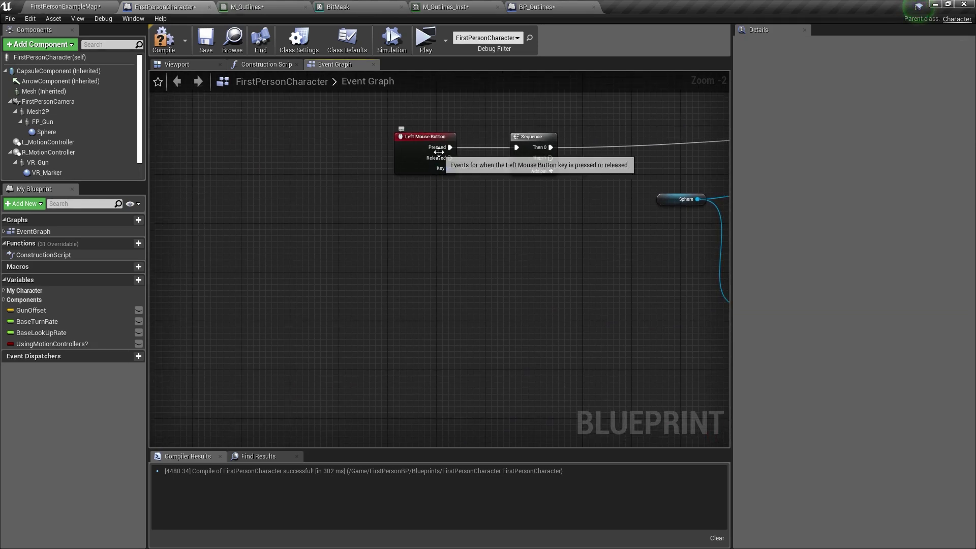
alt+click(449, 147)
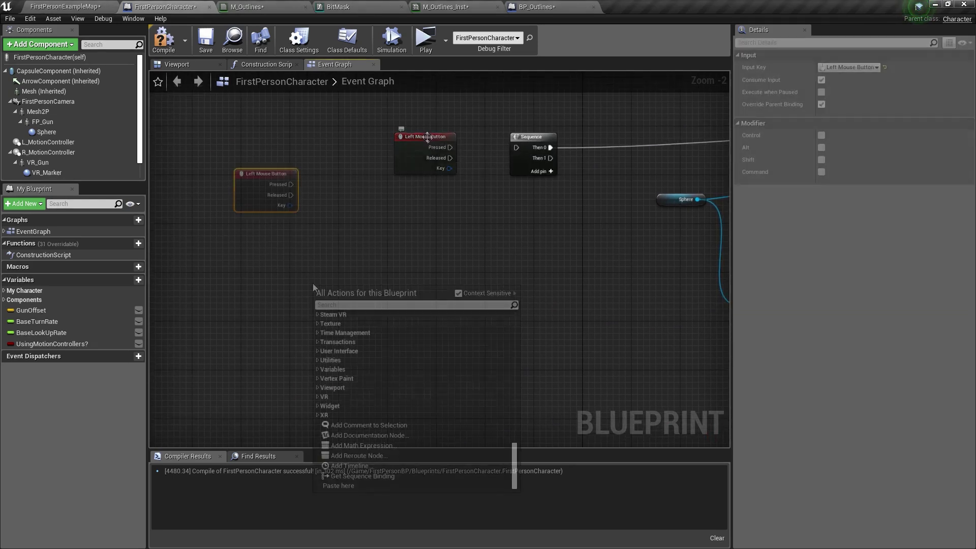
click(310, 279)
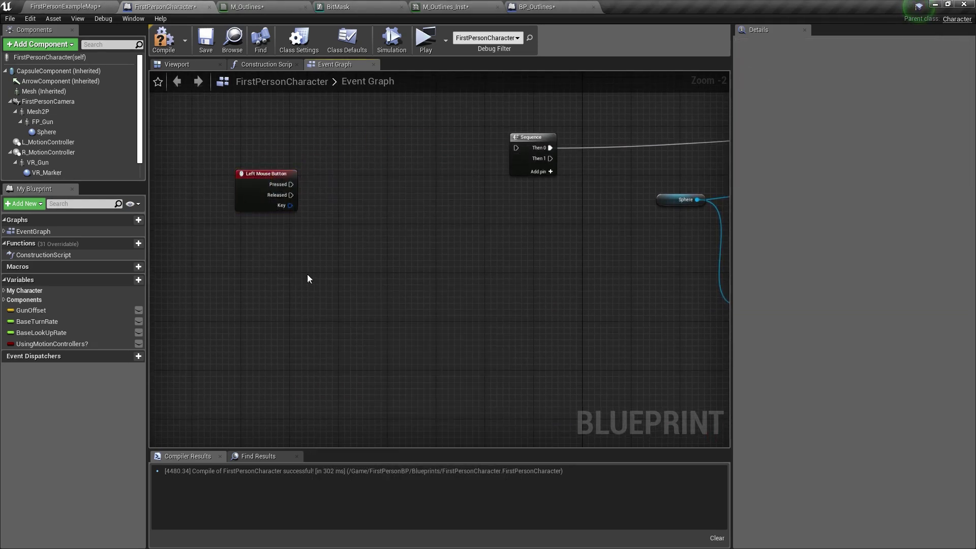
Step: Add a new Left Mouse Button event in an empty area of the event graph
right_click(307, 242)
text(left mo)
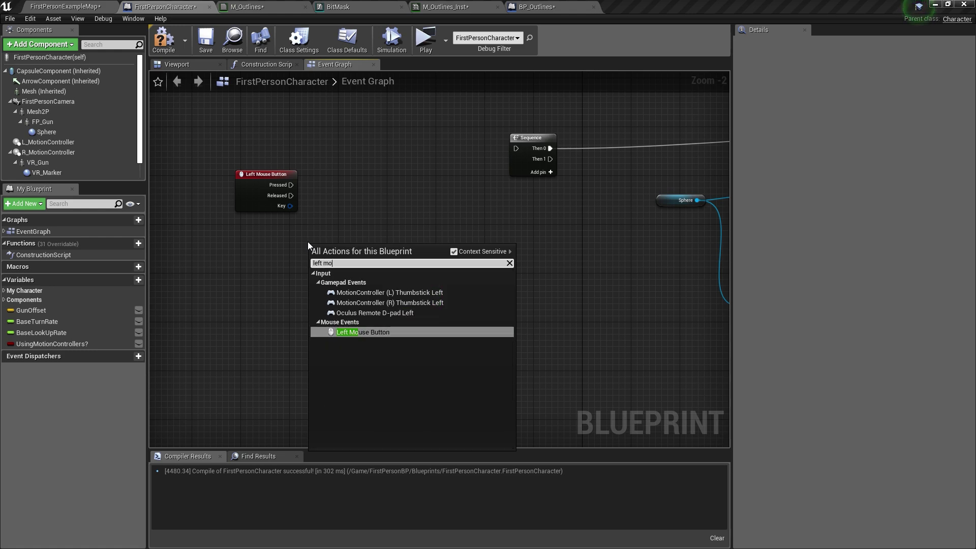
key(Return)
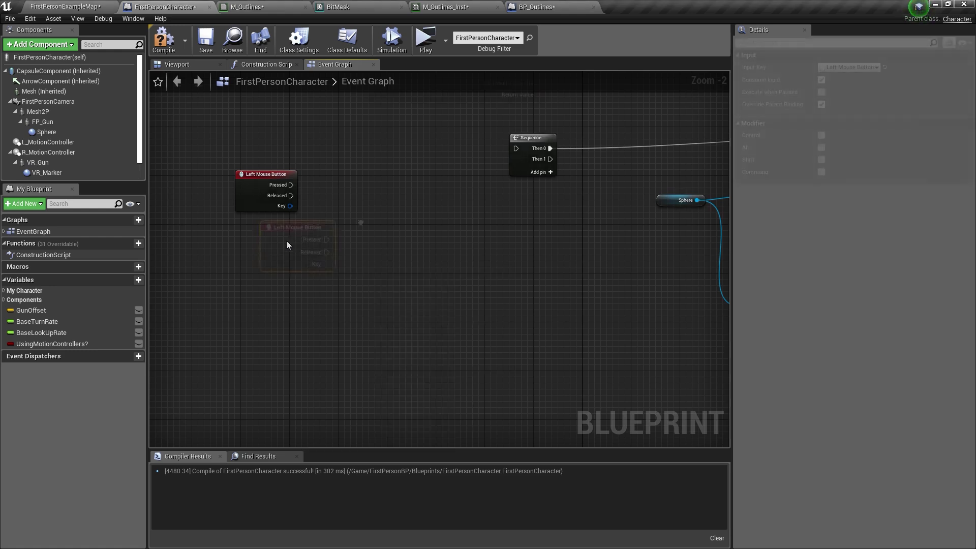
Step: Place a reference to the gun's Sphere component below the Left Mouse Button event and add a GetWorldLocation node from it
drag(37, 132, 225, 355)
right_drag(292, 354, 238, 348)
drag(220, 355, 370, 274)
text(get wor)
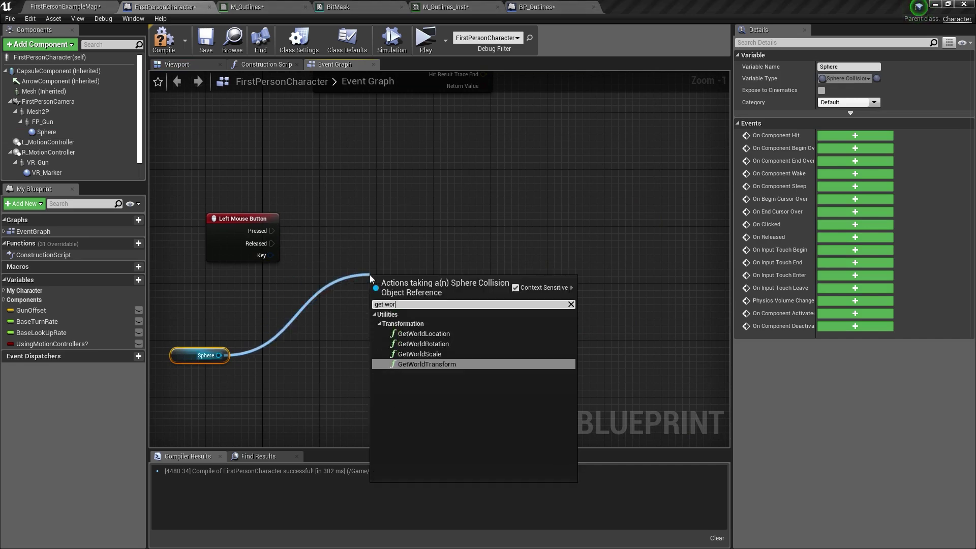
key(Up)
key(Up)
key(Up)
key(Return)
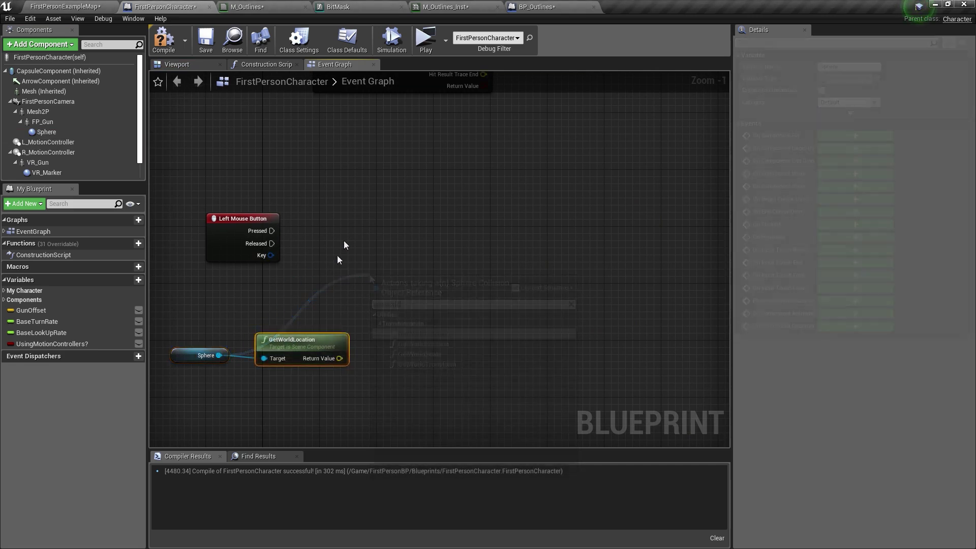
Step: Add a LineTraceByChannel node run by the Left Mouse Button's Pressed output, and move the Sphere and GetWorldLocation nodes closer below the event
right_click(352, 228)
text(line trac)
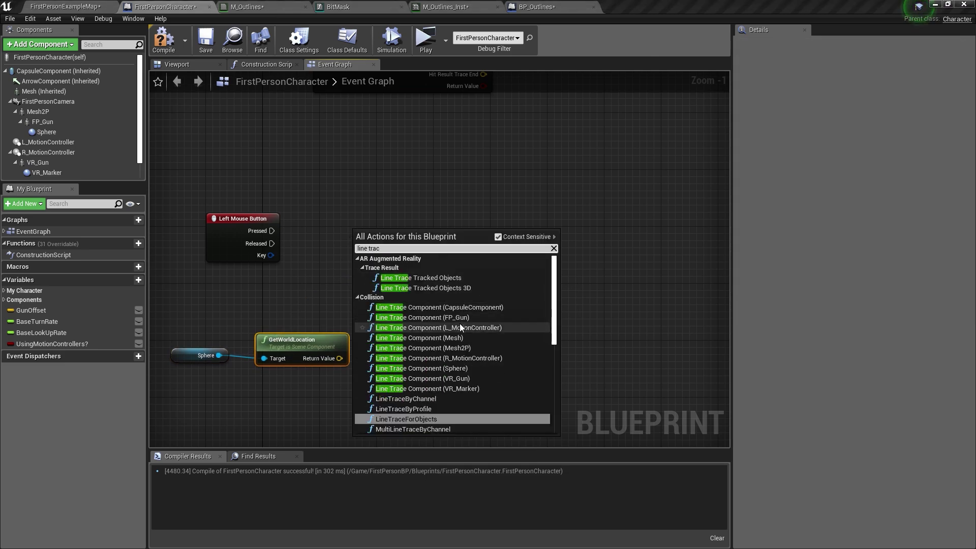
click(424, 399)
drag(438, 232, 512, 219)
drag(273, 230, 436, 232)
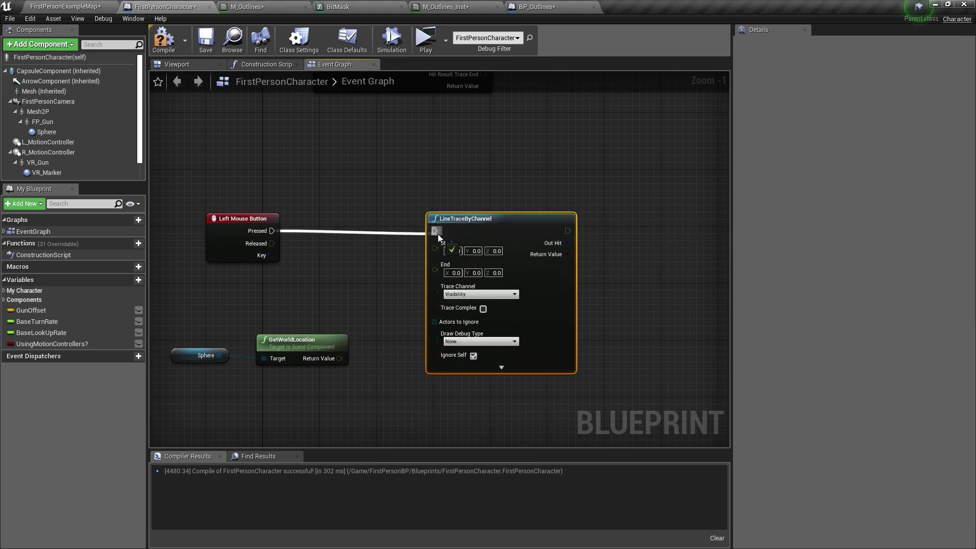
right_drag(291, 260, 438, 211)
drag(470, 331, 356, 294)
drag(443, 293, 337, 271)
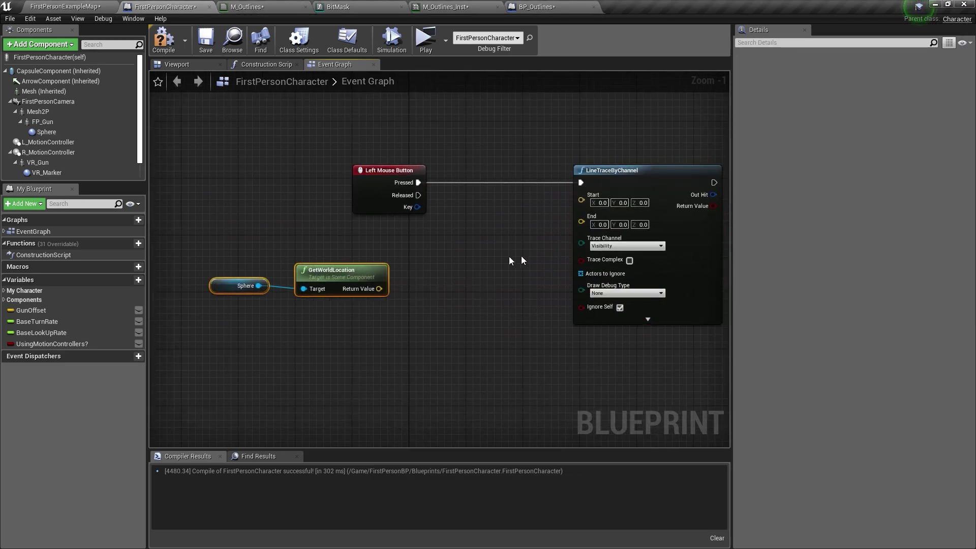
Step: Examine the LineTraceByChannel node's Start, End and Out Hit pins and the Sphere component's placement on the gun
right_drag(518, 257, 342, 258)
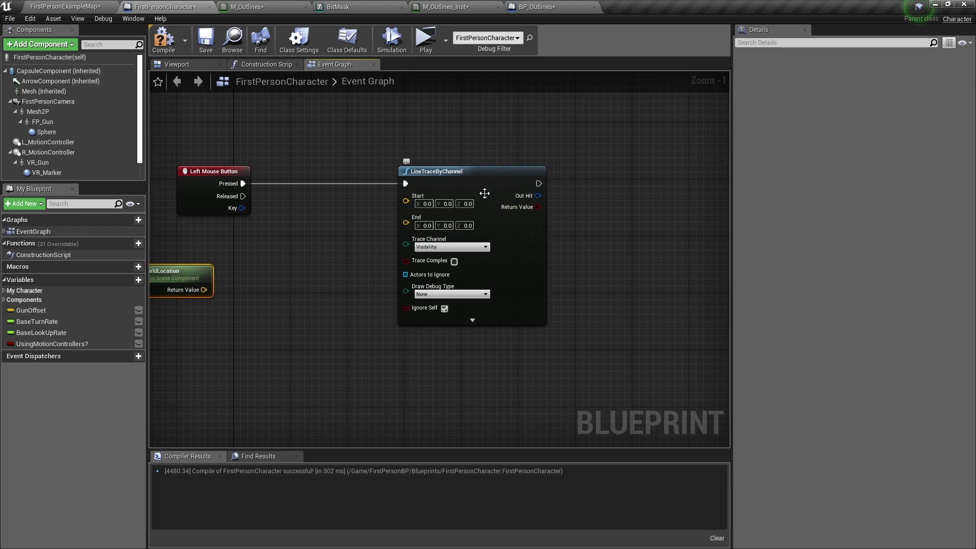
right_drag(289, 254, 307, 249)
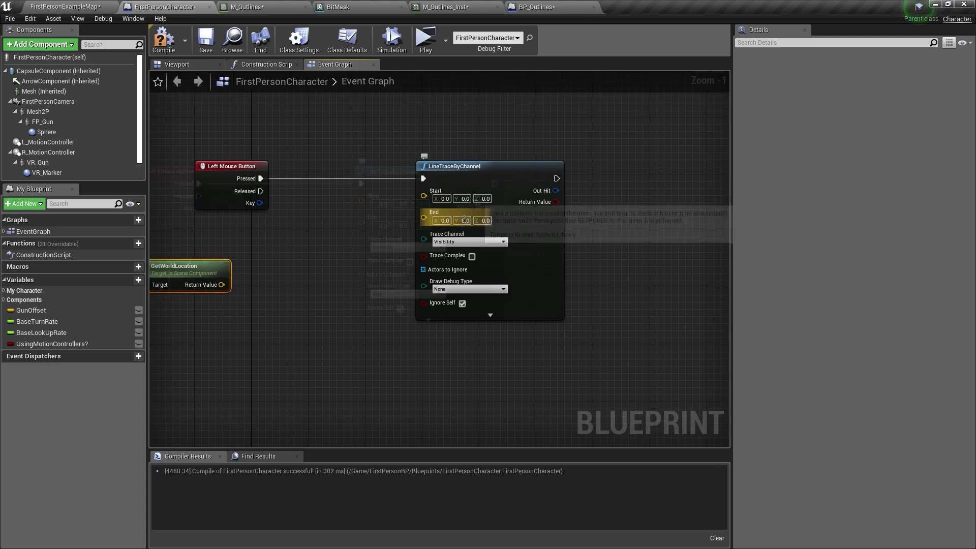
right_drag(431, 218, 369, 222)
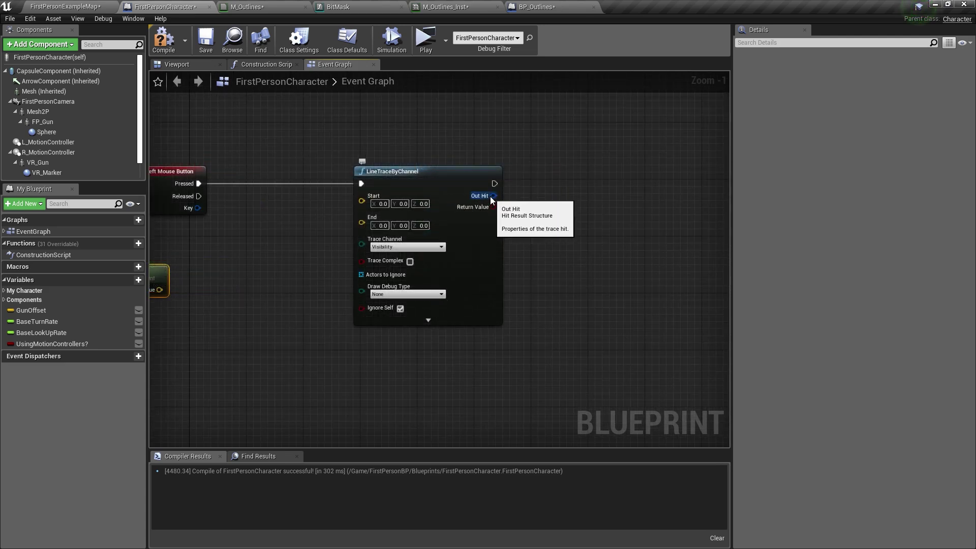
drag(491, 196, 528, 174)
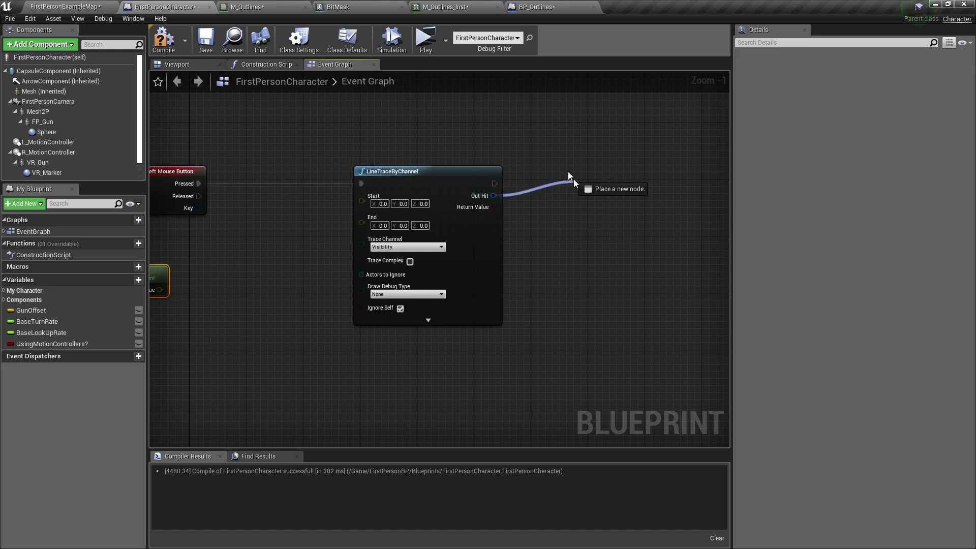
drag(542, 190, 548, 184)
right_drag(233, 259, 430, 196)
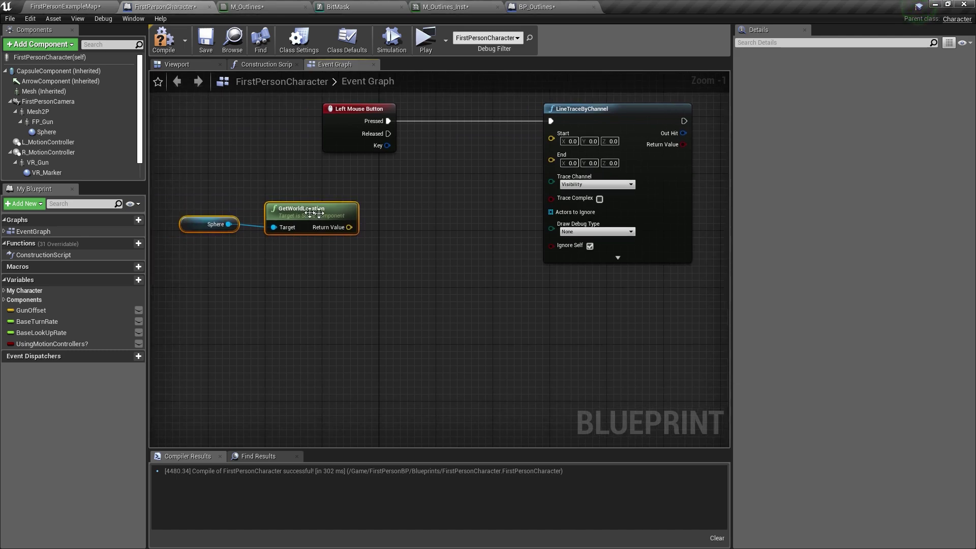
click(183, 65)
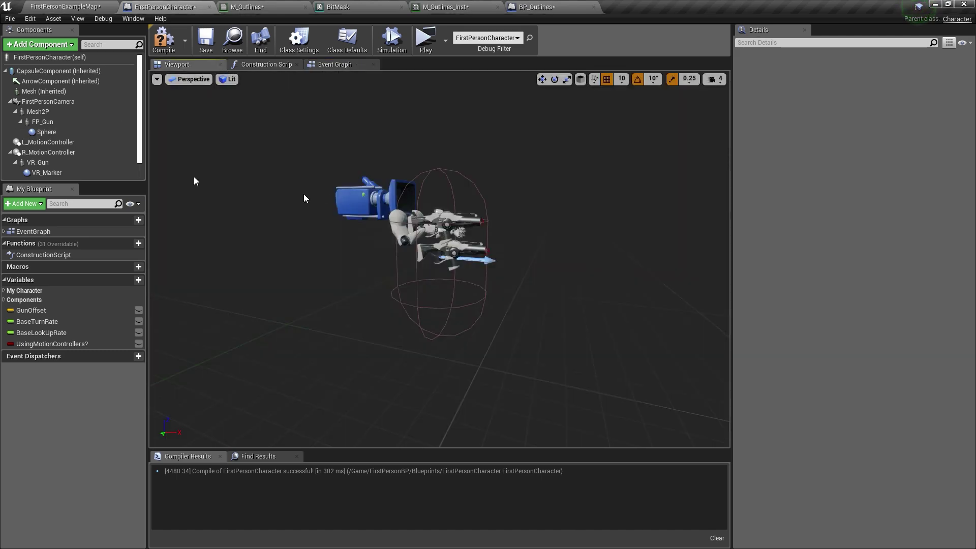
click(47, 131)
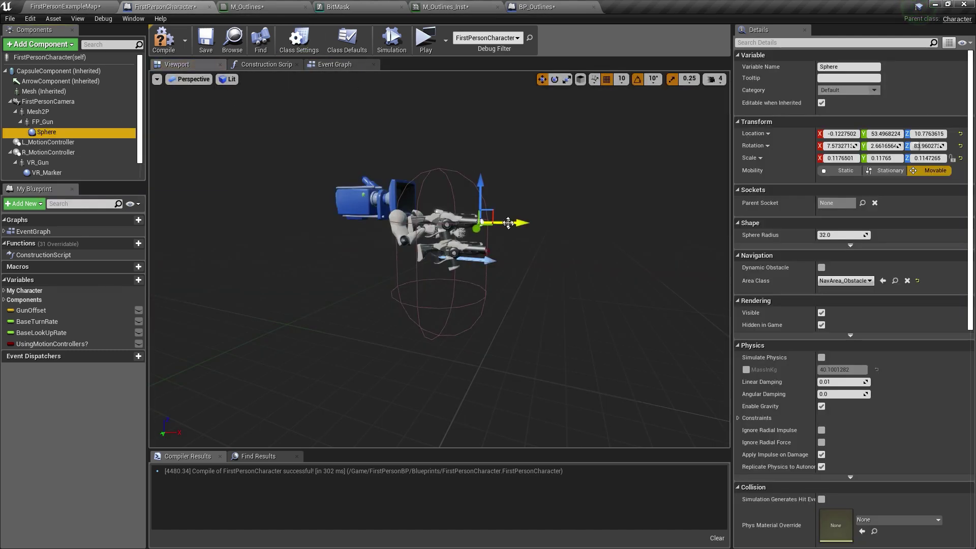
Step: Connect the Sphere's world location to the line trace's Start and add a Get Forward Vector node from the Sphere reference
click(336, 65)
drag(355, 227, 556, 137)
right_drag(331, 255, 333, 230)
drag(234, 202, 300, 281)
text(get forward)
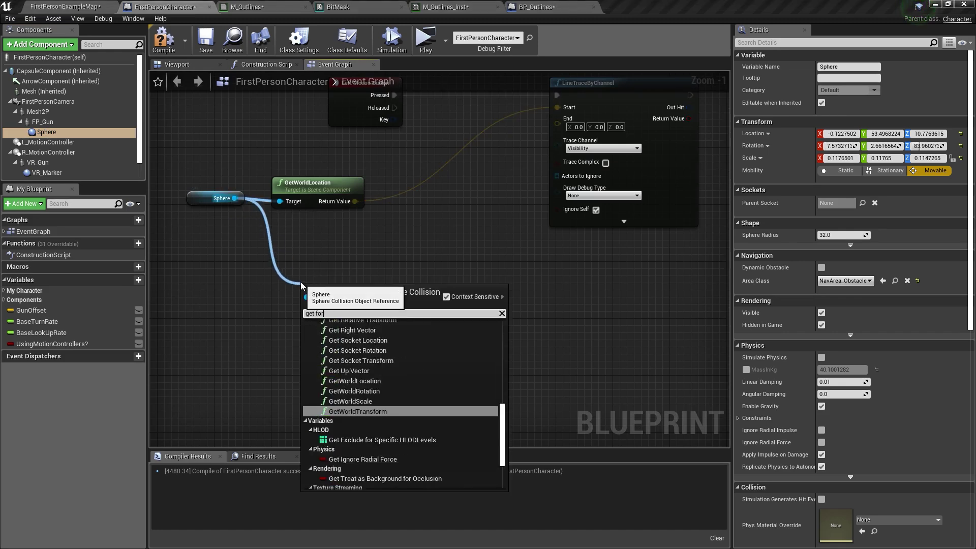
key(Return)
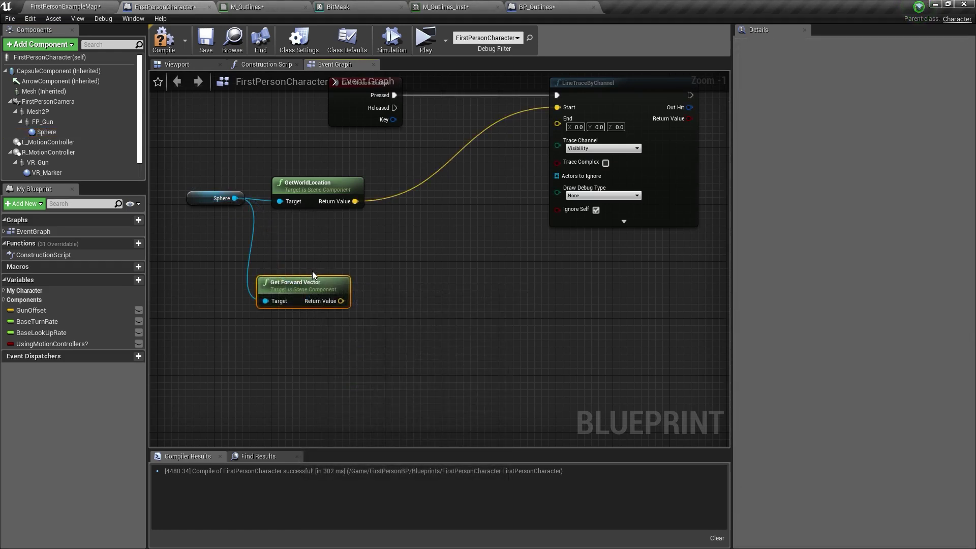
Step: Multiply the Sphere's forward vector by a float value of 1000
drag(321, 291, 403, 285)
text(*)
click(425, 296)
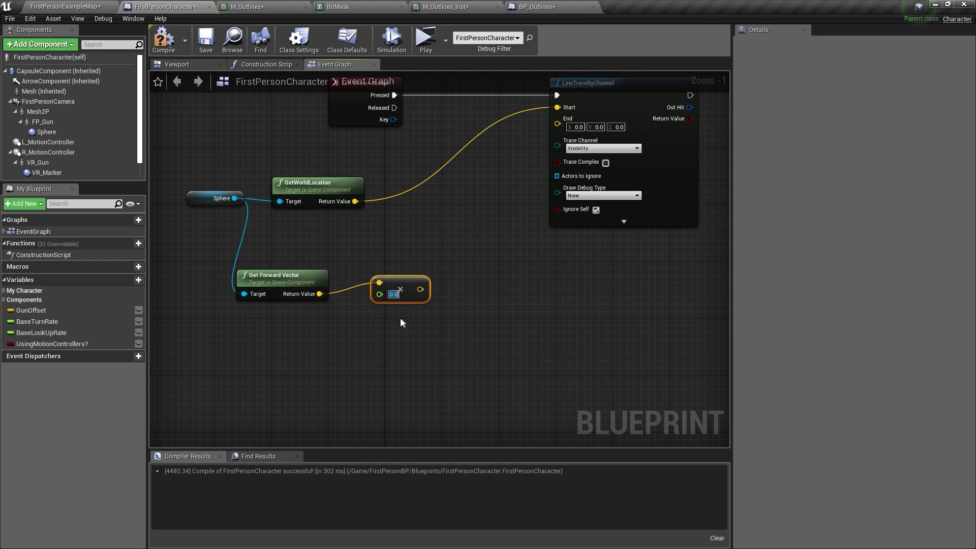
text(10000)
key(BackSpace)
key(Return)
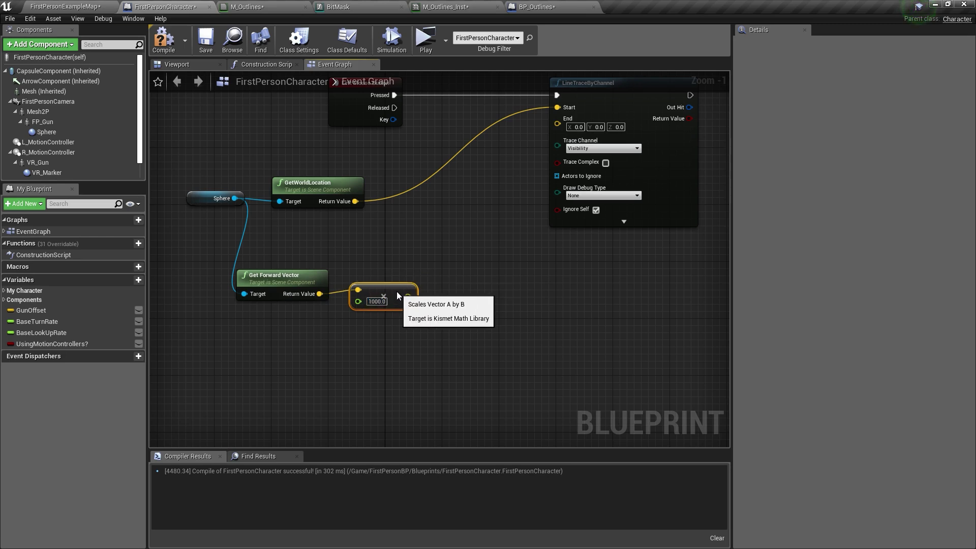
Step: Add the scaled forward vector to the Sphere's world location with a vector addition node and feed the sum into the line trace's End
drag(355, 201, 421, 229)
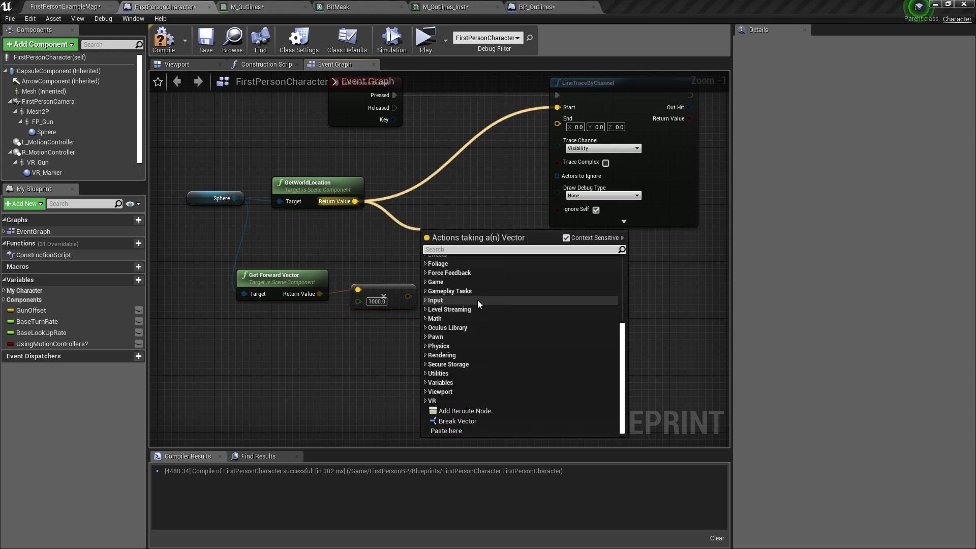
text(+)
click(475, 301)
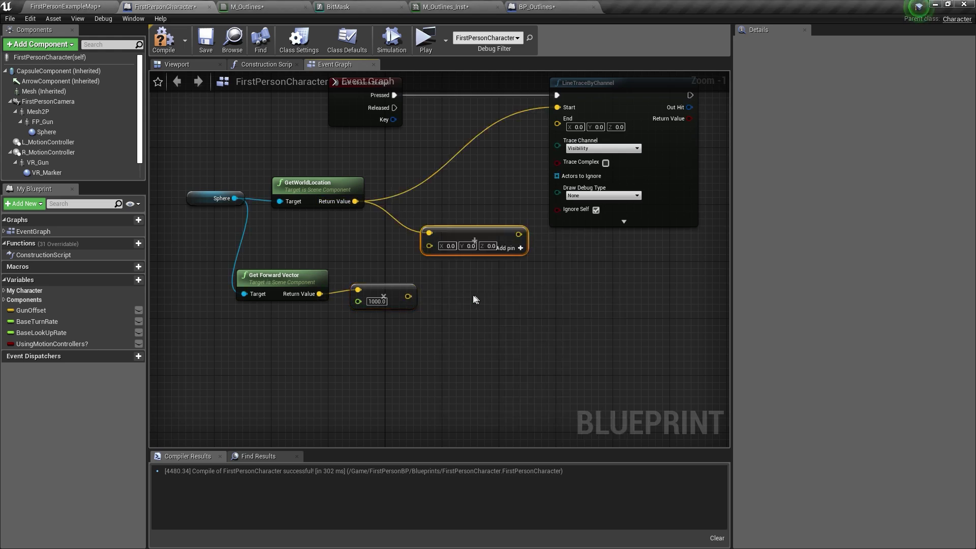
drag(408, 296, 412, 298)
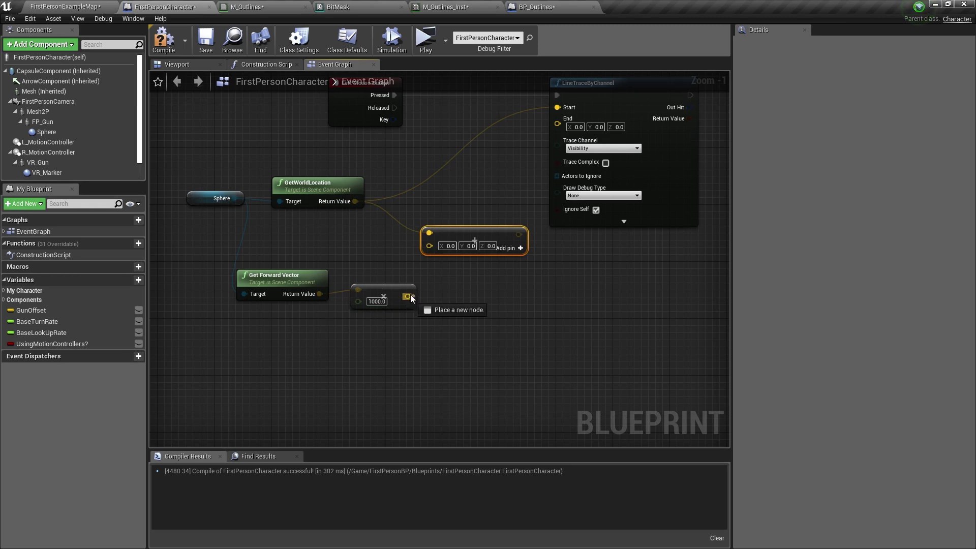
drag(434, 253, 433, 250)
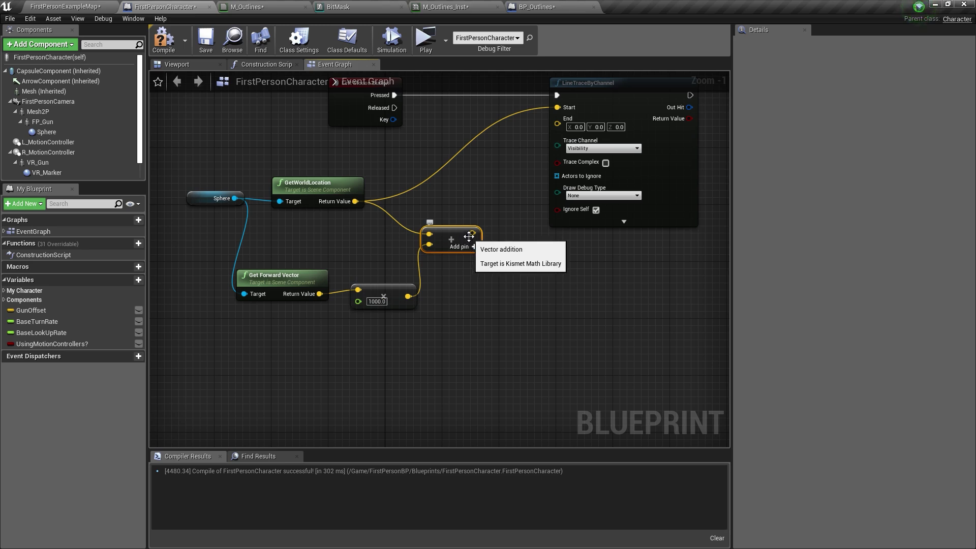
drag(465, 243, 571, 127)
Step: Add a Branch node after LineTraceByChannel and use the trace's Return Value as its Condition
right_drag(646, 155, 404, 216)
click(523, 149)
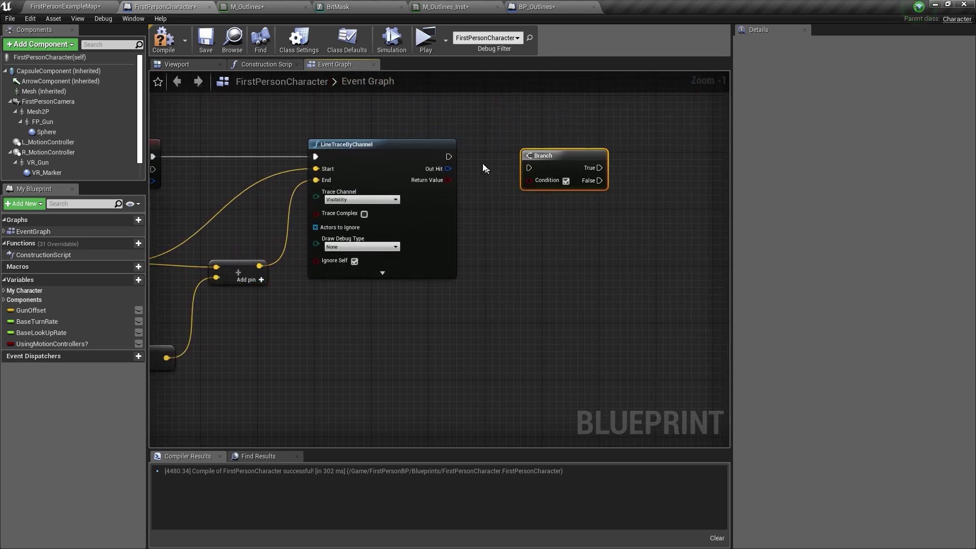
drag(448, 156, 540, 155)
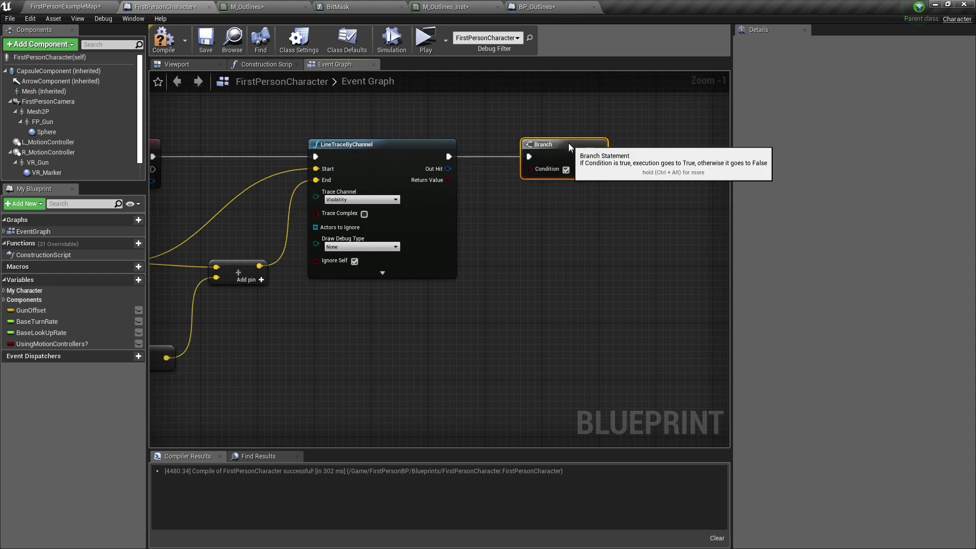
drag(447, 180, 544, 174)
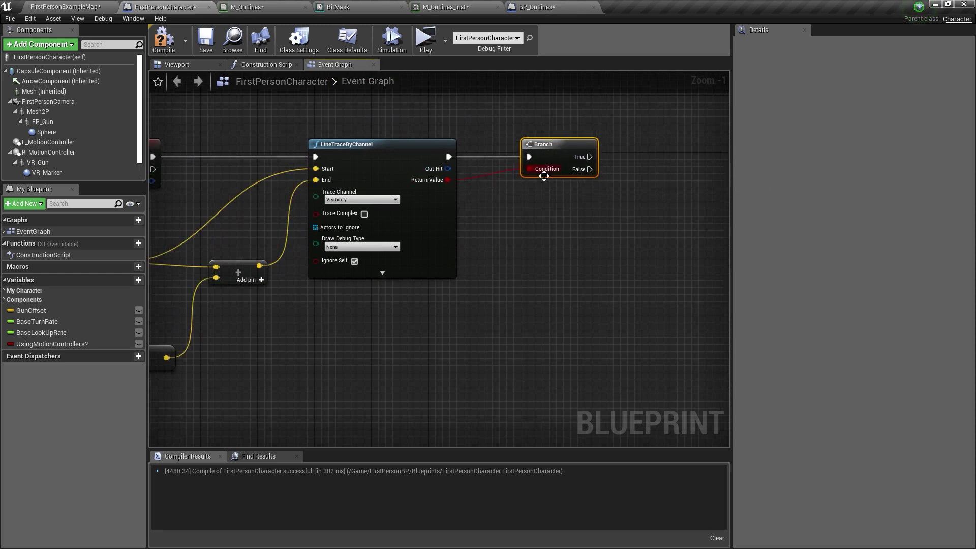
Step: Add a Break Hit Result node from the trace's Out Hit and place it below the Branch
right_drag(470, 201, 417, 184)
drag(392, 151, 496, 237)
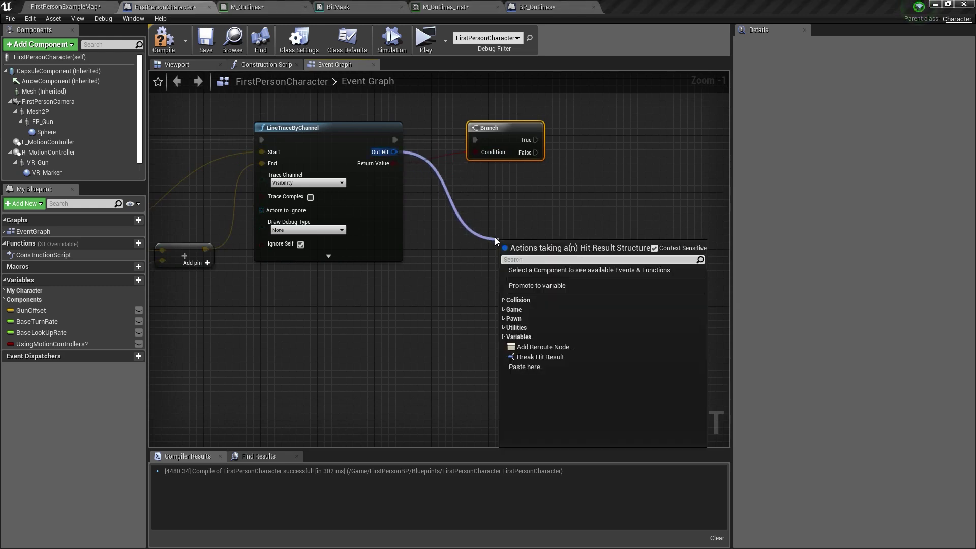
text(brea)
click(561, 270)
drag(554, 255, 515, 206)
Step: Add a Cast To BP_Outlines node on the Branch's True output with Hit Actor as its Object, aligned beside the Branch
right_drag(559, 161, 468, 196)
drag(443, 174, 584, 151)
text(cast to outl)
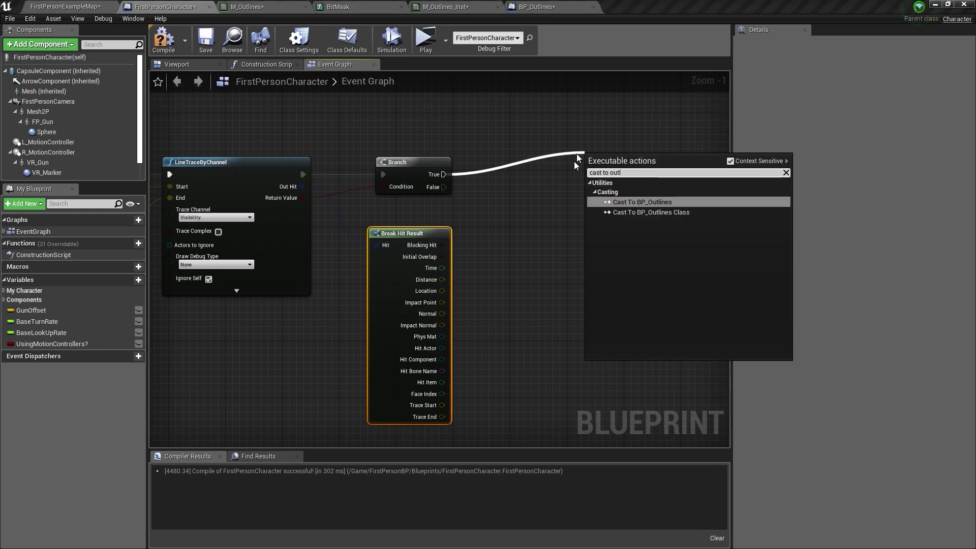
click(649, 202)
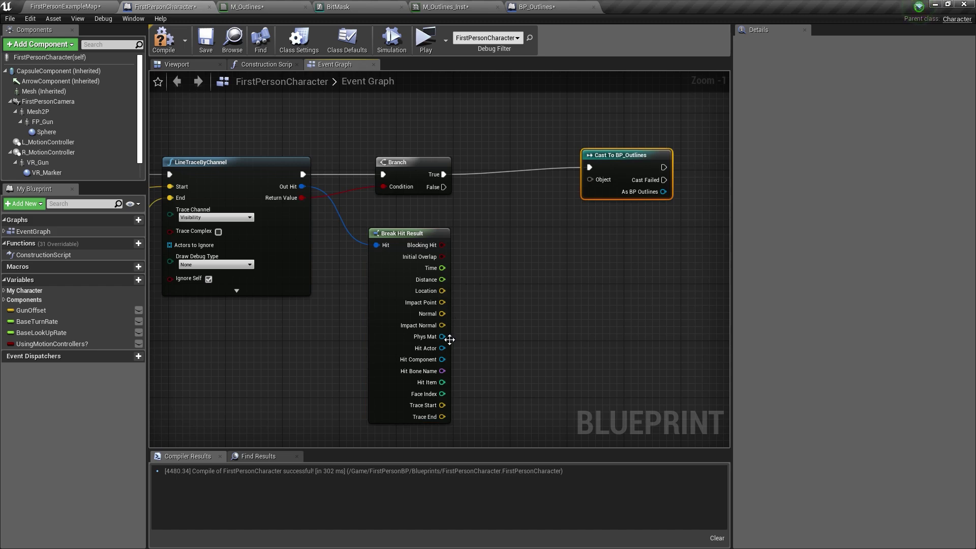
drag(442, 348, 536, 166)
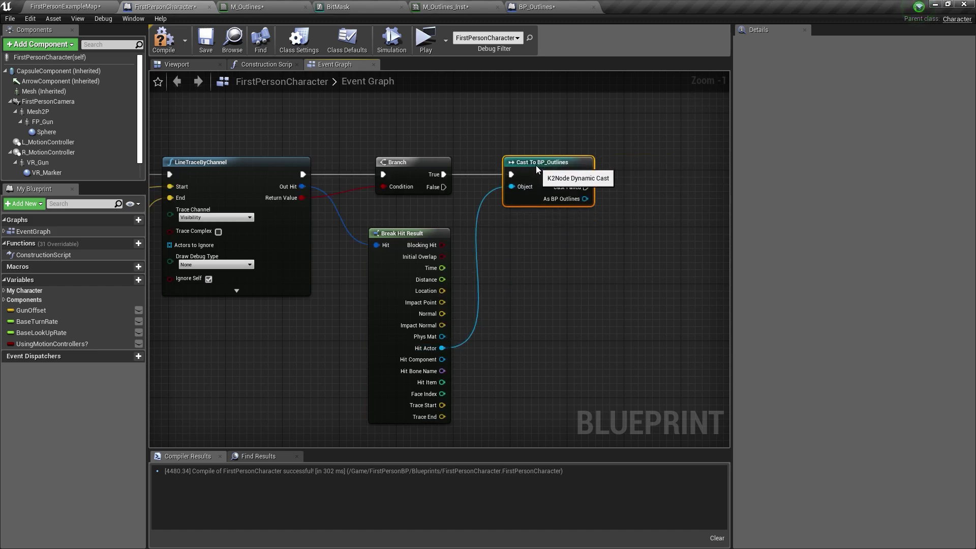
Step: Call Activate on the cast's As BP Outlines output after Cast To BP_Outlines and compile the FirstPersonCharacter blueprint
right_drag(592, 188, 482, 199)
drag(479, 210, 548, 178)
text(cal;)
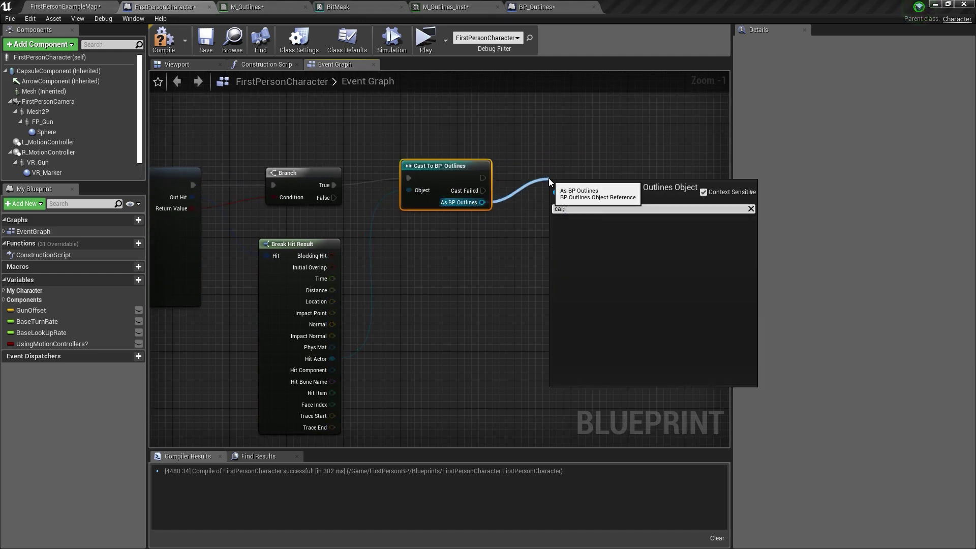
key(BackSpace)
text(l)
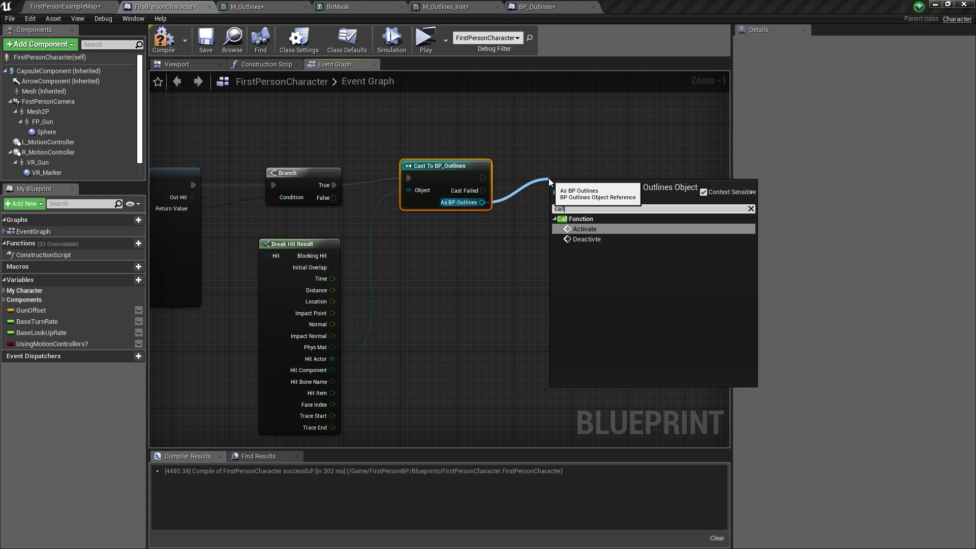
click(584, 229)
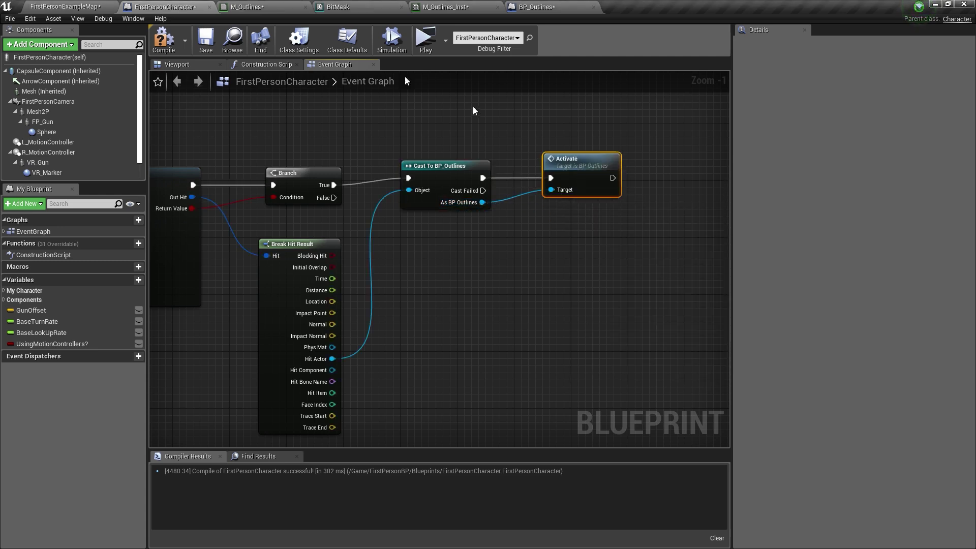
click(175, 46)
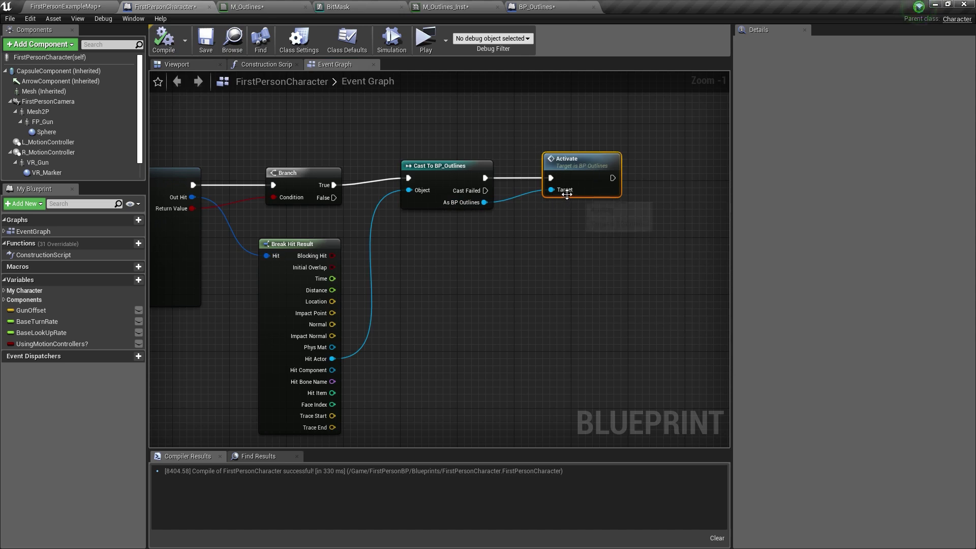
Step: In BP_Outlines, move the Activate event away from Set Render Custom Depth and shift the Deactivte node group to make room
right_drag(458, 222, 552, 215)
scroll(552, 215, down, 4)
scroll(332, 192, up, 2)
right_drag(351, 198, 290, 196)
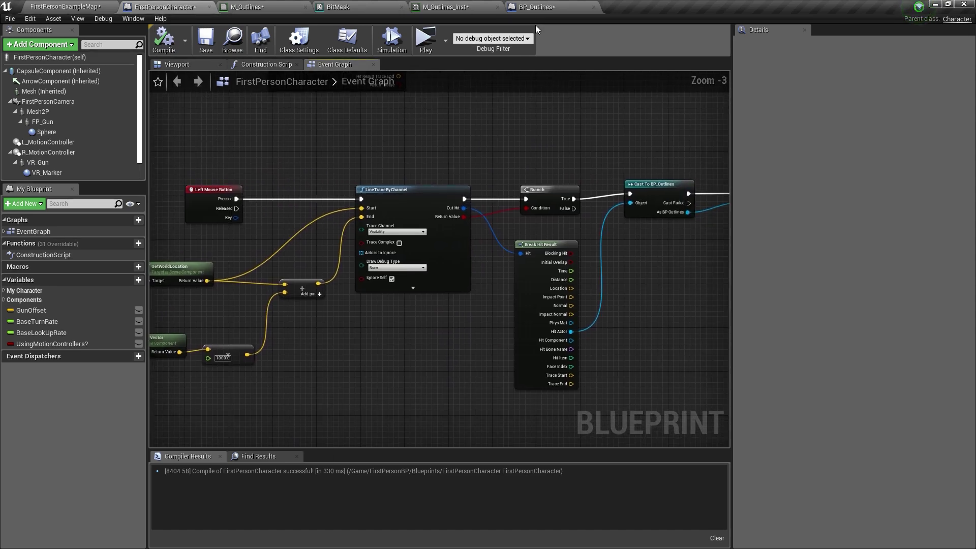
click(540, 7)
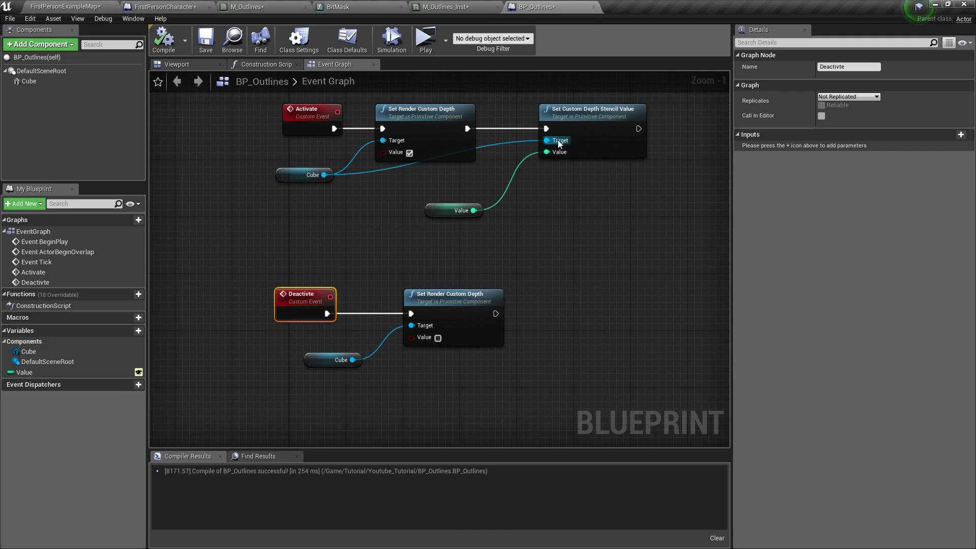
right_drag(429, 182, 433, 235)
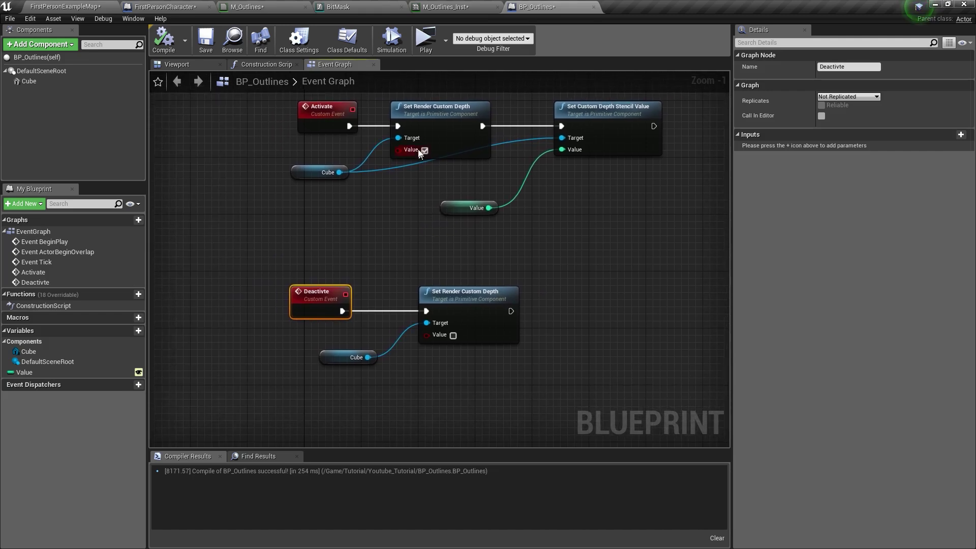
right_drag(362, 181, 556, 190)
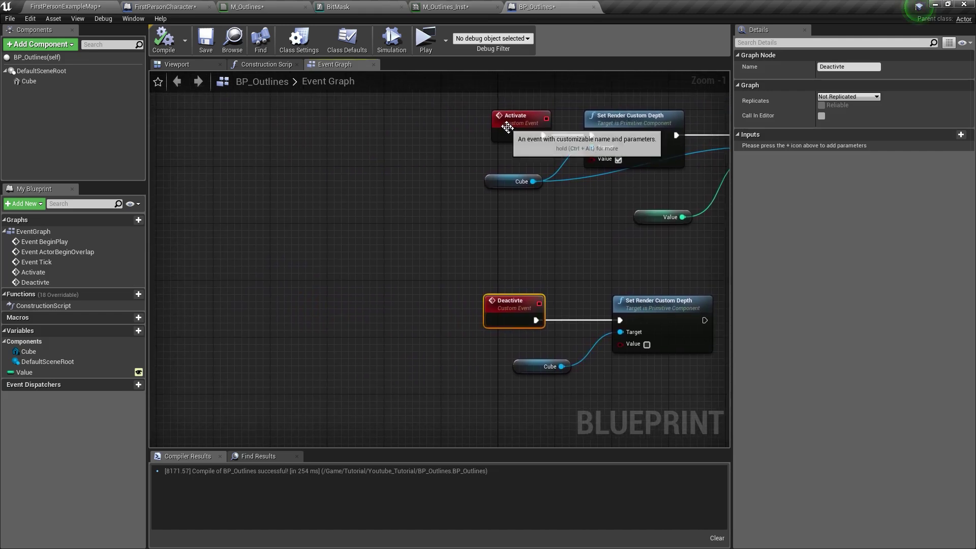
drag(506, 124, 297, 117)
right_drag(429, 226, 451, 284)
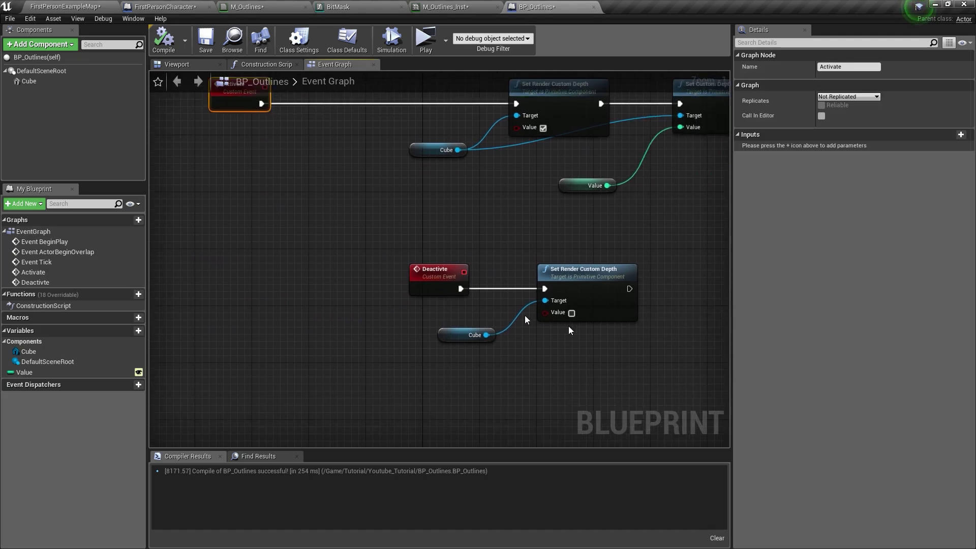
drag(610, 346, 350, 287)
right_drag(315, 208, 313, 270)
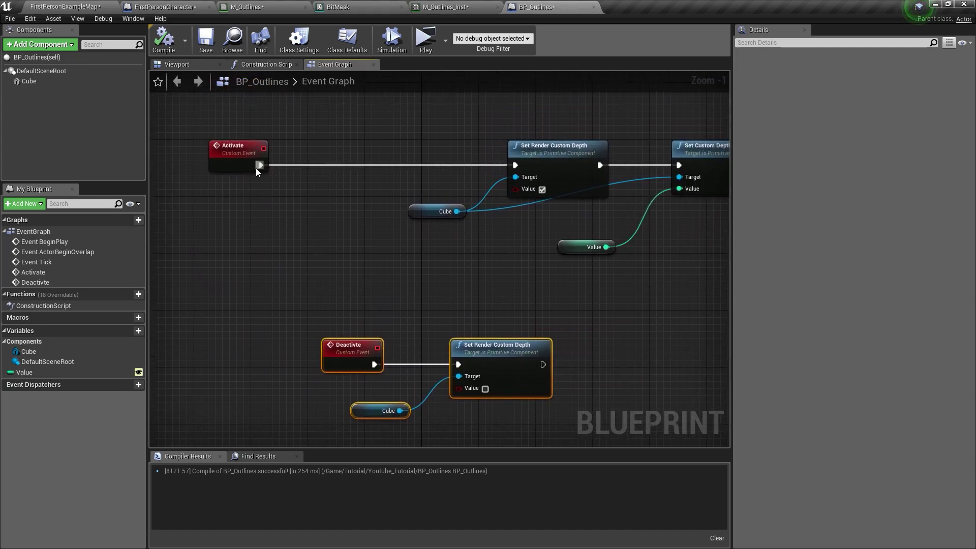
Step: Insert a Flip Flop node between the Activate event and Set Render Custom Depth, aligned with the execution line
drag(259, 165, 333, 127)
text(flip)
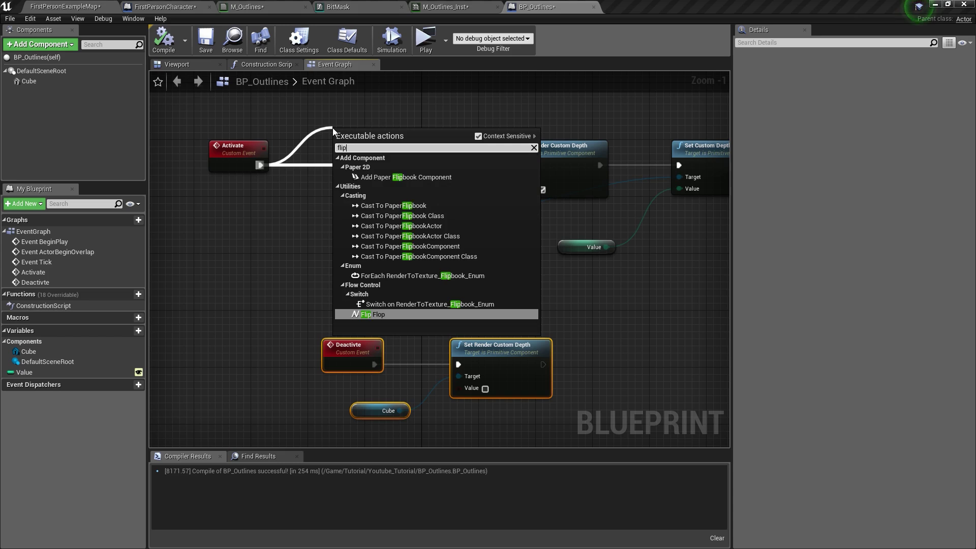
key(Return)
drag(344, 138, 329, 159)
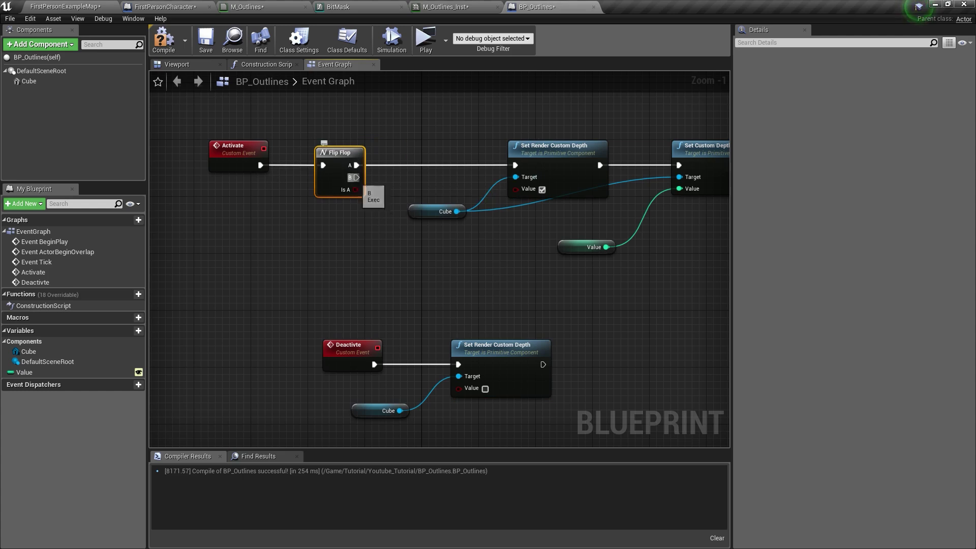
Step: Add a Deactivte call on the Flip Flop's B output, place it above the Deactivte event, and compile BP_Outlines
drag(355, 178, 367, 279)
text(call)
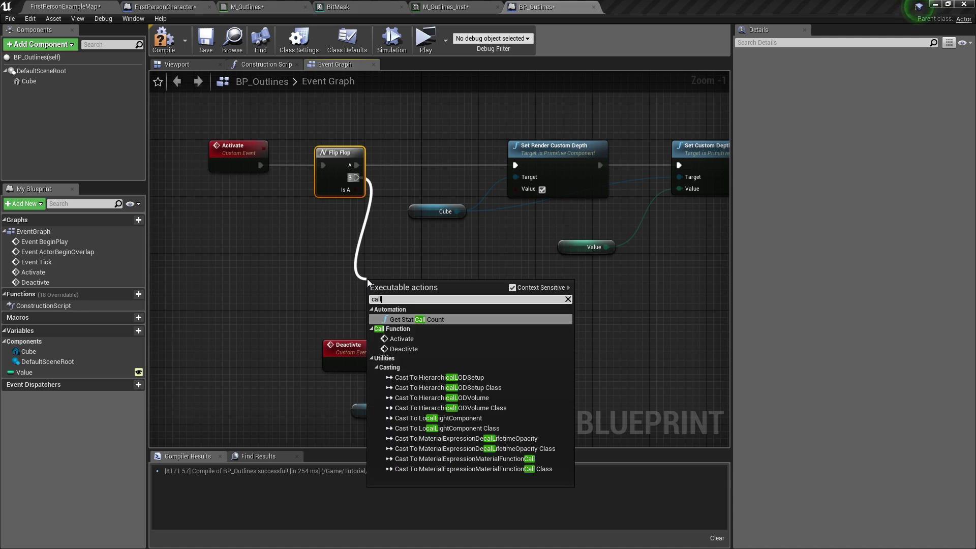
click(404, 349)
drag(437, 290, 480, 275)
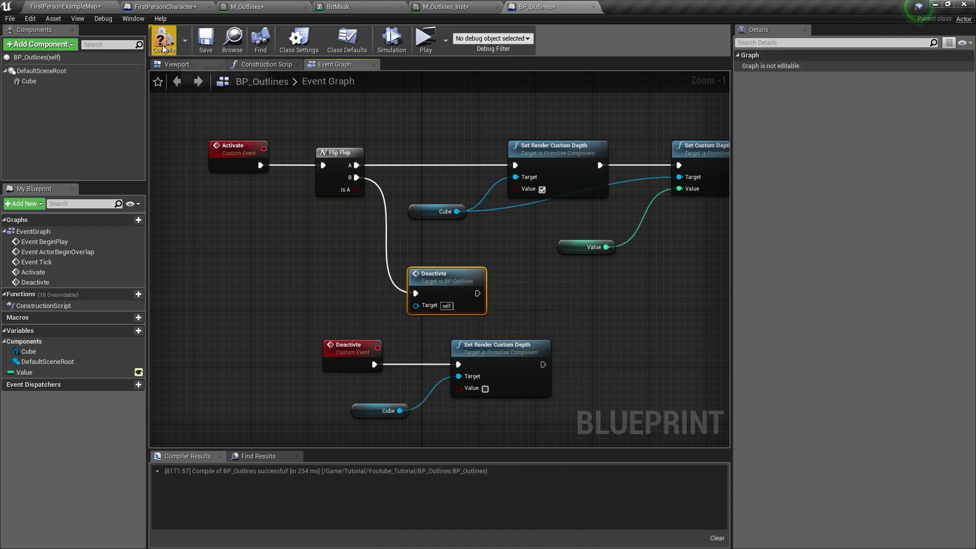
Step: Play the game in a standalone preview and walk around the cubes to test toggling their outlines
click(428, 47)
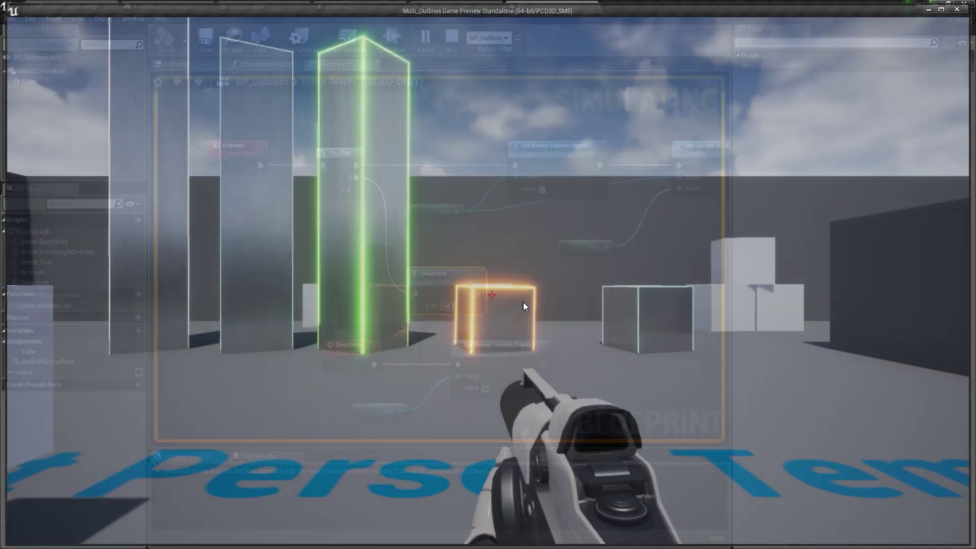
key(d)
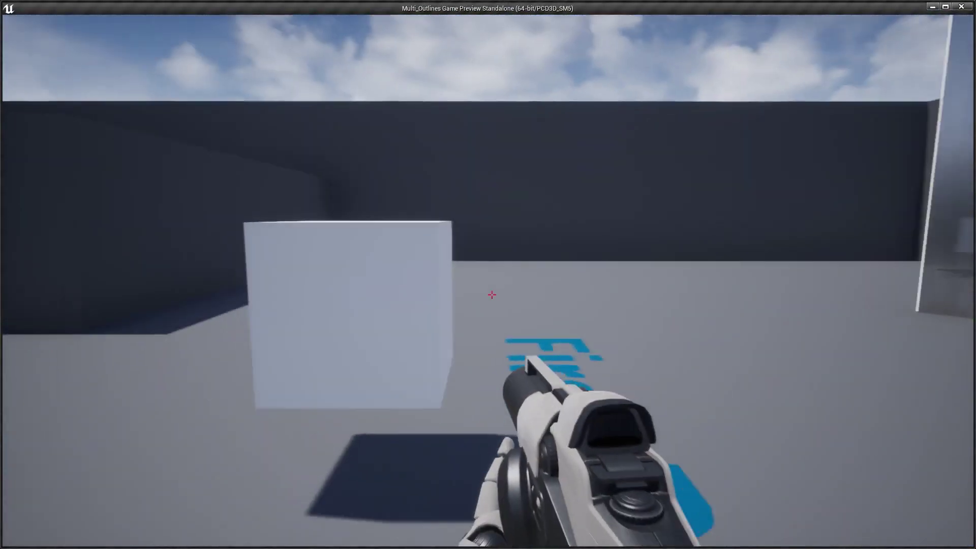
key(a)
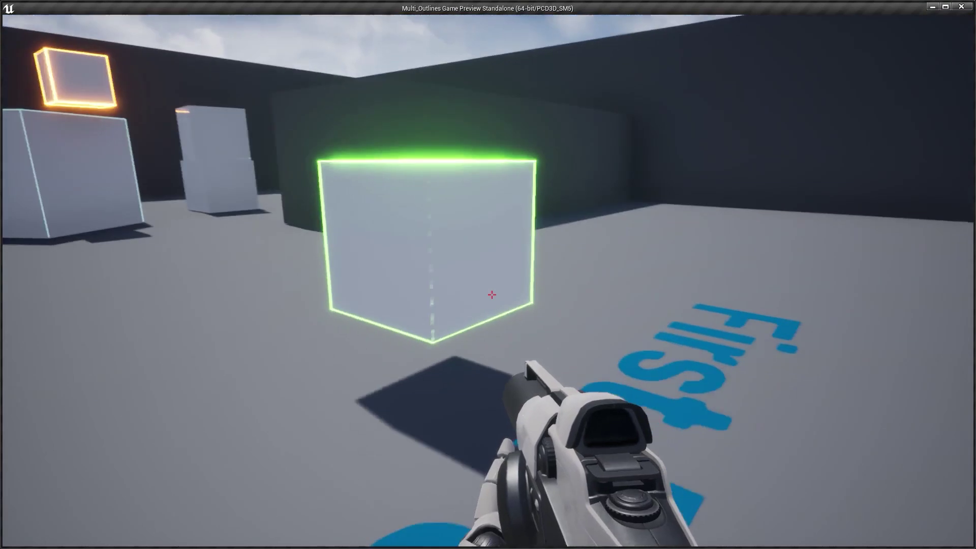
key(d)
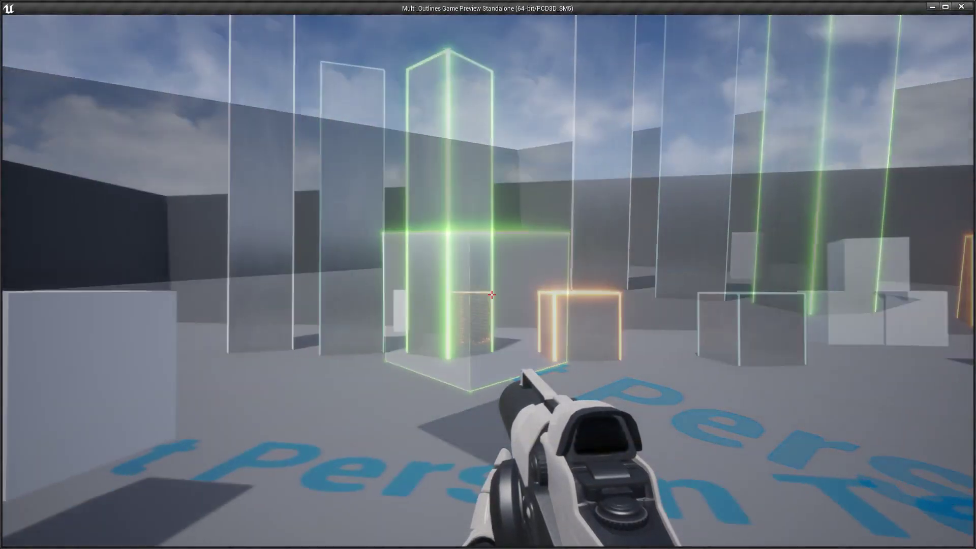
key(w)
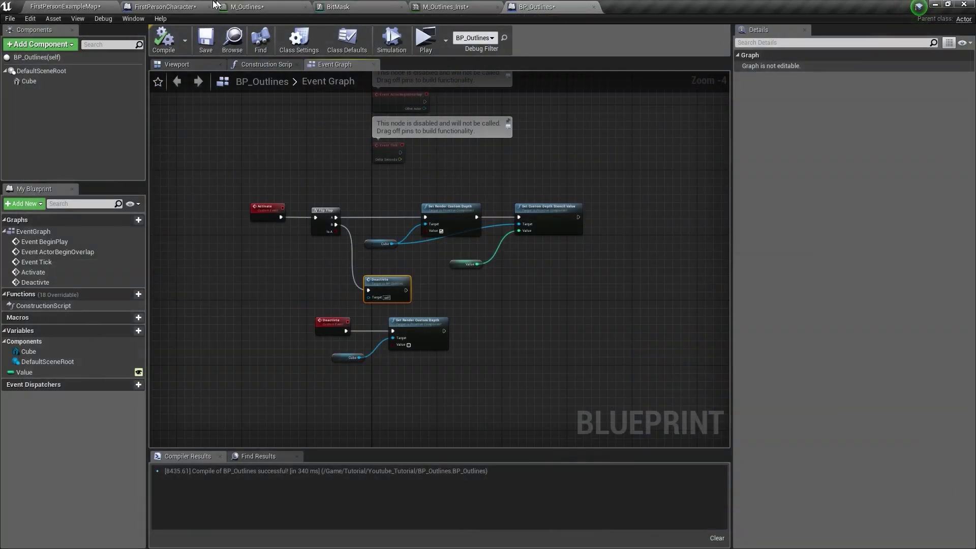
Step: In FirstPersonCharacter, enable Show Mouse Cursor on the SET node run from Event BeginPlay
click(192, 7)
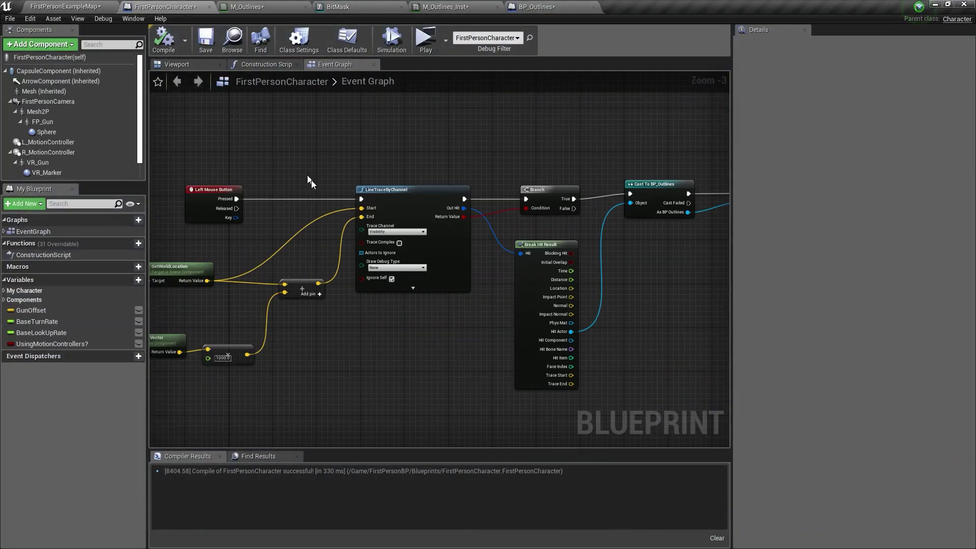
right_drag(310, 181, 316, 226)
scroll(346, 225, down, 7)
right_drag(358, 201, 378, 341)
right_drag(386, 77, 378, 213)
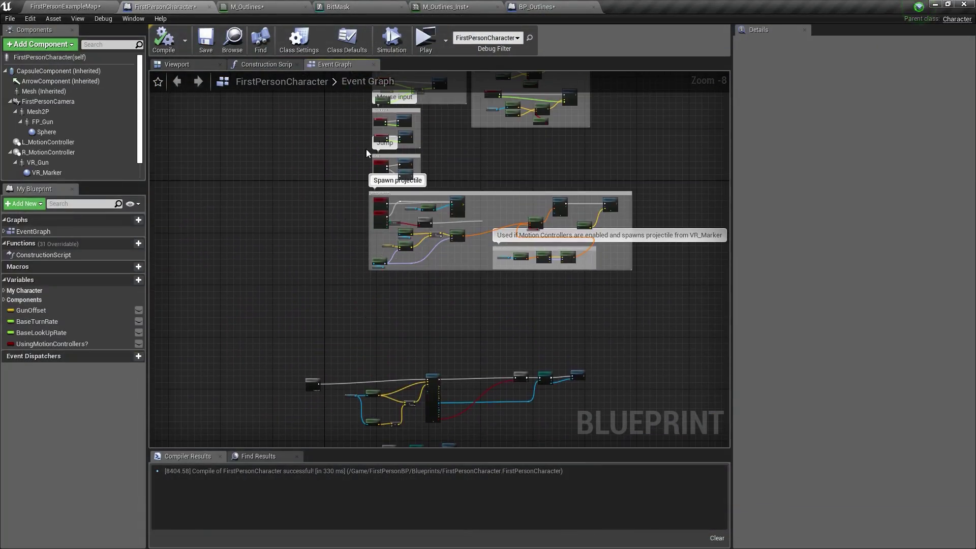
scroll(366, 152, up, 8)
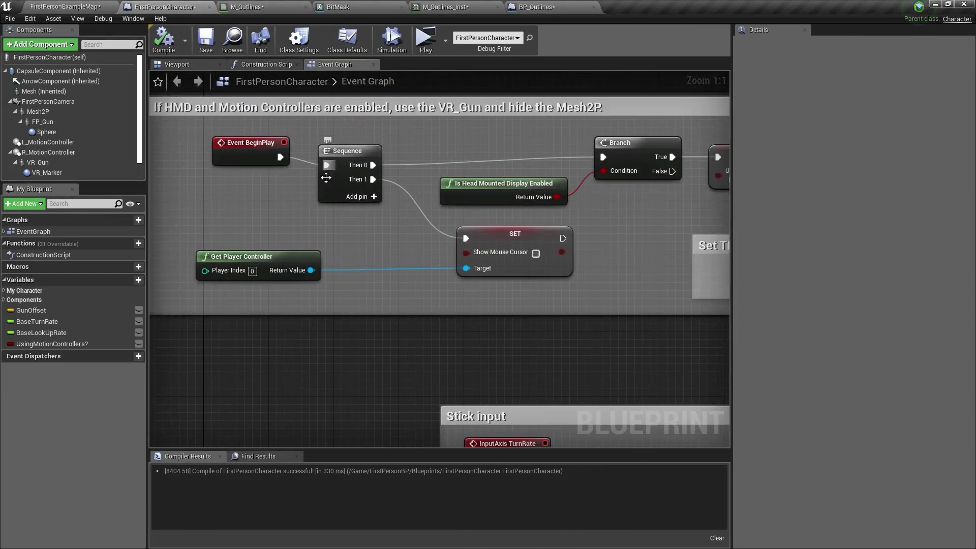
right_drag(302, 265, 315, 244)
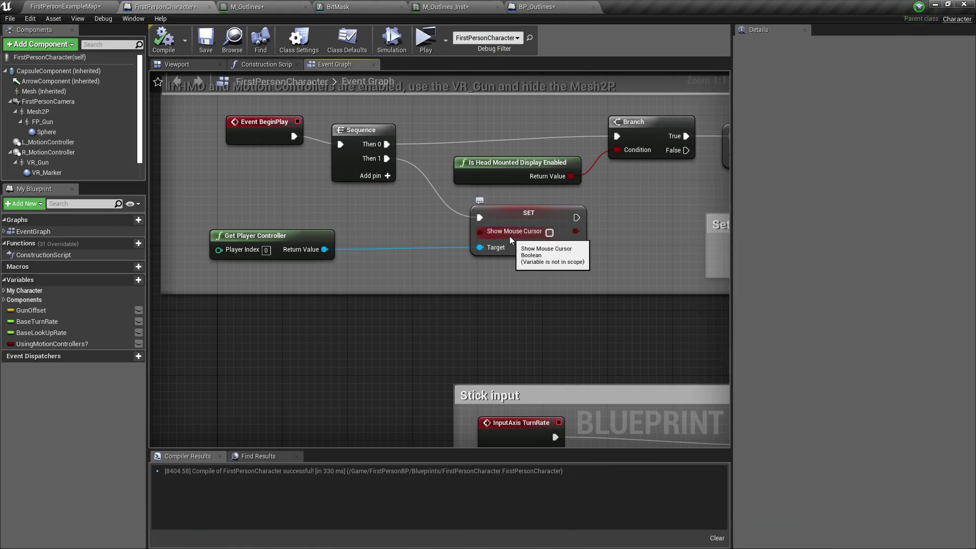
click(550, 232)
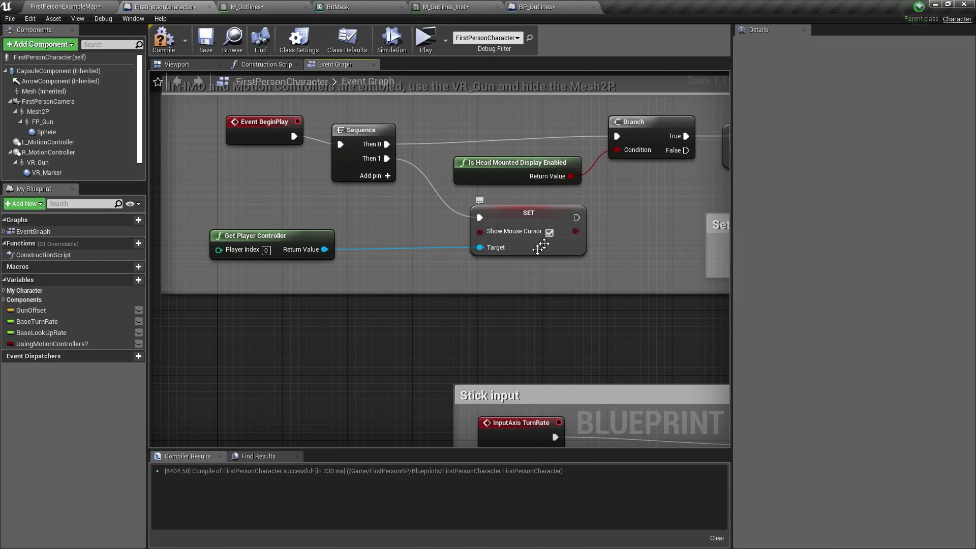
Step: Disconnect the Left Mouse Button event from LineTraceByChannel and move it above the Get Player Controller node of the cursor-hit setup
right_drag(523, 345, 386, 134)
scroll(385, 254, down, 5)
right_drag(386, 255, 338, 74)
scroll(416, 186, down, 5)
right_drag(414, 260, 383, 215)
scroll(321, 315, up, 4)
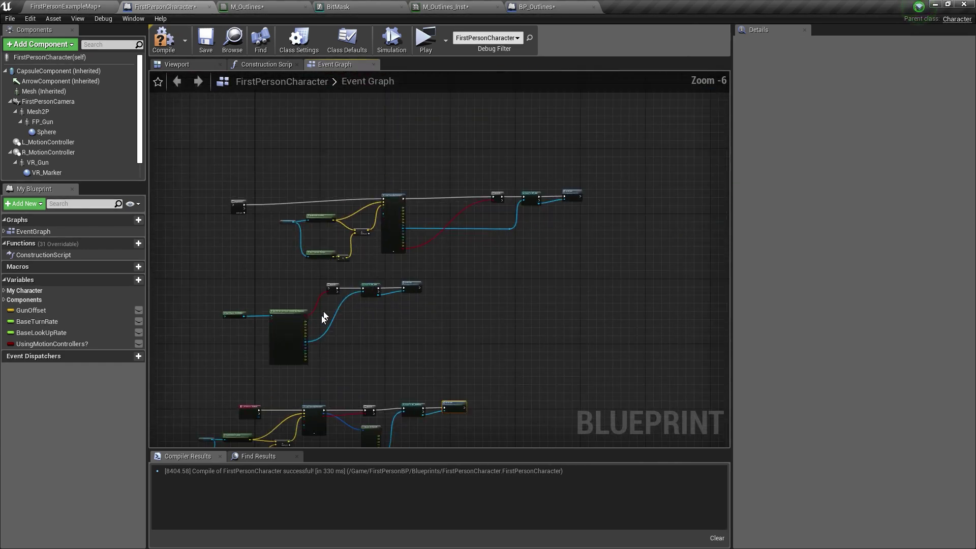
scroll(407, 222, up, 3)
mouse_move(317, 353)
right_down()
mouse_move(407, 222)
mouse_move(473, 201)
right_up()
scroll(472, 201, up, 1)
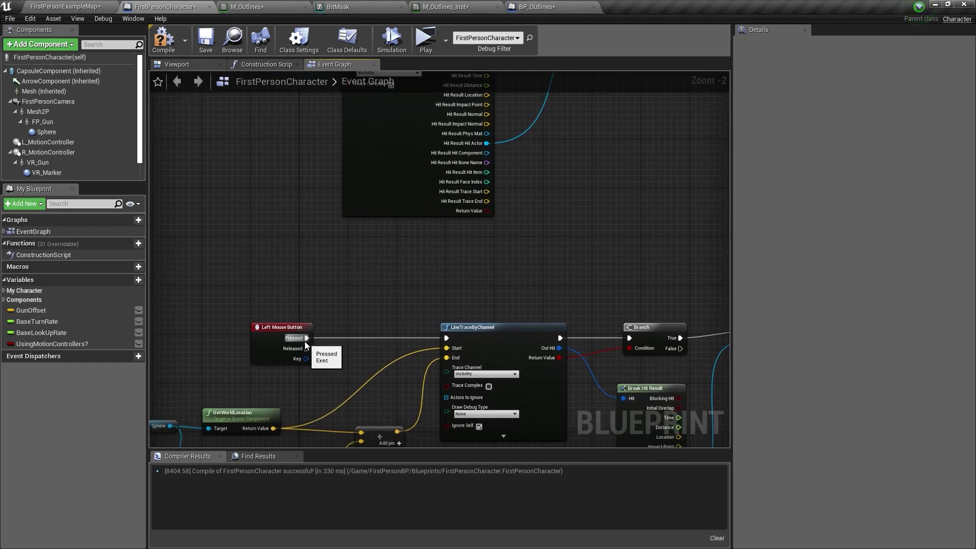
drag(302, 324, 360, 293)
right_drag(353, 286, 341, 354)
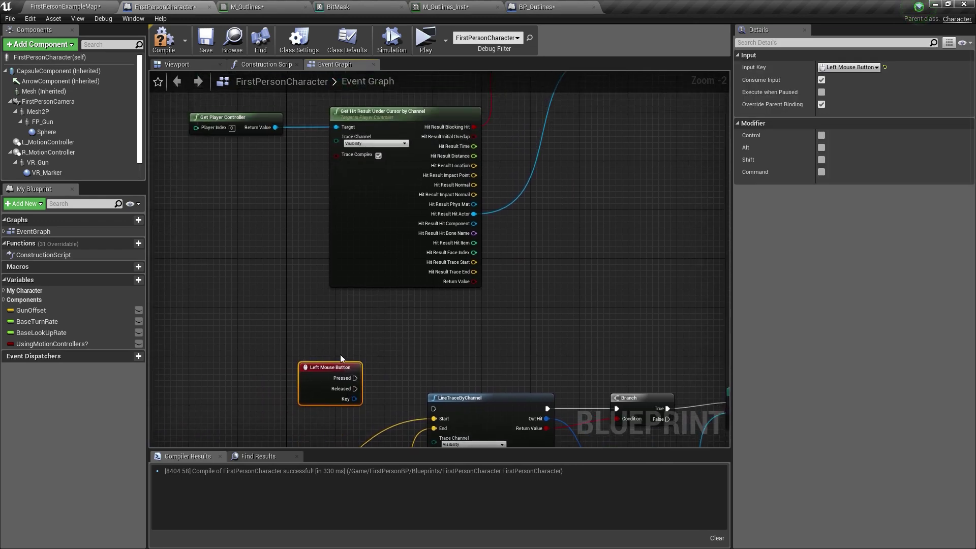
scroll(342, 356, down, 4)
right_drag(301, 139, 320, 142)
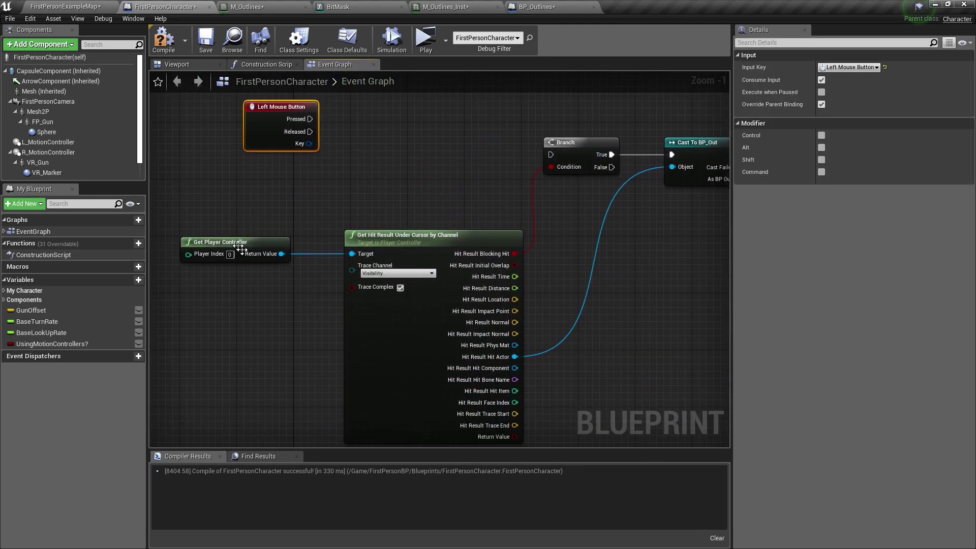
Step: Add a Get Hit Result Under Cursor by Channel node from Get Player Controller and split its Hit Result pin
right_drag(244, 242, 288, 201)
drag(288, 201, 301, 294)
text(get hit)
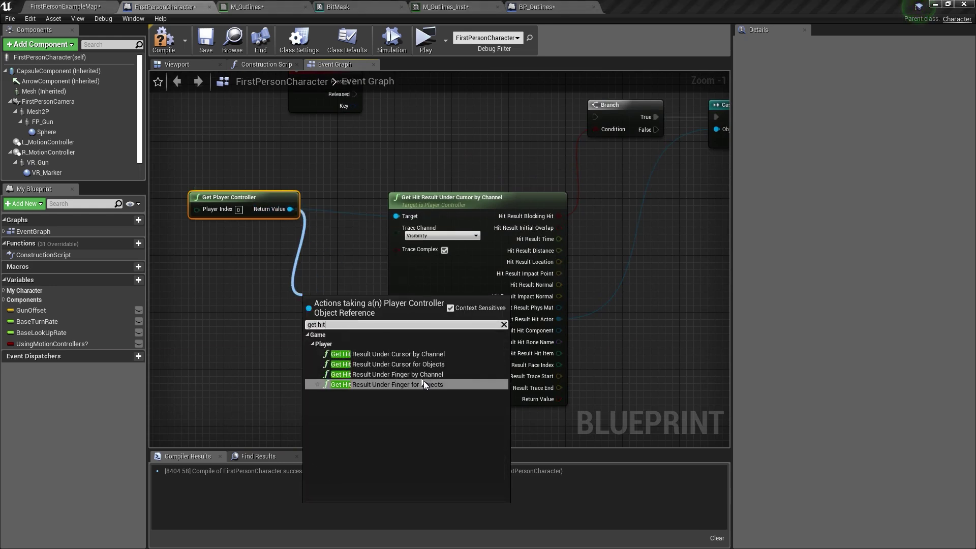
click(408, 354)
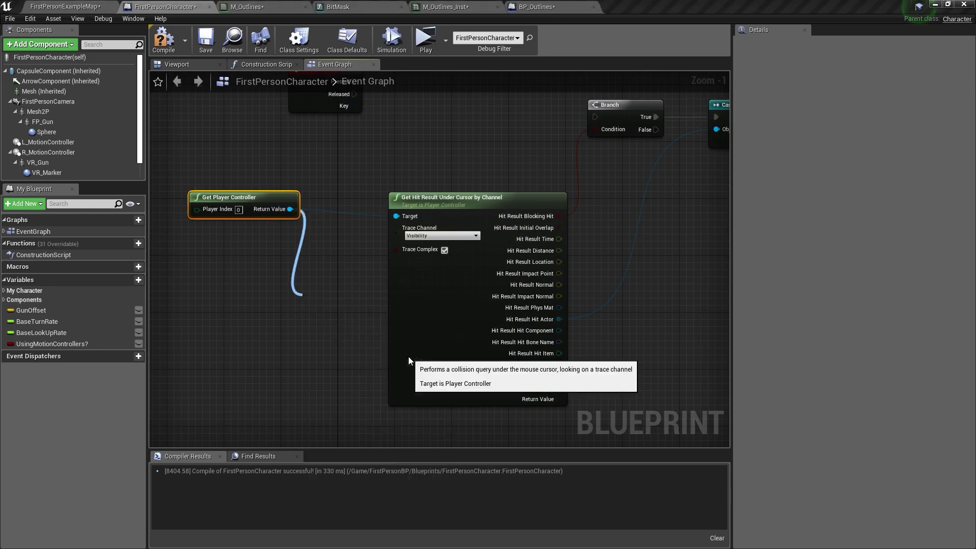
drag(435, 324, 312, 320)
right_click(312, 320)
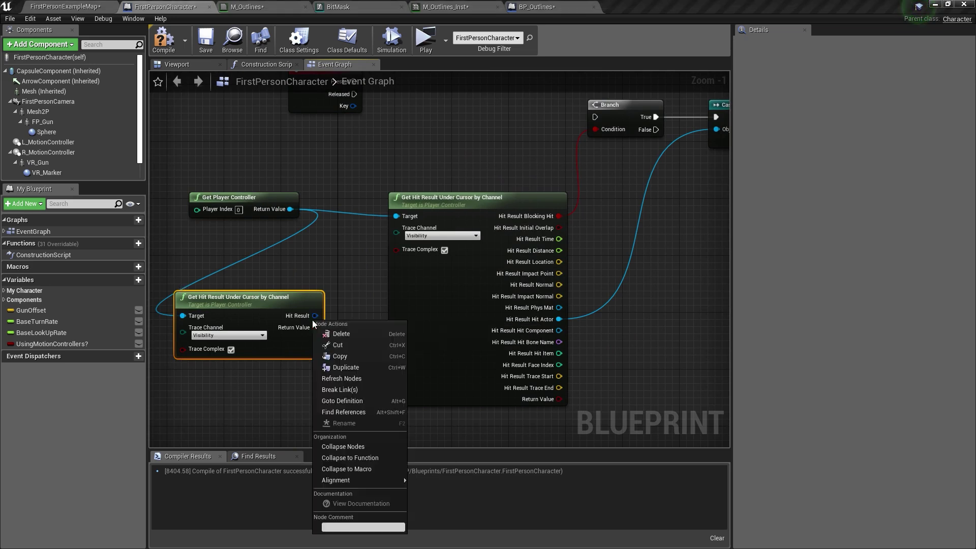
right_drag(312, 319, 262, 396)
right_click(311, 313)
click(329, 336)
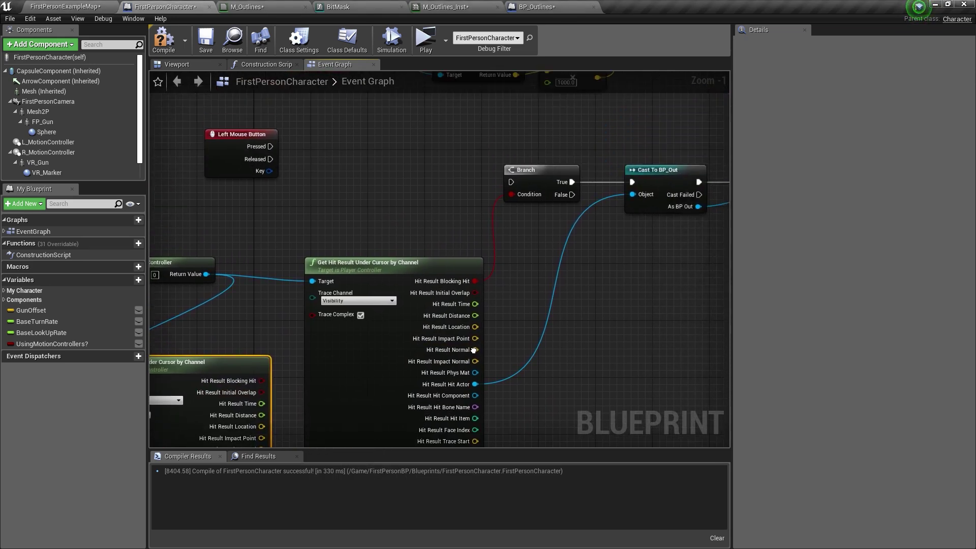
Step: Place the Left Mouse Button event beside the cursor-hit Branch and connect Pressed to the Branch's execution input
click(256, 146)
drag(266, 135, 427, 175)
right_drag(427, 175, 357, 171)
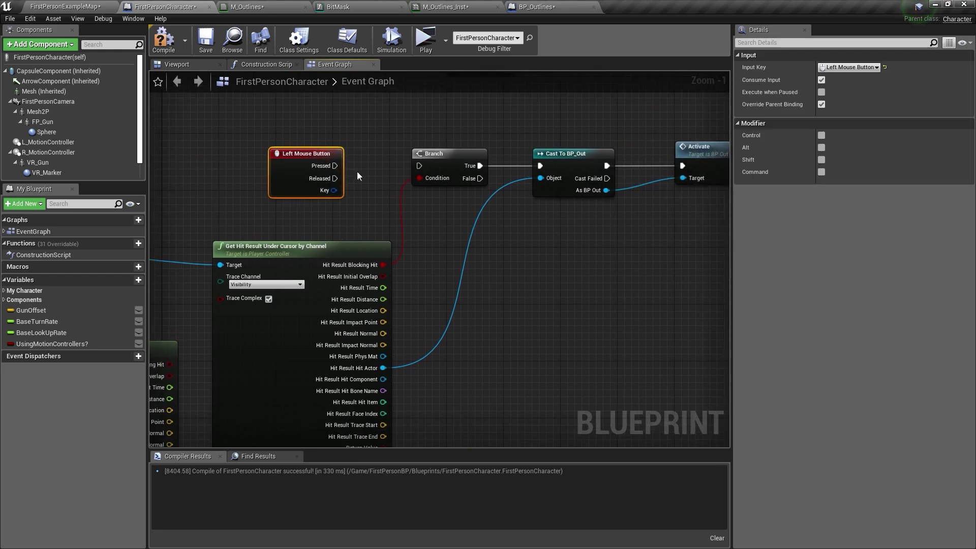
drag(323, 164, 341, 163)
drag(343, 167, 418, 165)
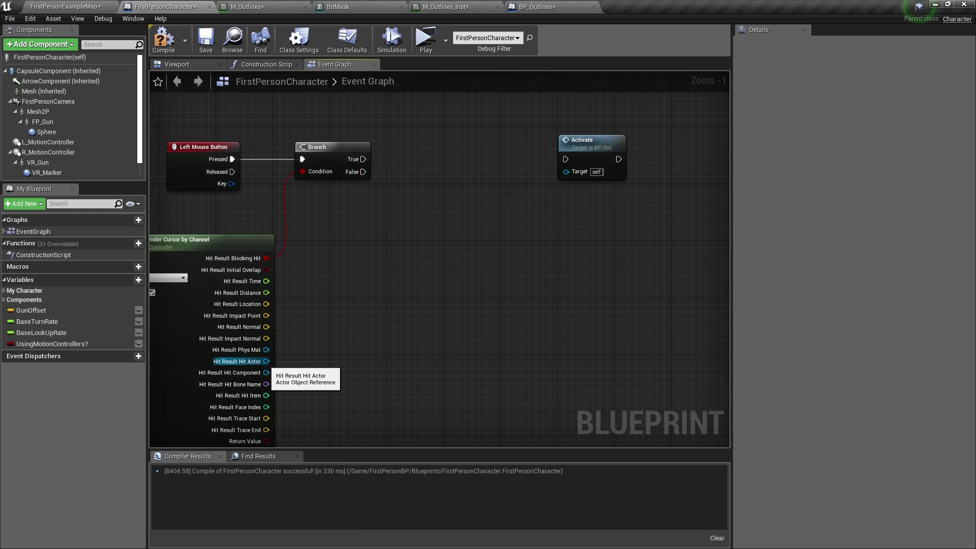
Step: Cast the cursor hit result's Hit Actor to BP_Outlines and run the cast from the Branch's True output
drag(265, 362, 444, 169)
text(cas)
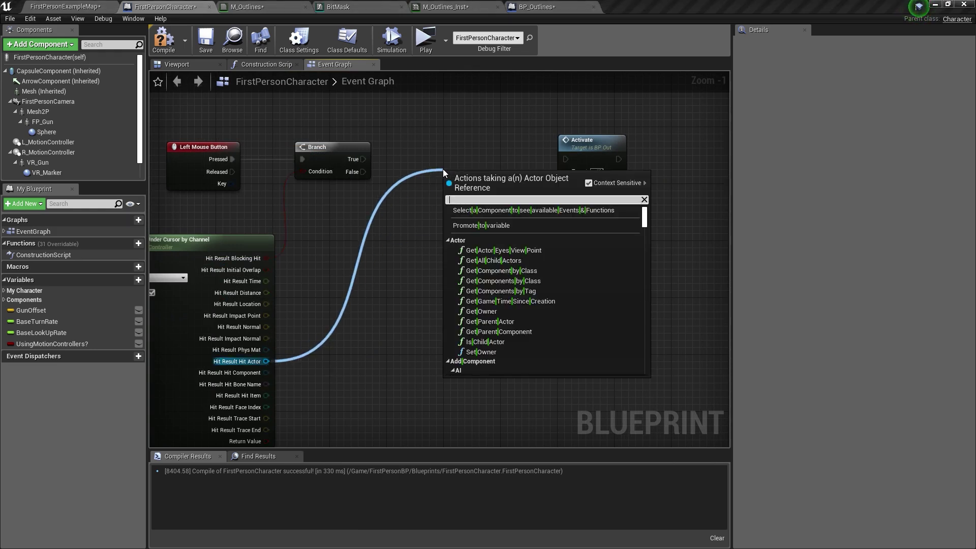
text(t )
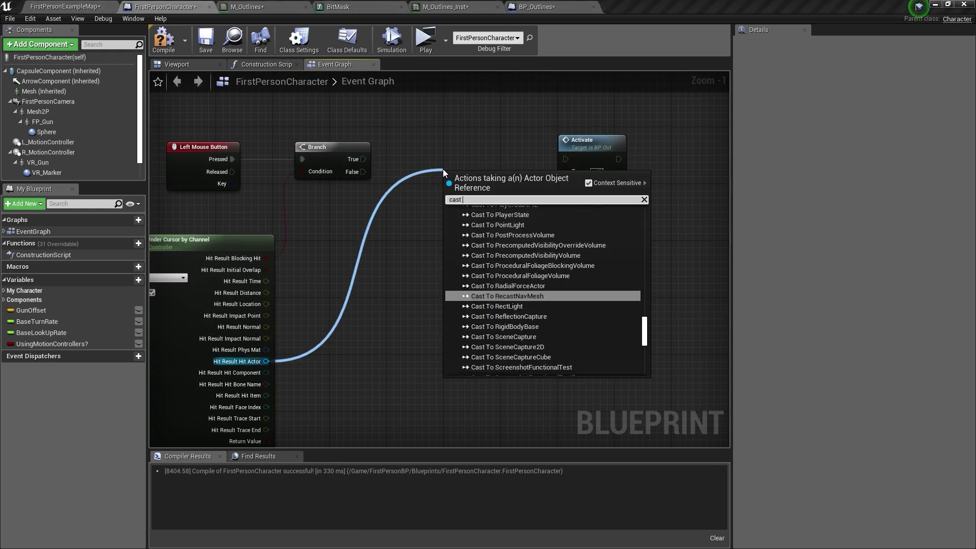
text(to bp)
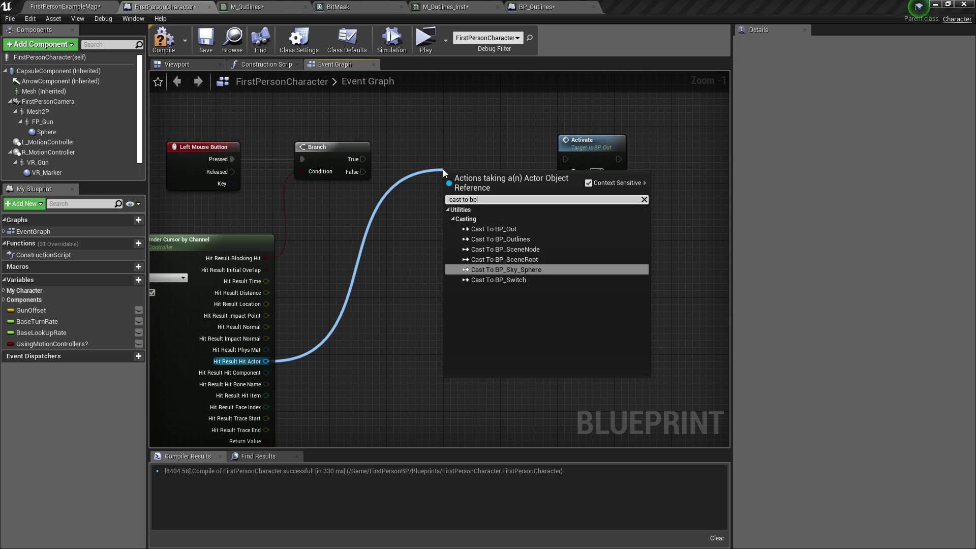
click(526, 239)
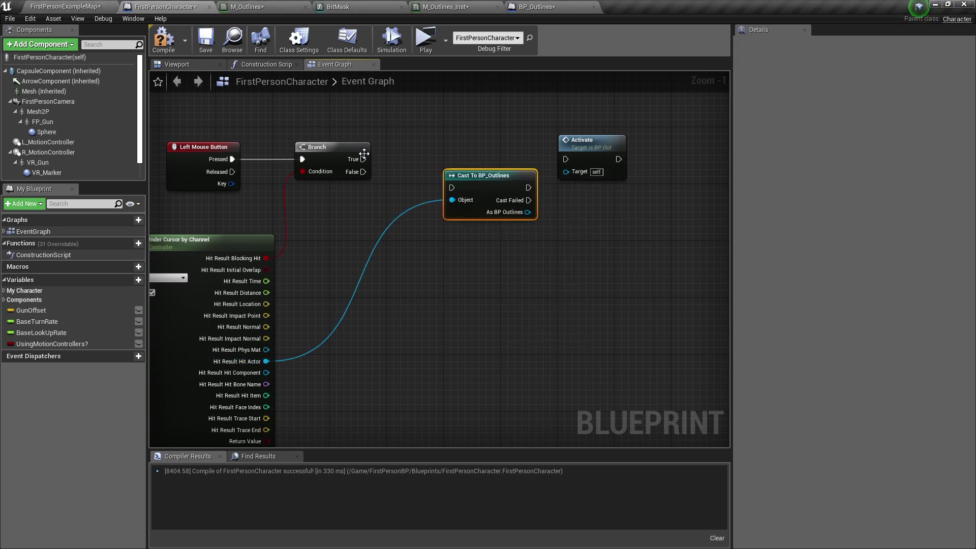
drag(364, 160, 463, 156)
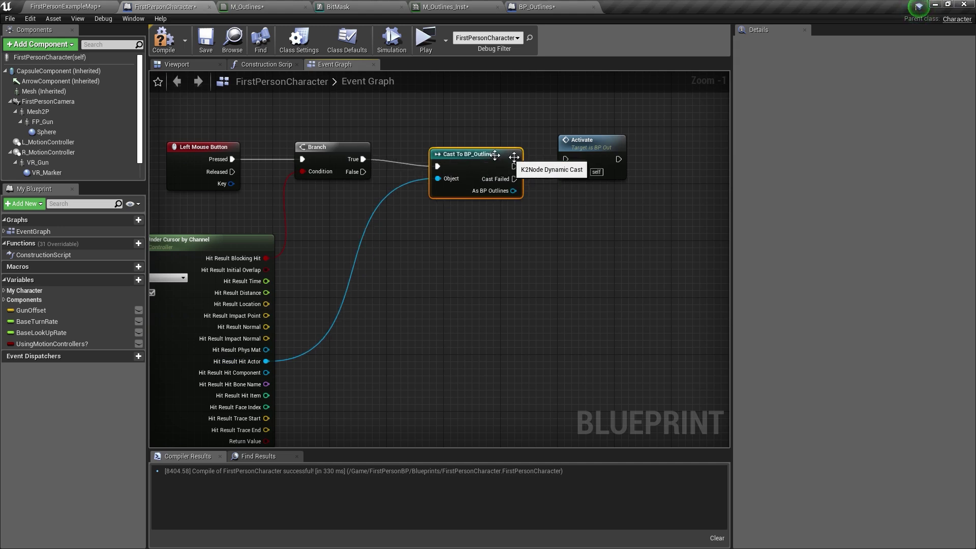
Step: Replace the old Activate node with an Activate call on the cast's As BP Outlines output
click(583, 147)
key(Delete)
drag(514, 190, 597, 164)
text(activate)
key(Return)
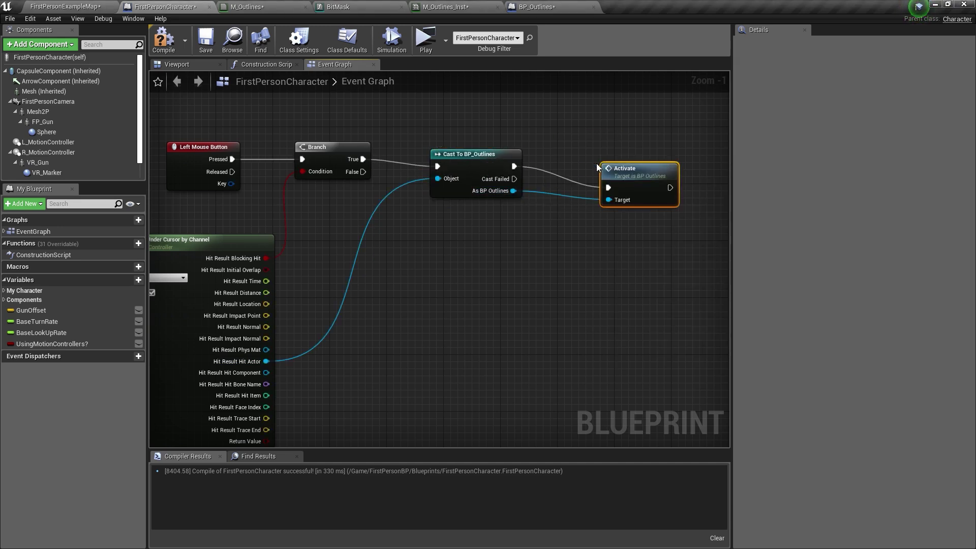
Step: Compile the blueprint and play the level to test toggling the cube's outline by clicking it repeatedly
click(163, 40)
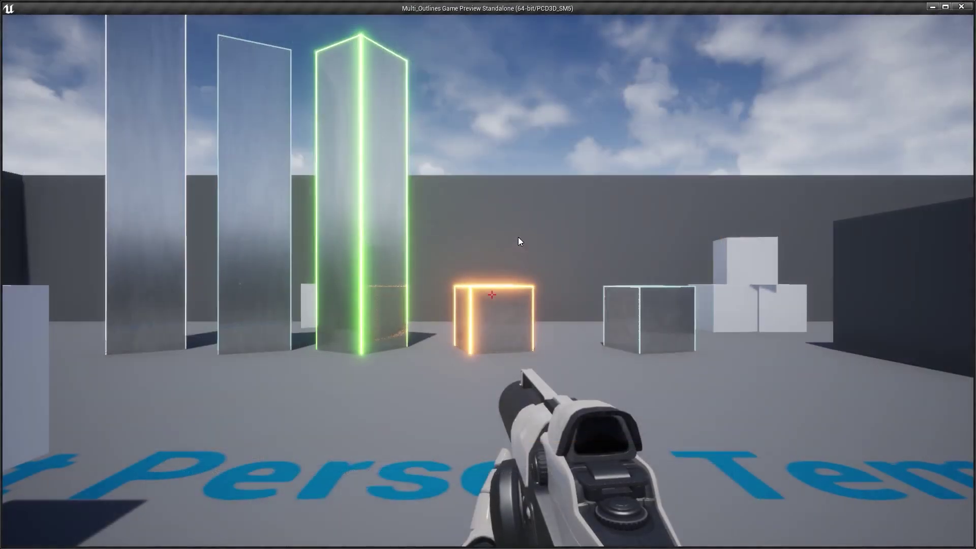
drag(518, 237, 341, 267)
click(301, 275)
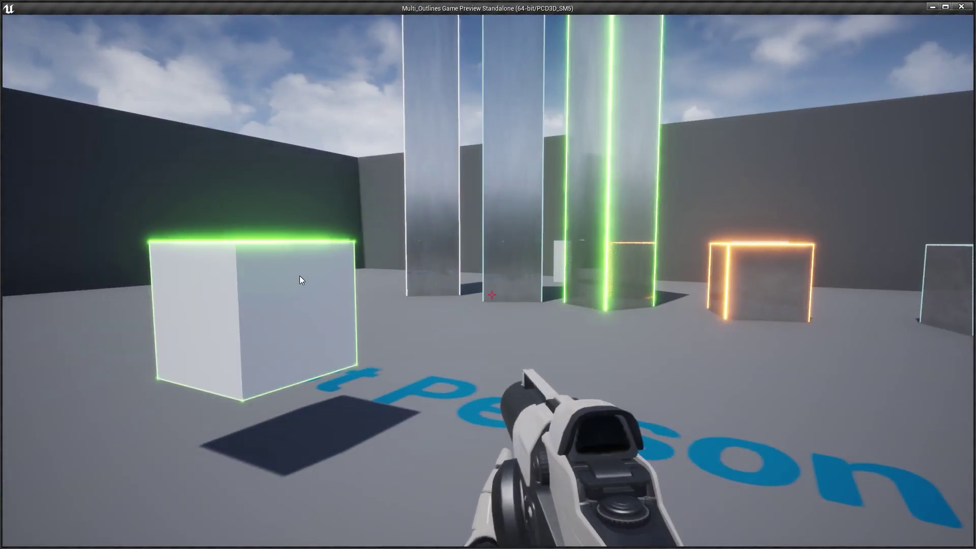
click(302, 274)
click(302, 277)
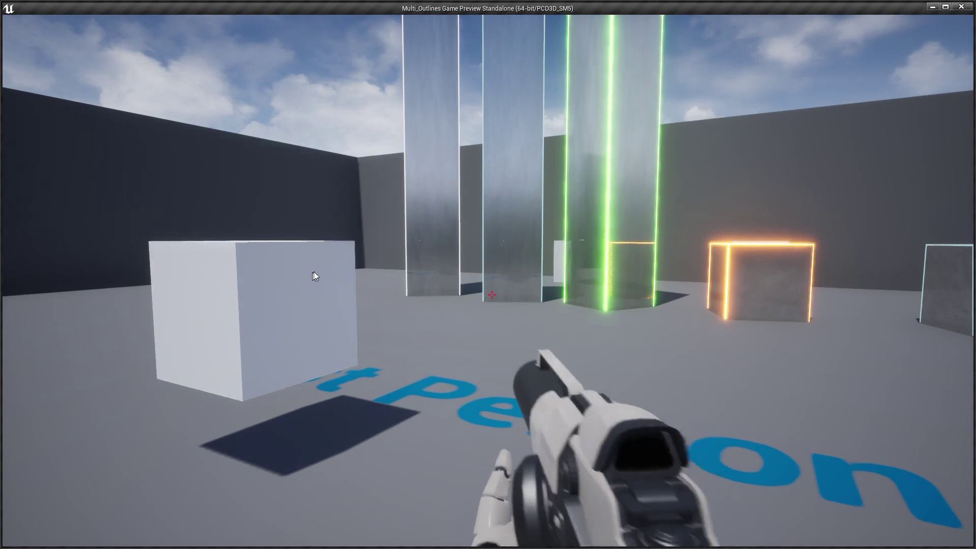
click(254, 276)
click(254, 276)
click(261, 273)
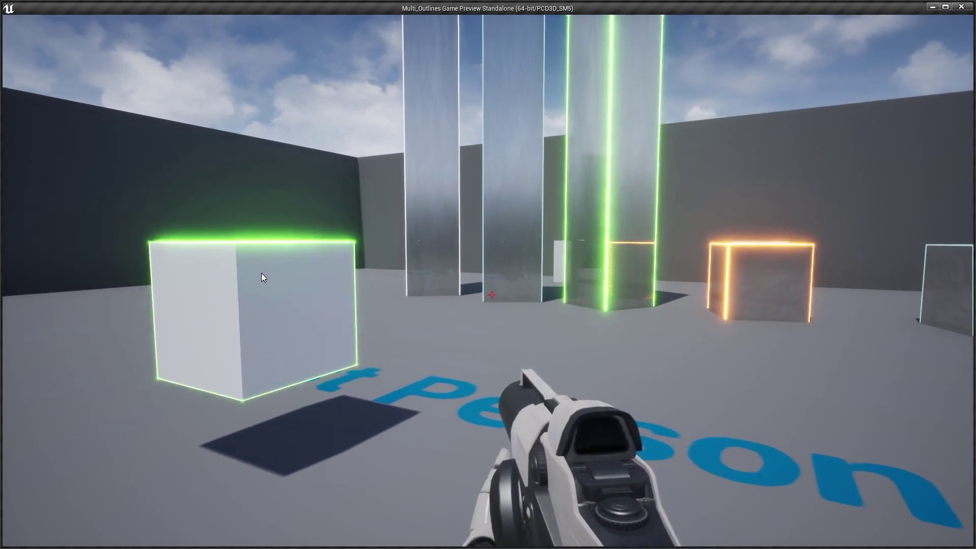
key(Escape)
Step: In FirstPersonExampleMap, duplicate the BP_Outlines cube along Y to -60 and set the copy's Value to 3
click(79, 6)
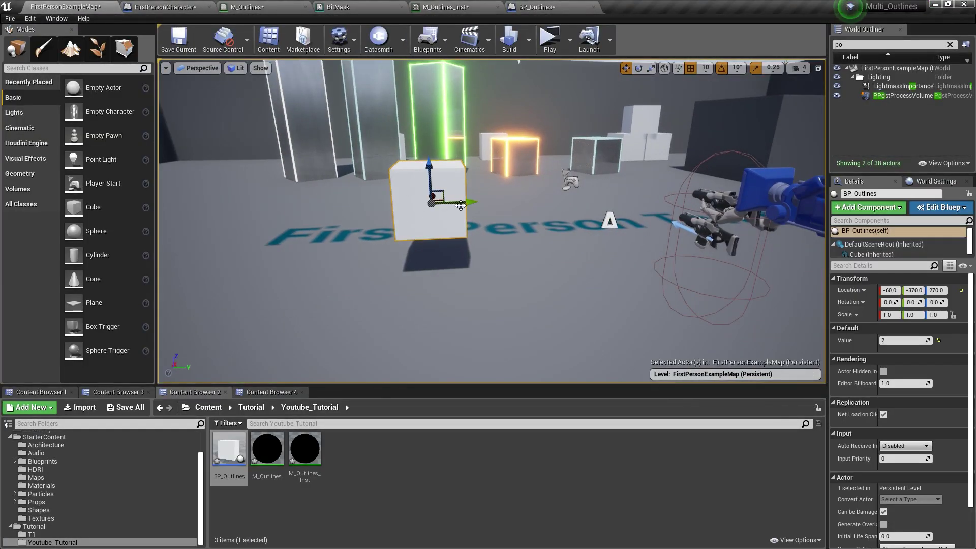
alt+drag(461, 204, 656, 197)
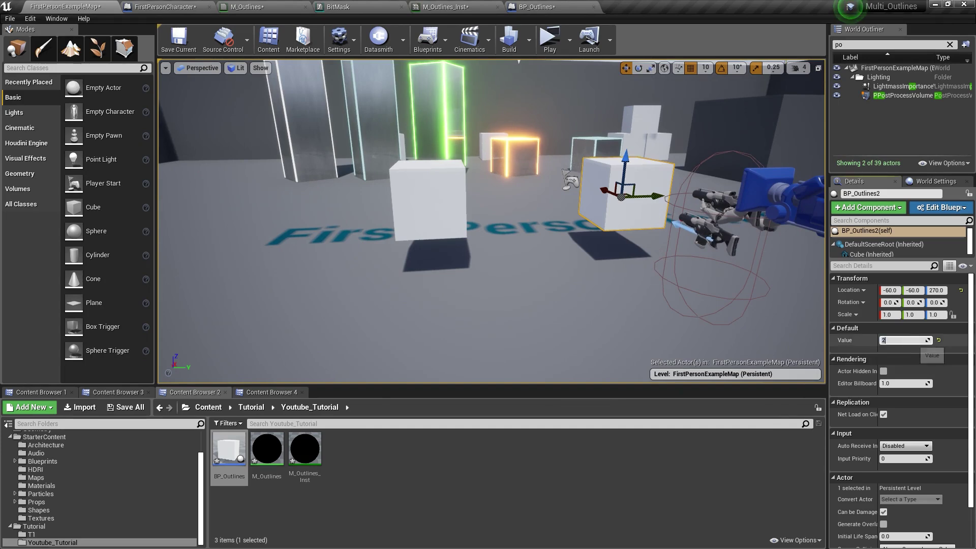
text(3)
key(Return)
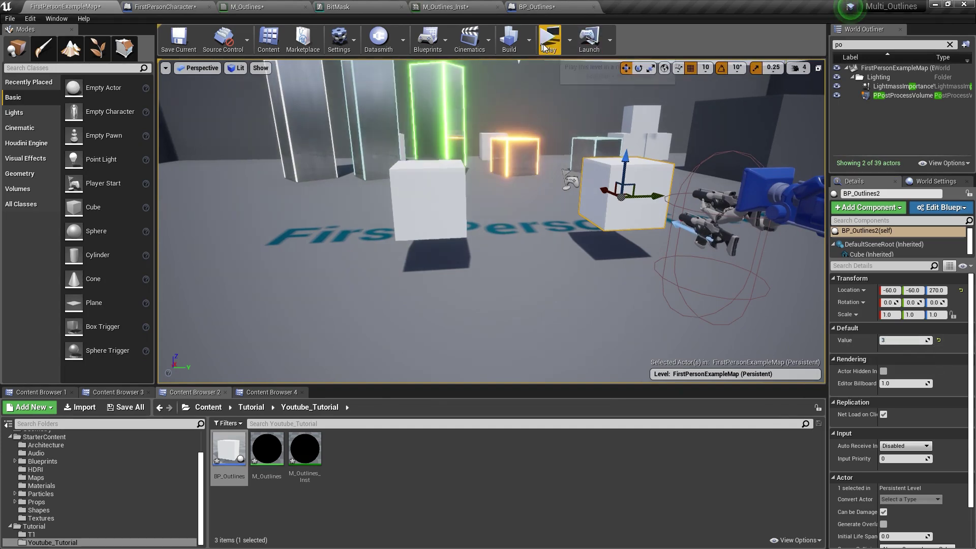
Step: Play the level and move around the duplicated cube to test its outline color
click(549, 43)
click(577, 356)
key(s)
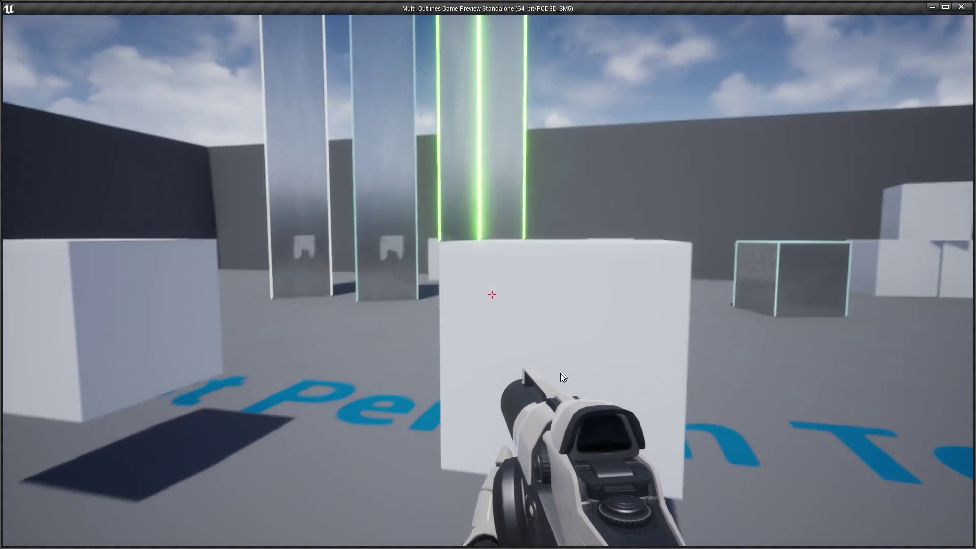
key(d)
key(d)
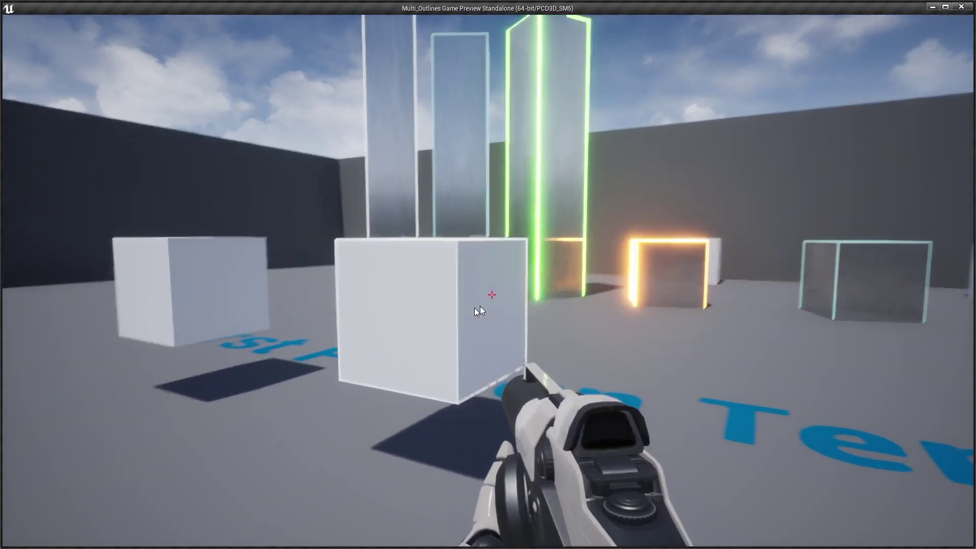
key(Escape)
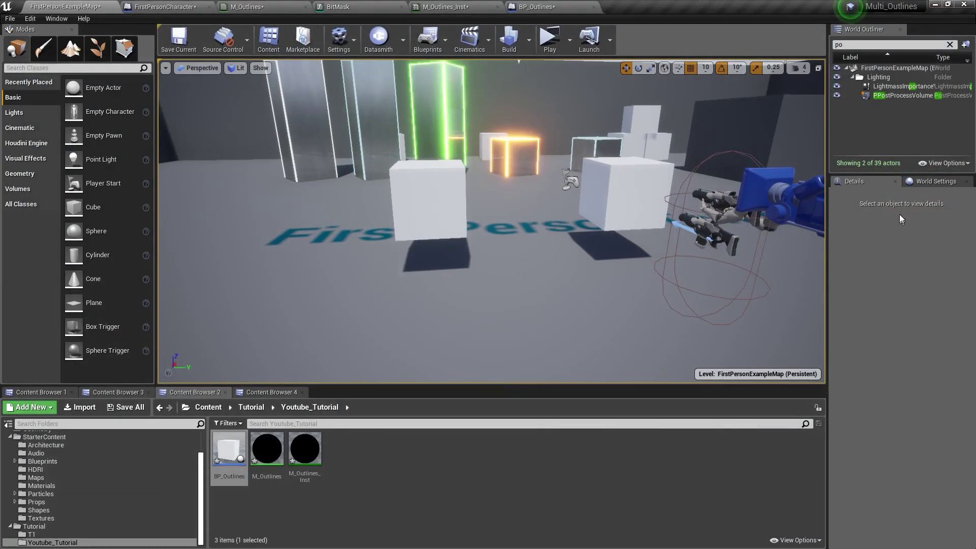
Step: Set the duplicated cube's Value to 1 and play the level to check its outline
click(598, 184)
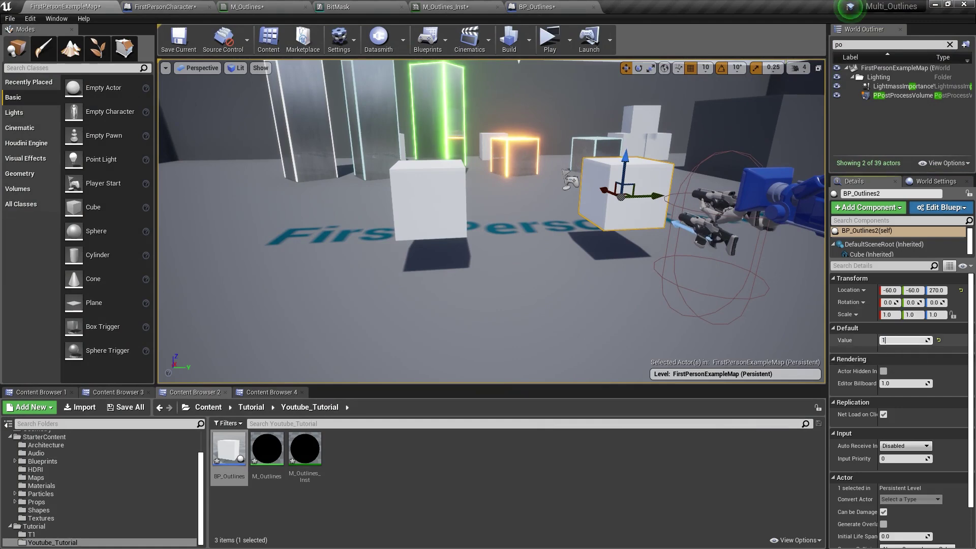
click(550, 38)
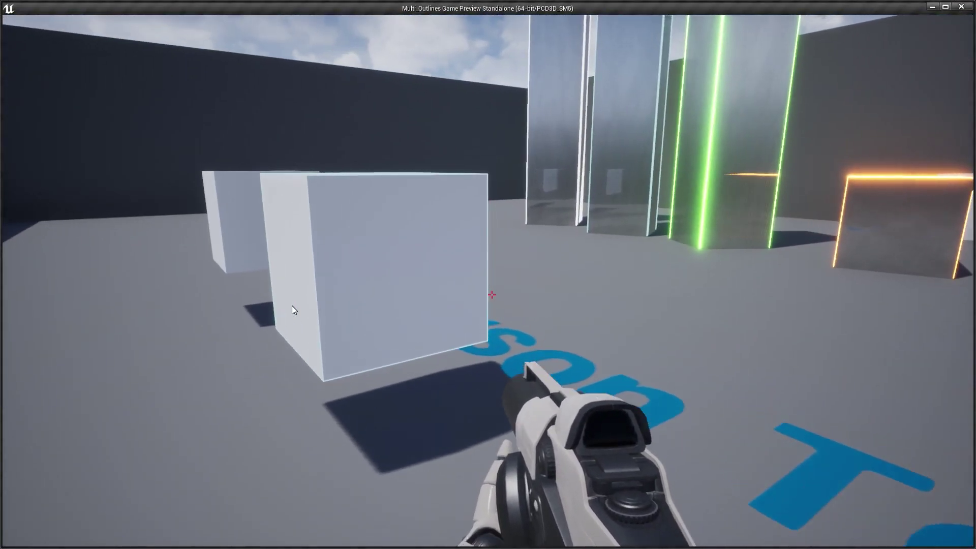
key(Escape)
Step: Undock M_Outlines_Inst, set the V of color1 to 22, and play the level to check the brighter outlines
drag(445, 6, 498, 193)
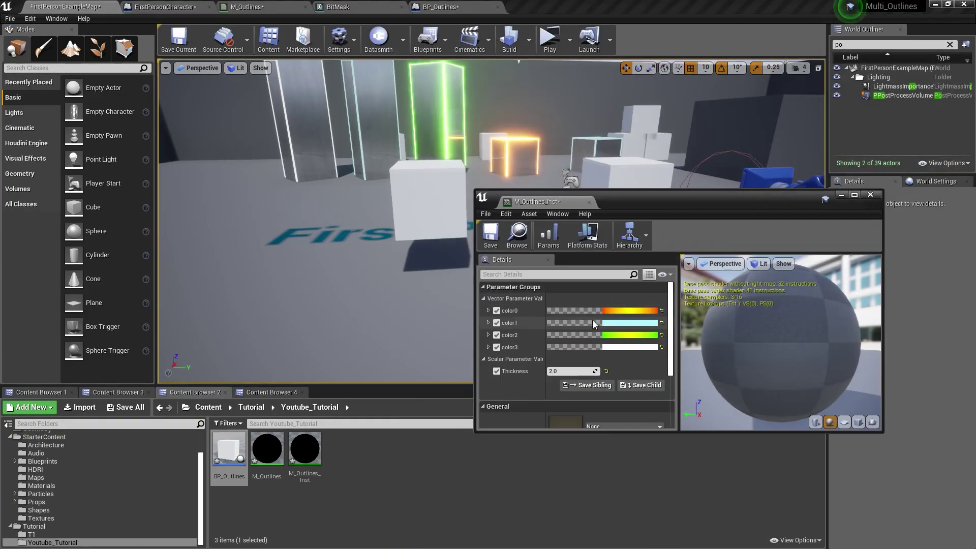
click(611, 323)
click(764, 462)
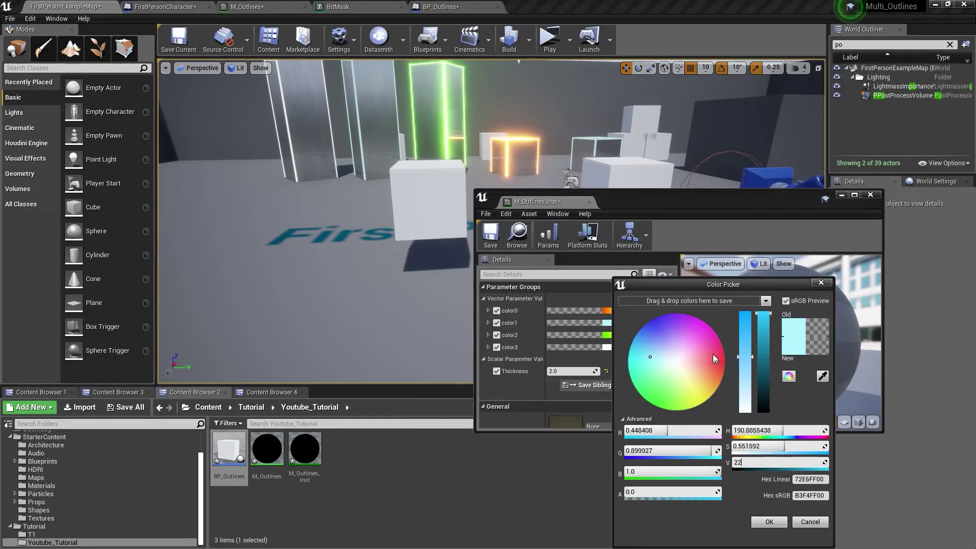
text(22)
key(Return)
click(769, 522)
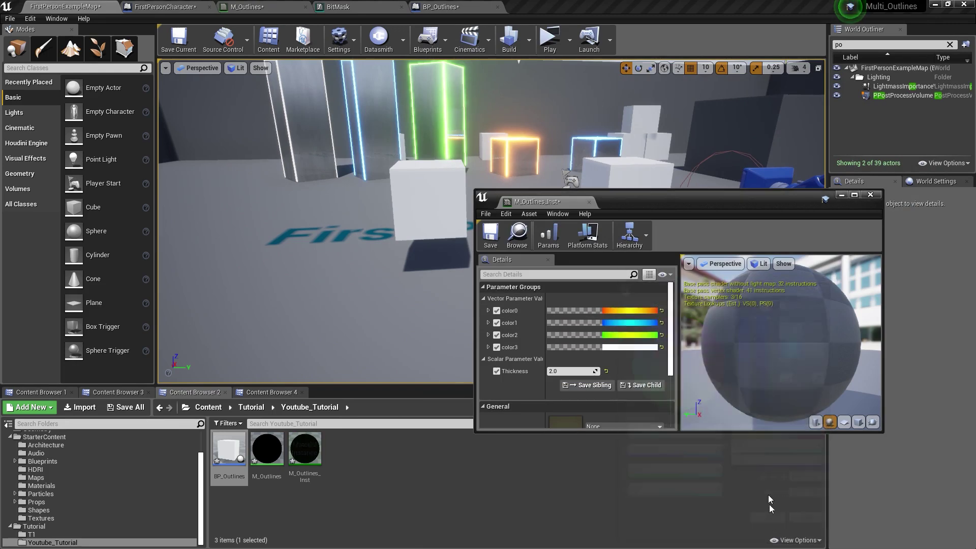
click(550, 39)
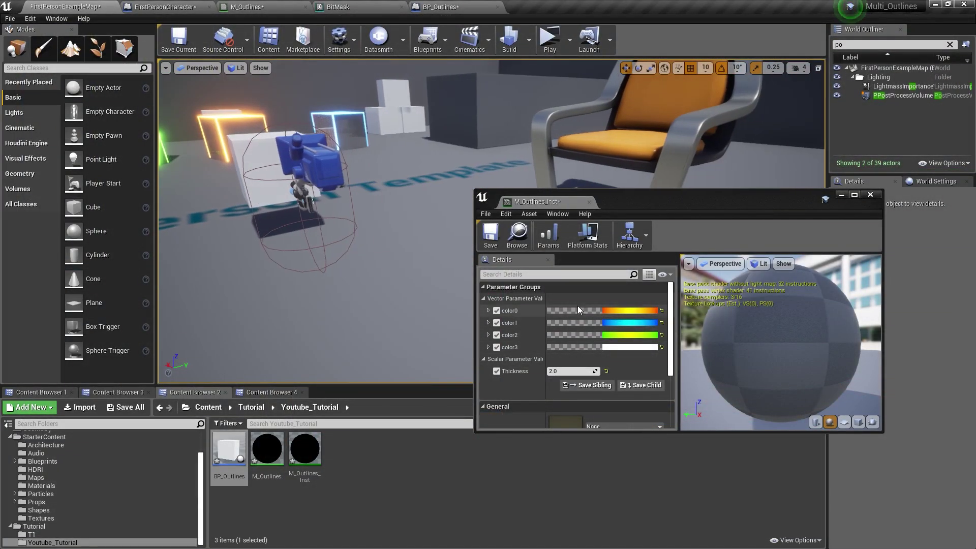
Step: Change color1 in M_Outlines_Inst to a fully saturated red with a hue of about 1
click(642, 324)
click(749, 337)
drag(784, 338, 792, 364)
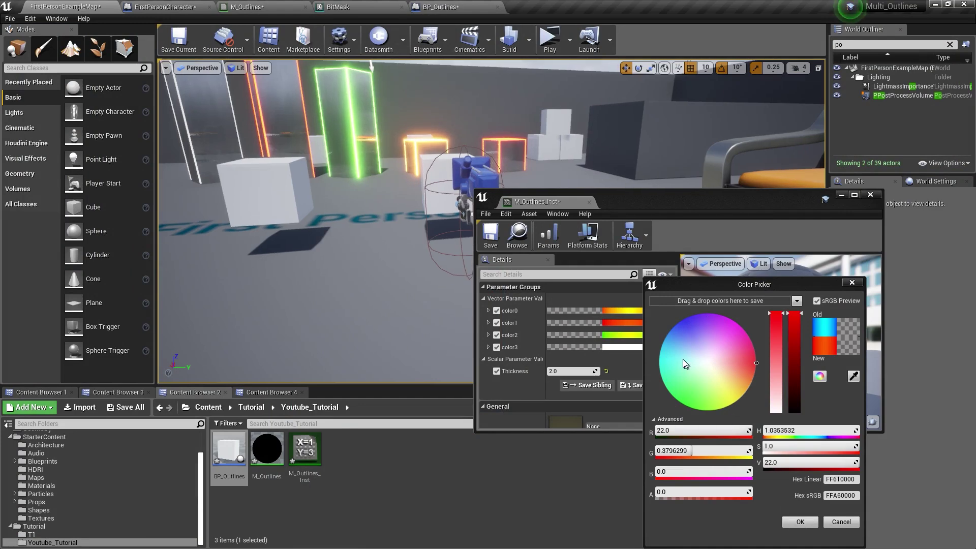
click(800, 522)
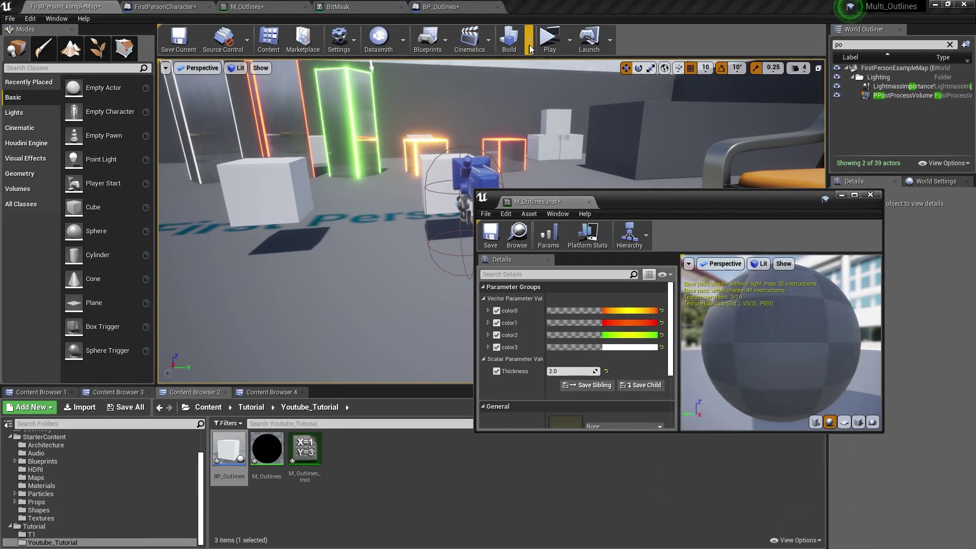
Step: Set color3 in M_Outlines_Inst to black with a V of 0
click(628, 346)
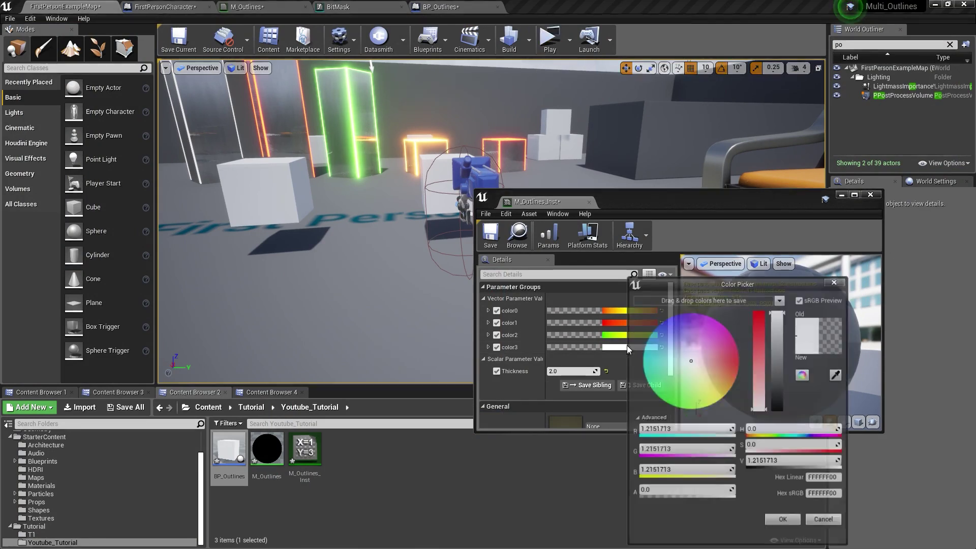
drag(778, 376, 779, 411)
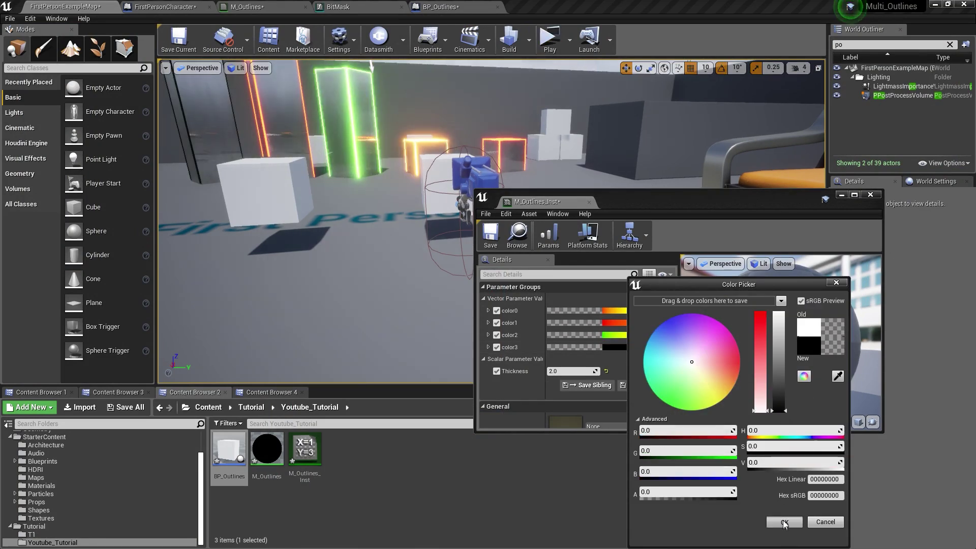
click(784, 522)
Step: Play the level and move around both cubes, toggling them to examine their outlines in the new colors
click(549, 41)
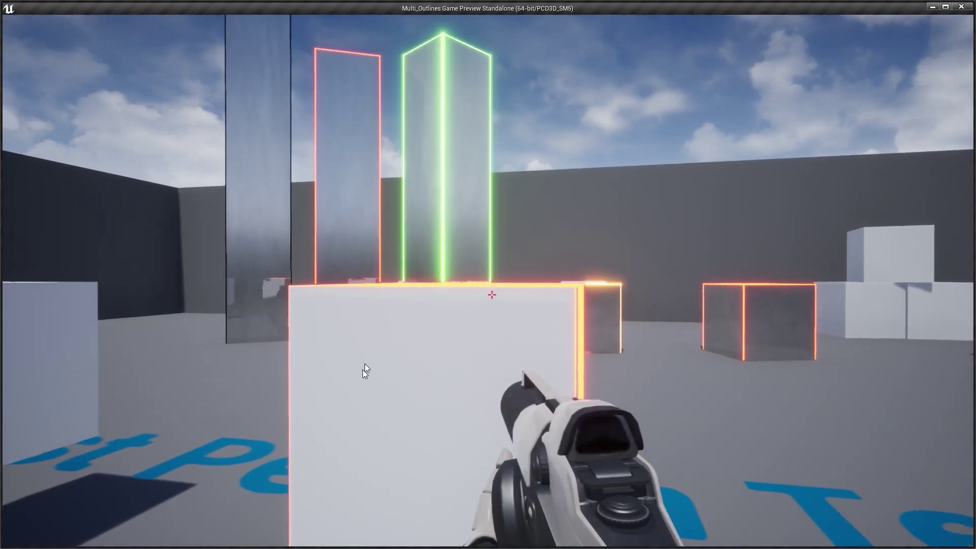
key(d)
key(s)
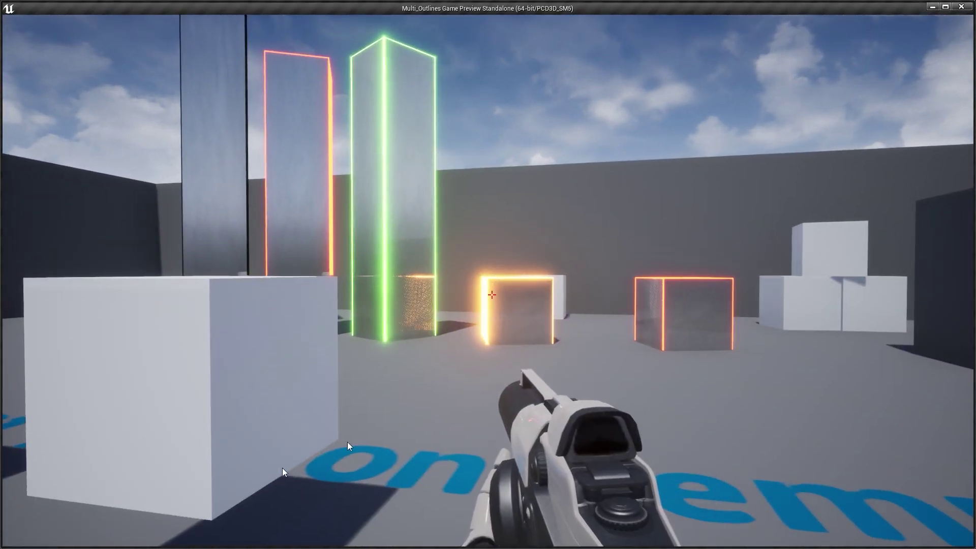
right_drag(478, 350, 300, 399)
right_drag(730, 209, 705, 211)
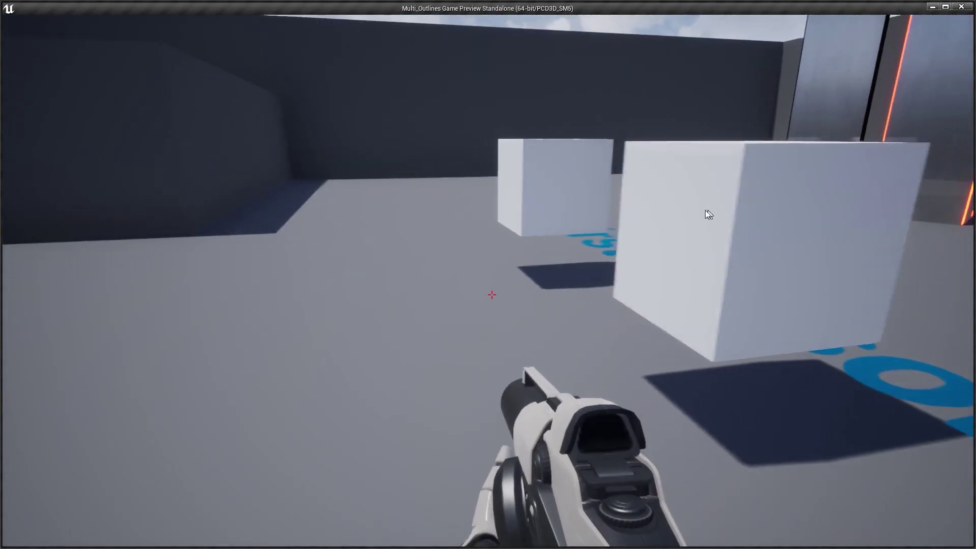
key(w)
key(a)
key(d)
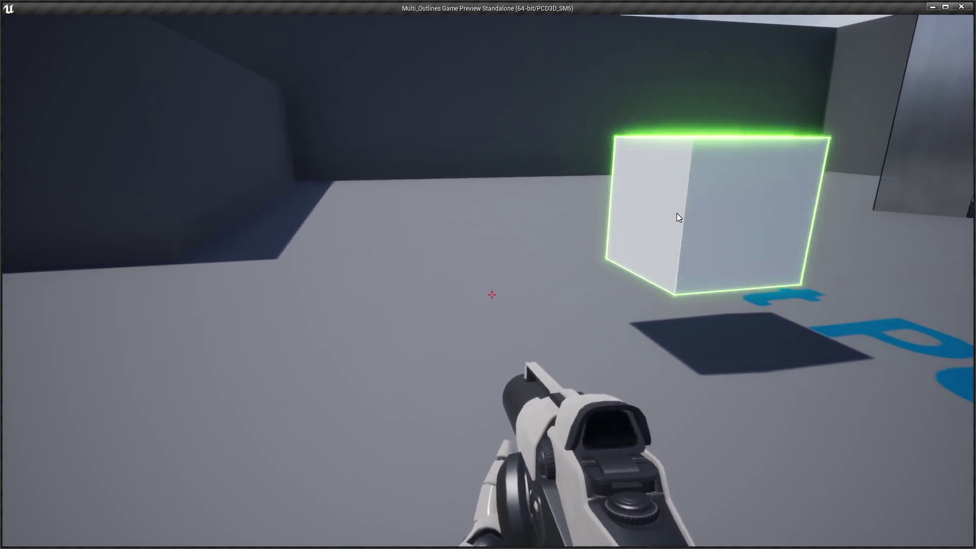
key(s)
key(d)
key(w)
key(a)
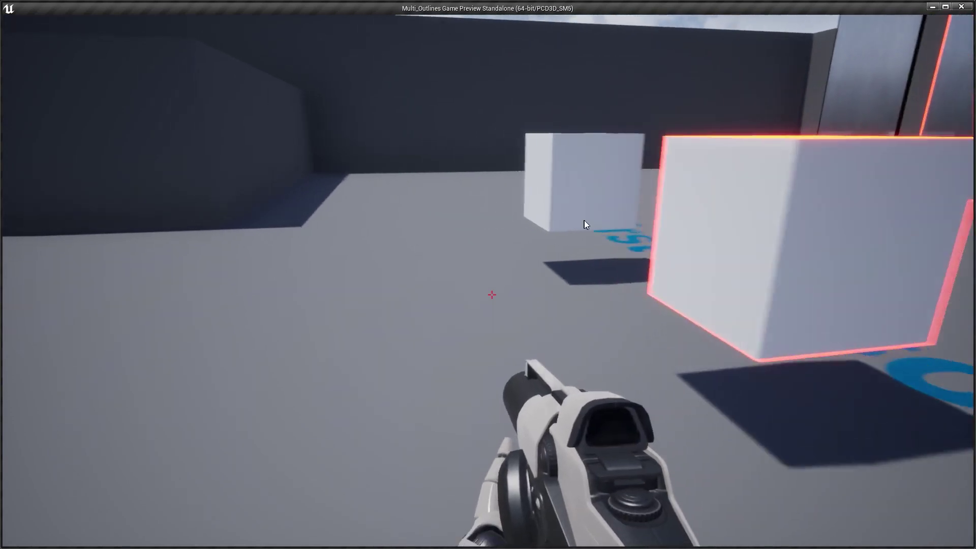
key(s)
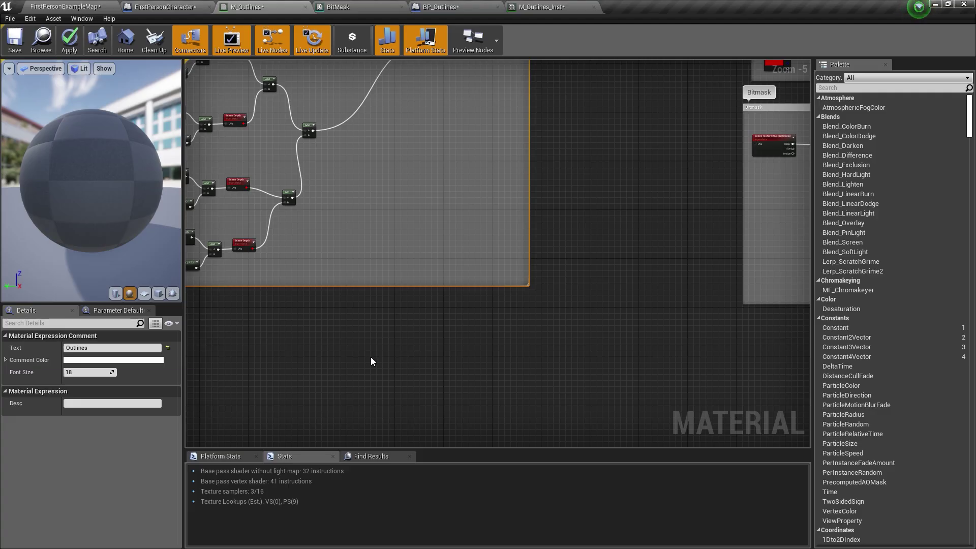
Step: In the M_Outlines material, add a LinearGradient node in the empty area below the Outlines comment
right_click(353, 354)
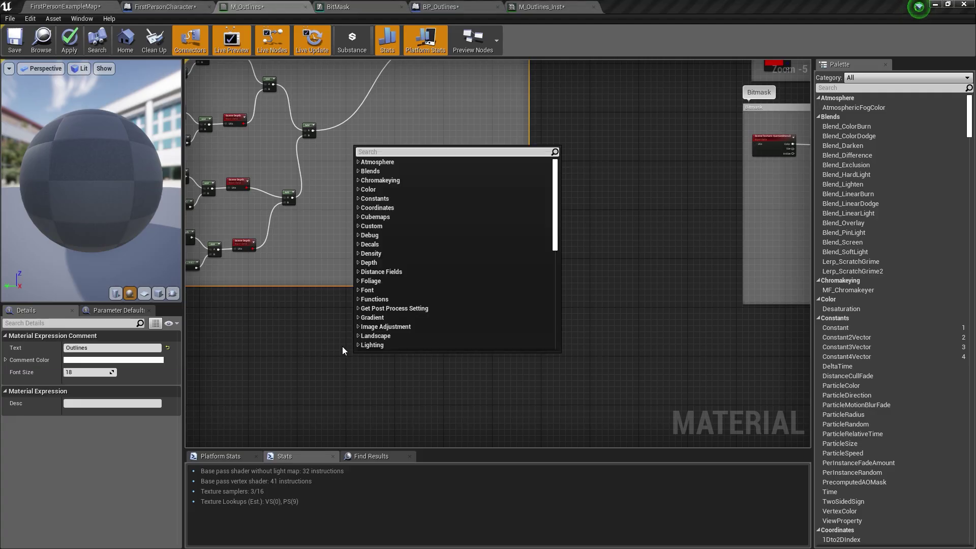
text(linear)
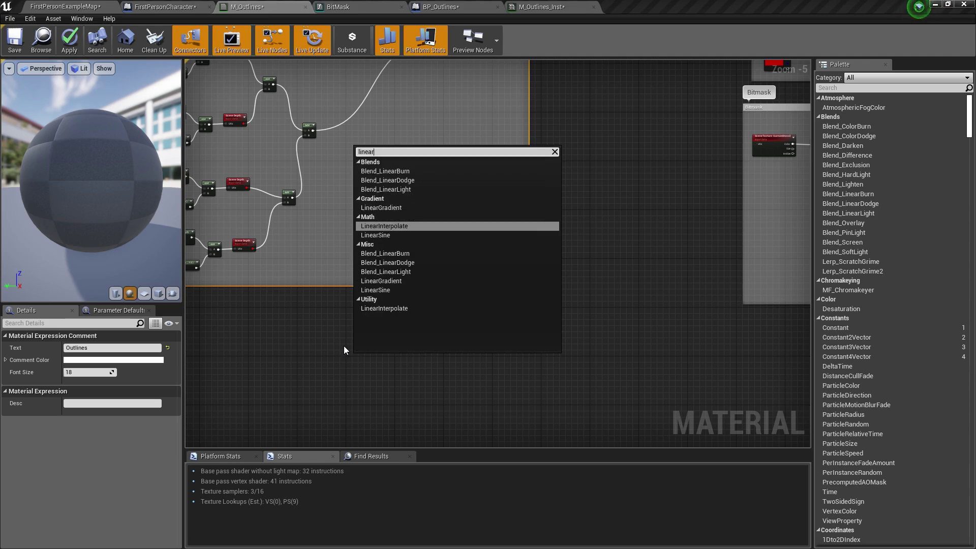
click(382, 281)
scroll(326, 264, up, 4)
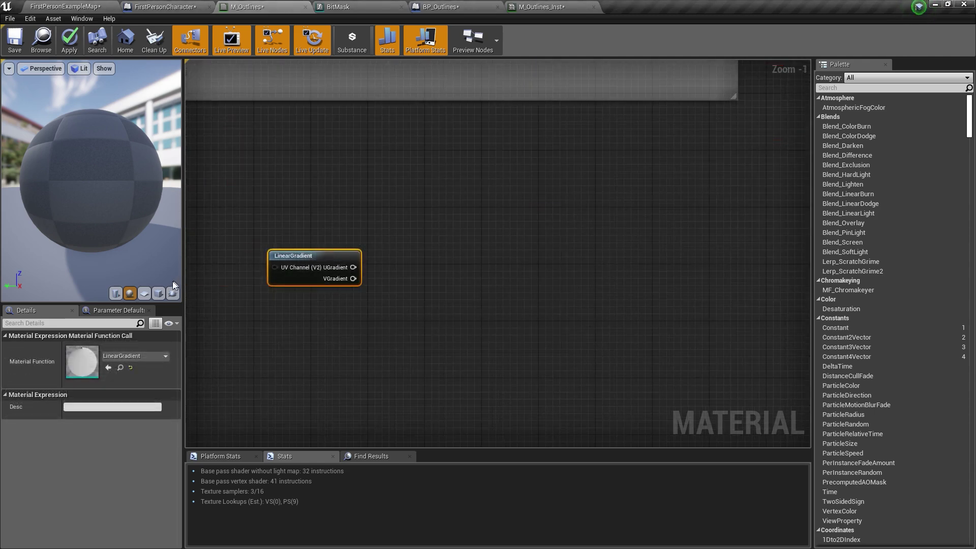
Step: Preview on a cube and multiply LinearGradient's VGradient output by a new scalar parameter named Lines with default value 10
click(161, 289)
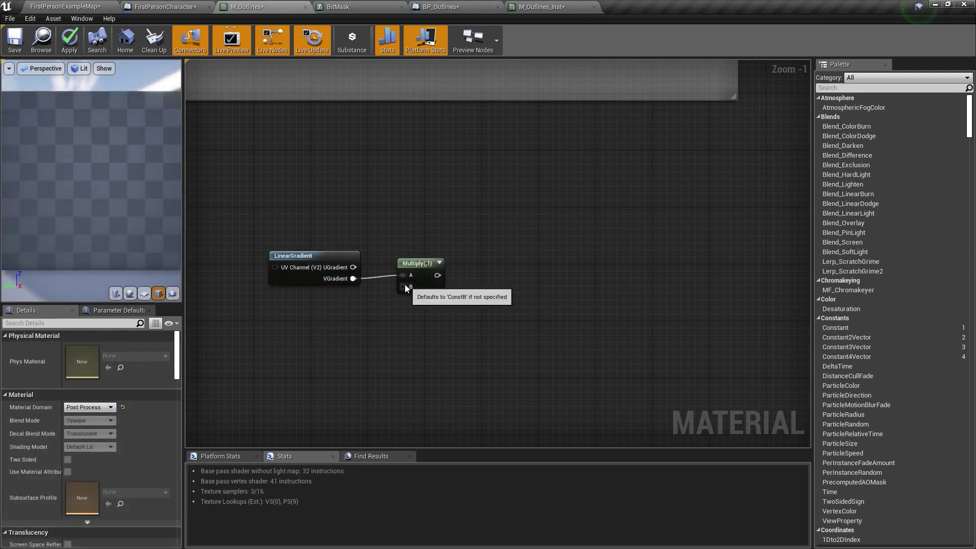
click(296, 320)
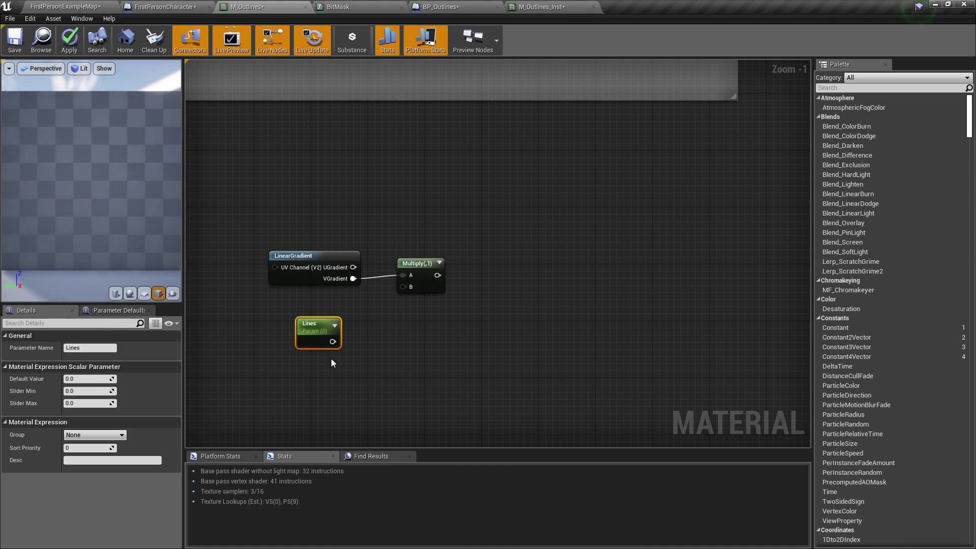
drag(333, 341, 407, 285)
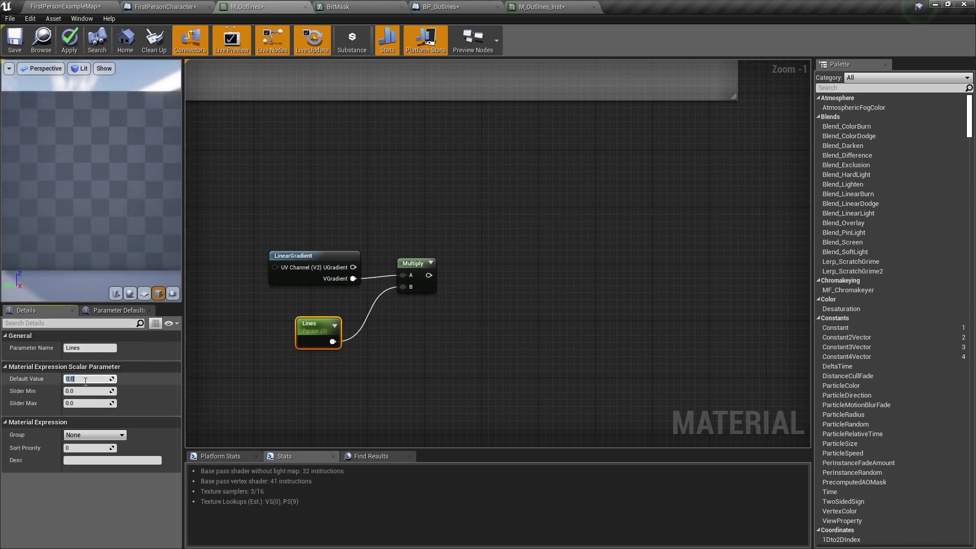
text(10)
key(Return)
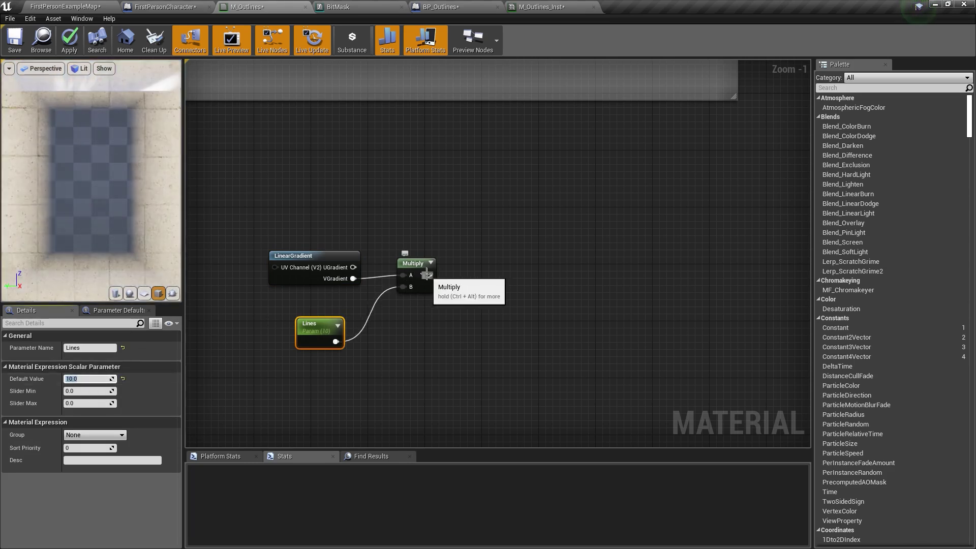
Step: Add a Frac node fed by the Multiply output and expand its node preview
drag(429, 275, 514, 264)
text(fr)
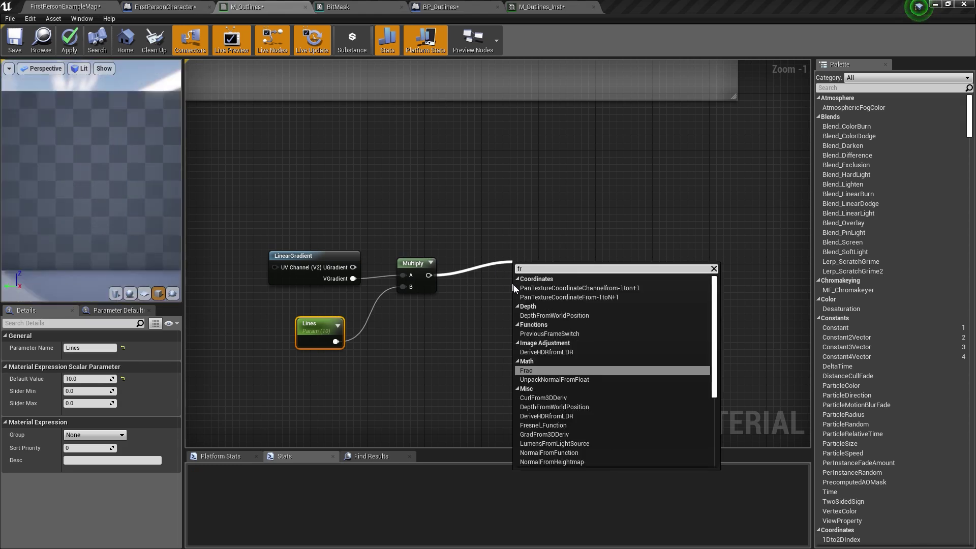
click(530, 371)
drag(528, 267, 496, 267)
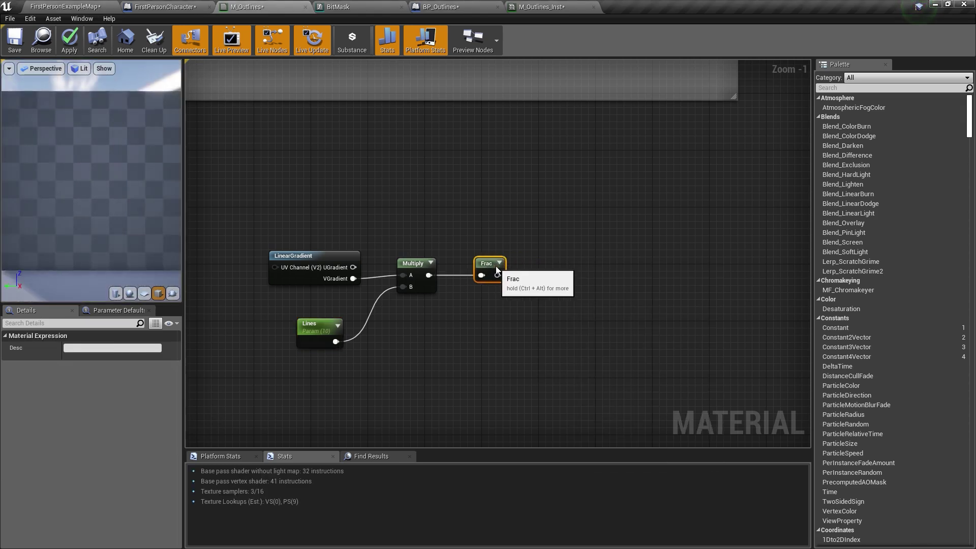
right_click(498, 259)
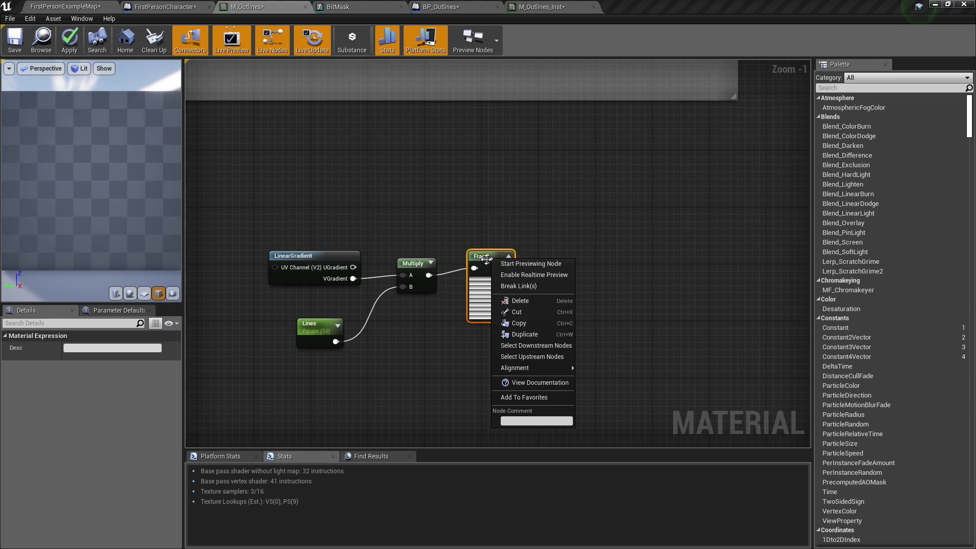
click(426, 306)
Step: Try a default value of 4 for the Lines parameter, and set it back to 10
click(308, 328)
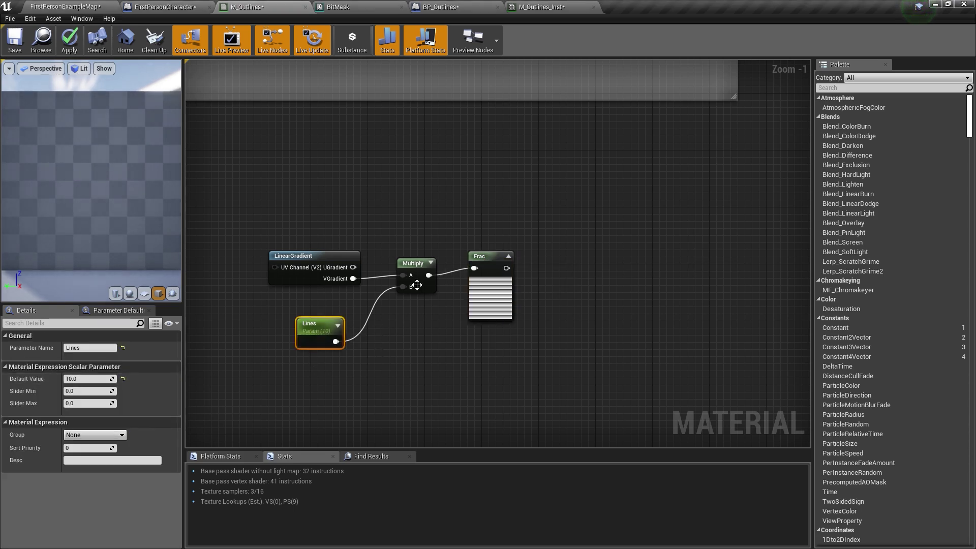
click(83, 378)
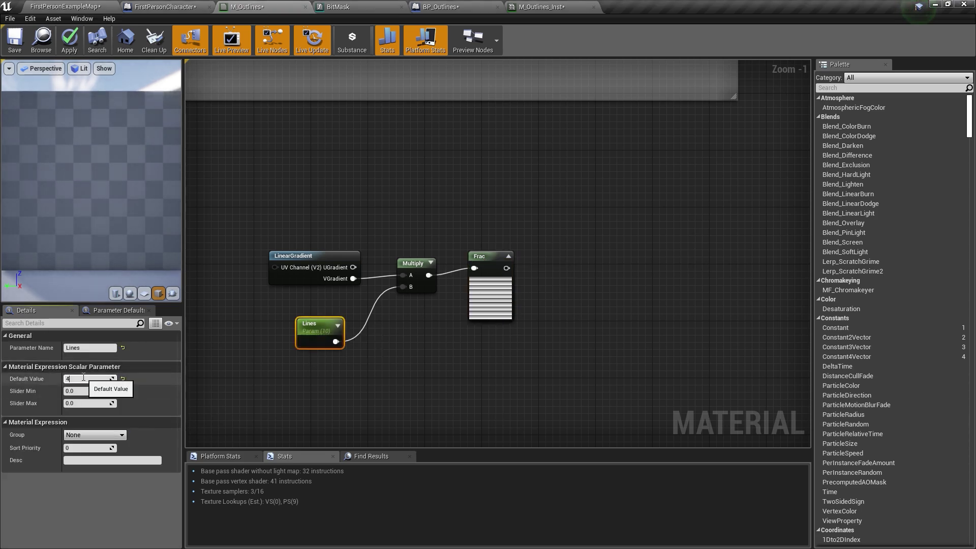
key(Return)
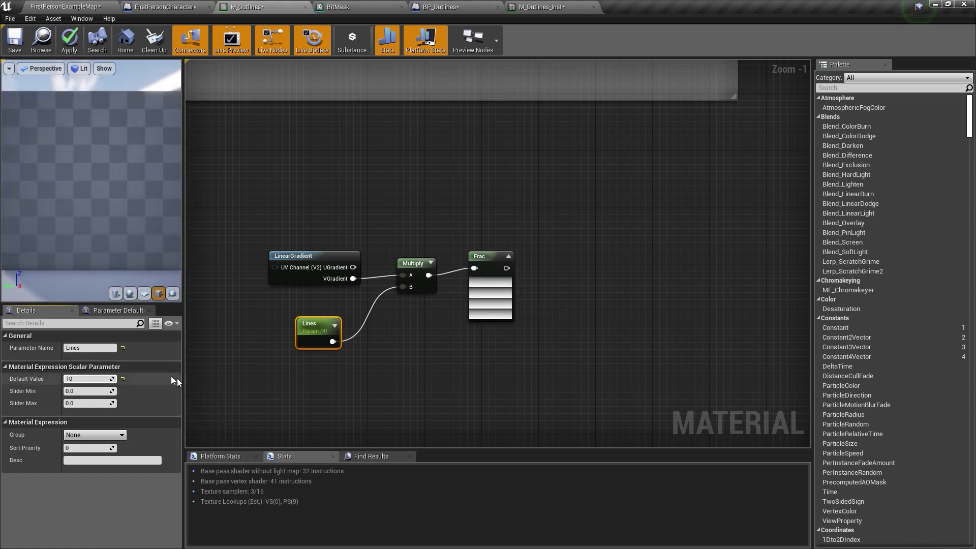
key(Return)
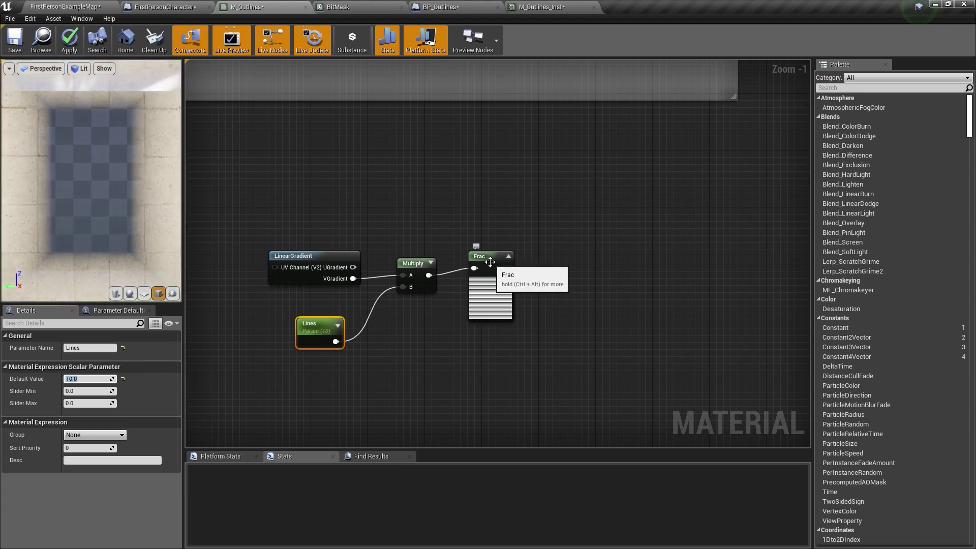
Step: Align Frac with Multiply and add a Cosine node fed by Frac's output, with its node preview expanded
drag(496, 260, 490, 267)
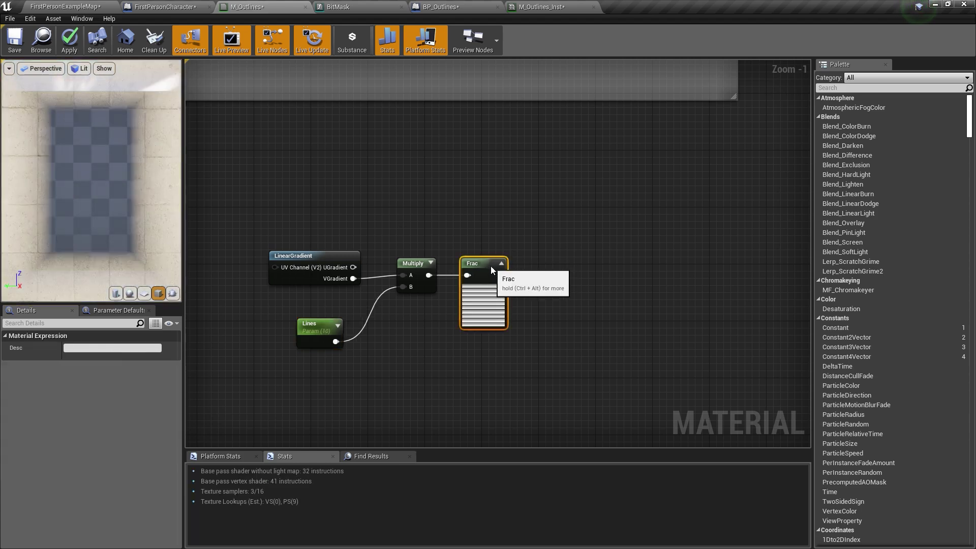
right_drag(510, 283, 385, 276)
drag(373, 267, 464, 250)
text(co)
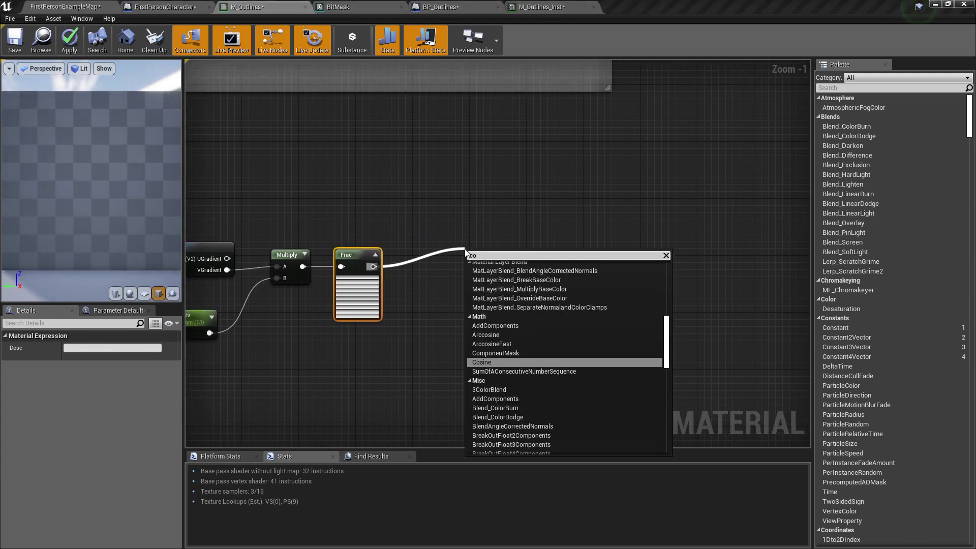
text(s\)
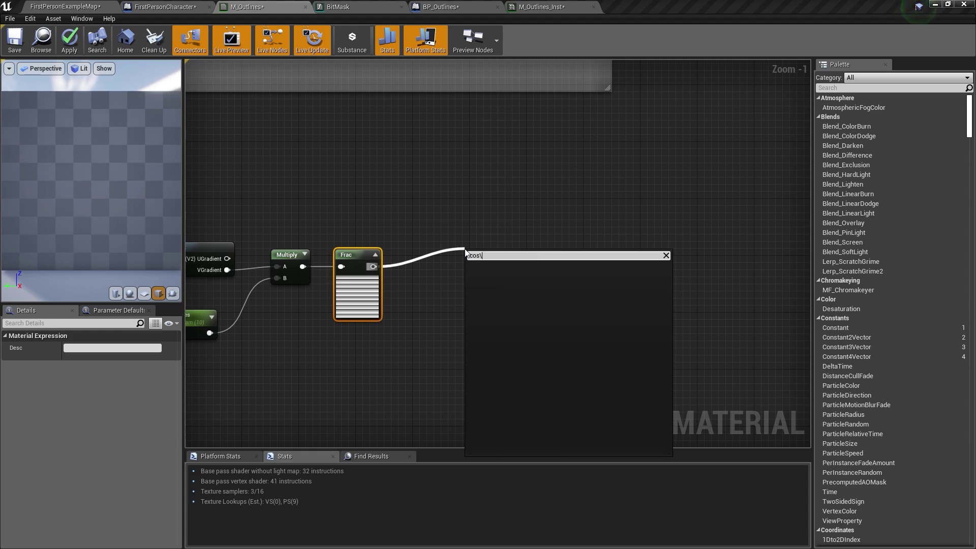
key(BackSpace)
key(Return)
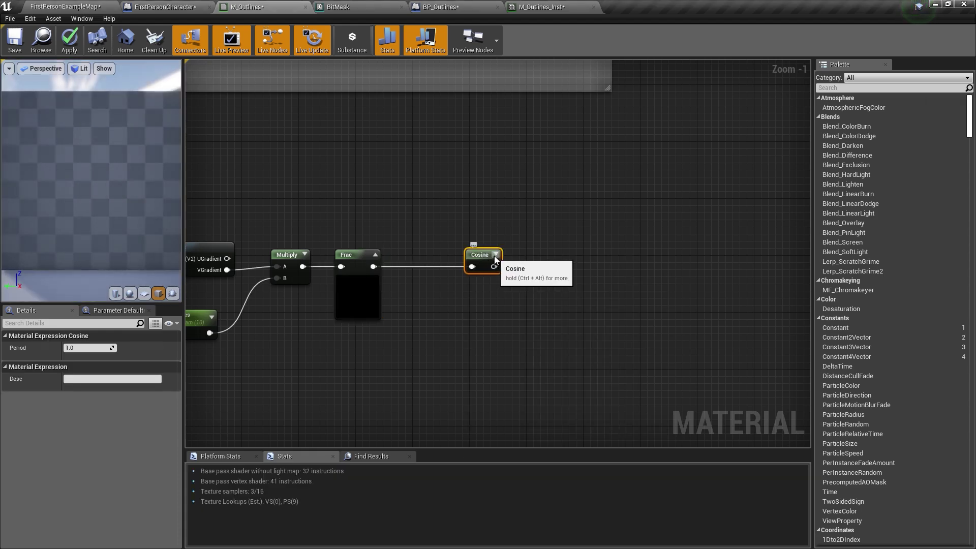
click(496, 255)
drag(480, 256, 421, 257)
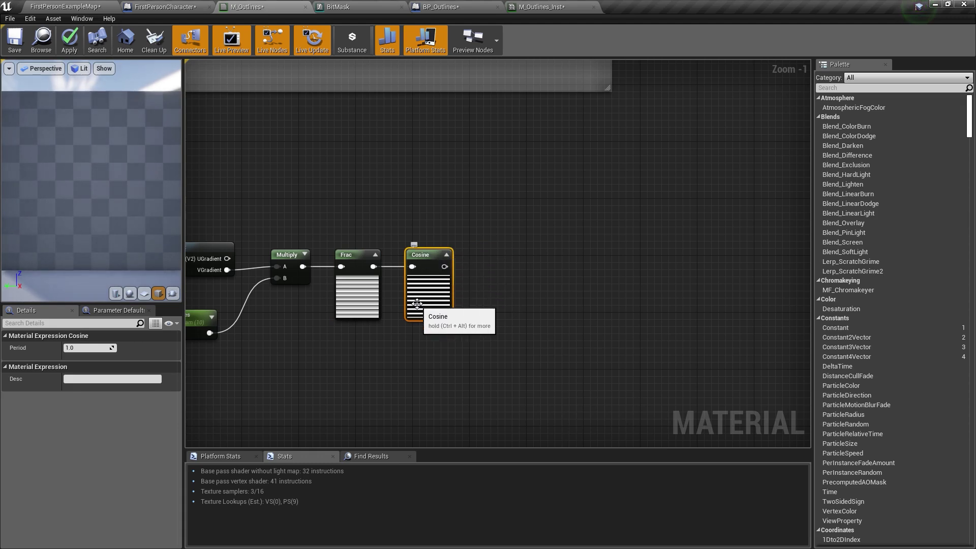
Step: Add a Power node with Cosine's output as its Base, aligned with the rest of the chain
scroll(417, 303, up, 1)
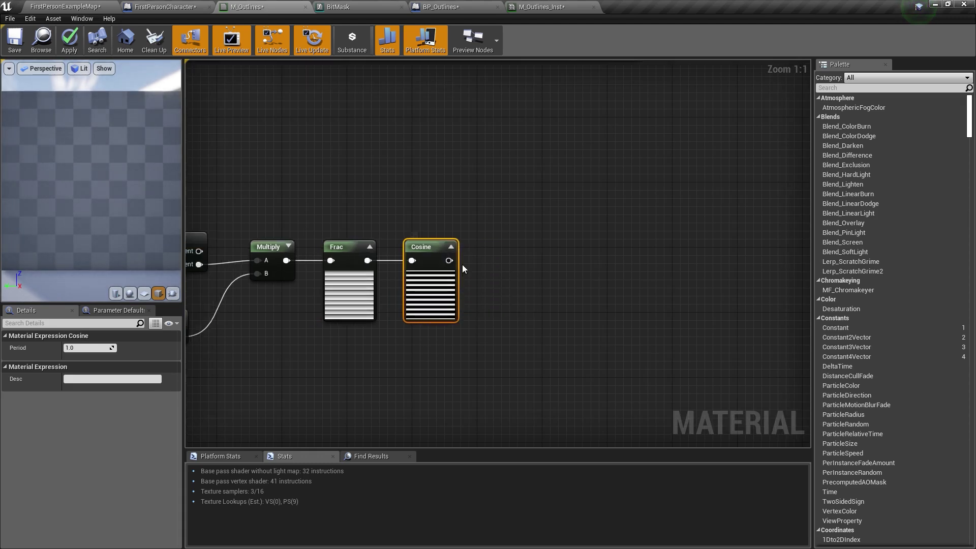
right_drag(463, 269, 388, 269)
drag(375, 268, 461, 258)
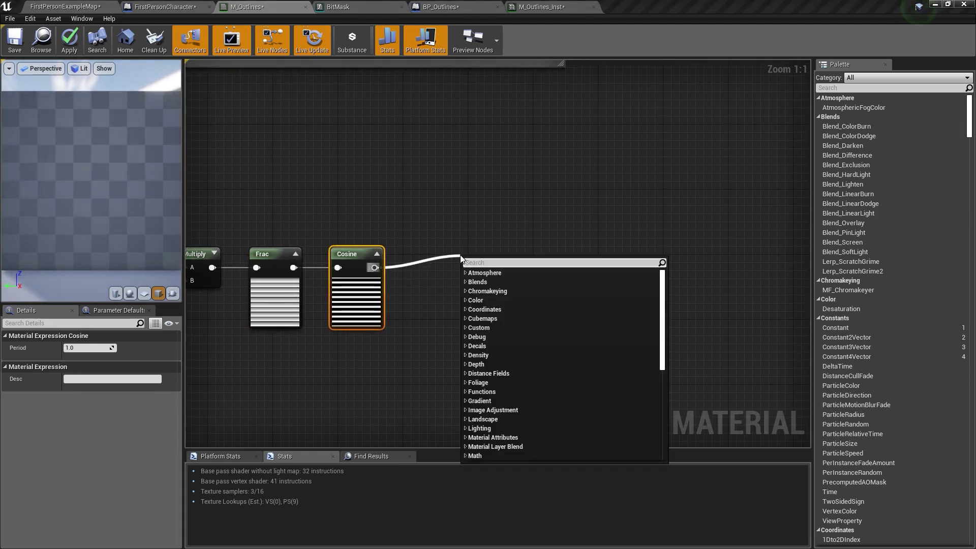
text(power)
key(Return)
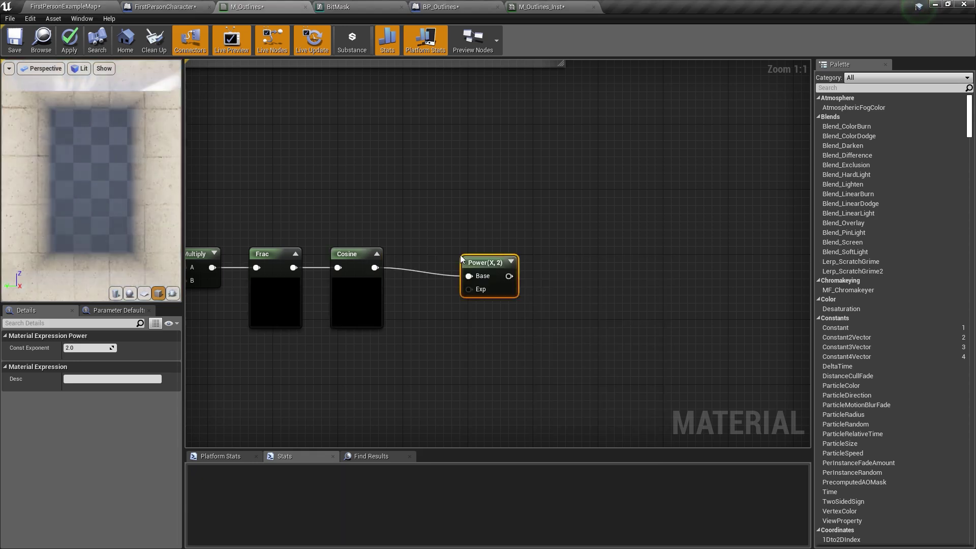
drag(483, 259, 467, 248)
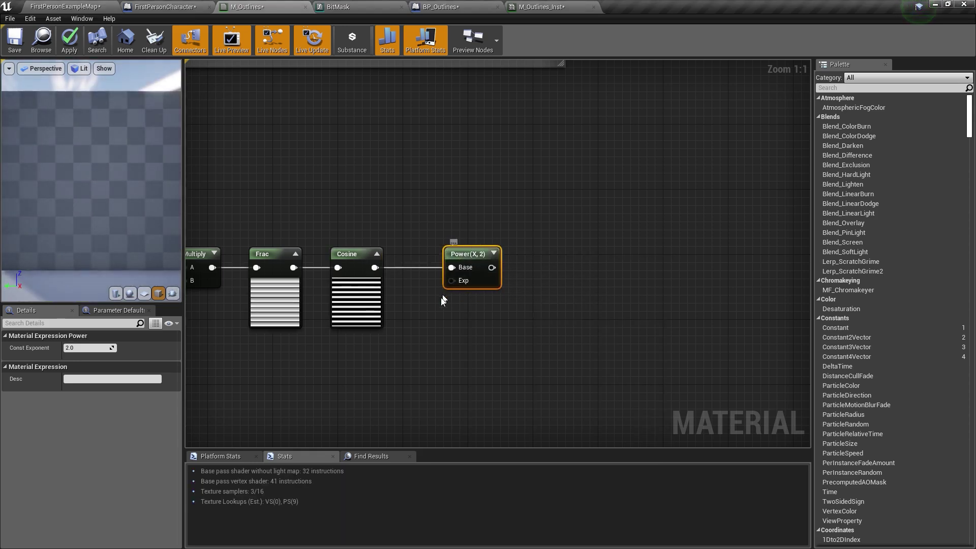
Step: Create a scalar parameter named Power with default value 2 and connect it to the Power node's Exp input
right_drag(442, 304, 455, 294)
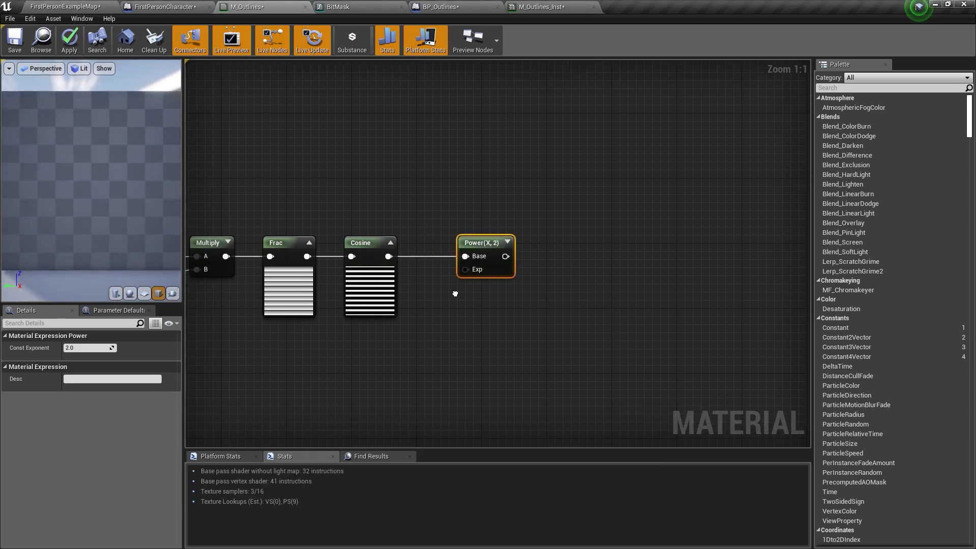
click(374, 335)
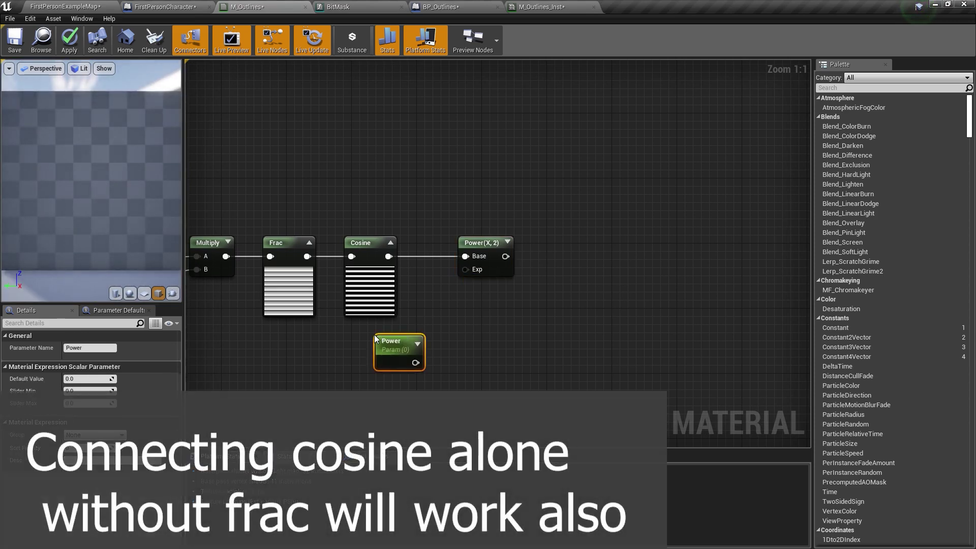
click(90, 379)
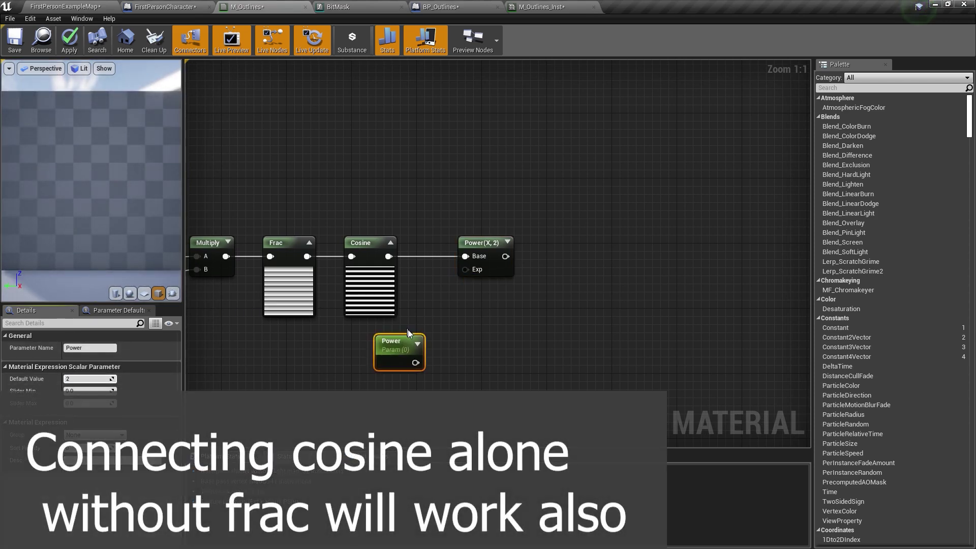
key(Return)
drag(415, 363, 465, 279)
Step: Add a Ceil node fed by the Power node's output and align it with the chain
right_drag(478, 285, 436, 254)
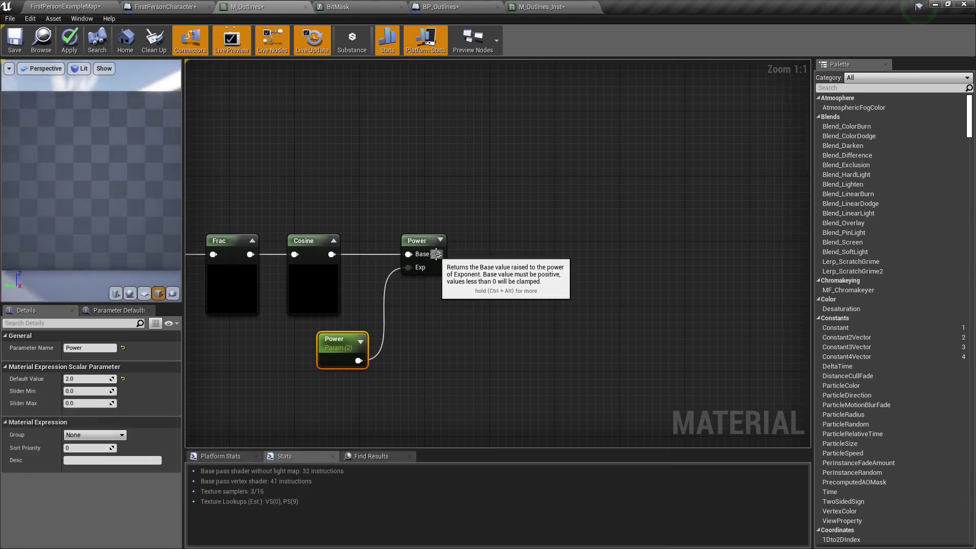
drag(437, 254, 500, 239)
text(ceil)
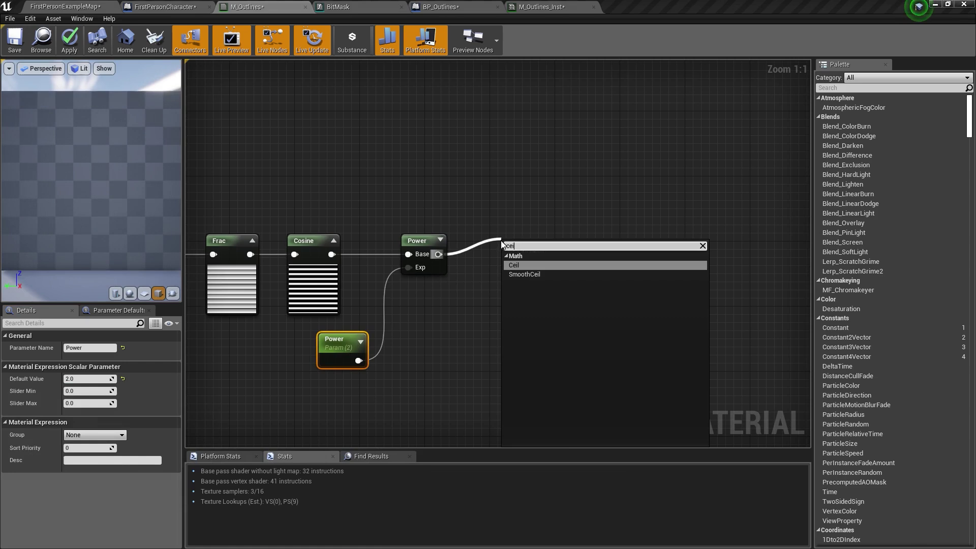
click(530, 265)
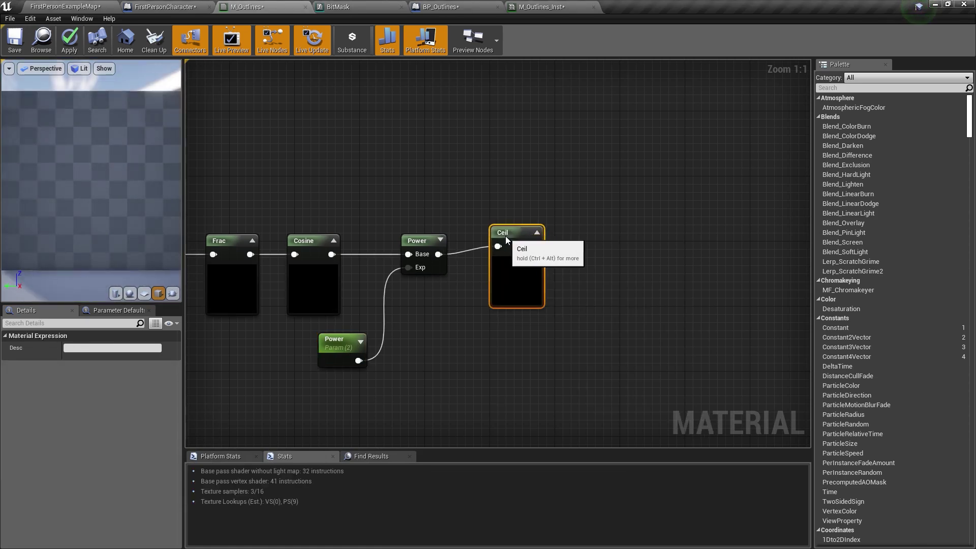
drag(505, 236, 489, 244)
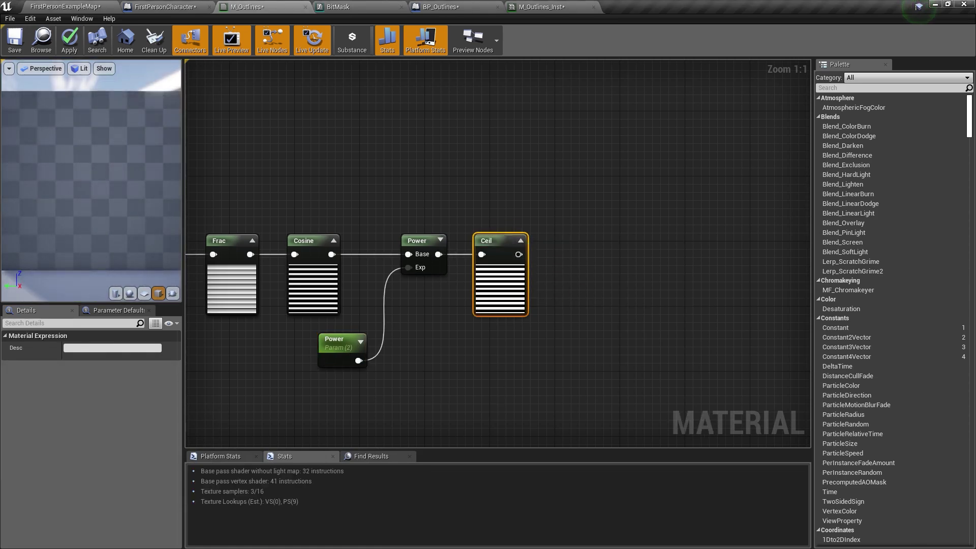
Step: Group all nodes from LinearGradient through Ceil, including both parameters, in a comment titled Stripes
click(919, 7)
scroll(387, 240, down, 3)
right_drag(387, 240, 668, 188)
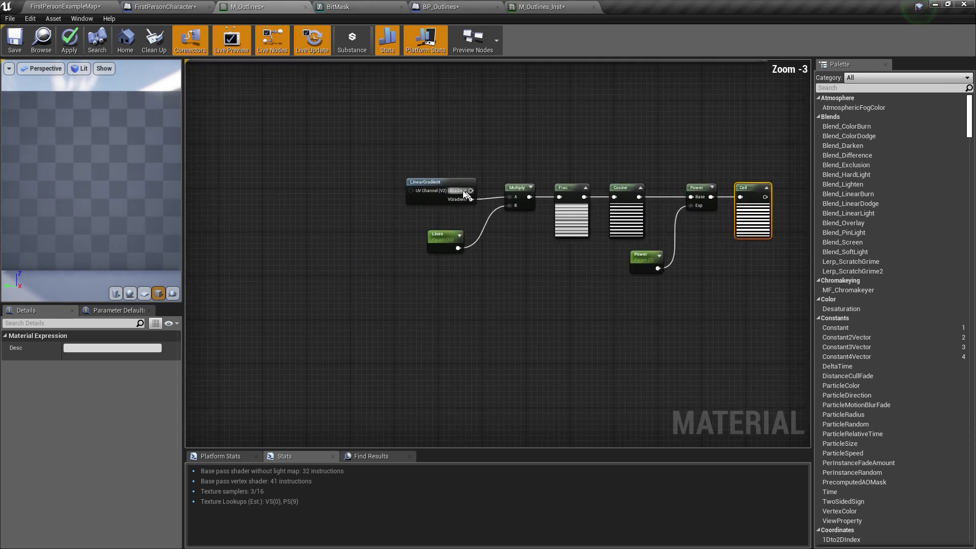
drag(401, 174, 706, 313)
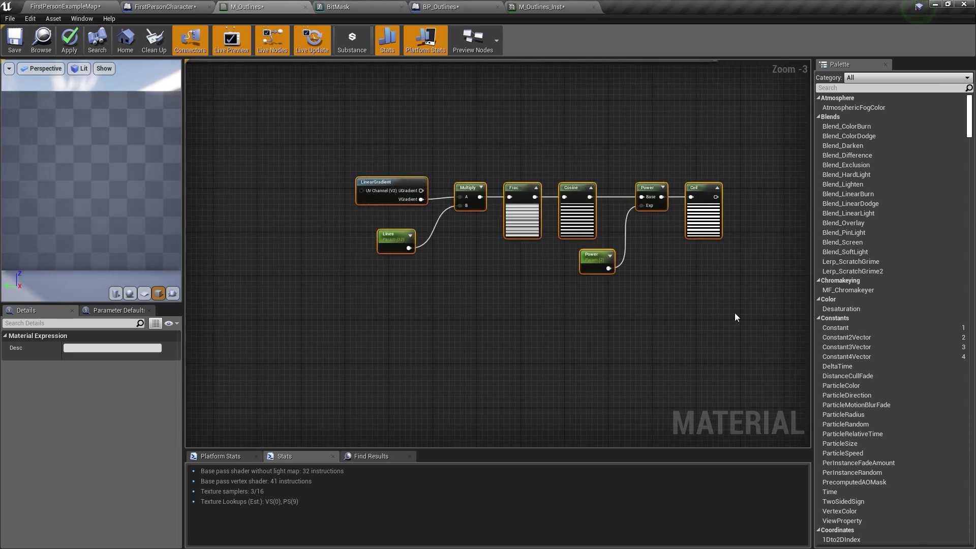
key(c)
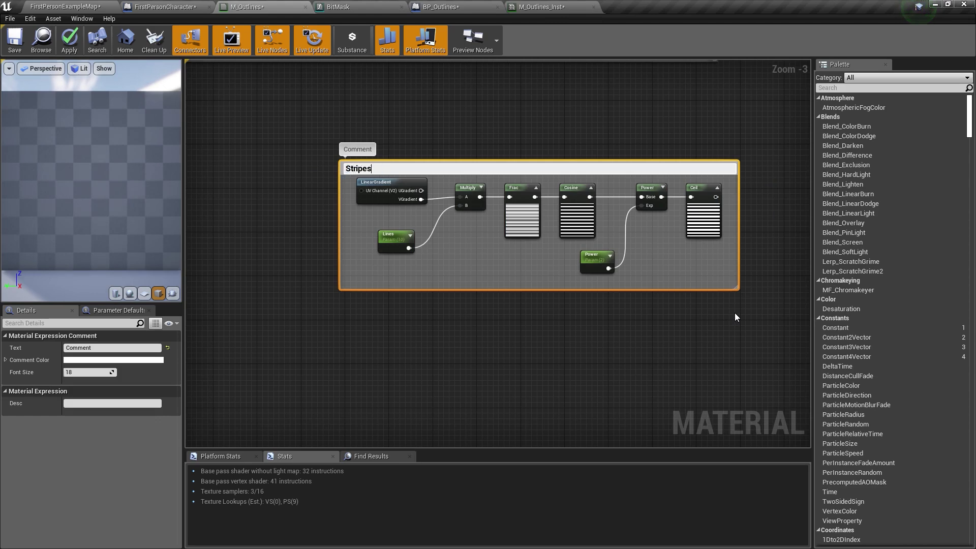
key(Return)
Step: Add a Max node beside the outline network, with the Clamp node's output as its A input
scroll(561, 244, down, 2)
right_drag(562, 244, 454, 336)
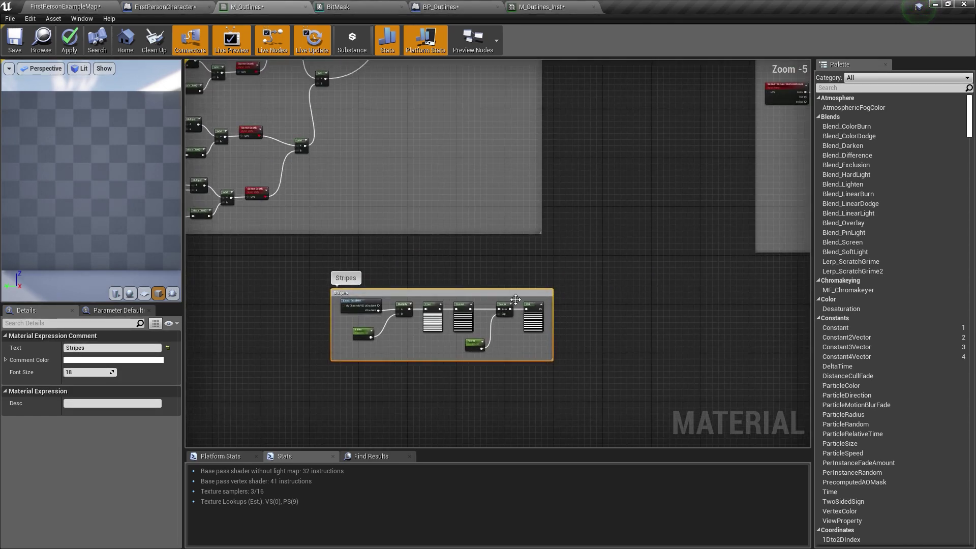
scroll(530, 292, down, 1)
scroll(531, 291, up, 2)
right_drag(408, 194, 483, 208)
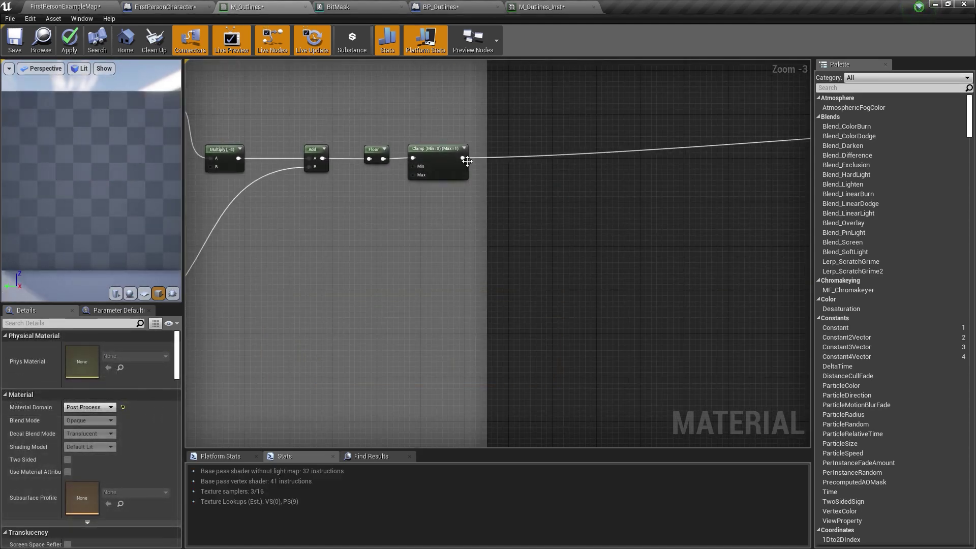
scroll(376, 215, down, 4)
right_drag(377, 215, 440, 222)
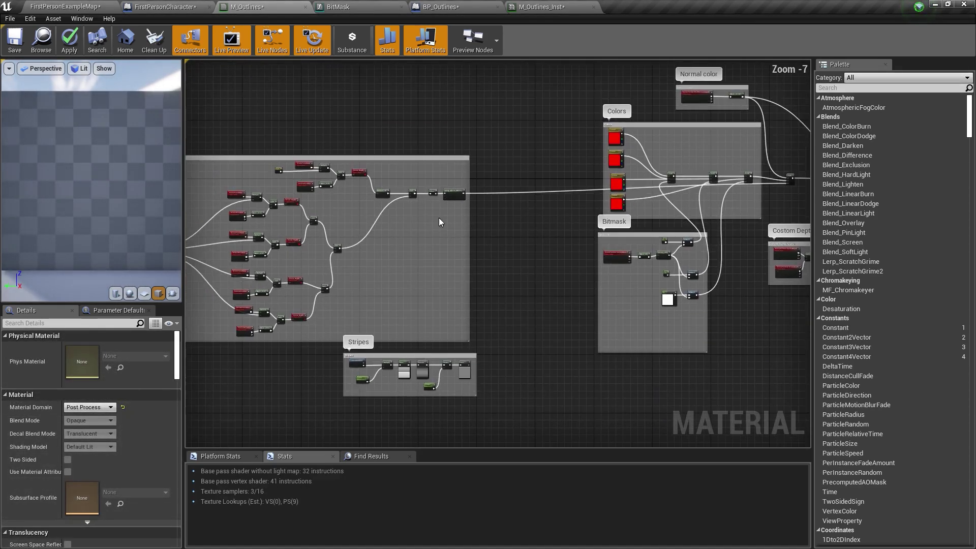
scroll(440, 222, up, 3)
drag(494, 169, 563, 202)
text(max)
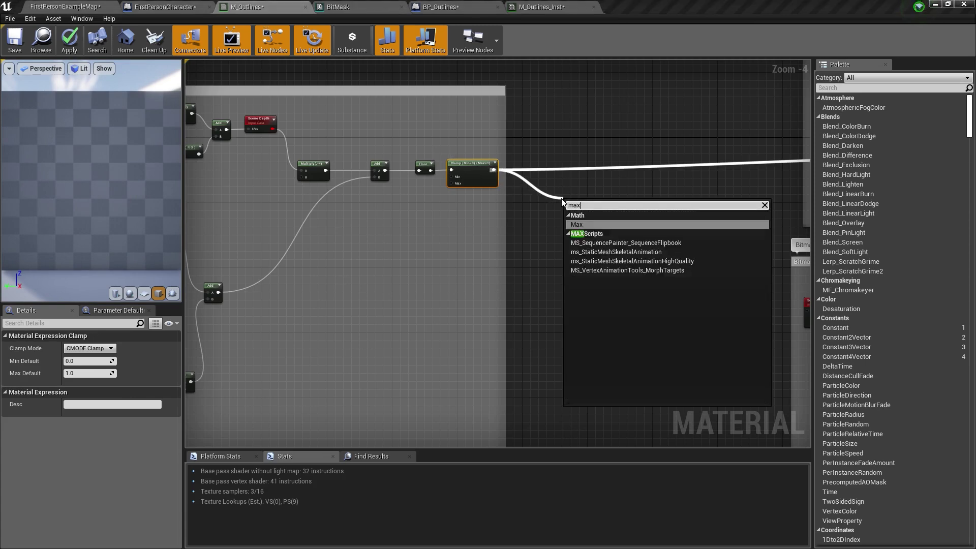
key(Return)
right_drag(560, 234, 467, 170)
scroll(466, 170, down, 3)
scroll(430, 353, up, 3)
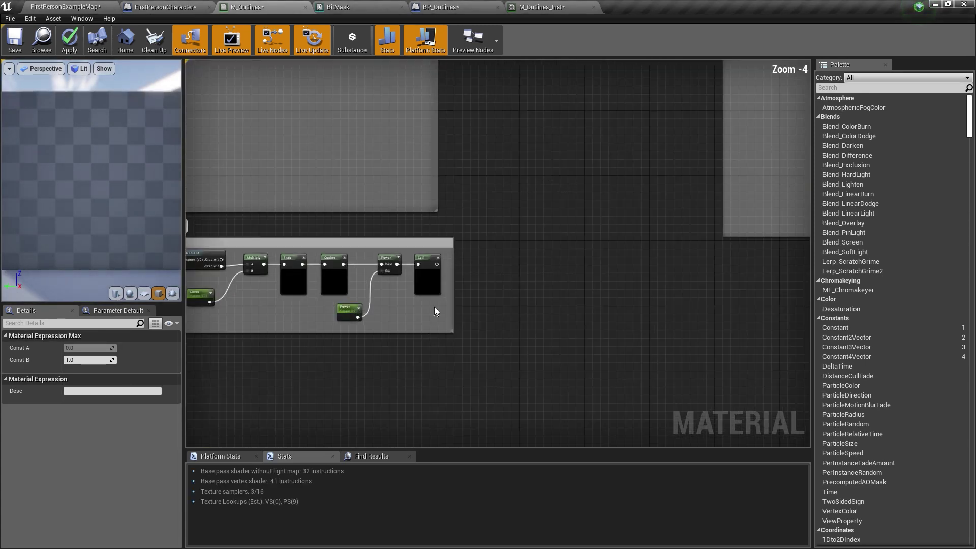
Step: Connect Ceil's output to Max's B input, feed Max's output into the last Lerp's Alpha, and apply the material changes
drag(437, 264, 499, 162)
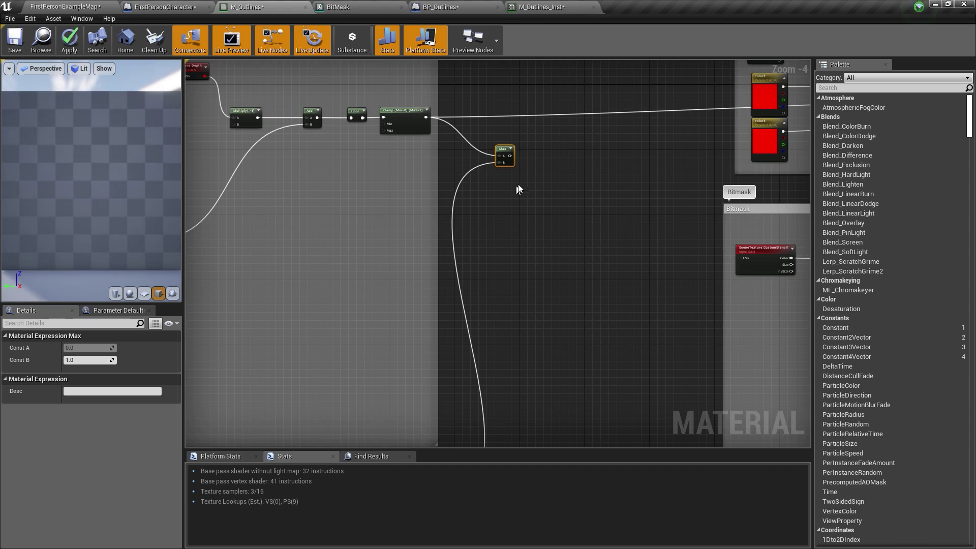
right_drag(518, 187, 499, 183)
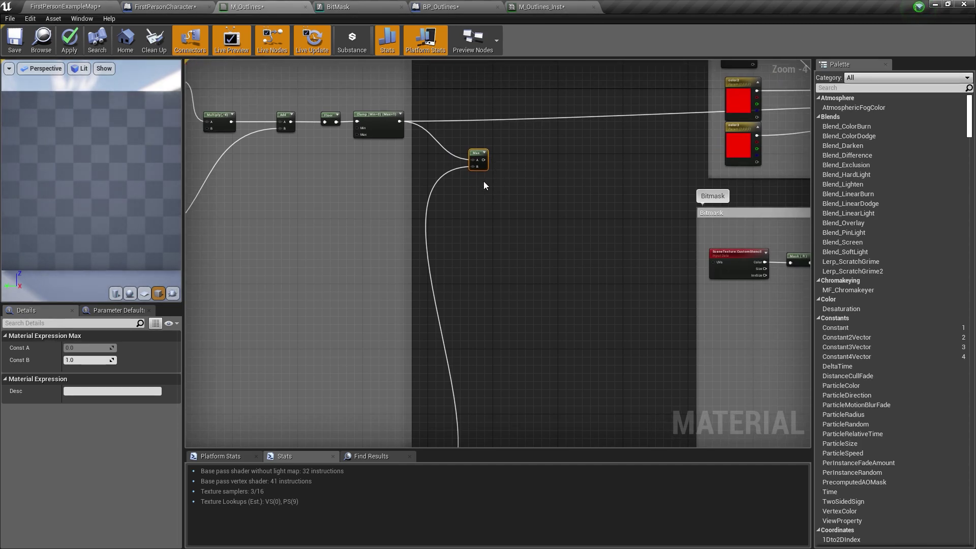
right_drag(550, 178, 525, 174)
right_drag(364, 136, 476, 149)
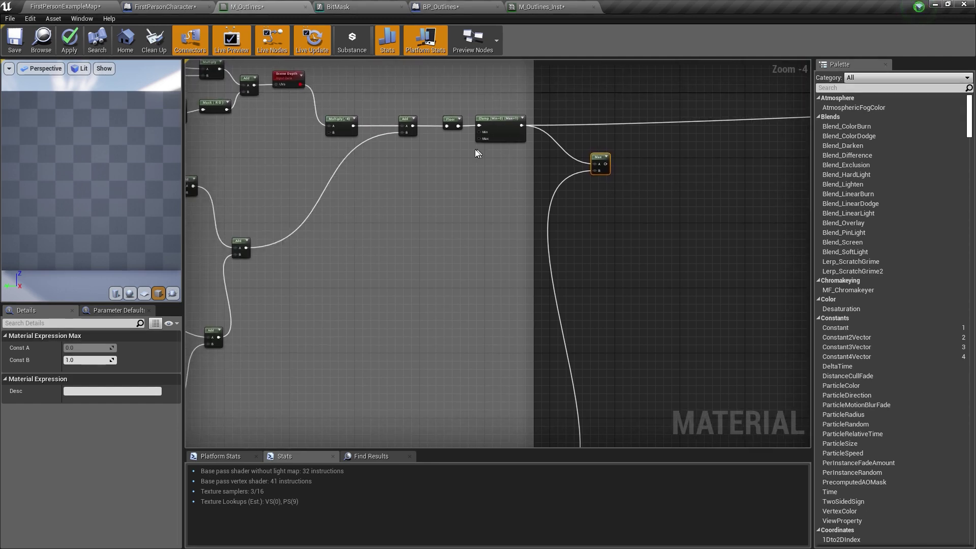
right_drag(547, 443, 479, 268)
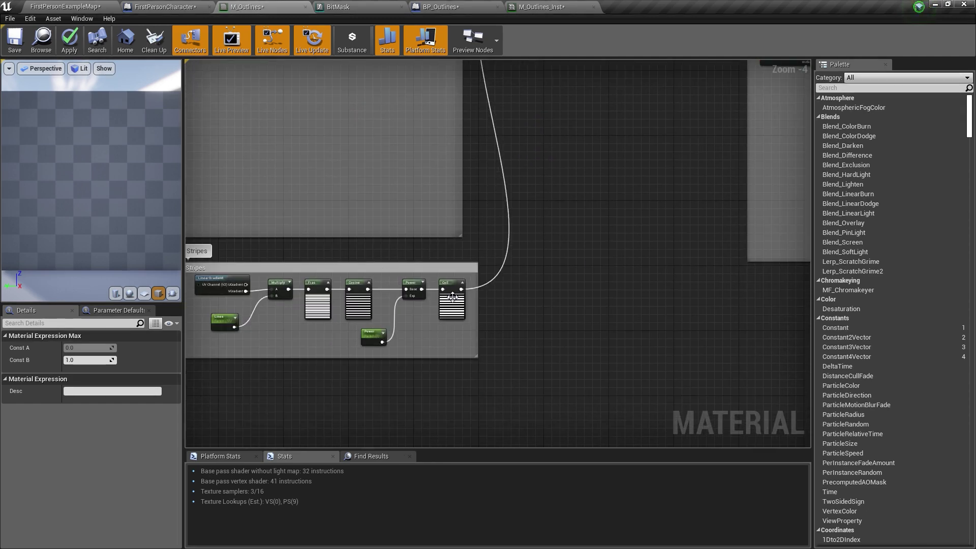
right_drag(499, 230, 325, 188)
right_drag(262, 183, 397, 188)
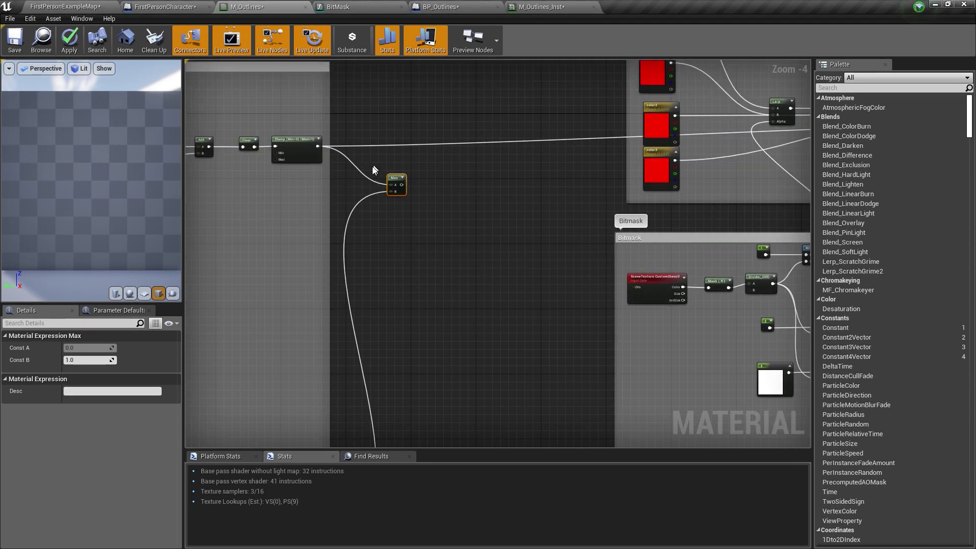
right_drag(397, 193, 312, 196)
scroll(381, 201, down, 1)
drag(298, 191, 661, 148)
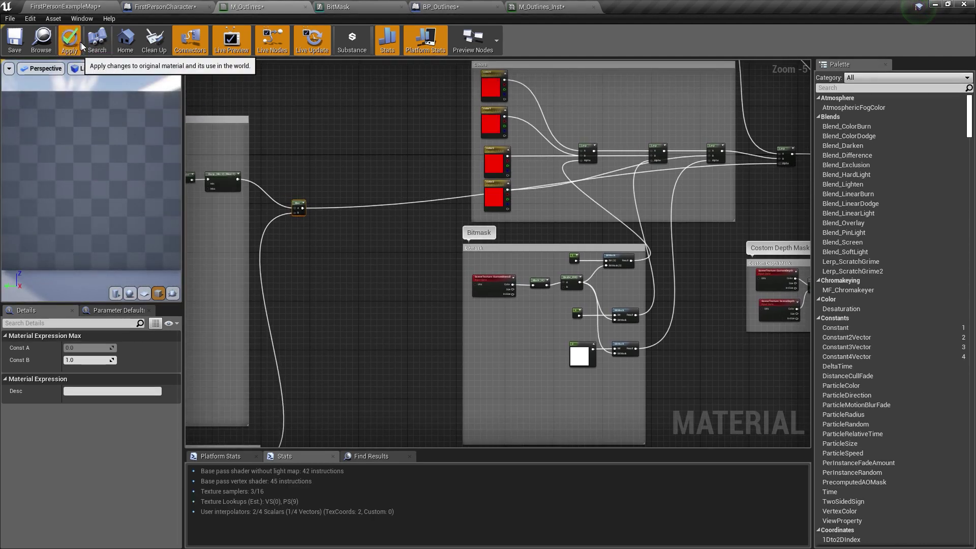
click(79, 44)
Step: Bring the level's outlined columns into view and float the M_Outlines_Inst editor over the level viewport, showing its scalar parameters
click(76, 7)
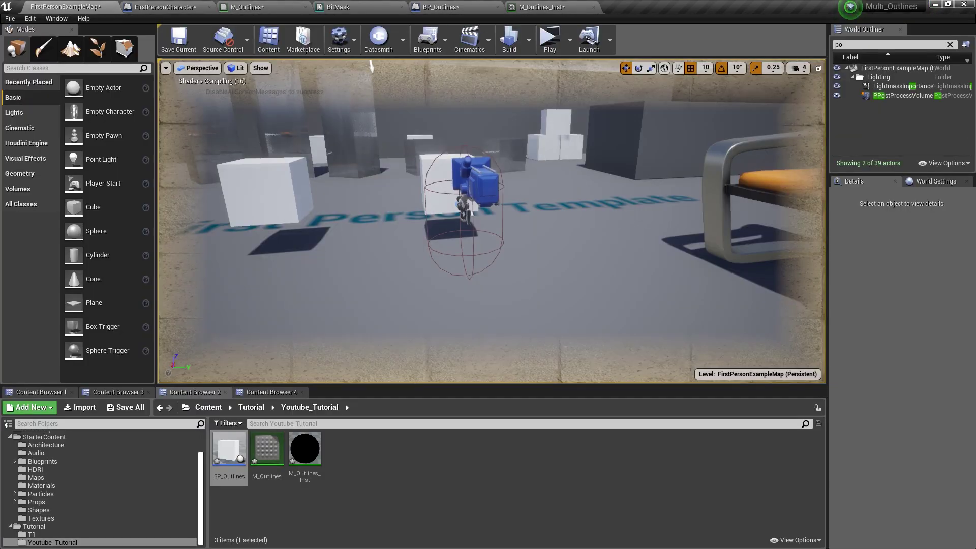
right_drag(452, 195, 501, 180)
key(w)
key(s)
key(a)
right_drag(406, 93, 432, 97)
drag(525, 5, 605, 250)
scroll(642, 373, down, 2)
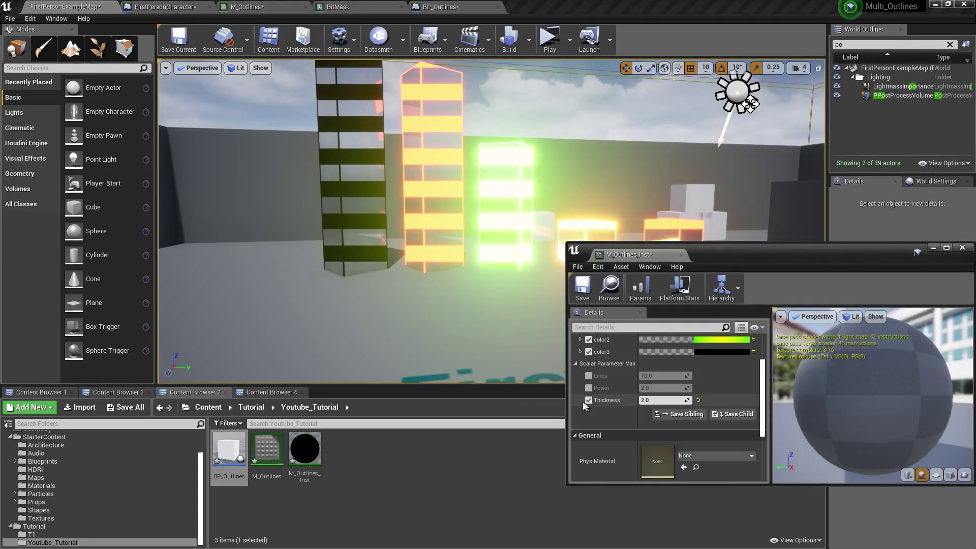
Step: Override the instance's Power parameter with 100 and raise it to 1000, and override Lines with 100
click(589, 388)
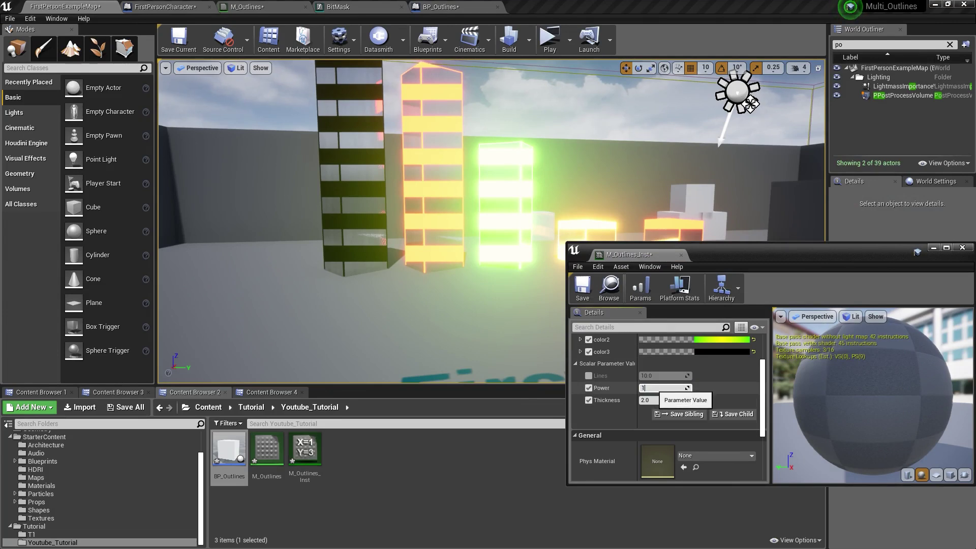
text(100)
key(Return)
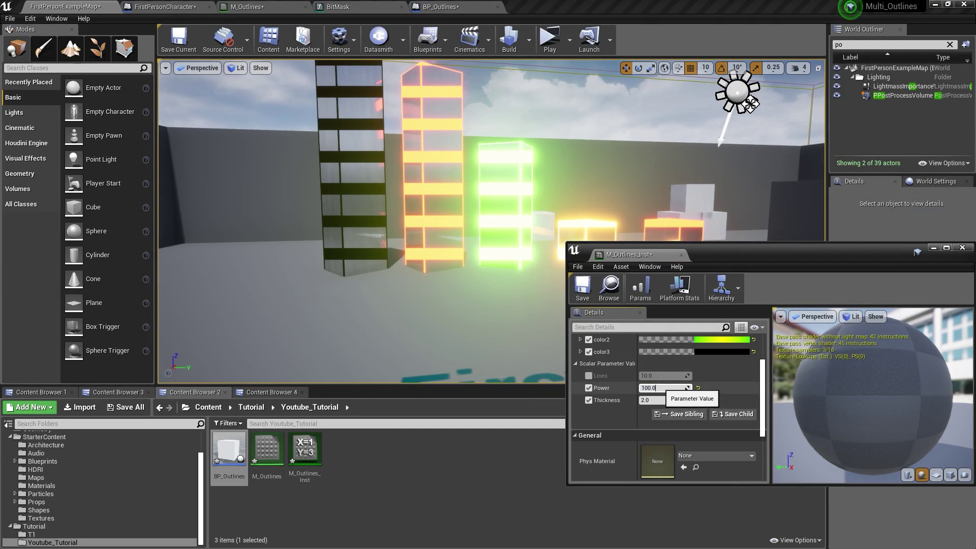
key(Return)
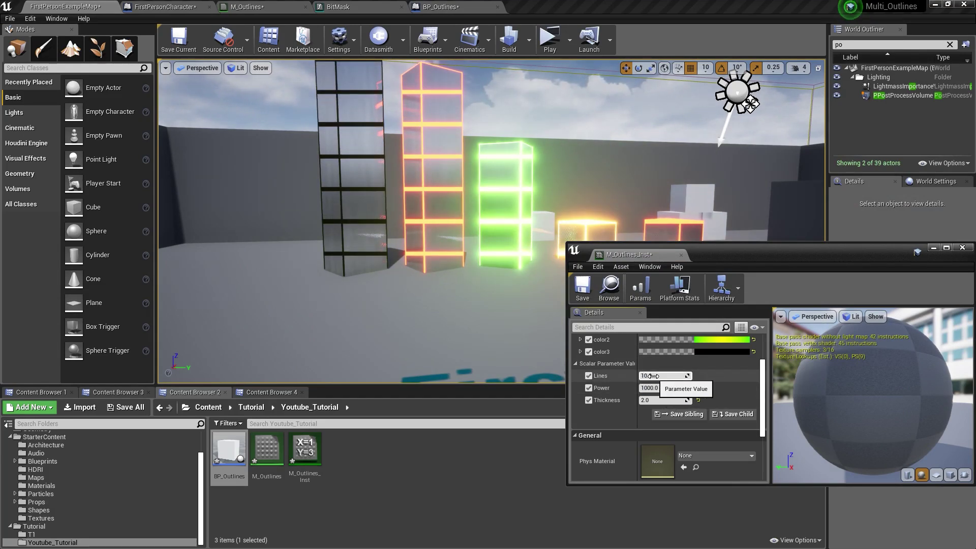
key(Return)
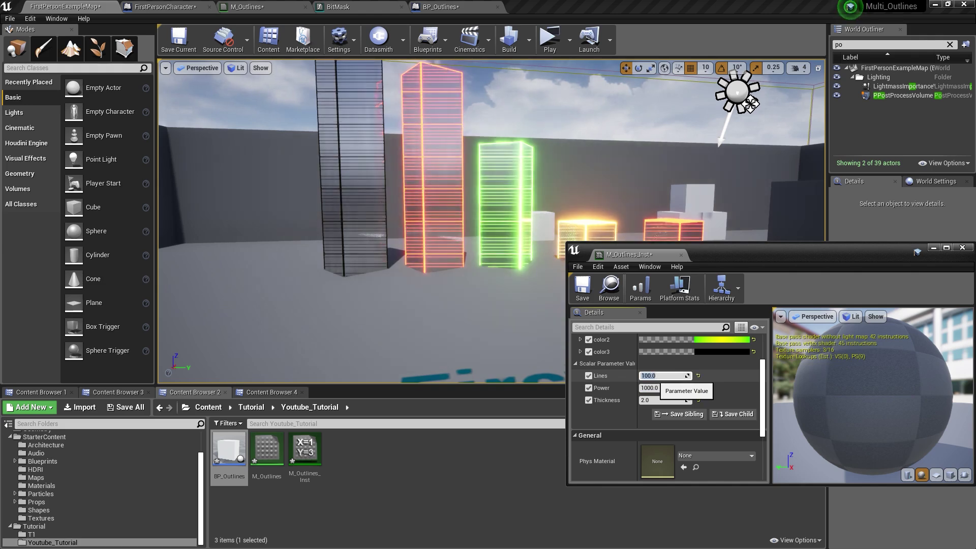
Step: Inspect the striped columns up close and lower the instance's Power value to 500 and finally 100
key(w)
right_drag(508, 305, 457, 300)
scroll(488, 218, up, 1)
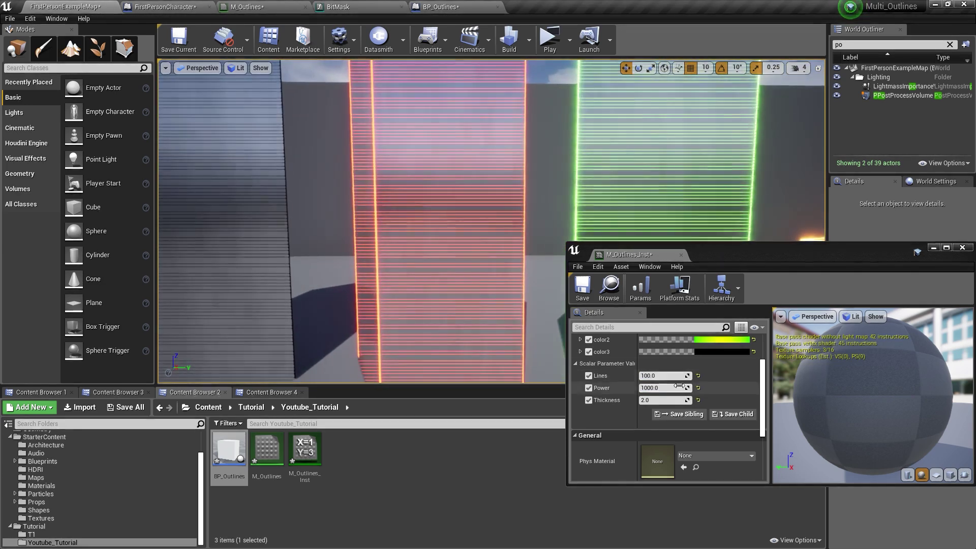
click(661, 388)
text(50)
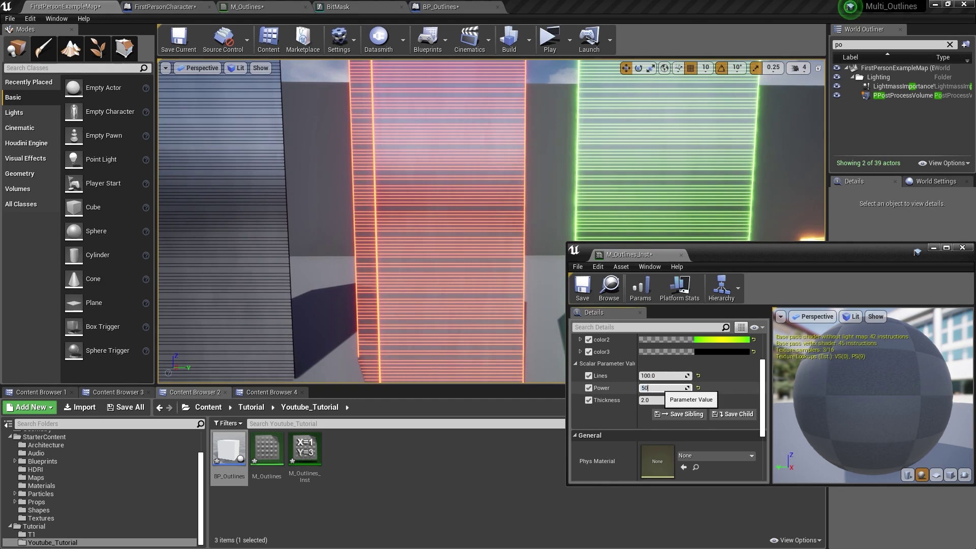
text(0)
key(Return)
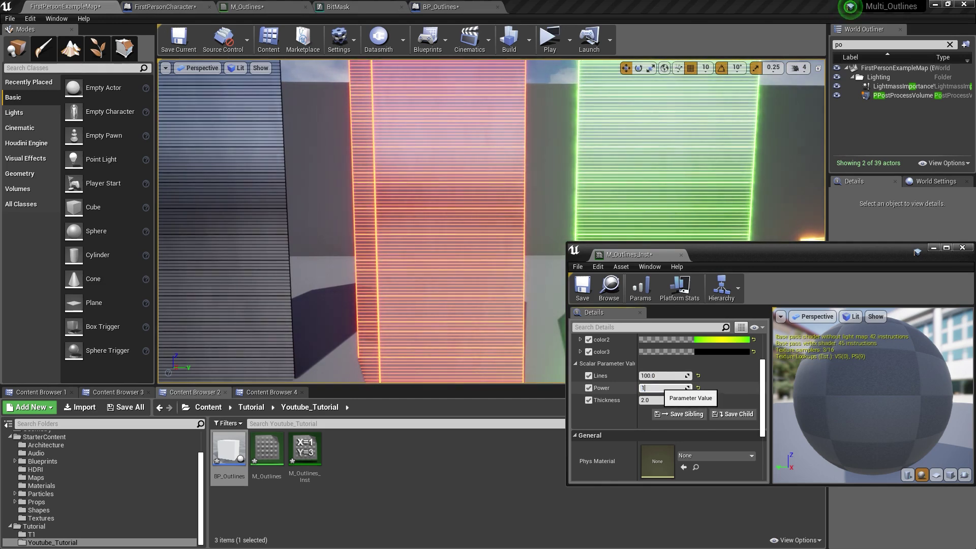
key(Return)
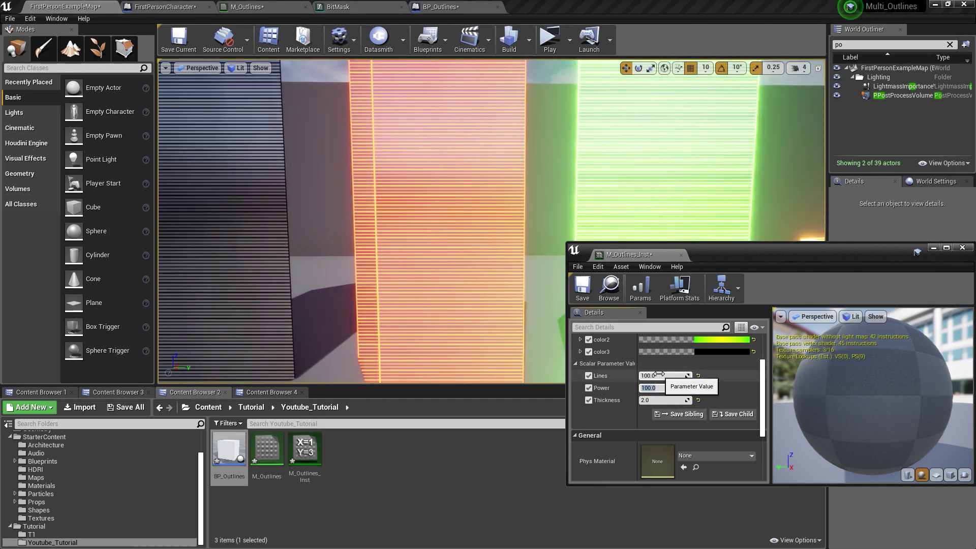
Step: Reduce the instance's Lines value to 50 and finally 25, and look over the stripes on the columns
key(Return)
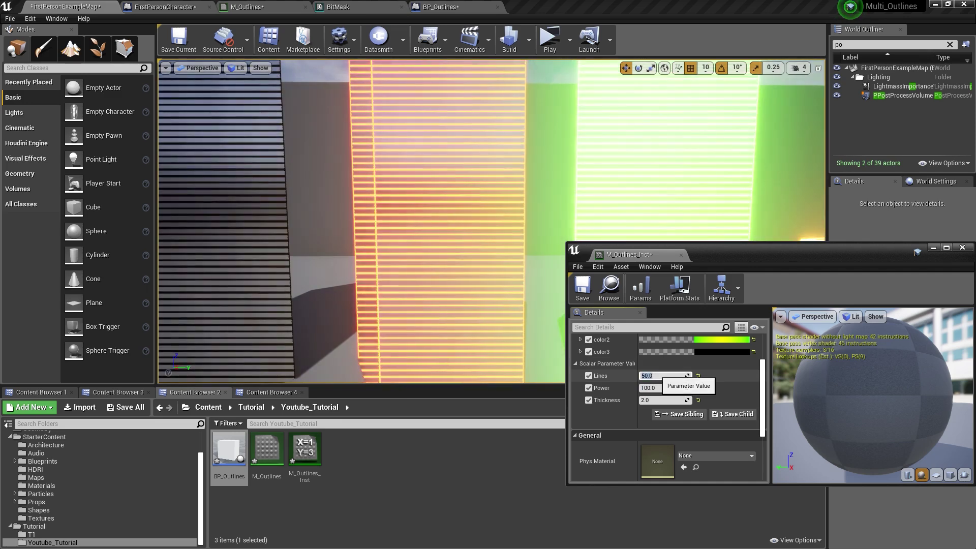
key(Return)
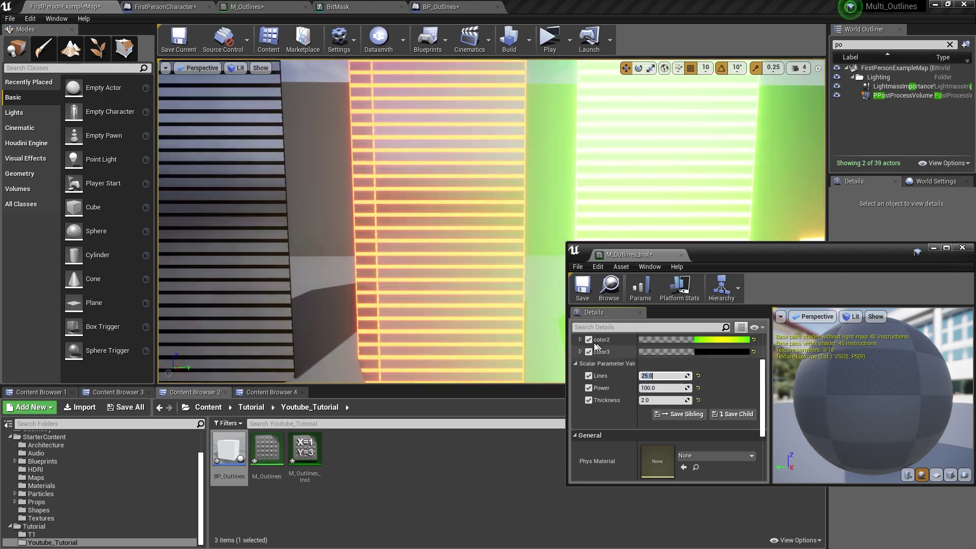
key(s)
right_drag(449, 290, 401, 265)
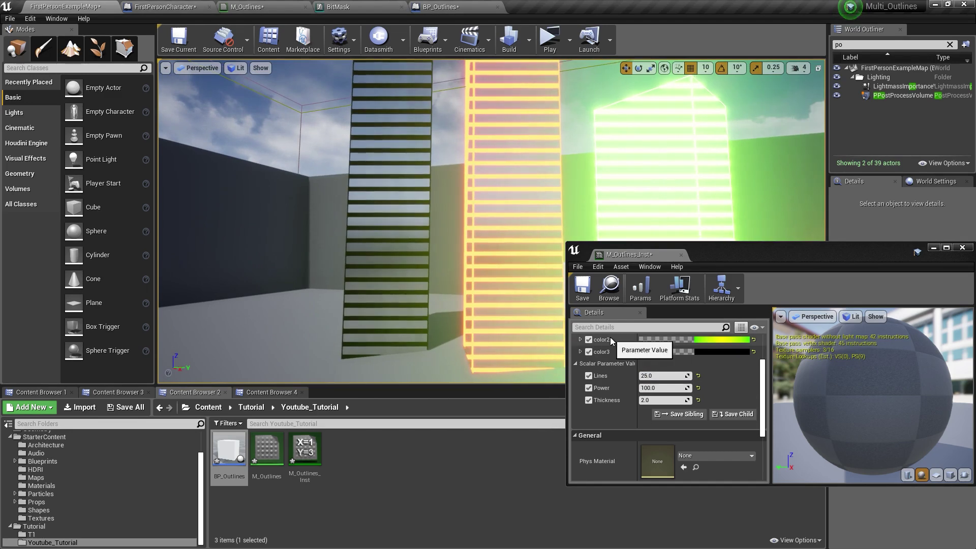
Step: Change the color0 parameter to a fully saturated orange with a hue of about 27 and a value of 222
scroll(724, 358, up, 3)
click(724, 363)
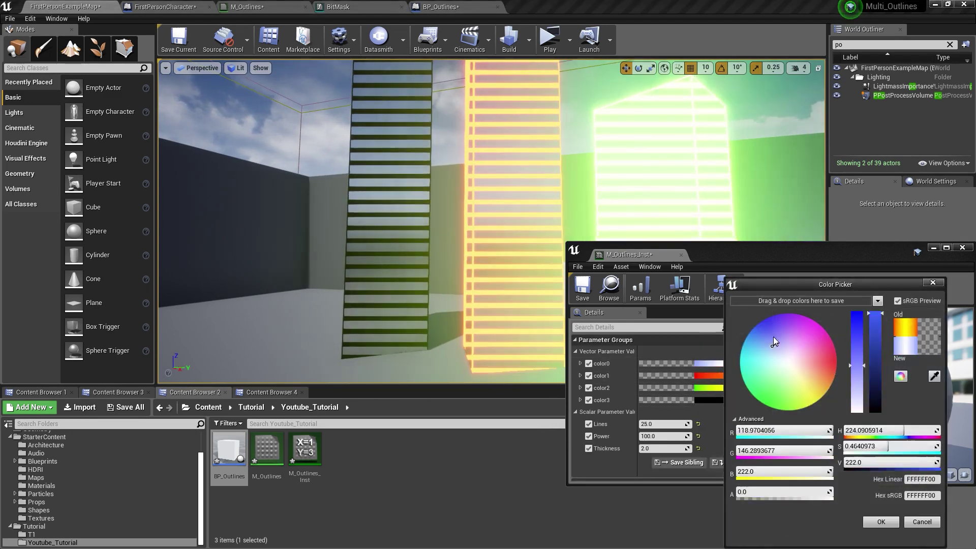
drag(798, 332, 760, 401)
drag(831, 386, 845, 398)
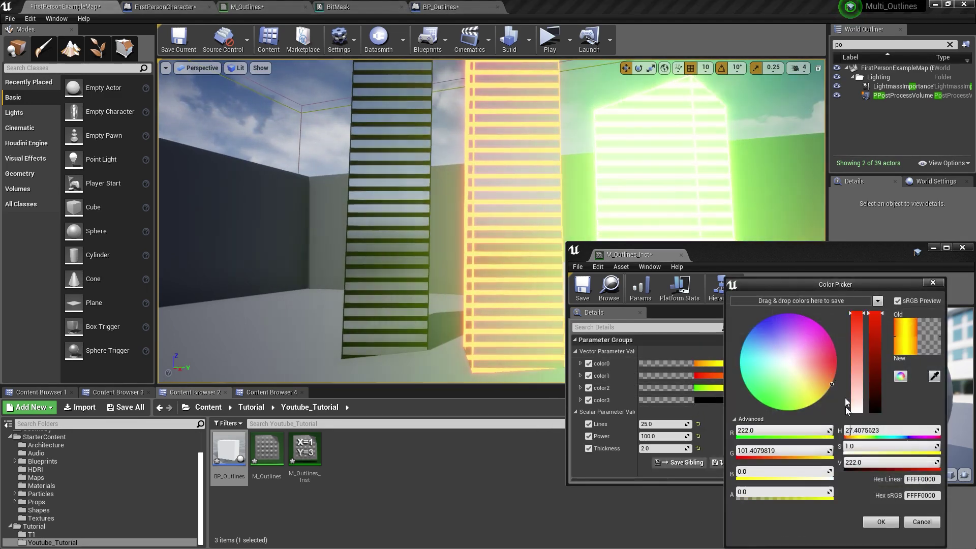
click(871, 523)
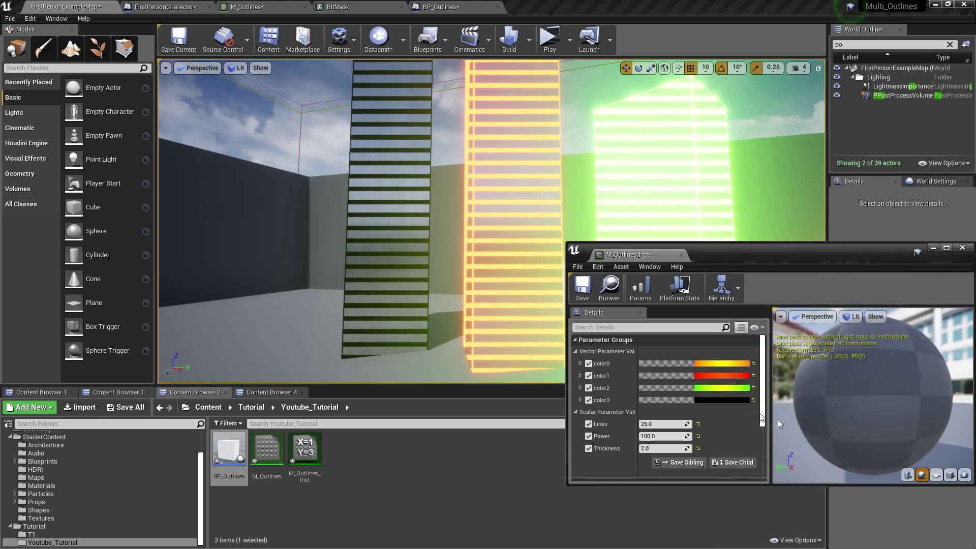
Step: Change the color2 parameter to magenta and view the recolored columns in the level
click(727, 388)
drag(780, 353, 816, 320)
click(872, 525)
right_drag(525, 357, 562, 358)
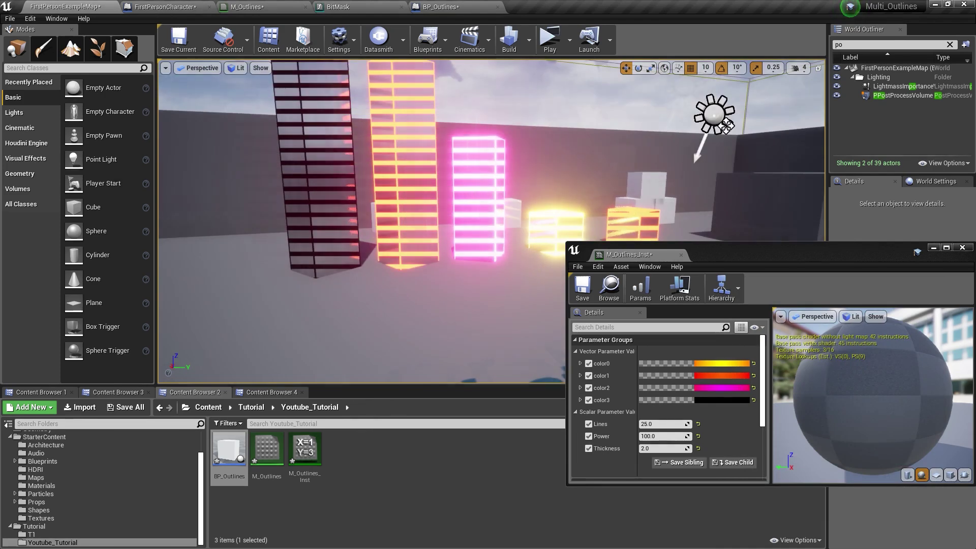